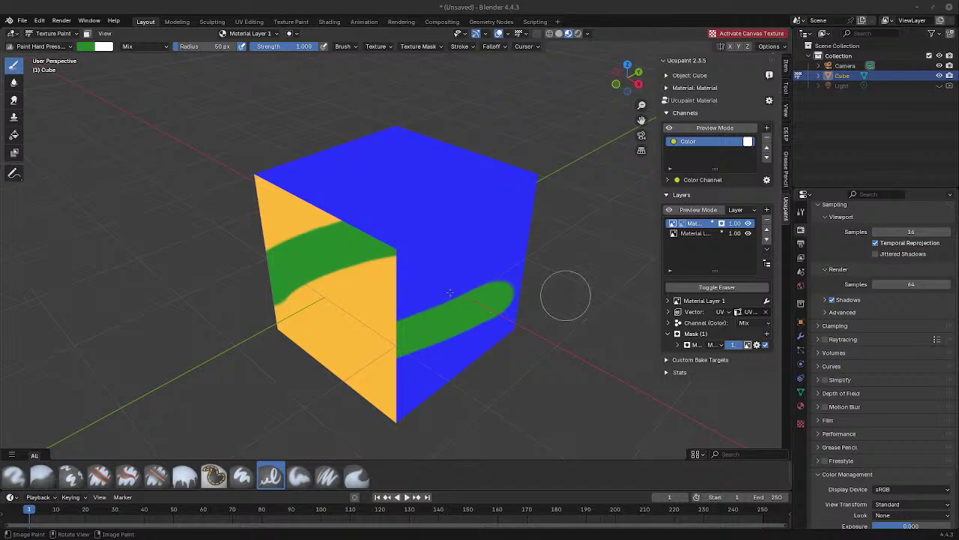
scroll(459, 300, "down", 1)
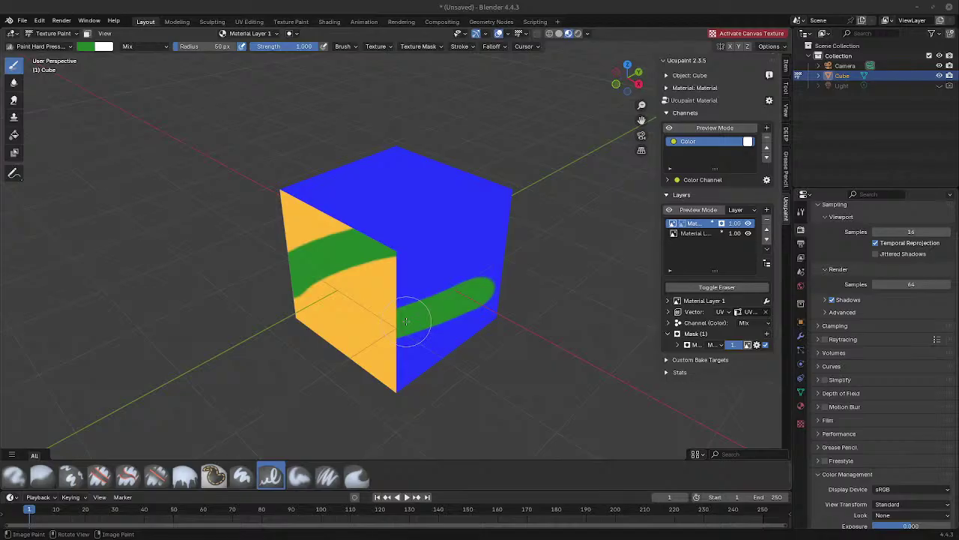
middle_click_drag(405, 320, 438, 289)
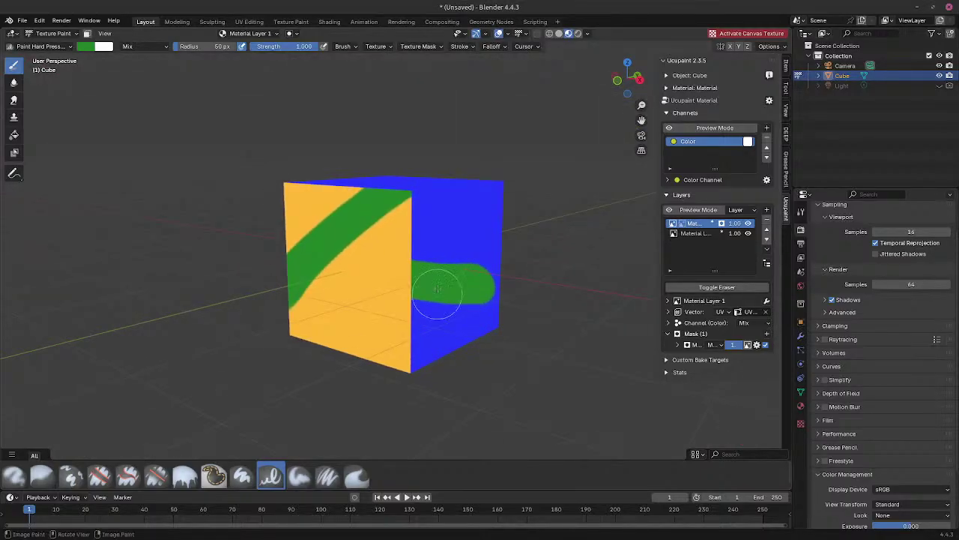
middle_click_drag(250, 143, 328, 169)
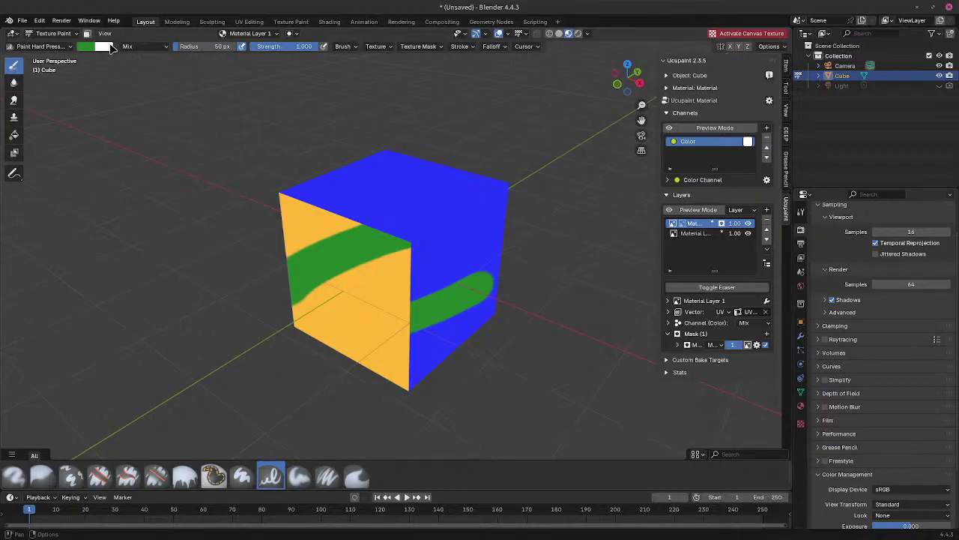
mouse_move(497, 236)
middle_mouse_down()
mouse_move(540, 229)
mouse_move(510, 233)
middle_mouse_up()
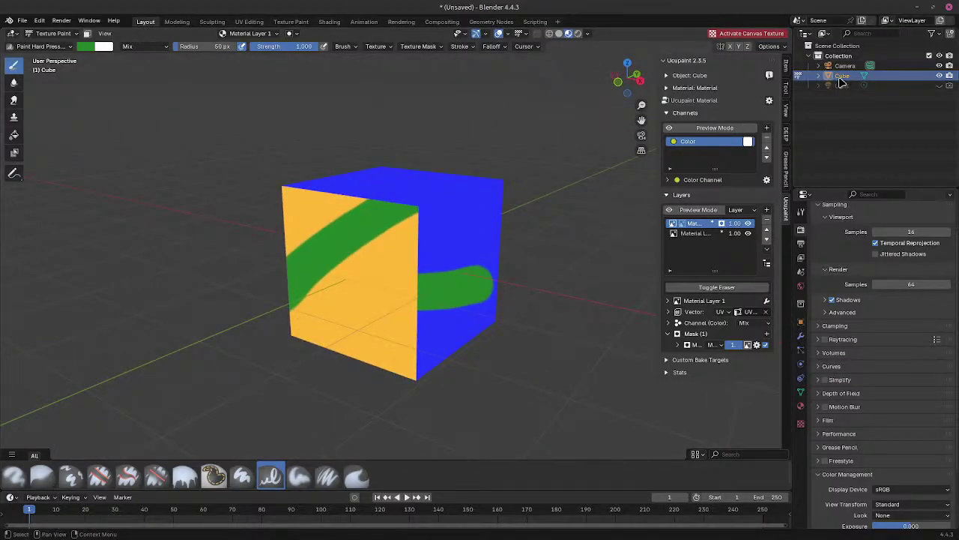
middle_click_drag(367, 202, 391, 219)
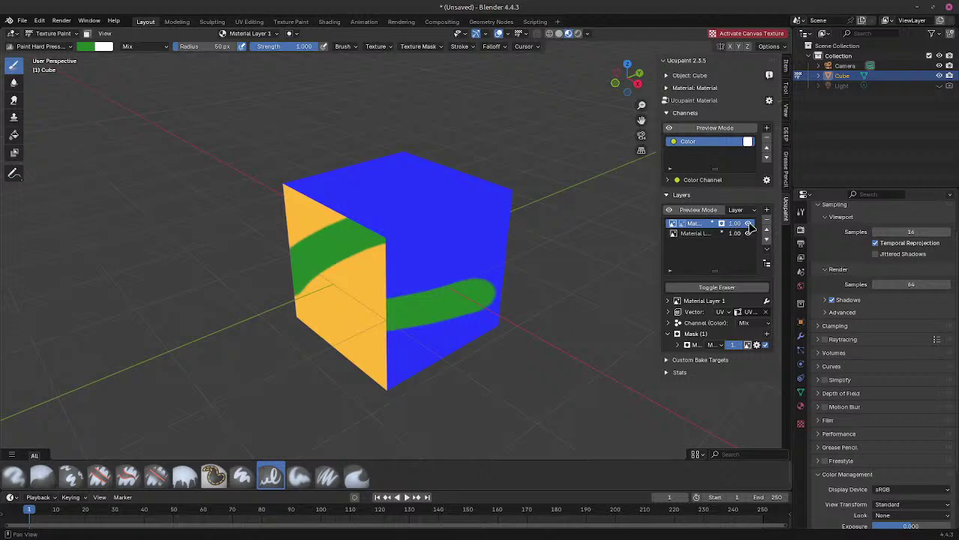
Step: Compare the cube's two paint layers by toggling the upper layer's visibility and switching between the upper layer's mask and the lower layer
left_click(748, 223)
left_click(709, 234)
mouse_move(422, 242)
middle_mouse_down()
mouse_move(495, 232)
mouse_move(536, 262)
middle_mouse_up()
left_click(748, 223)
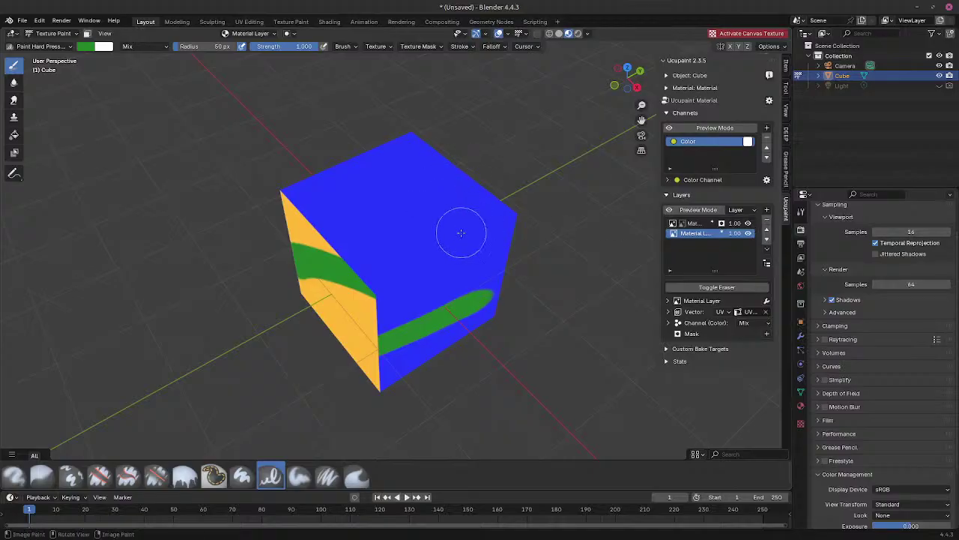
middle_click_drag(457, 224, 503, 203)
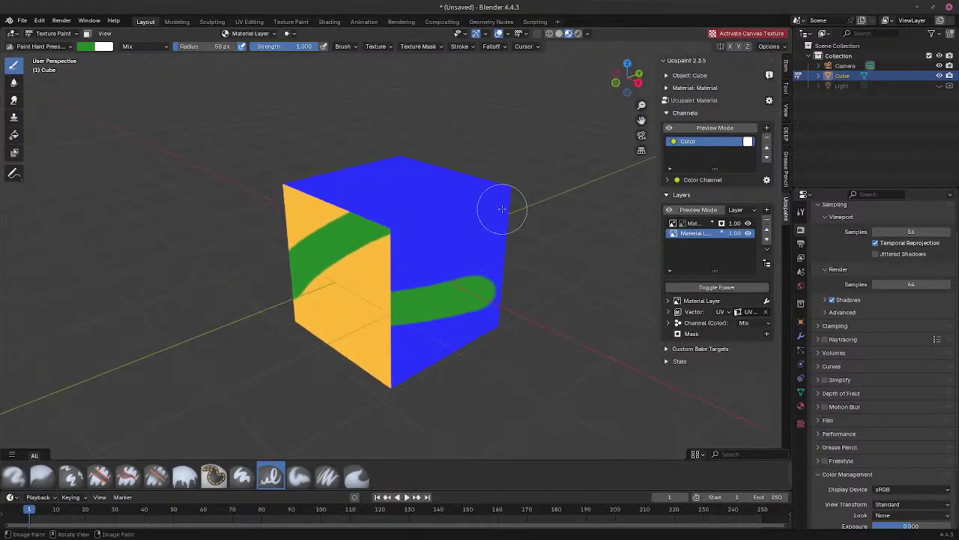
left_click(688, 225)
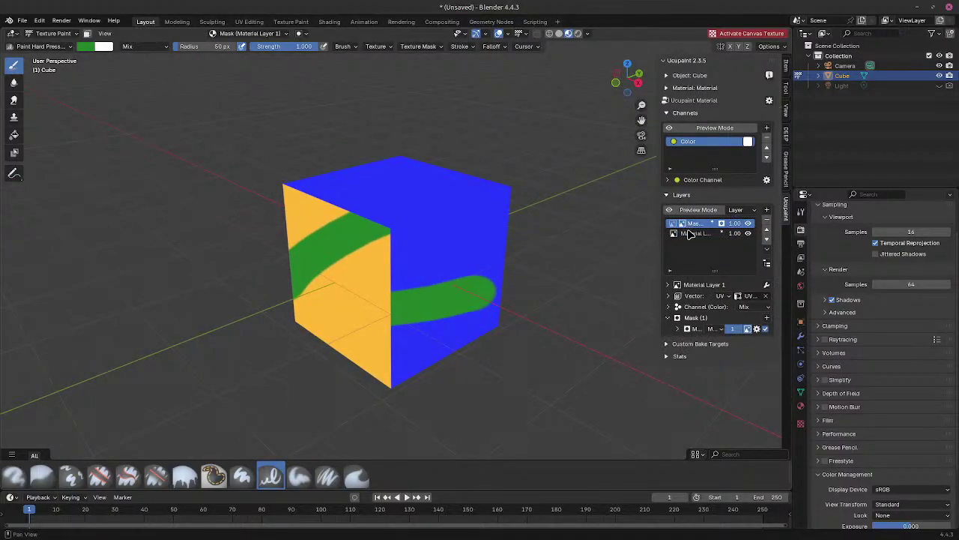
left_click(685, 234)
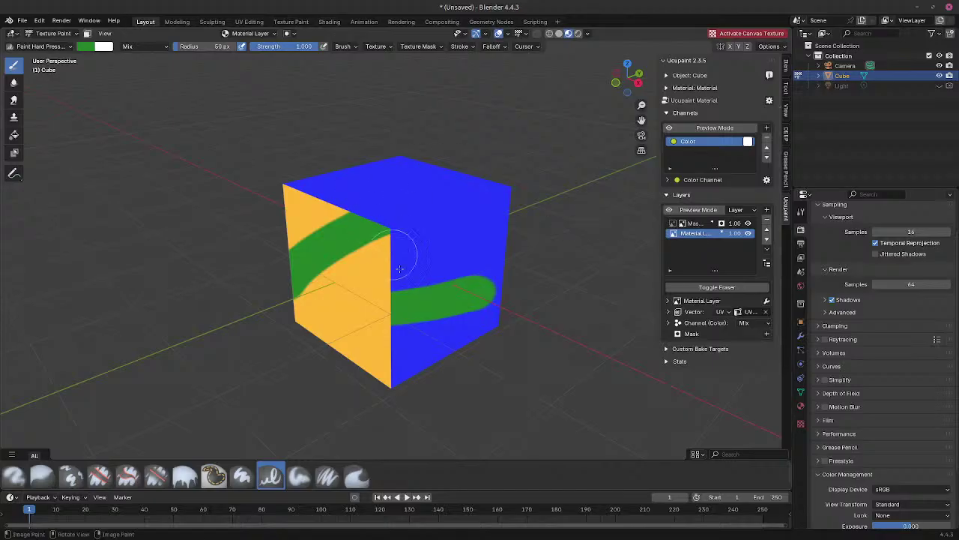
middle_click_drag(509, 229, 586, 253)
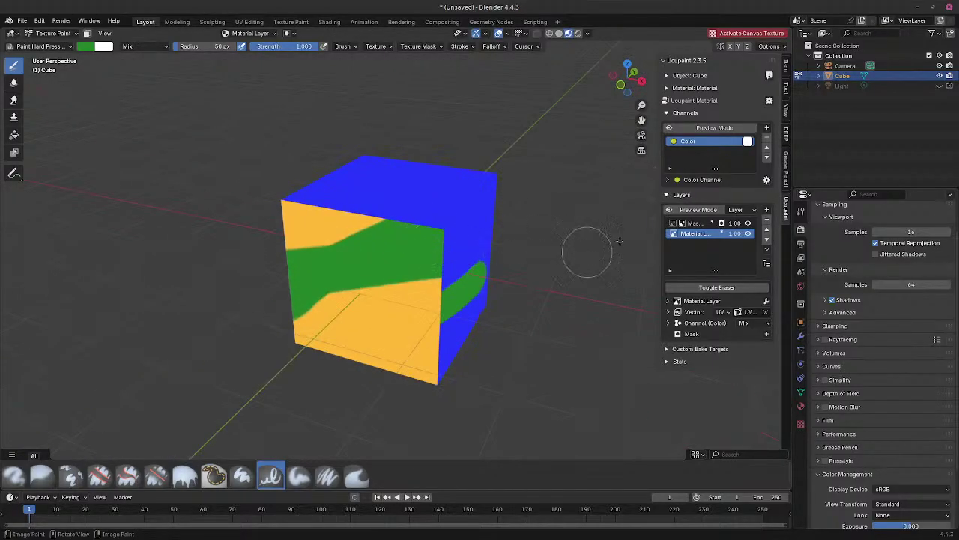
left_click(694, 224)
mouse_move(404, 259)
left_mouse_down()
mouse_move(388, 210)
mouse_move(405, 199)
left_mouse_up()
middle_click_drag(570, 225, 538, 238)
key("ctrl+z")
Step: Paint green strokes over several faces of the cube on the image of Material Layer 1
left_click(673, 224)
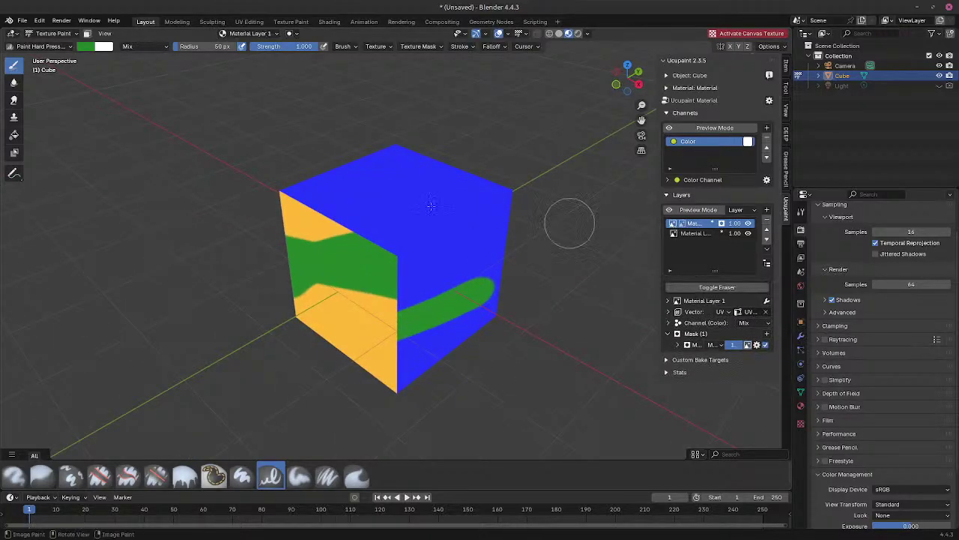
mouse_move(408, 180)
left_mouse_down()
mouse_move(368, 214)
mouse_move(358, 246)
mouse_move(431, 286)
left_mouse_up()
middle_click_drag(514, 360, 505, 311)
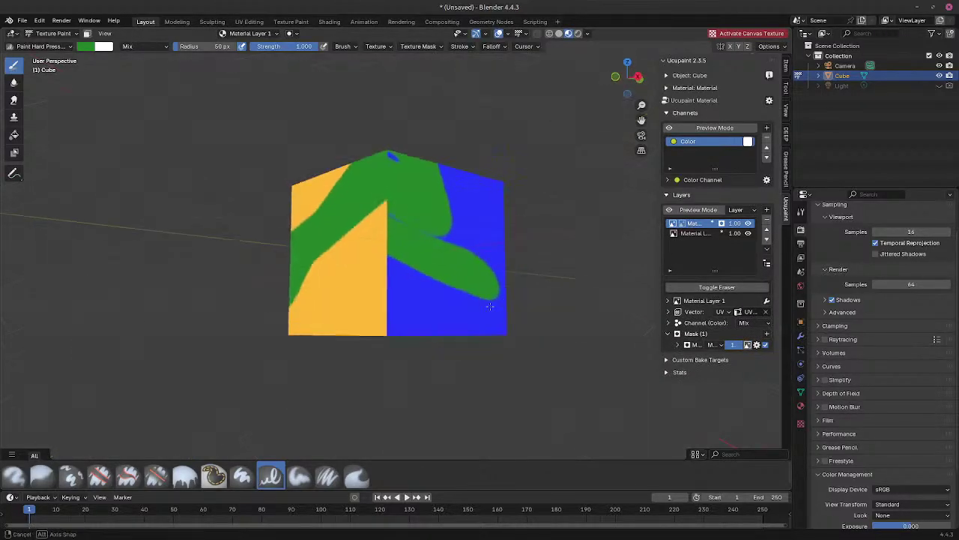
left_click_drag(463, 317, 353, 293)
middle_click_drag(448, 298, 448, 206)
left_click_drag(428, 250, 315, 155)
mouse_move(308, 149)
middle_mouse_down()
mouse_move(373, 261)
mouse_move(390, 256)
mouse_move(392, 283)
middle_mouse_up()
mouse_move(392, 283)
left_mouse_down()
mouse_move(386, 268)
mouse_move(321, 262)
mouse_move(514, 247)
left_mouse_up()
middle_click_drag(397, 208, 555, 244)
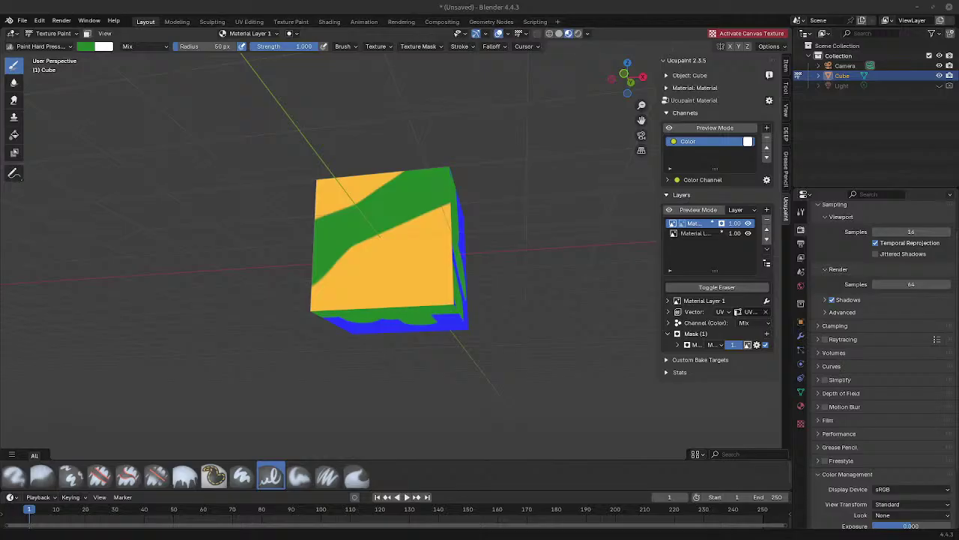
Step: Delete the painted cube and the camera from the scene
middle_click_drag(444, 251, 518, 288)
left_click(866, 77)
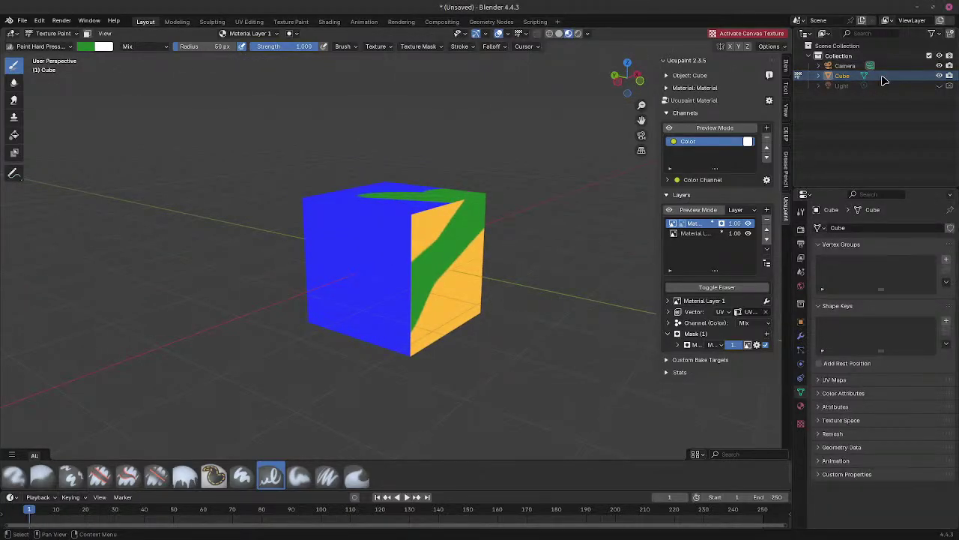
key("x")
left_click(885, 76)
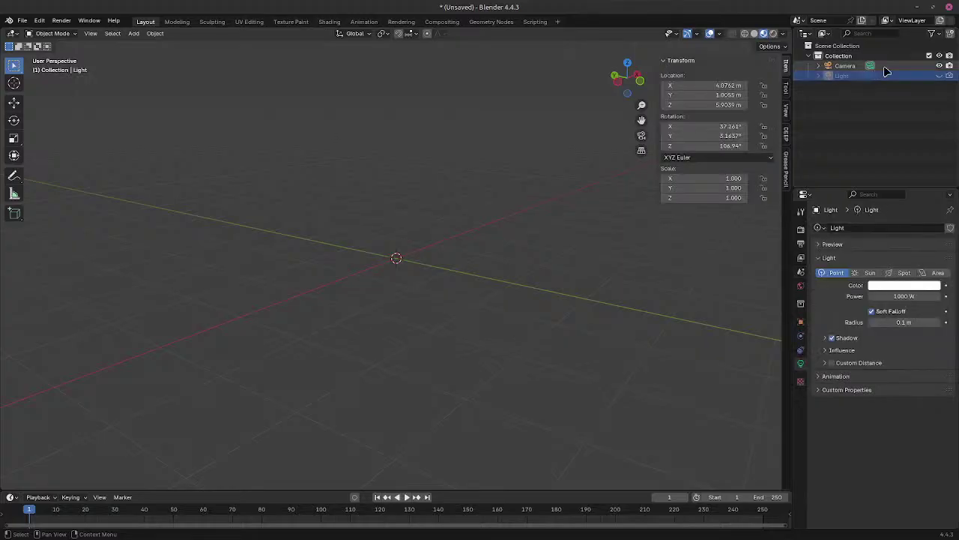
left_click(902, 67)
key("x")
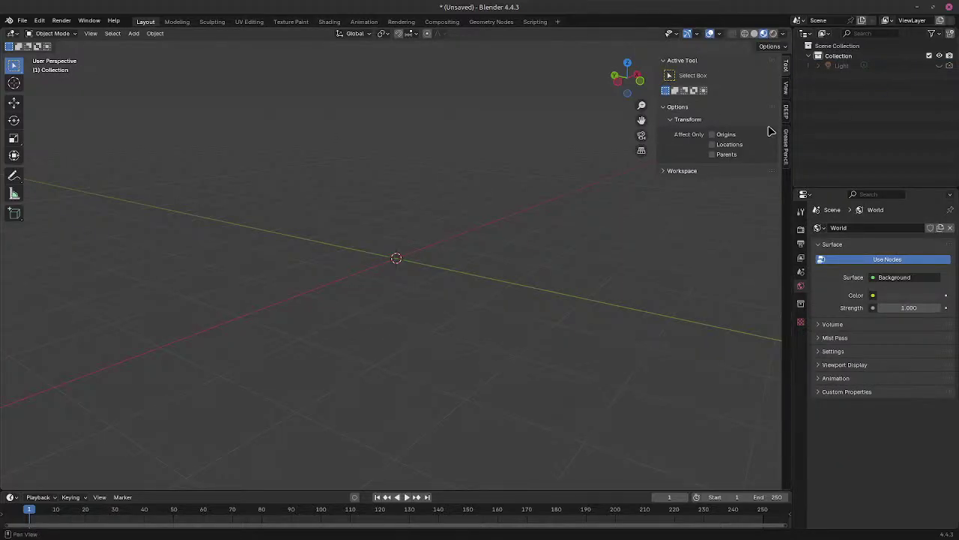
middle_click_drag(420, 195, 445, 236)
key("shift+a")
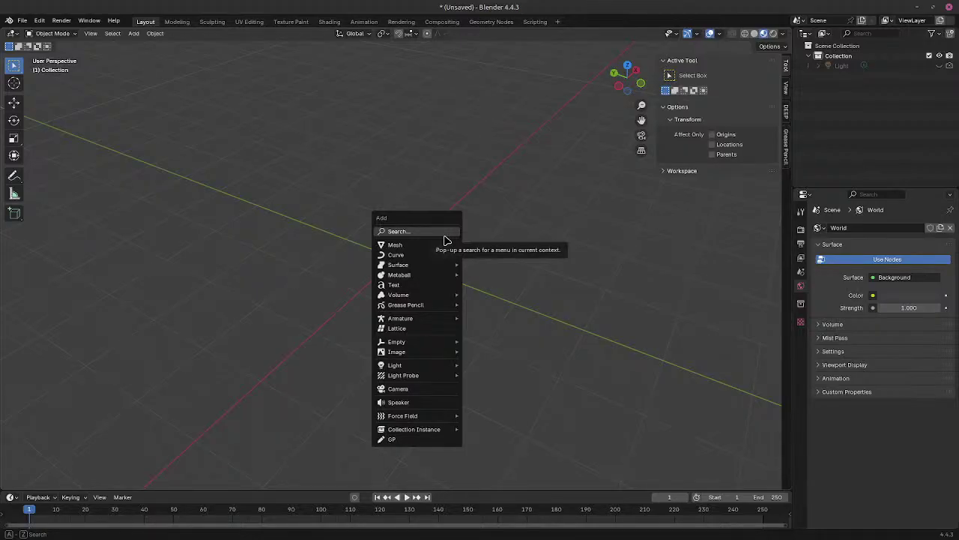
mouse_move(442, 253)
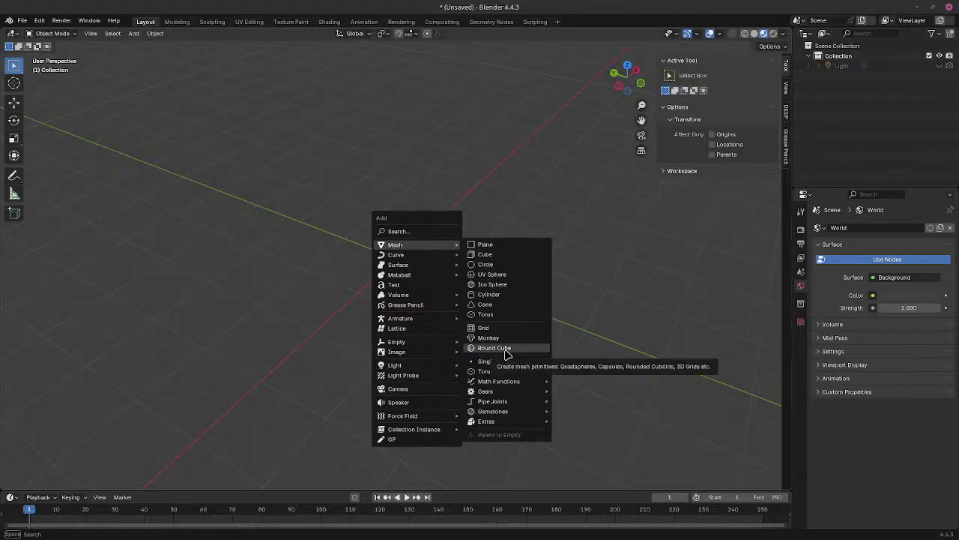
mouse_move(510, 423)
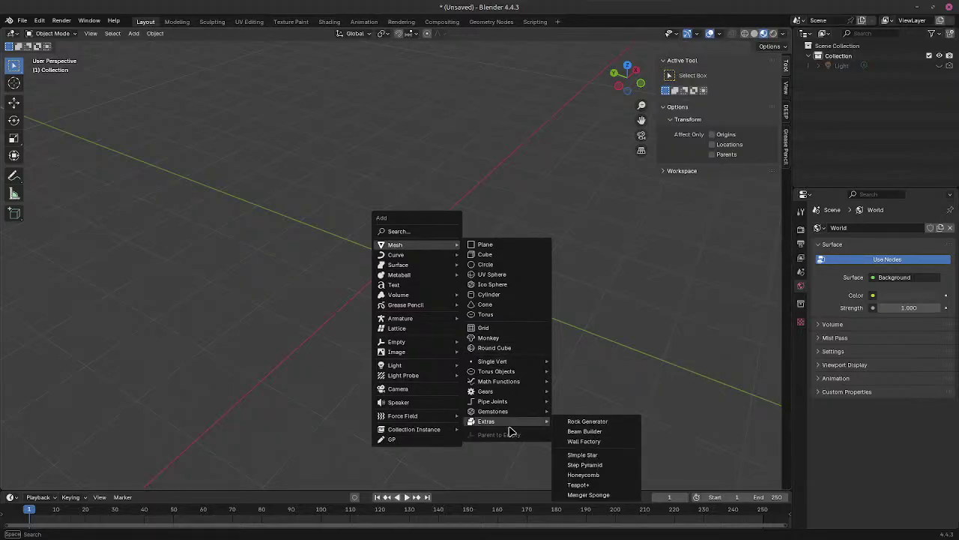
Step: Open the add-on preferences, search for "extra" and examine the details of the Extra Mesh Objects add-on
left_click(22, 21)
mouse_move(39, 20)
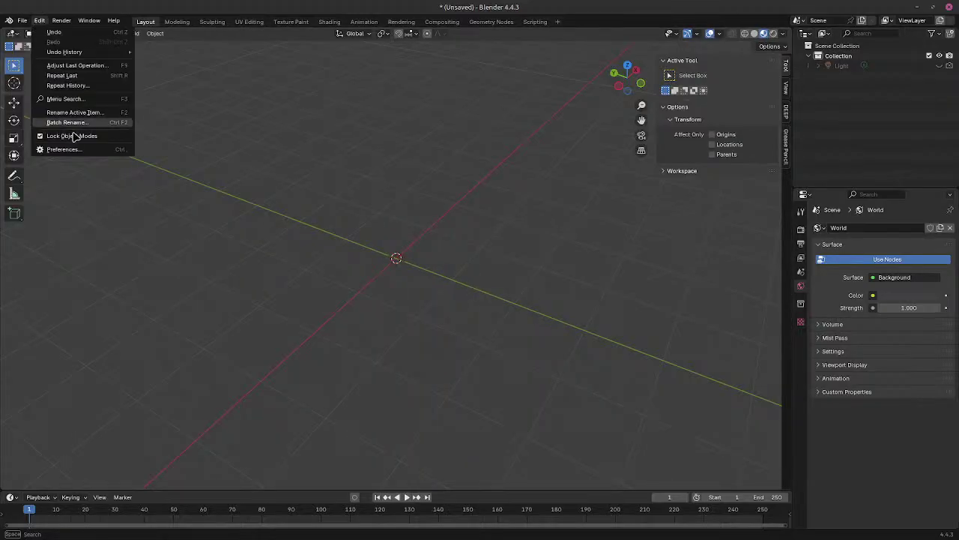
left_click(75, 149)
left_click_drag(227, 10, 543, 139)
left_click(355, 242)
left_click(509, 153)
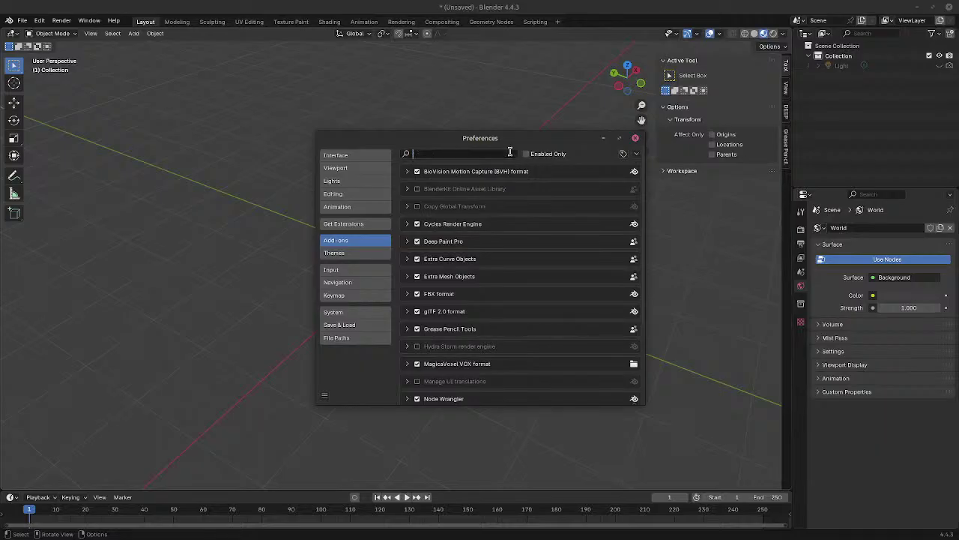
type("extra")
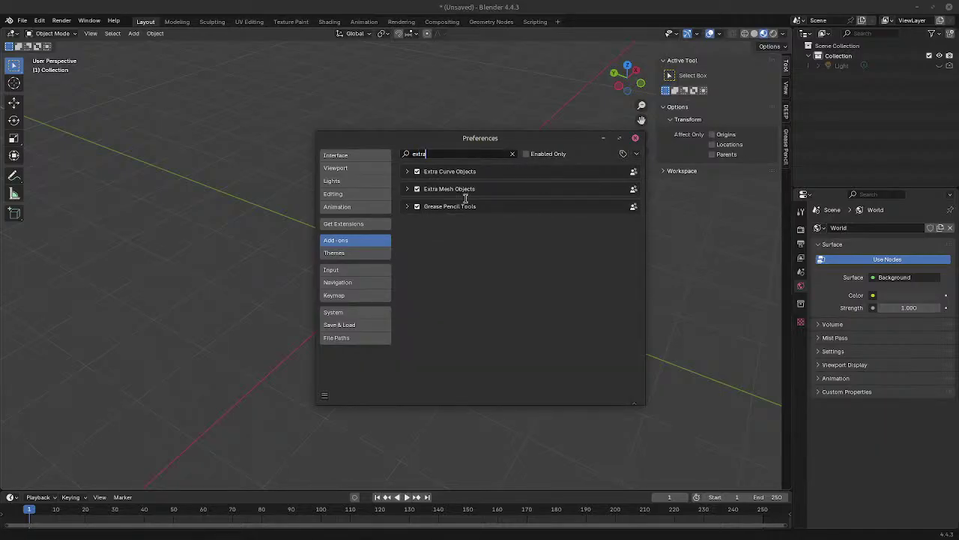
left_click(407, 188)
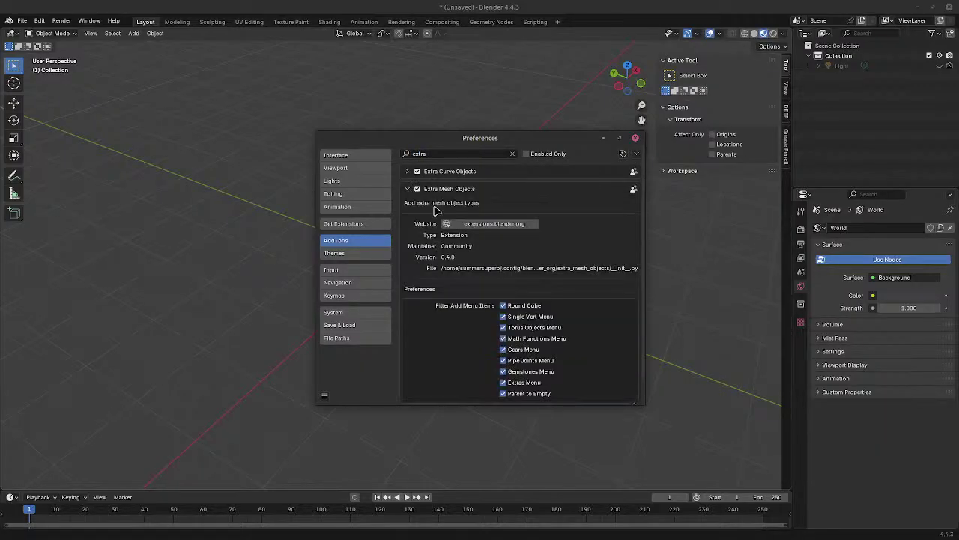
left_click(408, 188)
left_click_drag(531, 141, 290, 97)
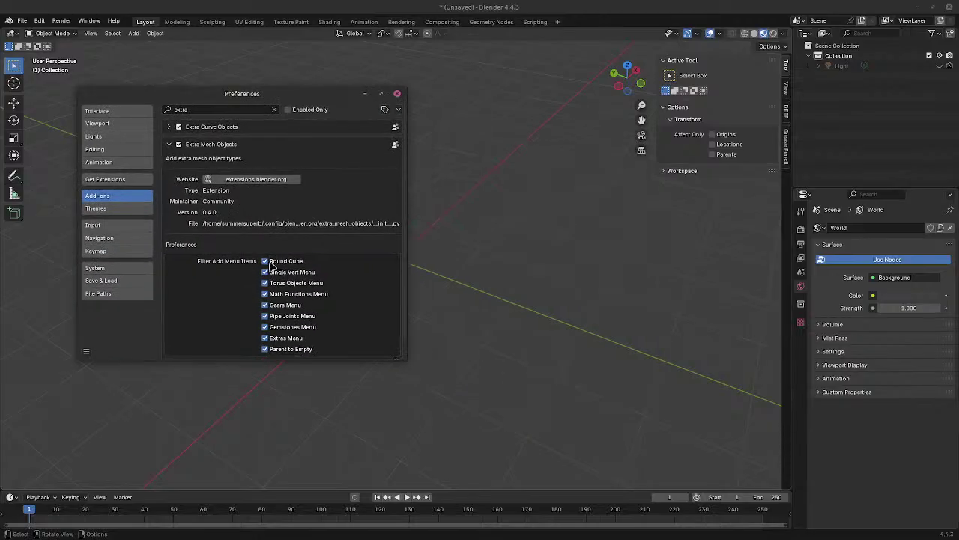
Step: Add a Round Cube mesh at the scene origin
left_click(501, 257)
key("shift+a")
type("rou")
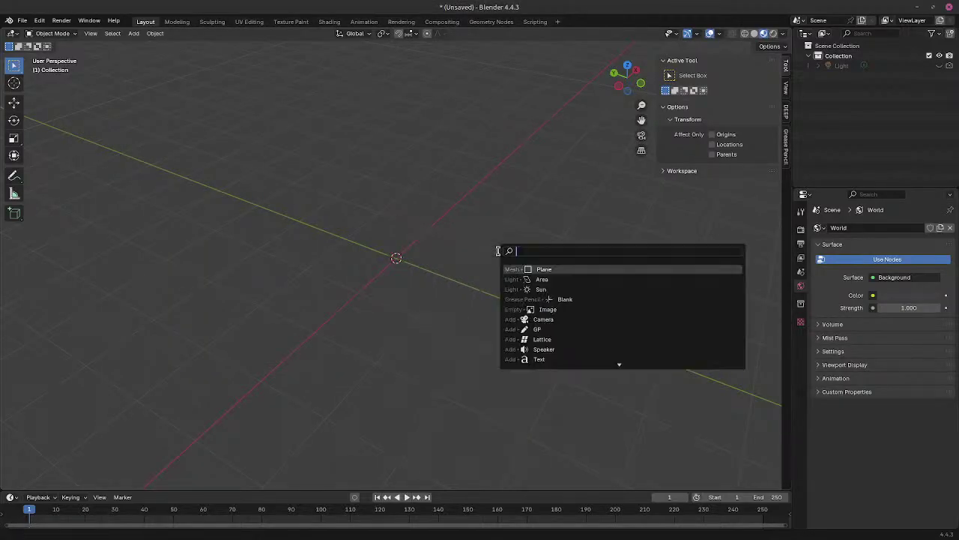
type("nd")
left_click(554, 270)
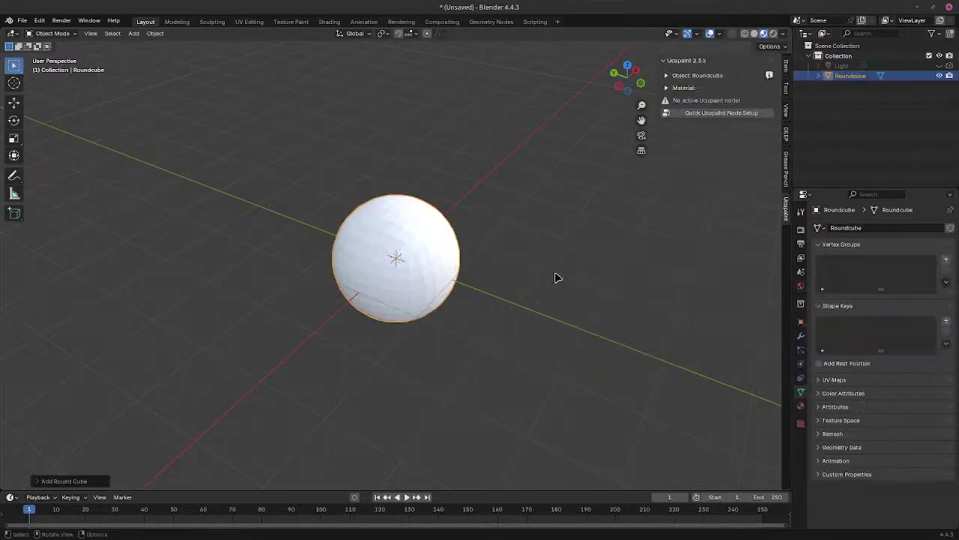
Step: Reduce the new round cube's Arc divisions to 5
mouse_move(480, 237)
middle_mouse_down()
mouse_move(441, 193)
mouse_move(484, 227)
middle_mouse_up()
scroll(486, 227, "up", 4)
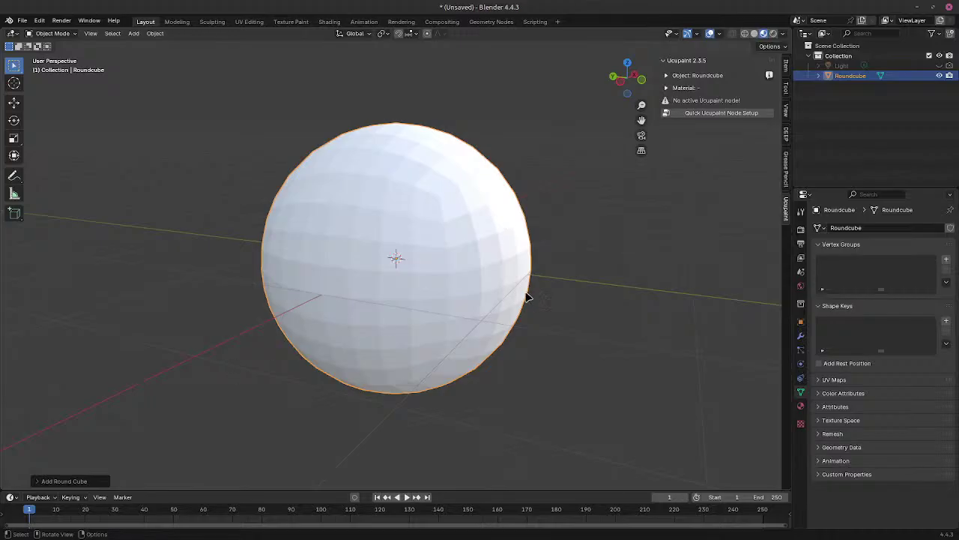
middle_click_drag(526, 293, 492, 323)
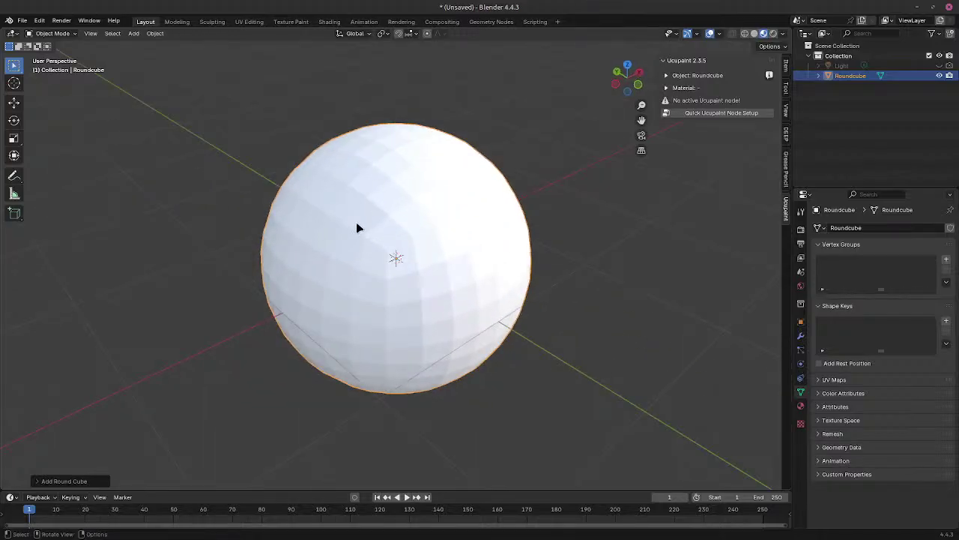
mouse_move(516, 220)
middle_mouse_down()
mouse_move(508, 240)
mouse_move(516, 223)
middle_mouse_up()
scroll(505, 256, "up", 2)
middle_click_drag(505, 260, 490, 218)
left_click(58, 481)
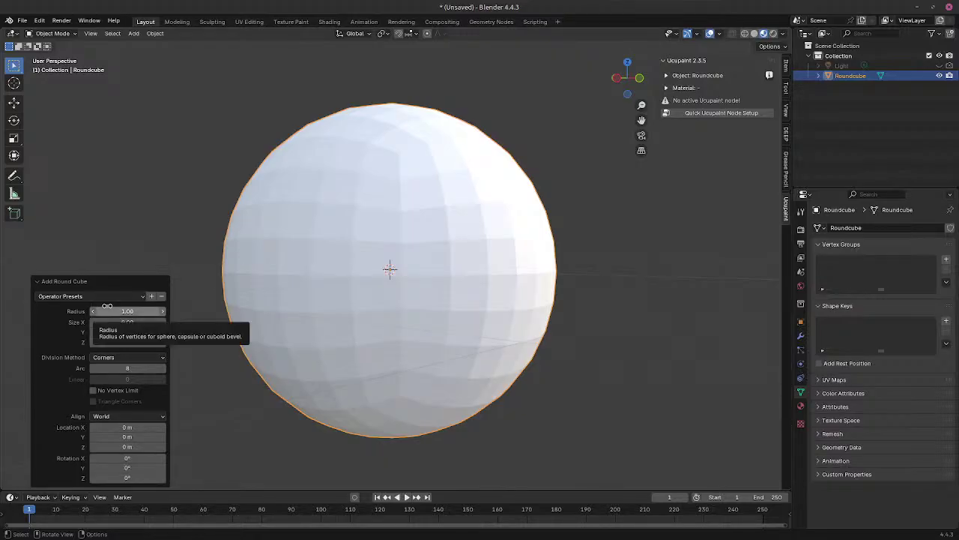
left_click(93, 368)
left_click(94, 369)
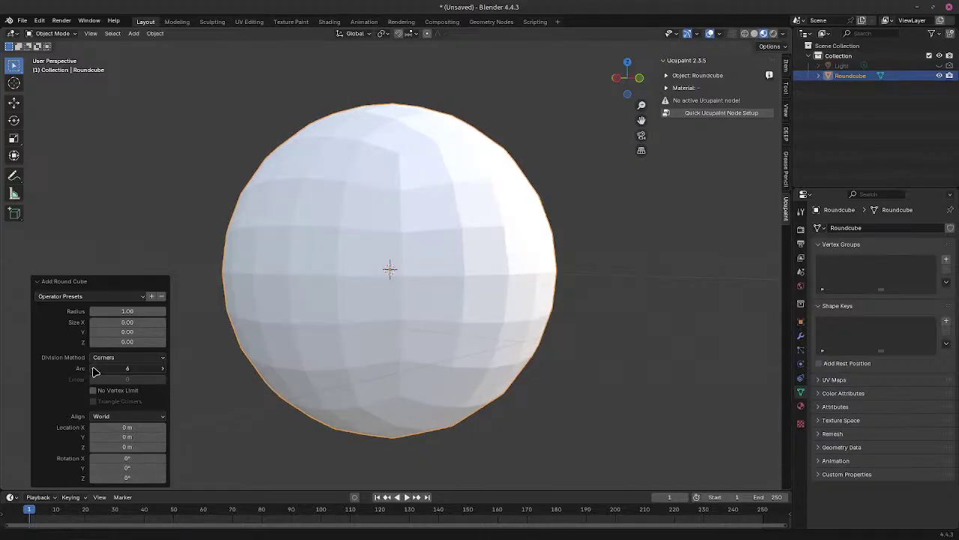
left_click(94, 369)
Step: In Edit Mode, scale the whole round cube mesh along the Y axis by about 2.2
middle_click_drag(315, 218, 574, 267)
scroll(319, 208, "down", 4)
key("Tab")
key("s")
key("y")
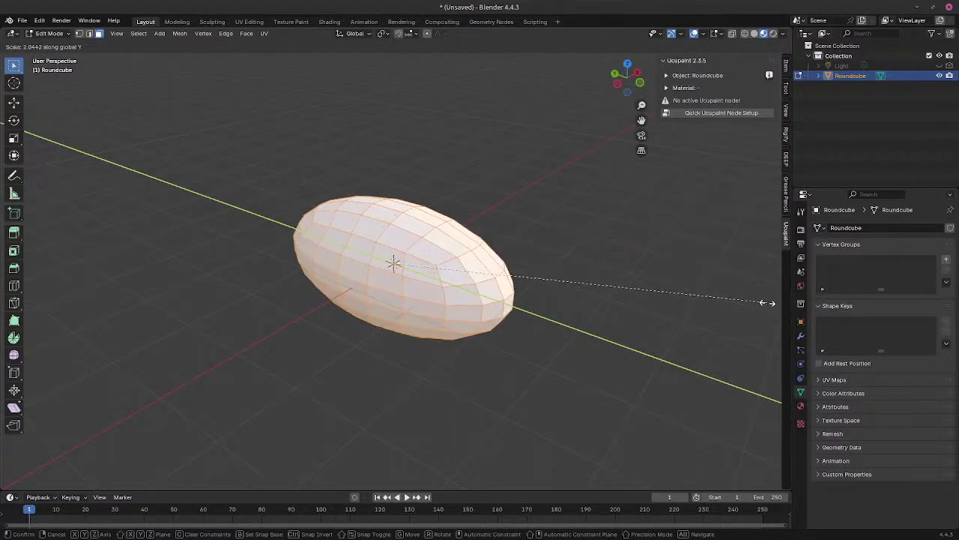
left_click(779, 305)
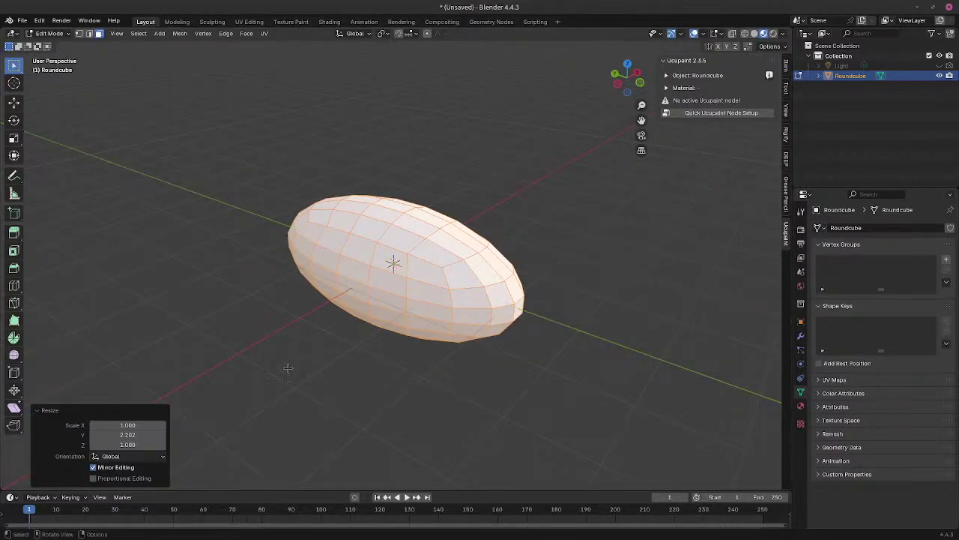
Step: Move the whole mesh up the Z axis by about 1.15 m, above the object's origin
middle_click_drag(287, 364, 253, 335)
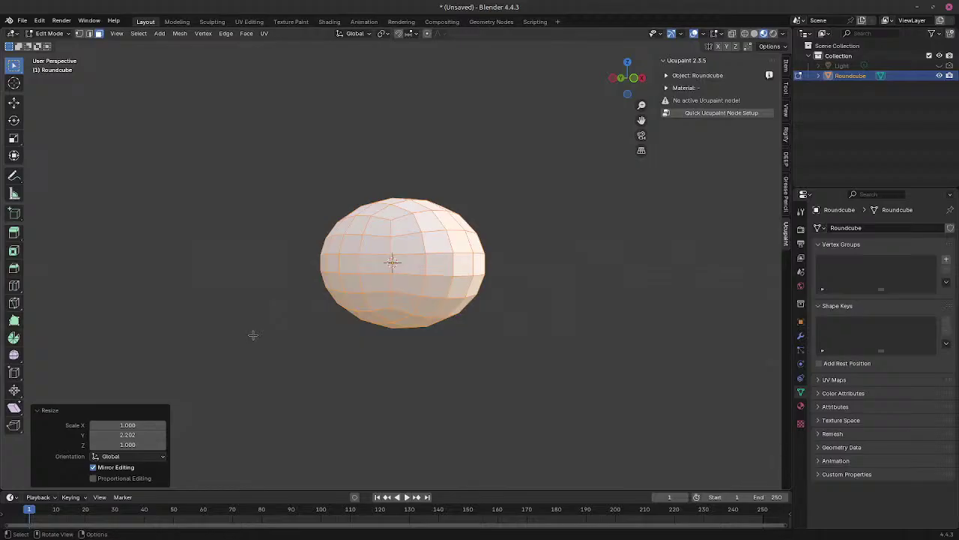
key("g")
key("z")
left_click(250, 260)
middle_click_drag(250, 259, 489, 254)
scroll(466, 240, "up", 4)
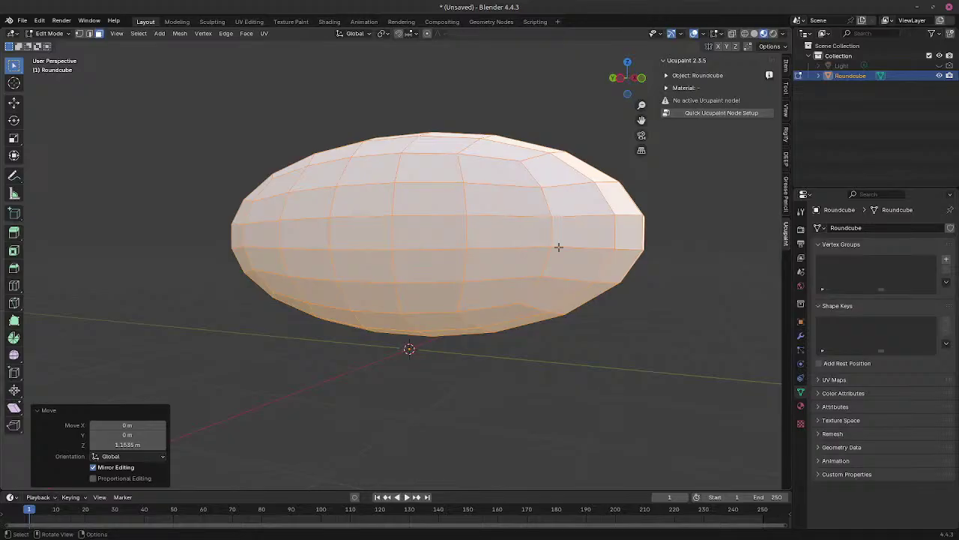
scroll(559, 257, "up", 2)
scroll(562, 263, "down", 1)
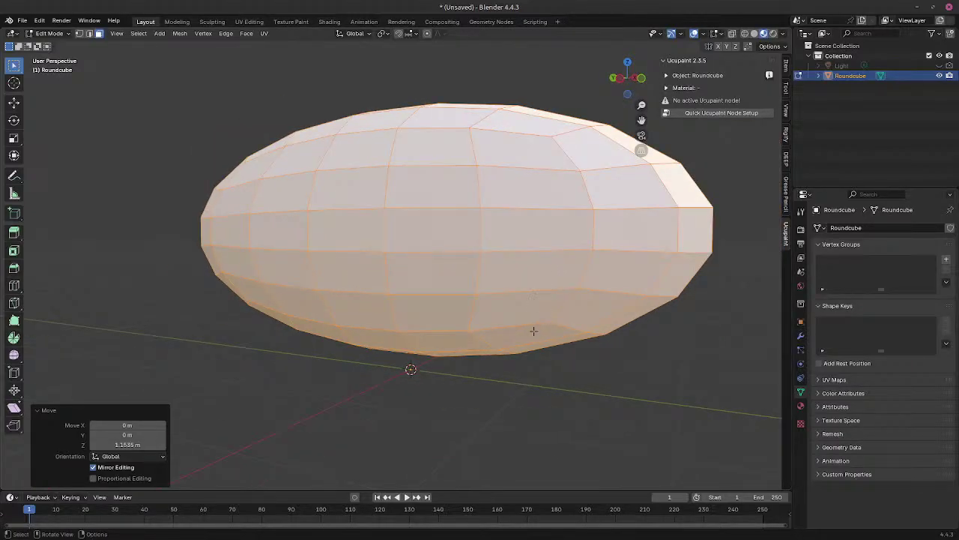
Step: Select the central face on the underside of the mesh and enable proportional editing
middle_click_drag(534, 330, 537, 300)
middle_click_drag(451, 316, 488, 309)
left_click(396, 251)
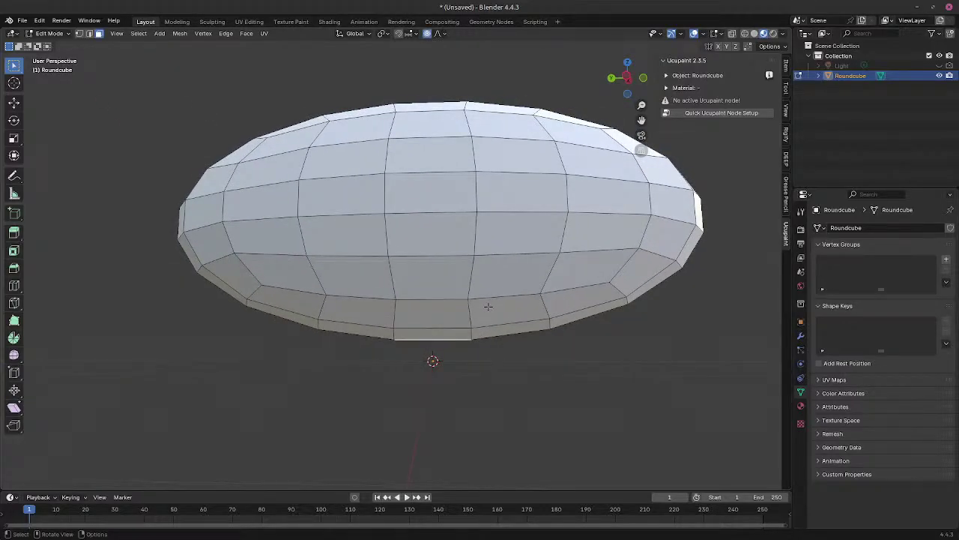
key("s")
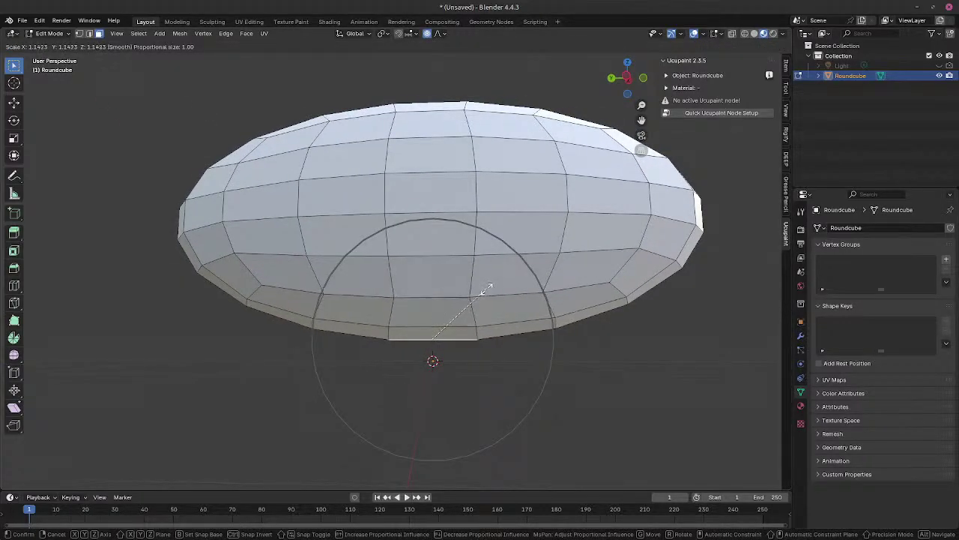
left_click(484, 301)
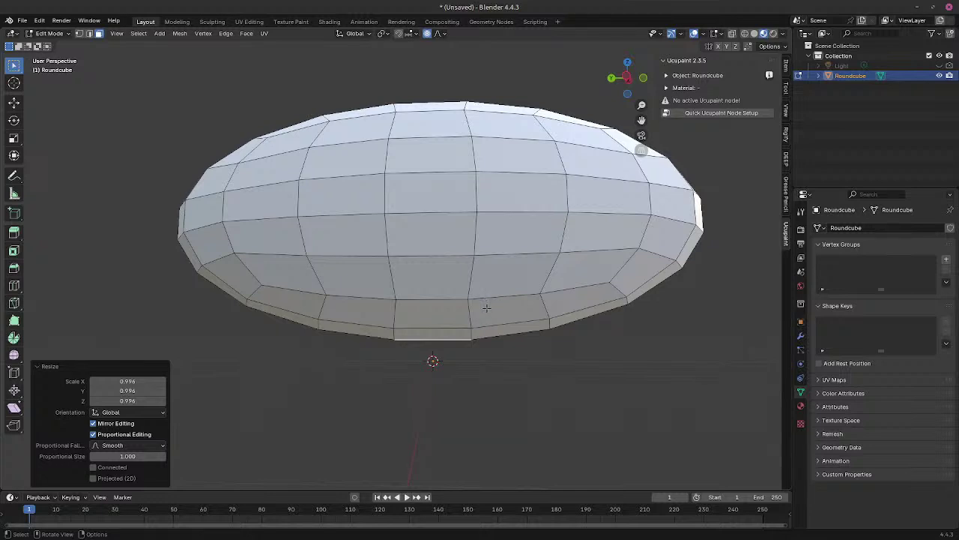
key("ctrl+z")
Step: Raise the underside face about 0.32 m along Z with smooth proportional editing, size about 1.77 m, to flatten the bottom
key("g")
key("z")
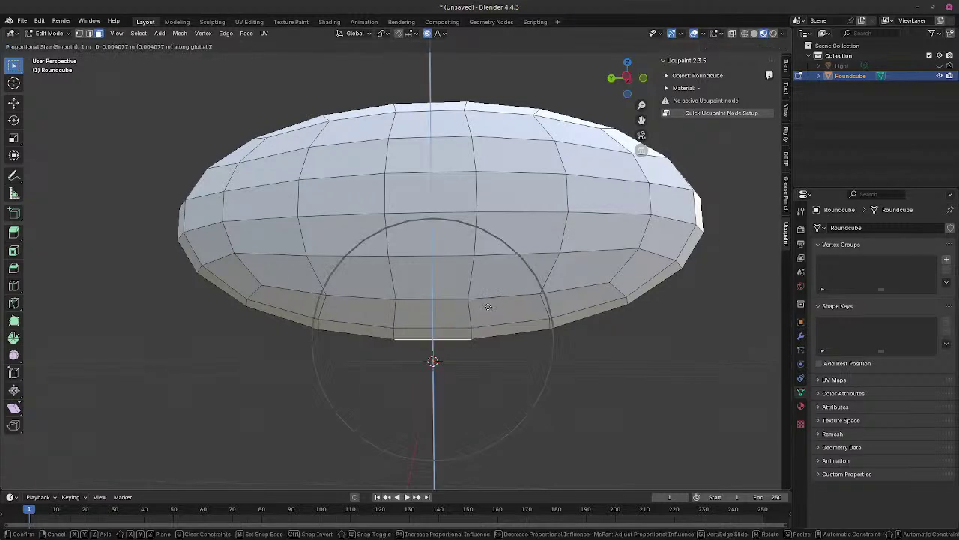
scroll(486, 293, "down", 2)
scroll(487, 285, "down", 2)
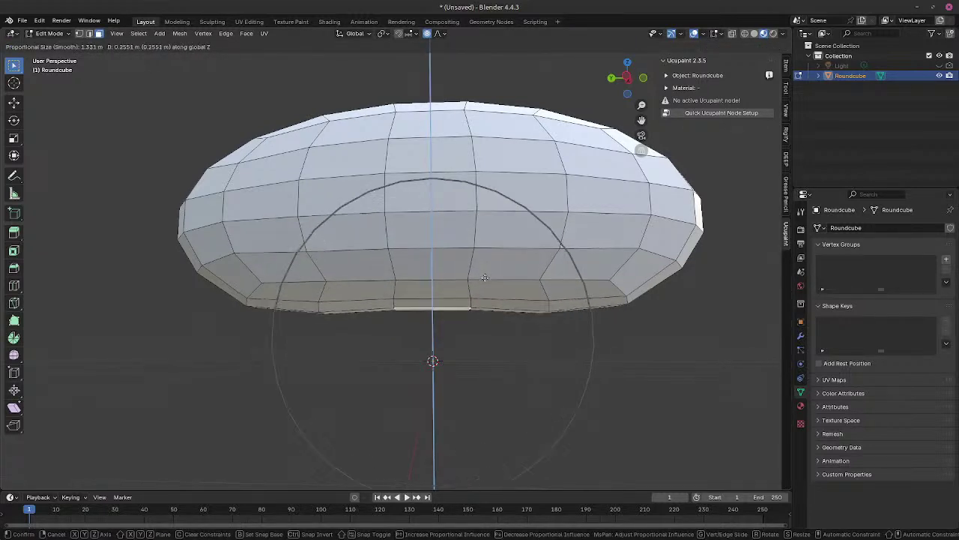
scroll(484, 269, "down", 2)
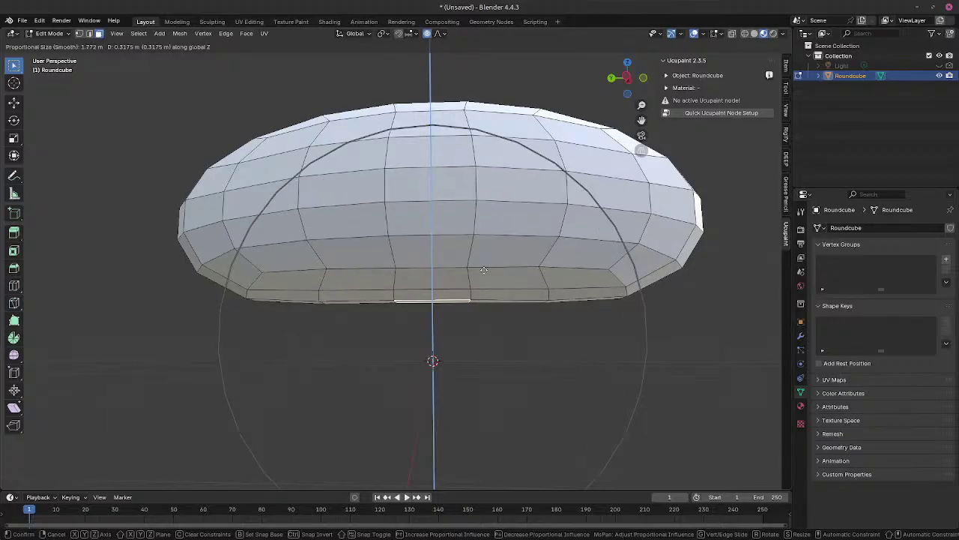
left_click(484, 270)
Step: Switch to edge selection, select the lower edge run along one long side of the mesh, and enable Y mirror editing
middle_click_drag(484, 270, 426, 255)
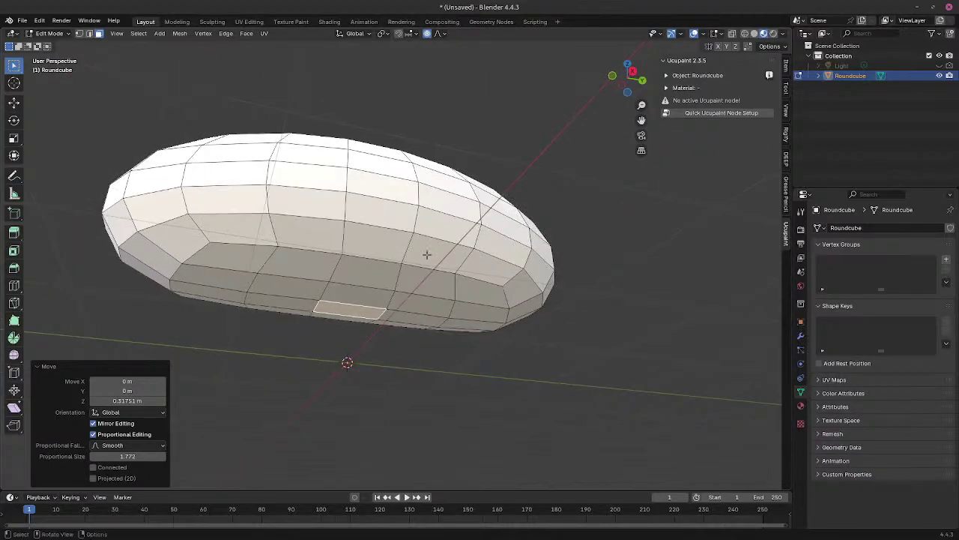
left_click(89, 33)
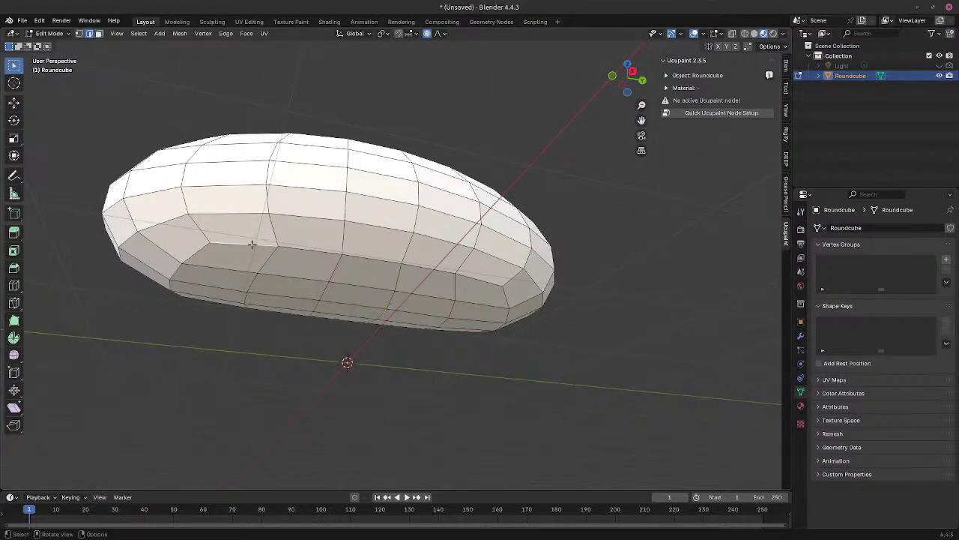
left_click(470, 281, "shift")
middle_click_drag(446, 268, 477, 310)
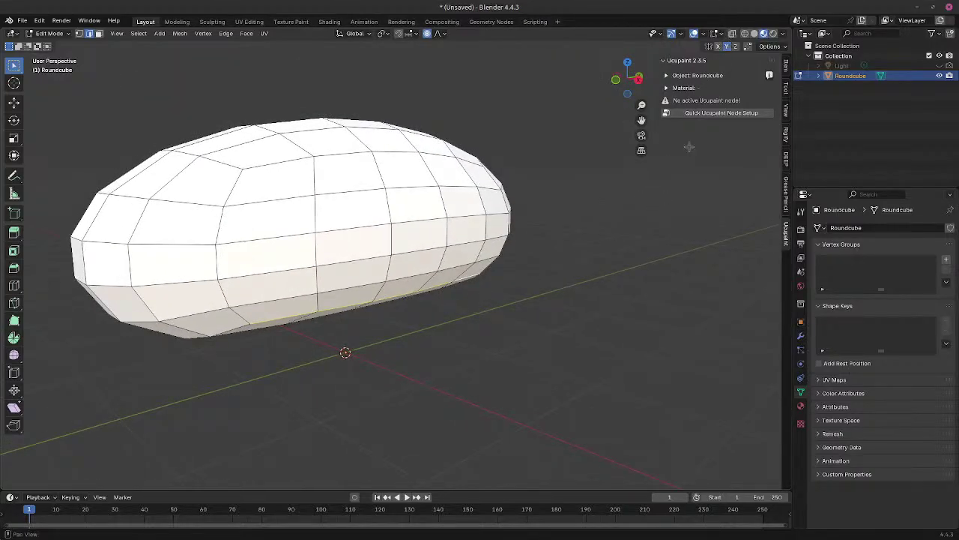
middle_click_drag(689, 147, 436, 223)
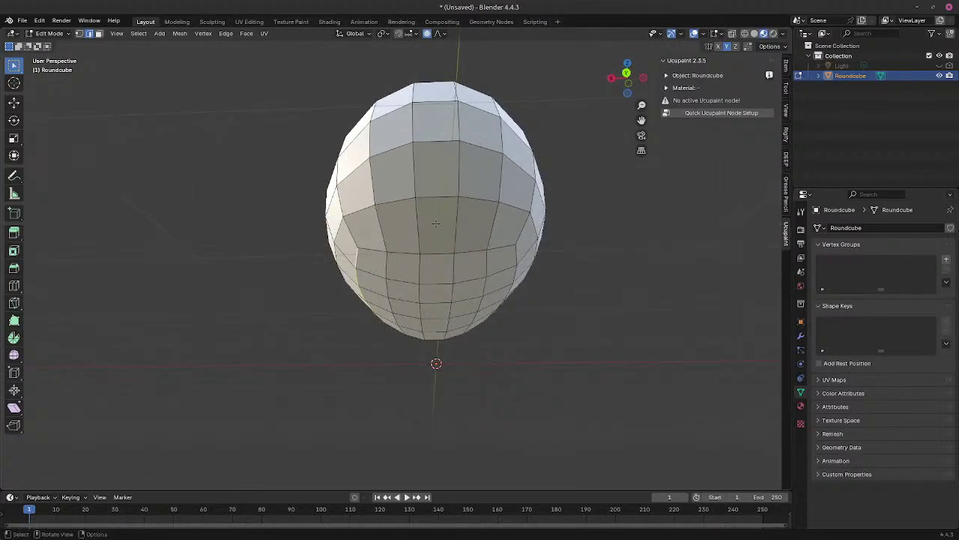
Step: Try to lower the selected edge run along Z with the proportional size reduced to about 0.68 m
key("g")
key("z")
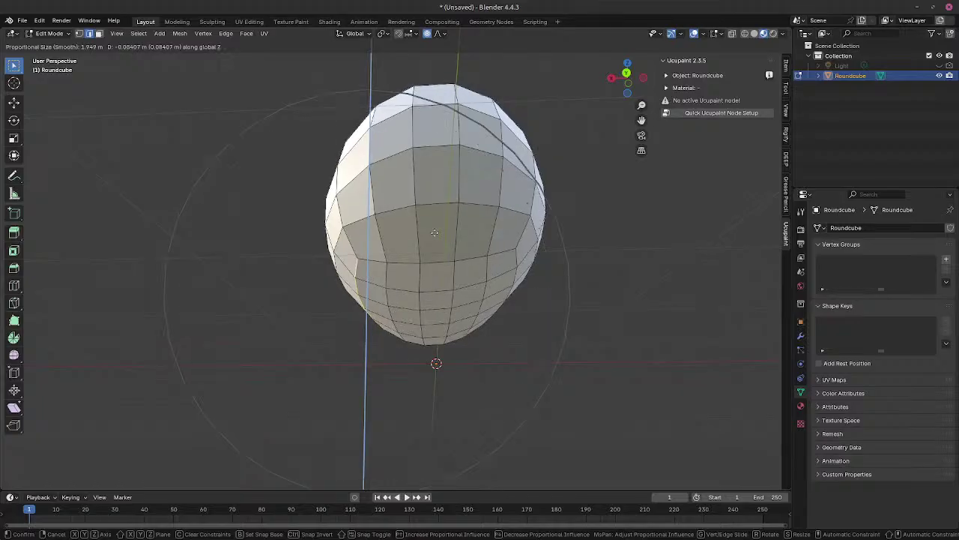
scroll(434, 232, "up", 11)
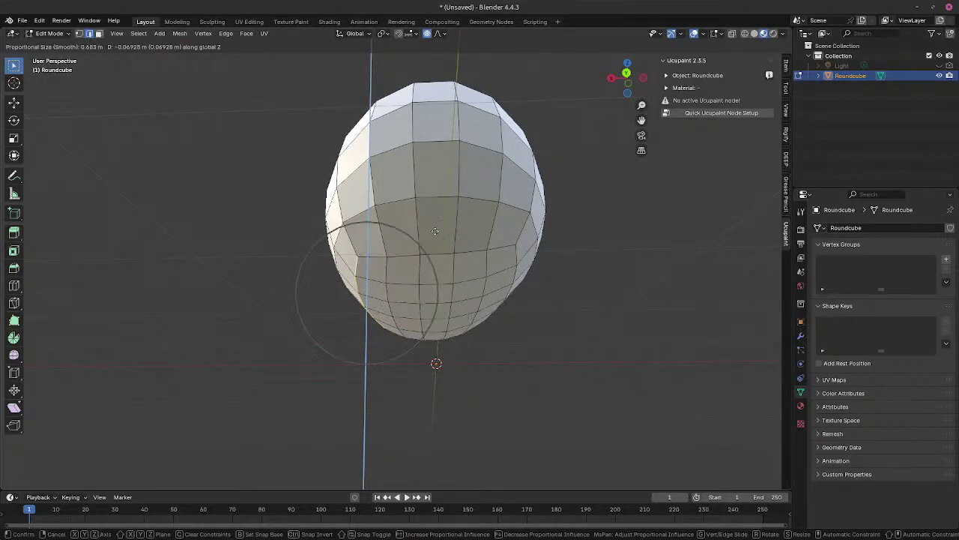
left_click(434, 232)
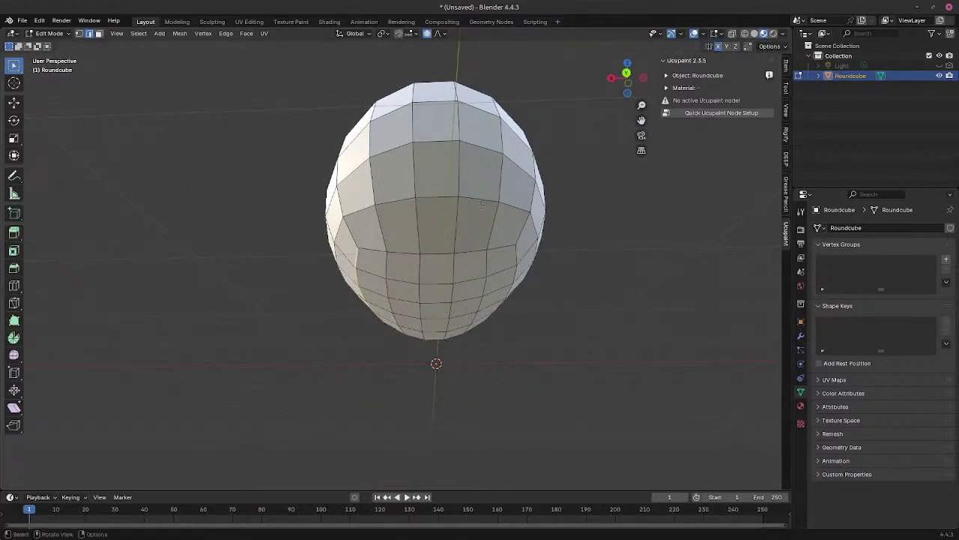
key("ctrl+z")
Step: With X mirror editing enabled, lower the selected edge run about 0.08 m along Z with proportional size 0.683
key("g")
key("z")
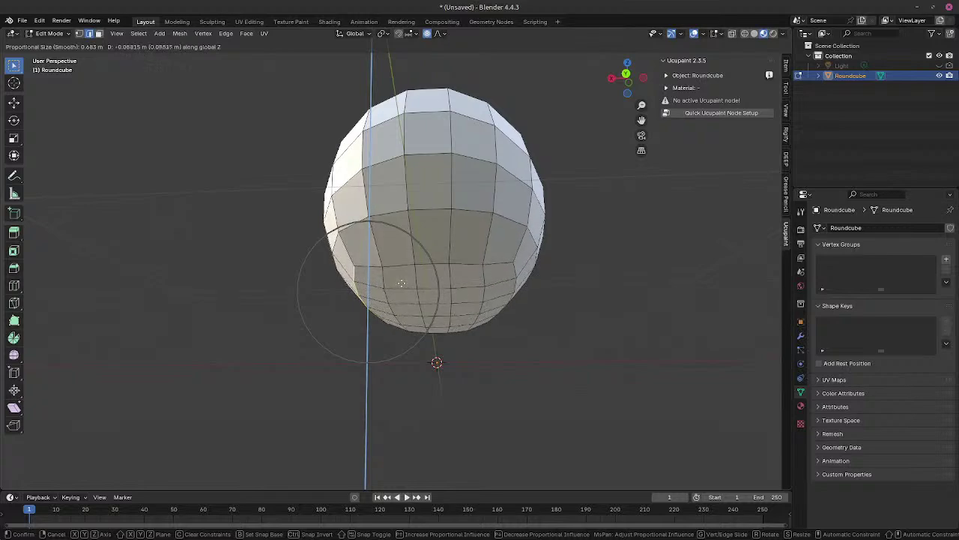
left_click(401, 285)
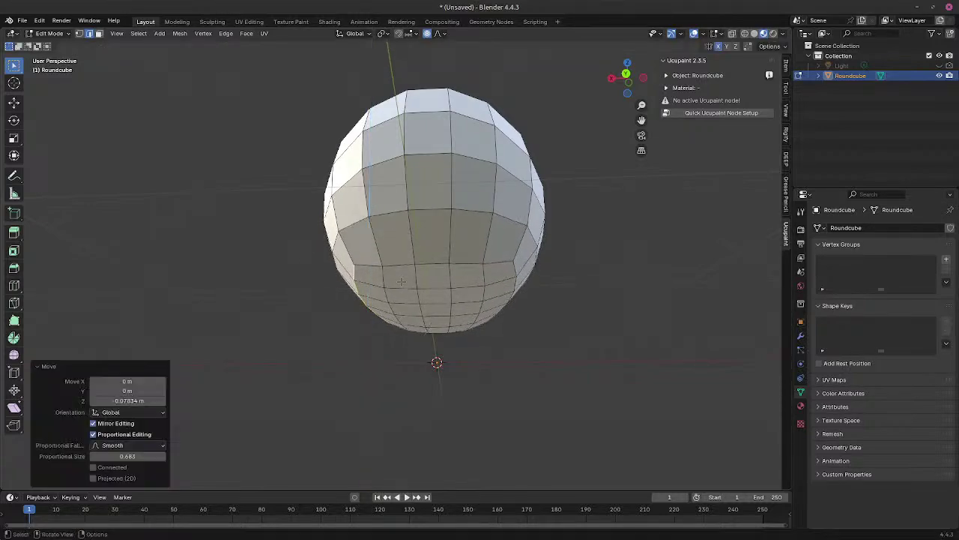
Step: Check the adjusted underside from several angles and select the entire mesh in Edit Mode
middle_click_drag(403, 285, 577, 286)
scroll(578, 285, "up", 5)
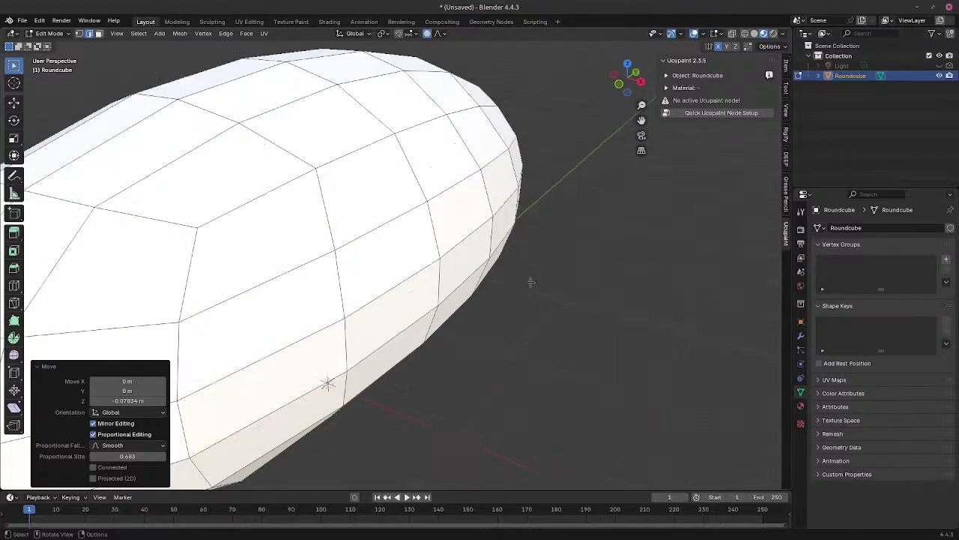
scroll(505, 276, "down", 2)
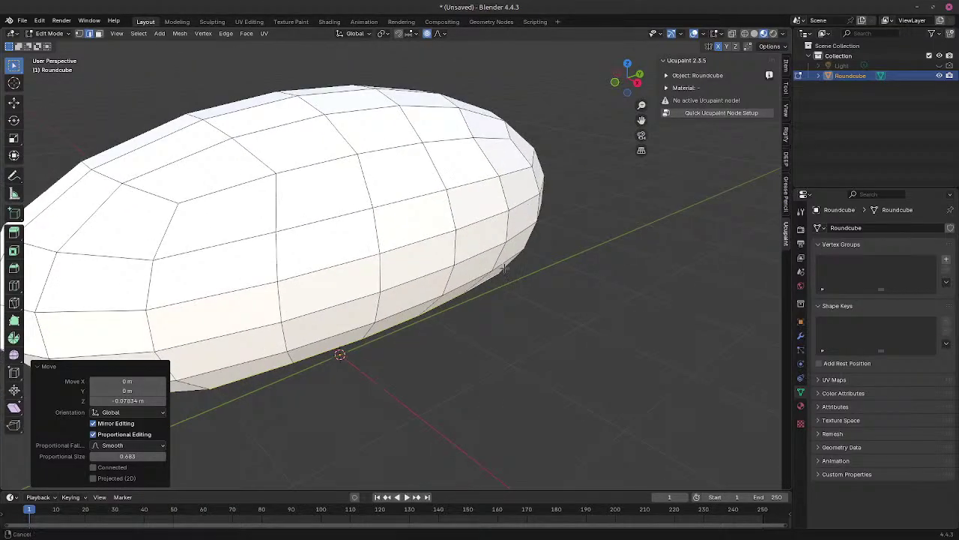
middle_click_drag(505, 276, 659, 258)
middle_click_drag(594, 303, 565, 263)
key("Tab")
key("Tab")
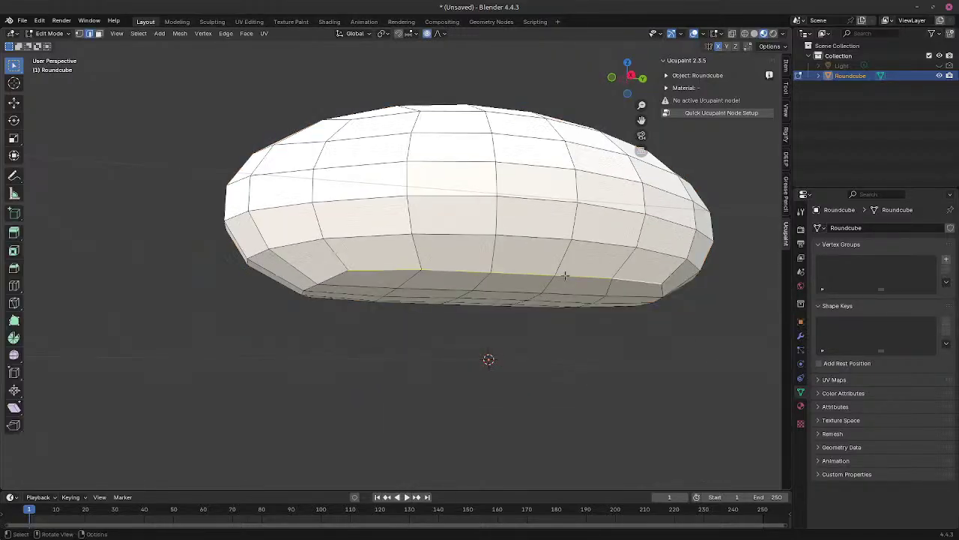
key("a")
key("s")
left_click(574, 298)
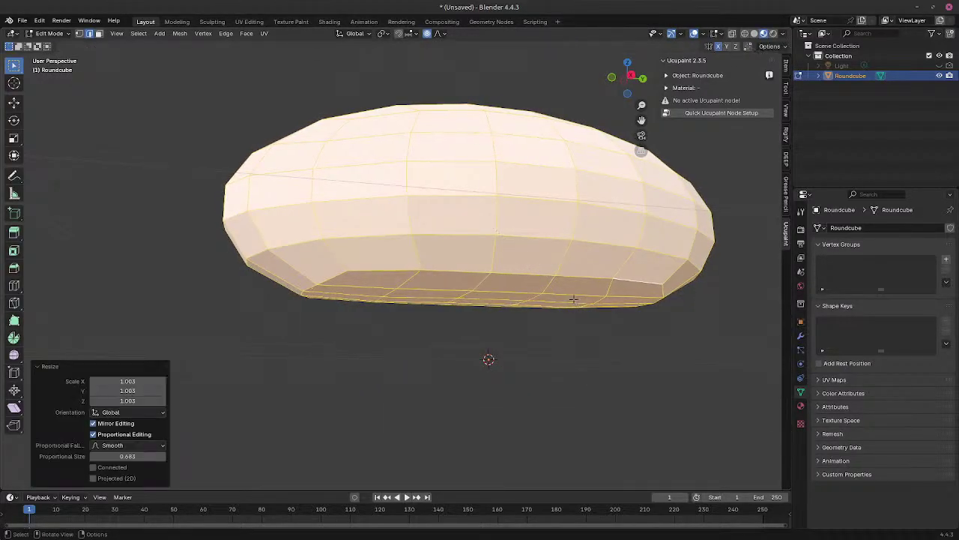
key("ctrl+z")
Step: Lower the whole mesh about 0.48 m along Z so its flat underside sits at the object's origin
key("g")
key("z")
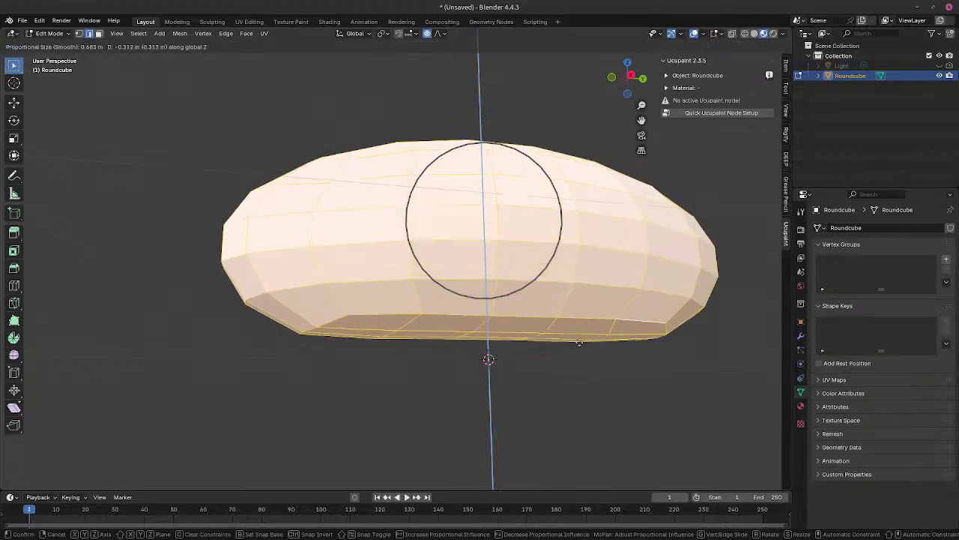
left_click(575, 356)
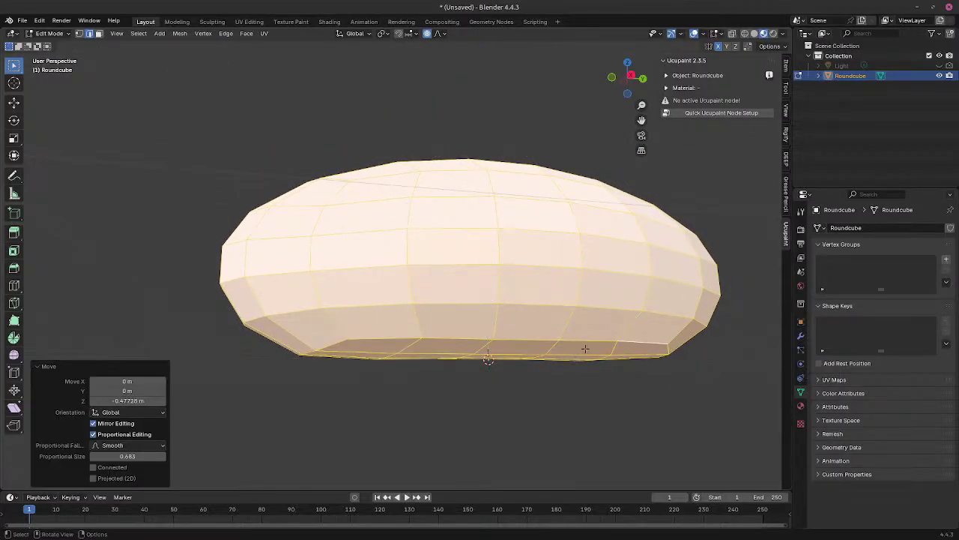
Step: Return to Object Mode and examine the overall shape of the flattened body from several angles and distances
middle_click_drag(583, 349, 568, 386)
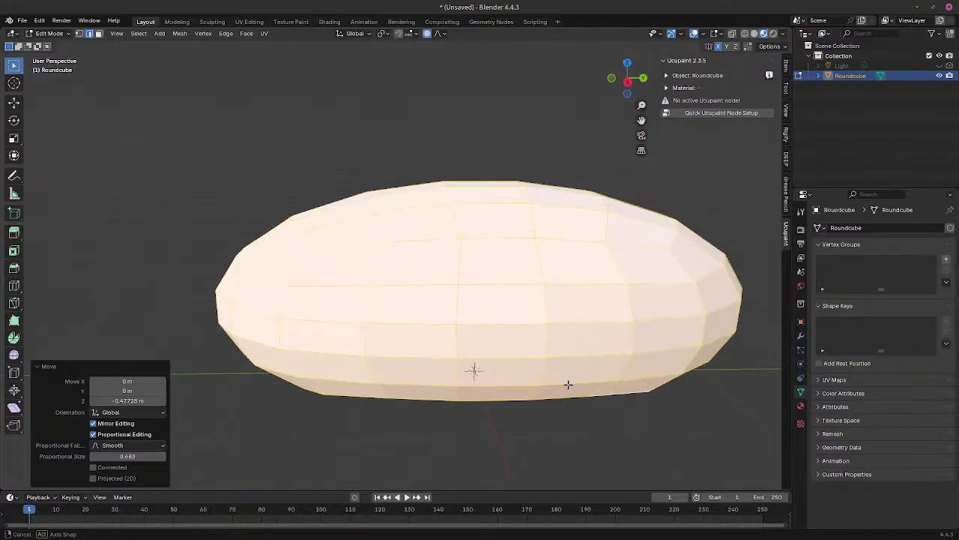
scroll(562, 381, "down", 4)
key("Tab")
middle_click_drag(472, 317, 507, 324)
scroll(525, 355, "up", 3)
scroll(497, 331, "up", 4)
scroll(499, 332, "down", 3)
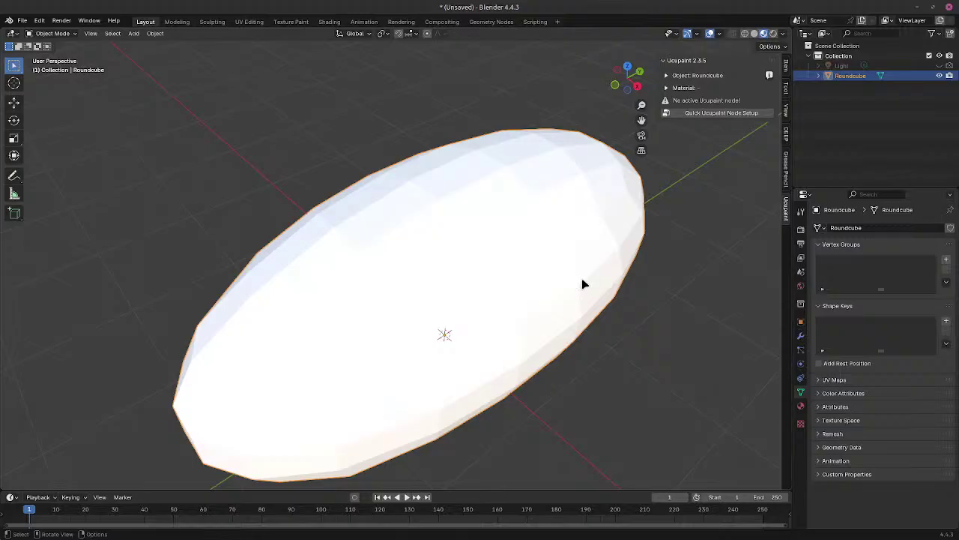
middle_click_drag(548, 327, 559, 310)
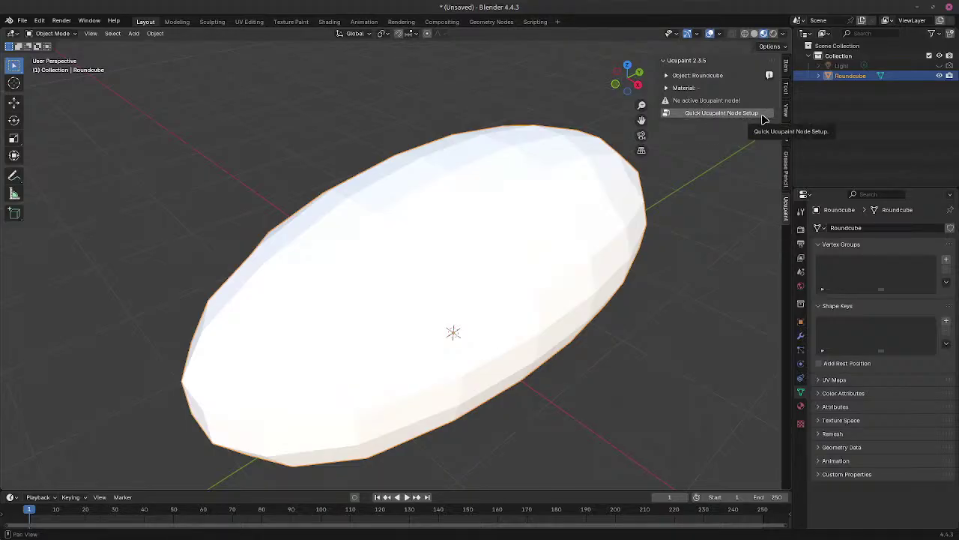
mouse_move(592, 278)
middle_mouse_down()
mouse_move(450, 306)
mouse_move(520, 275)
mouse_move(591, 291)
mouse_move(578, 274)
mouse_move(591, 287)
middle_mouse_up()
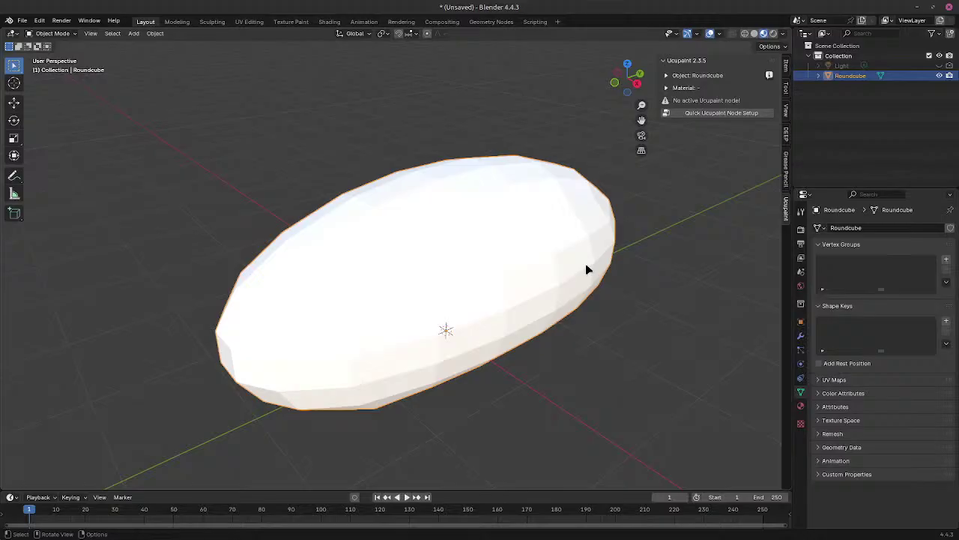
middle_click_drag(578, 251, 566, 281)
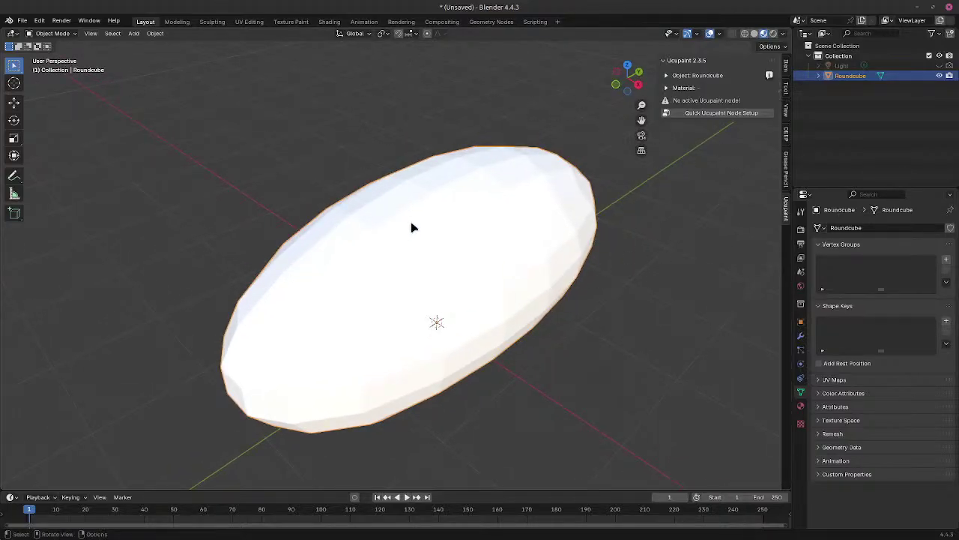
Step: Switch to the UV Editing workspace and view the mesh from the side
left_click(249, 21)
middle_click_drag(585, 252, 781, 246)
scroll(632, 280, "up", 2)
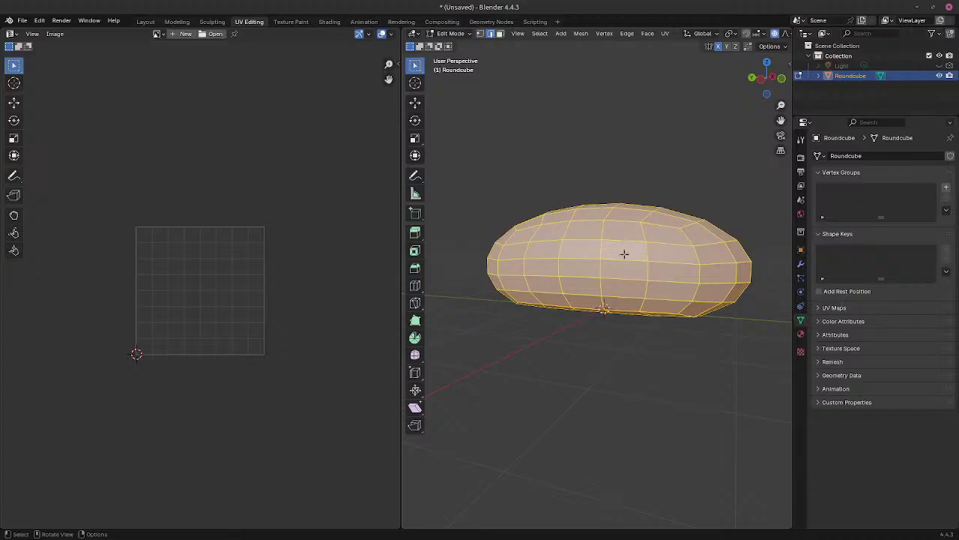
key("alt+a")
key("c")
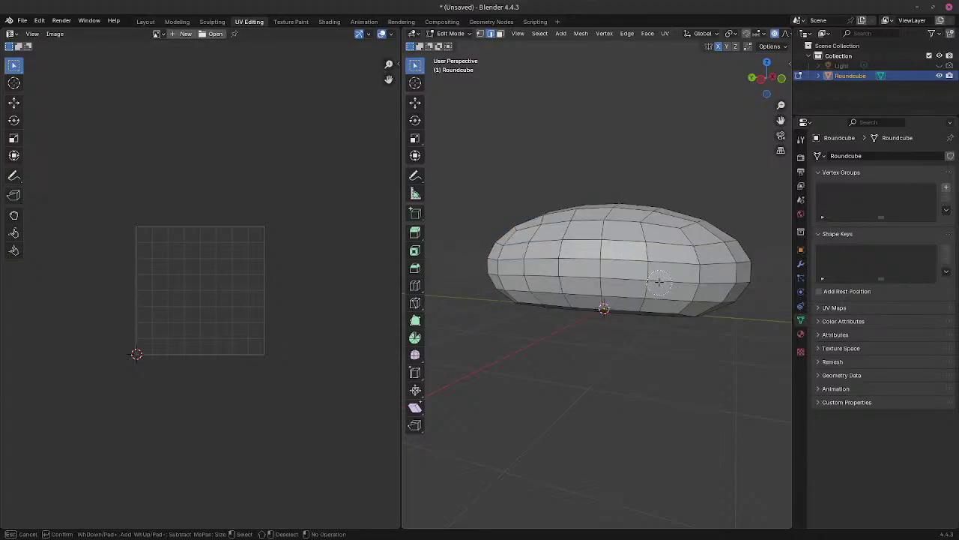
key("Escape")
key("a")
right_click(659, 281)
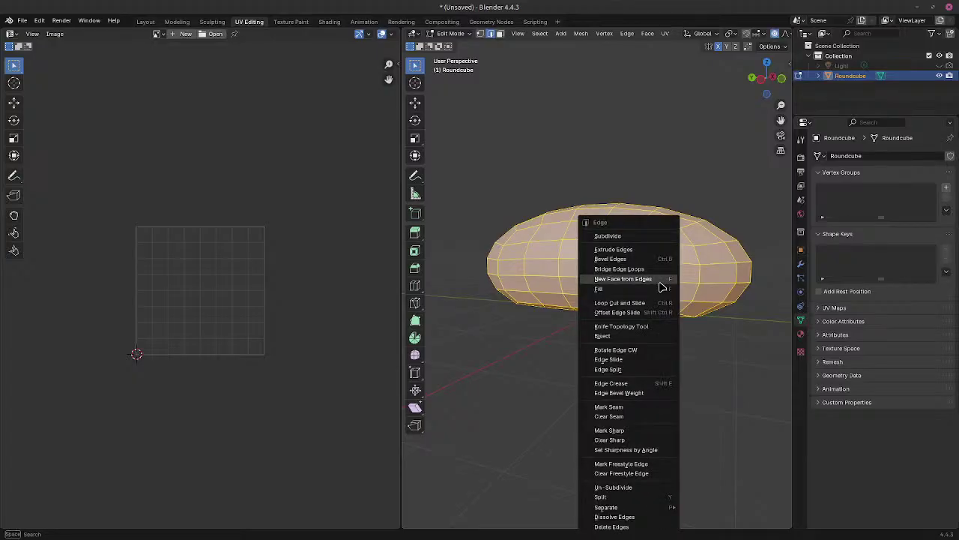
Step: Unwrap the entire mesh with Smart UV Project, keeping the 66° angle limit and zero island margin
key("u")
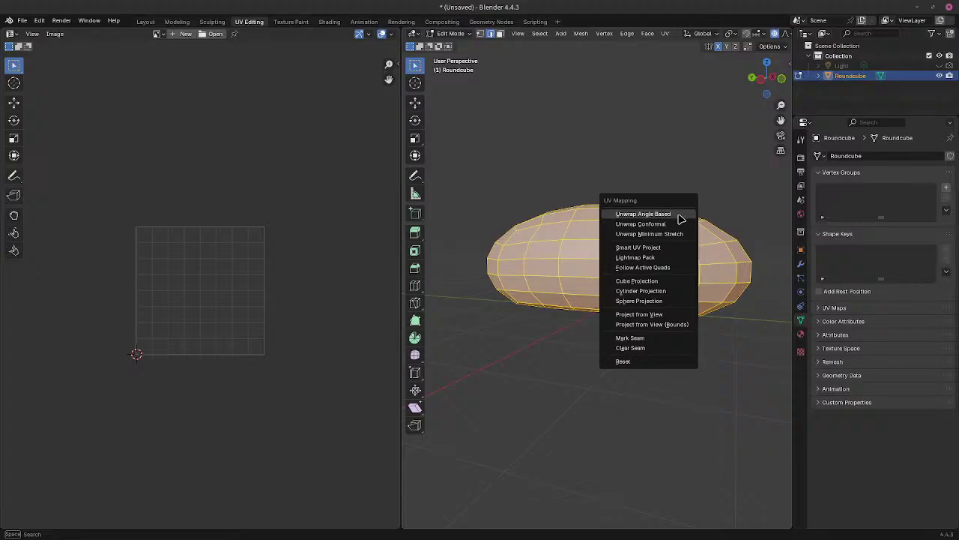
left_click(664, 249)
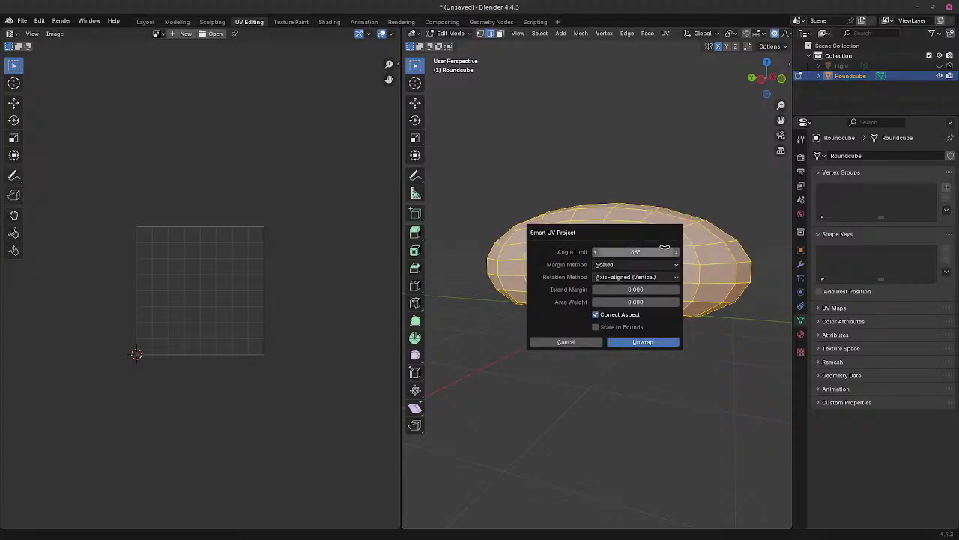
left_click(622, 343)
scroll(232, 307, "up", 3)
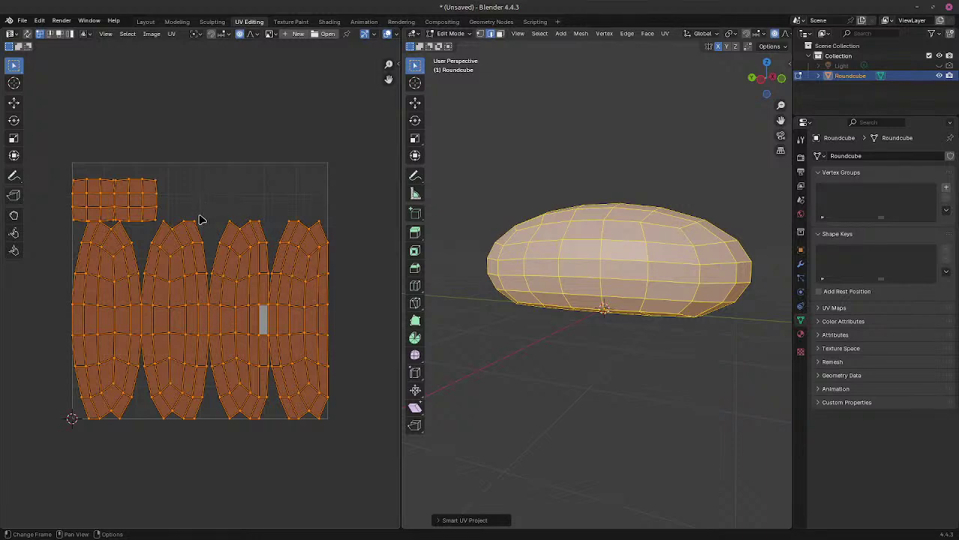
left_click(184, 259)
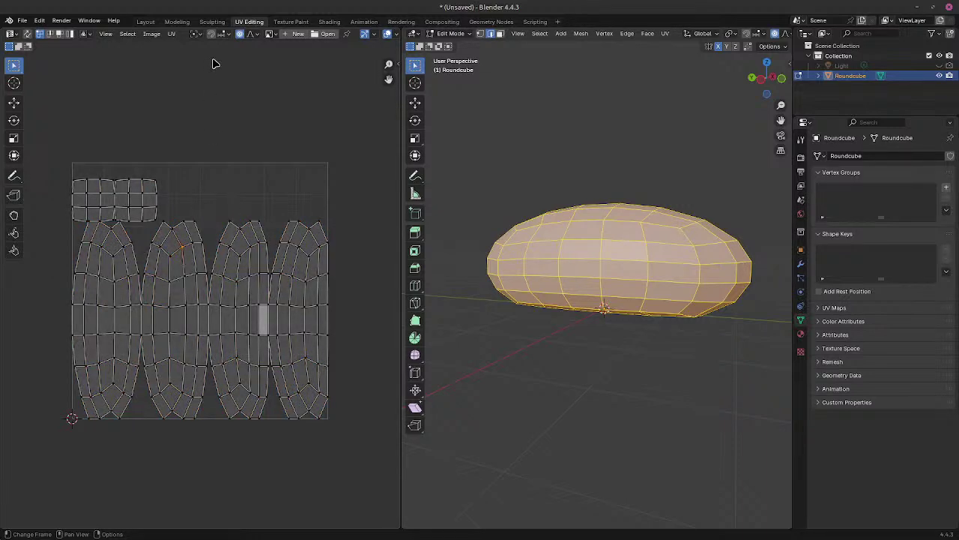
left_click(172, 34)
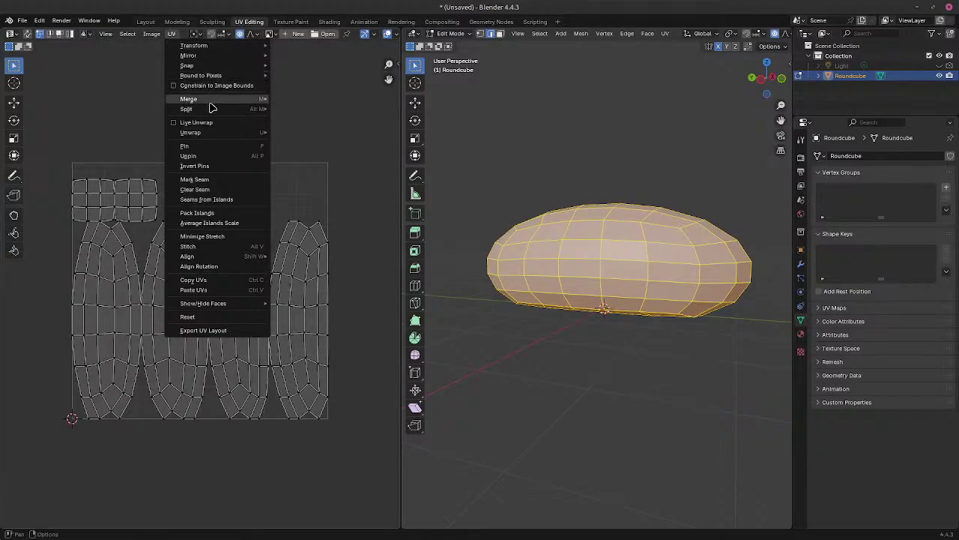
left_click(96, 90)
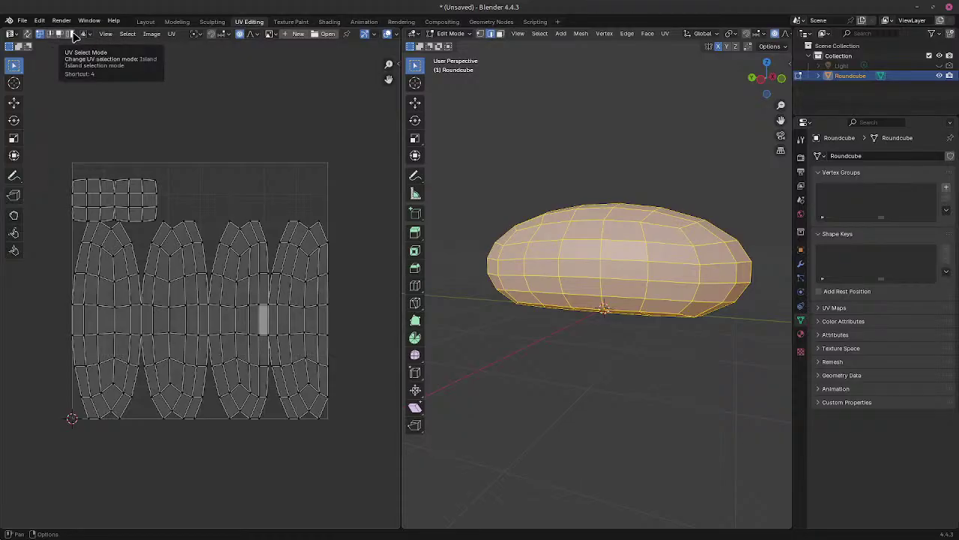
Step: Switch UV selection to whole islands and pick through the unwrapped islands to examine how they divide the body
left_click(73, 34)
left_click(173, 258)
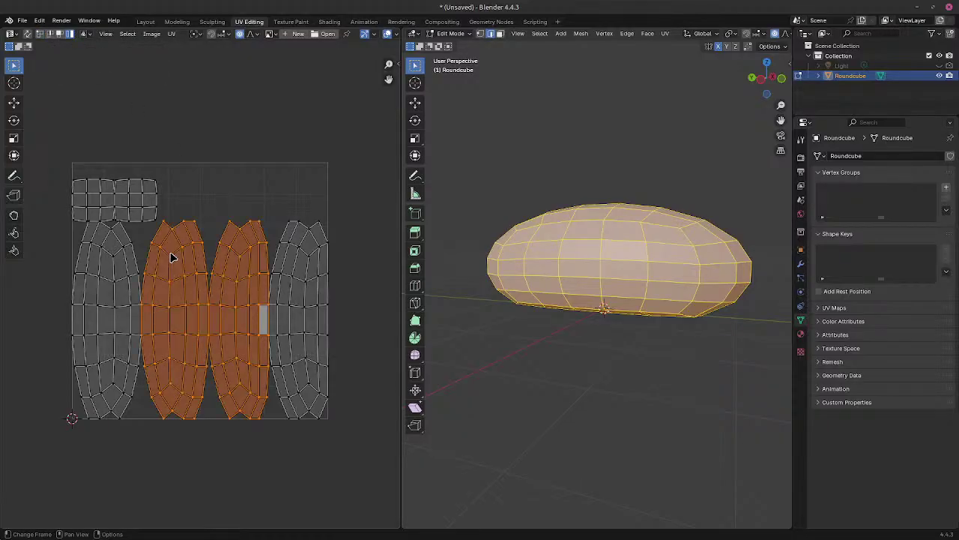
left_click(117, 285)
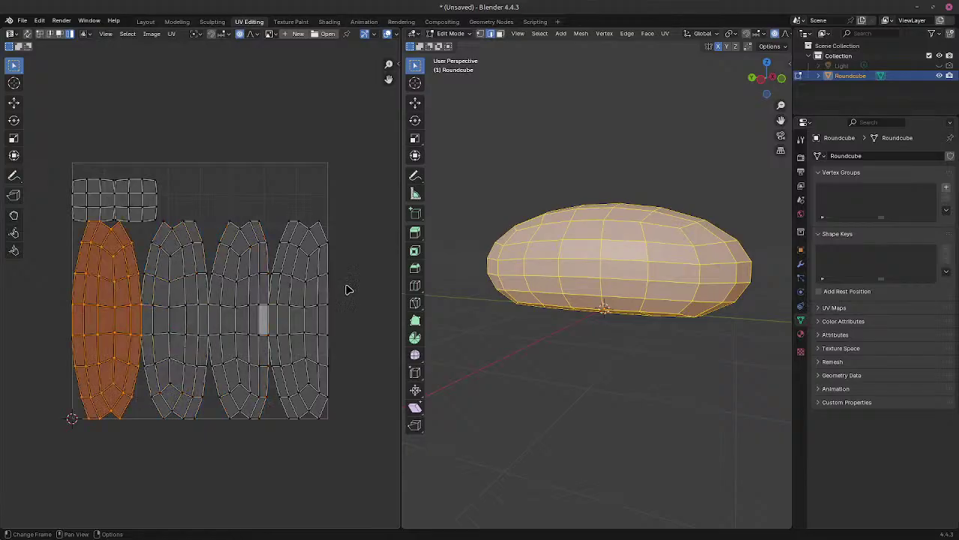
left_click(309, 287)
left_click(113, 198)
left_click(135, 198)
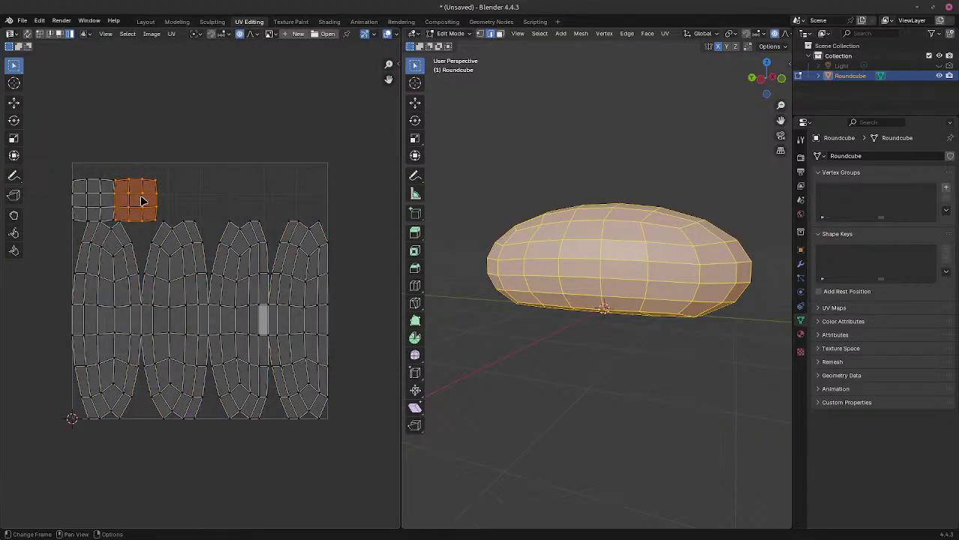
scroll(126, 223, "up", 2)
scroll(139, 229, "down", 1)
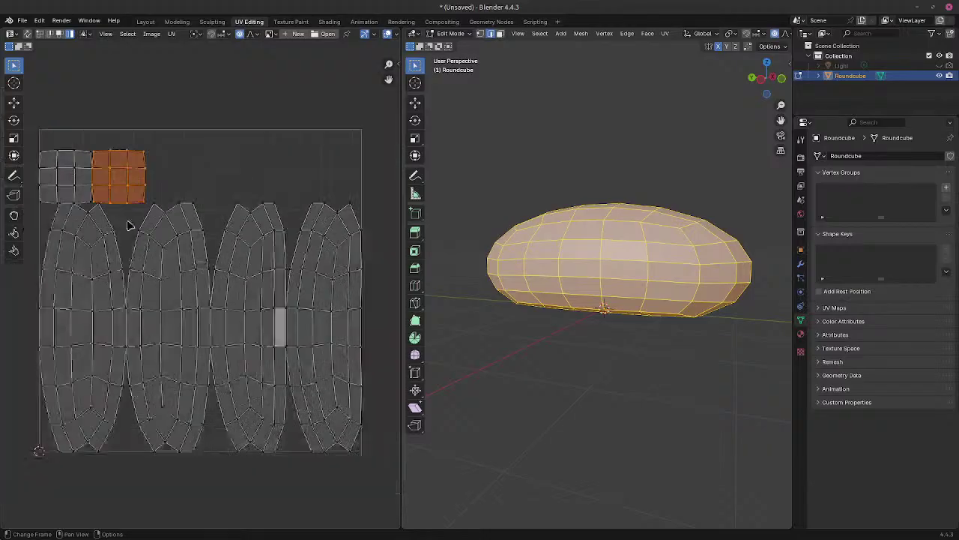
middle_click_drag(154, 227, 171, 225)
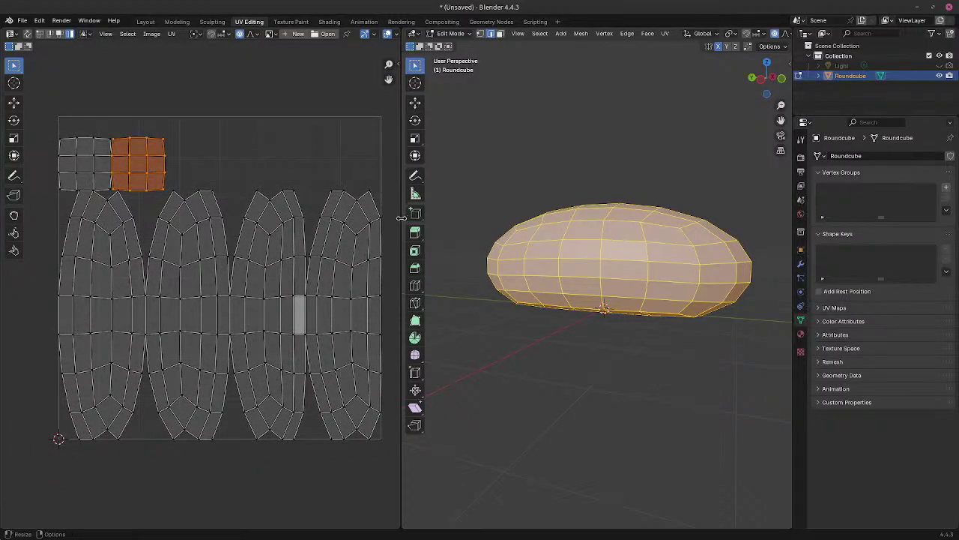
left_click(235, 263)
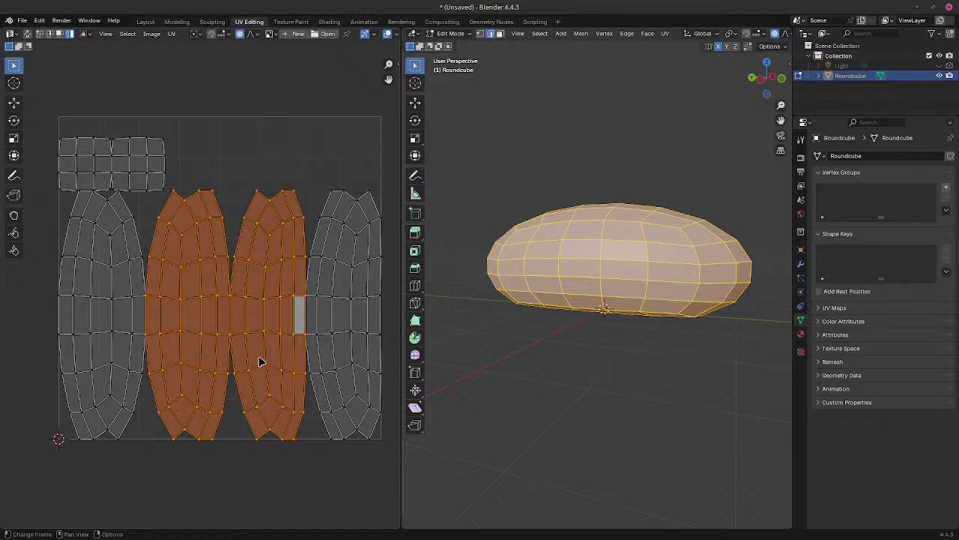
middle_click_drag(425, 322, 561, 328)
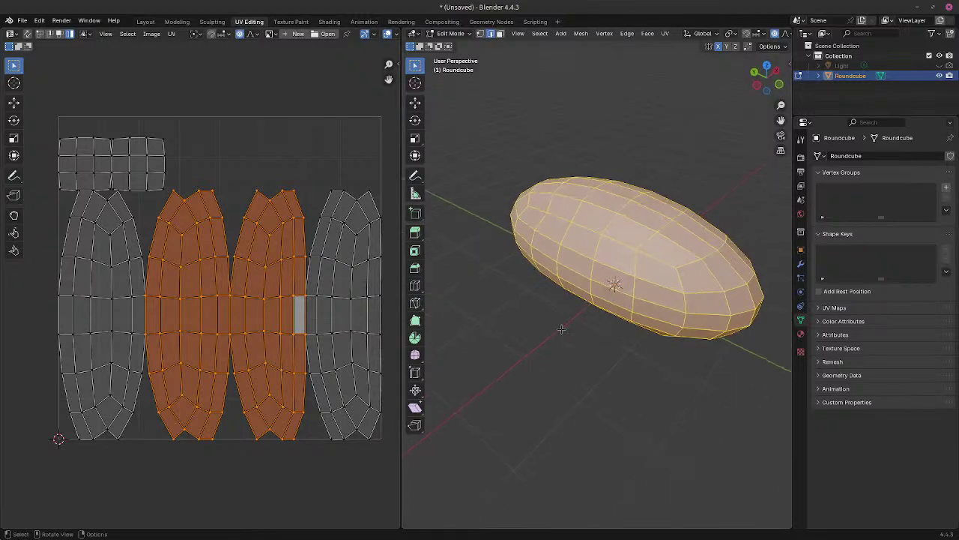
scroll(568, 204, "down", 2)
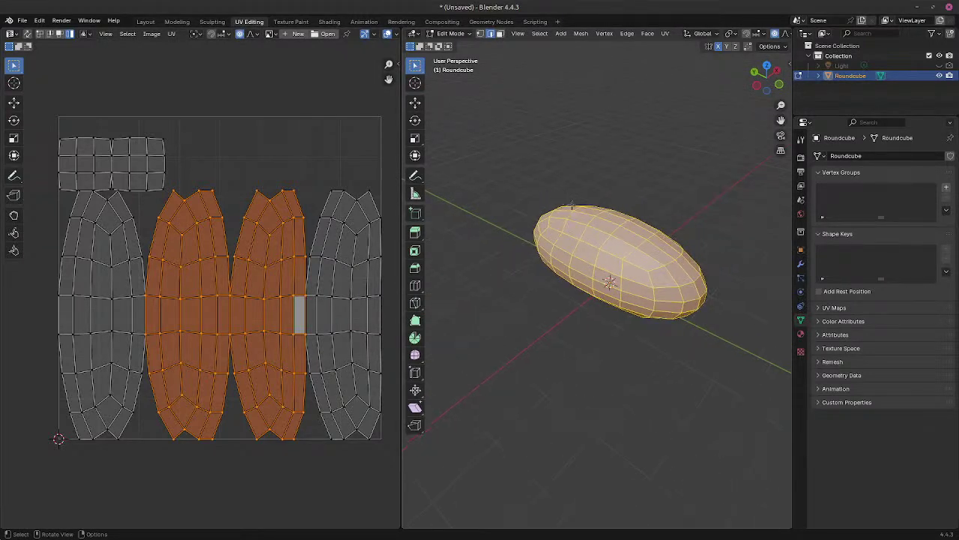
scroll(572, 205, "up", 2)
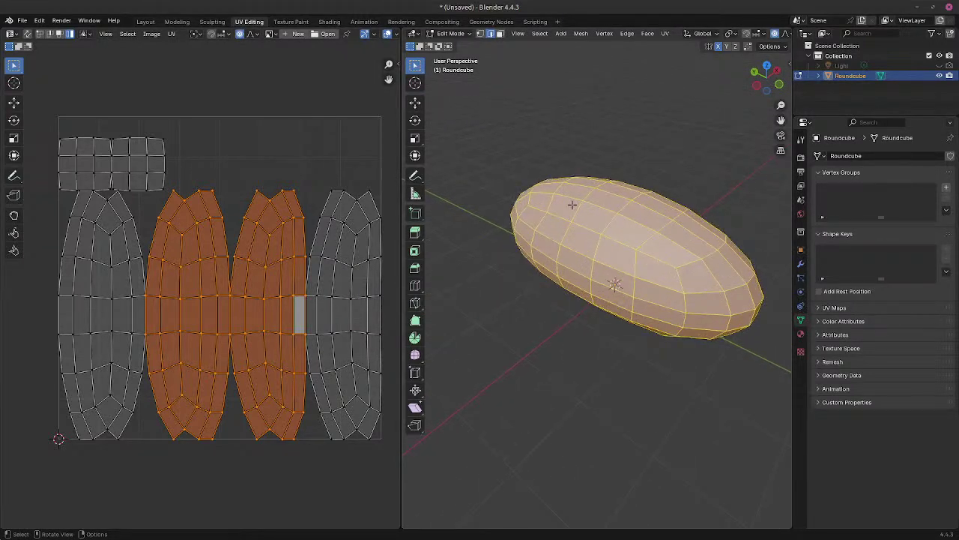
Step: Return to the Layout workspace and rename the Roundcube object to Bread Loaf
left_click(145, 21)
middle_click_drag(521, 201, 568, 201)
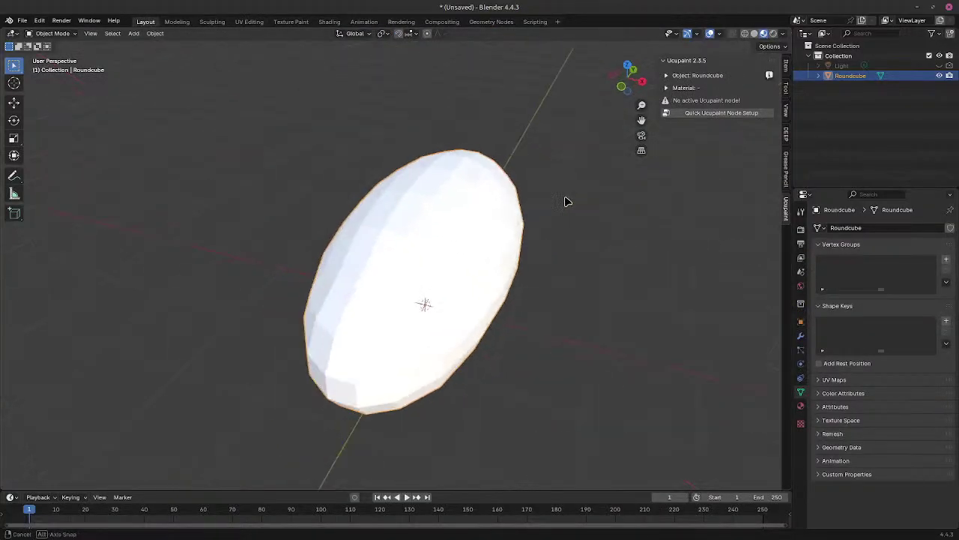
middle_click_drag(533, 230, 520, 222)
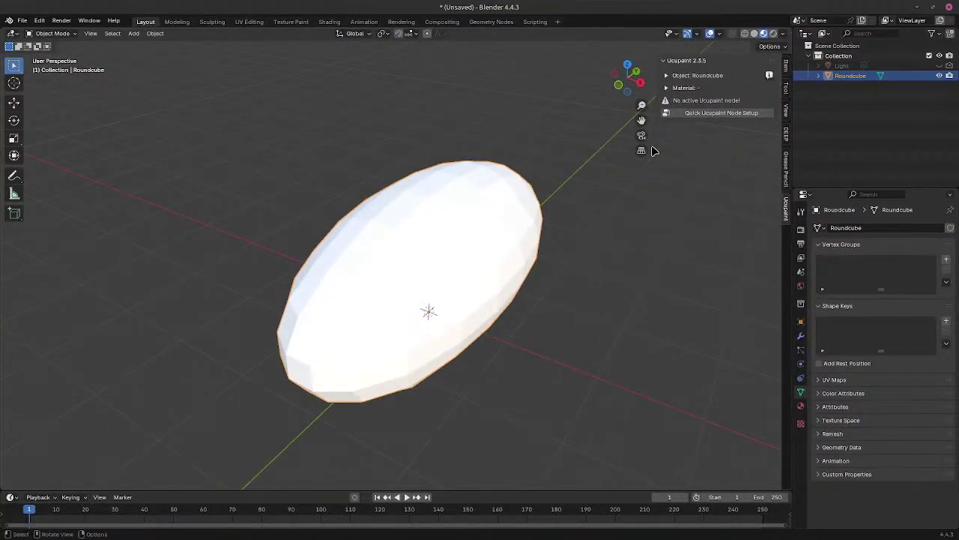
left_click(704, 114)
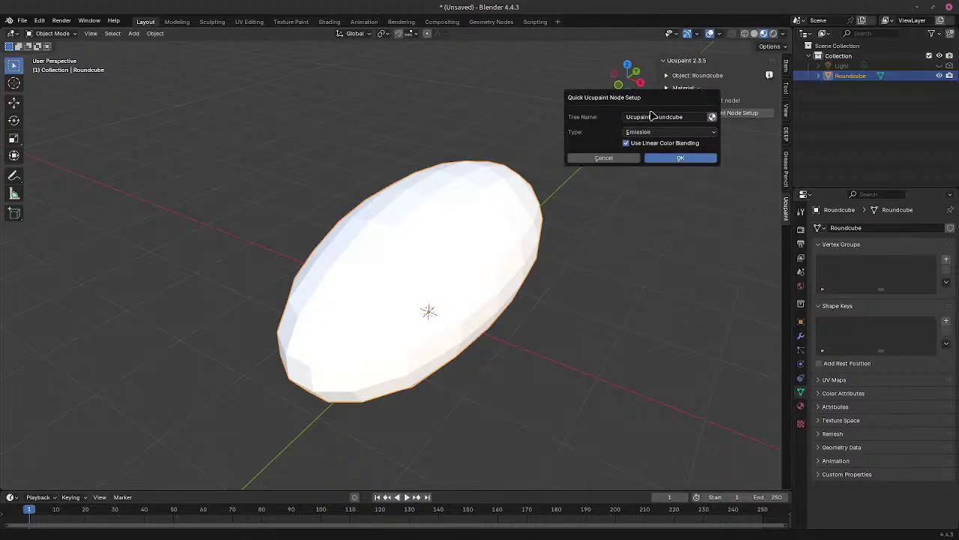
left_click(789, 103)
double_click(848, 76)
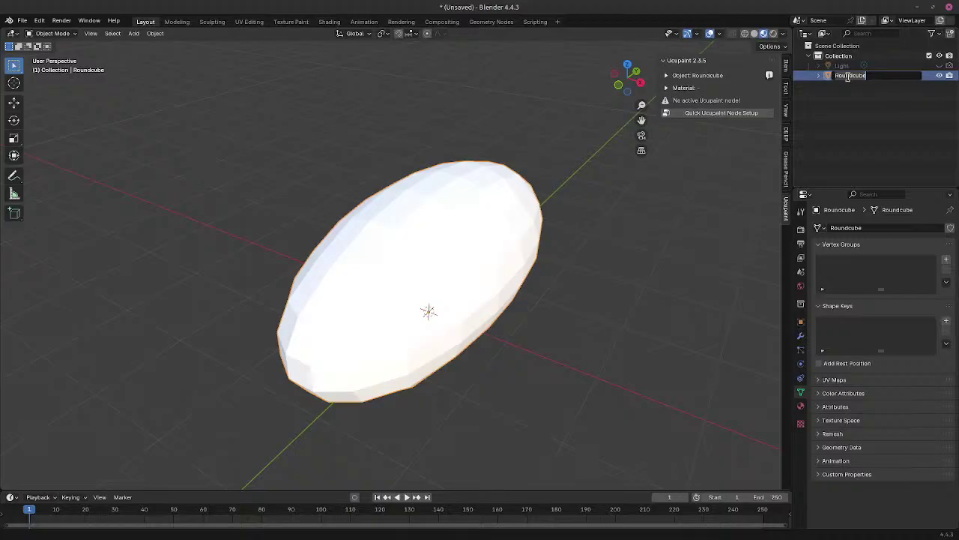
type("Bread Loaf")
key("Return")
Step: Run Quick Ucupaint Node Setup on the loaf with tree name Ucupaint Bread Loaf, type Emission and linear color blending
left_click(737, 114)
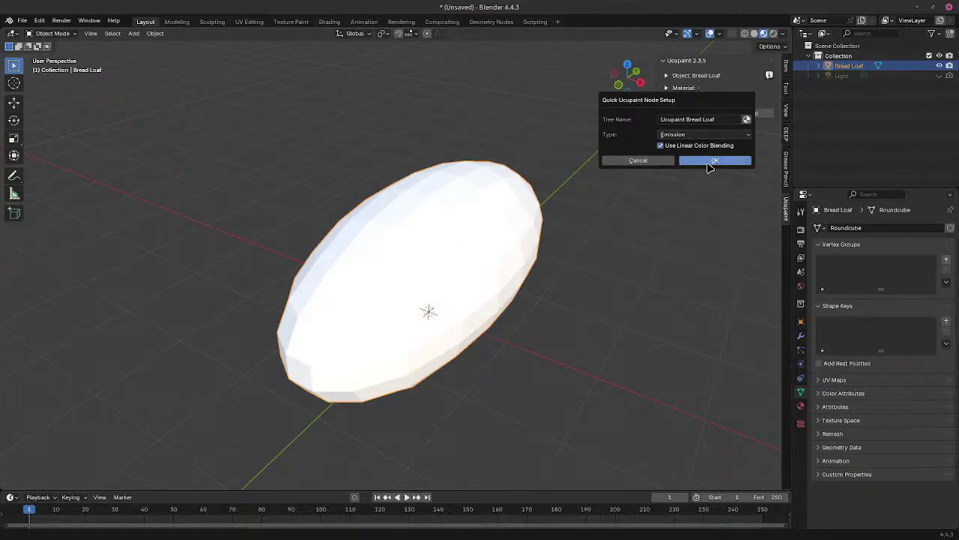
left_click(713, 139)
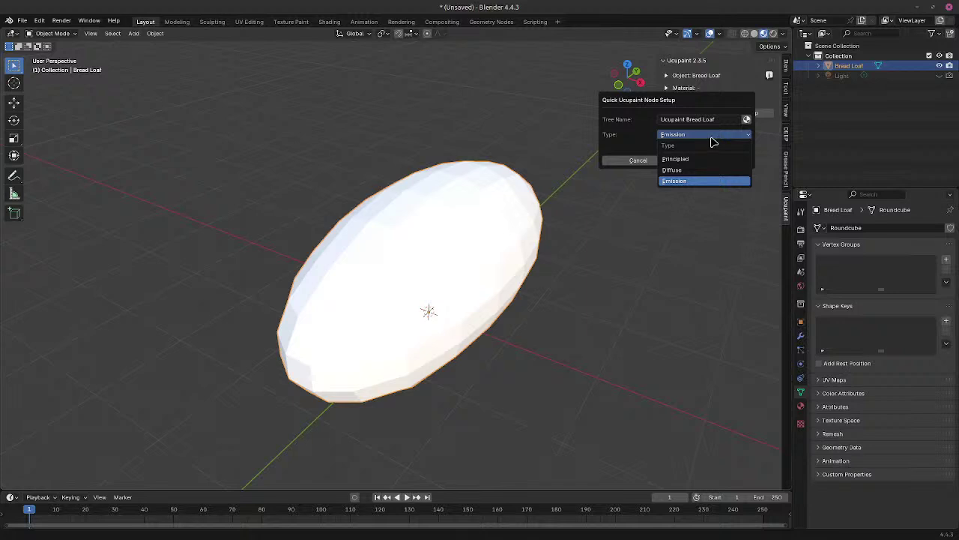
left_click(712, 140)
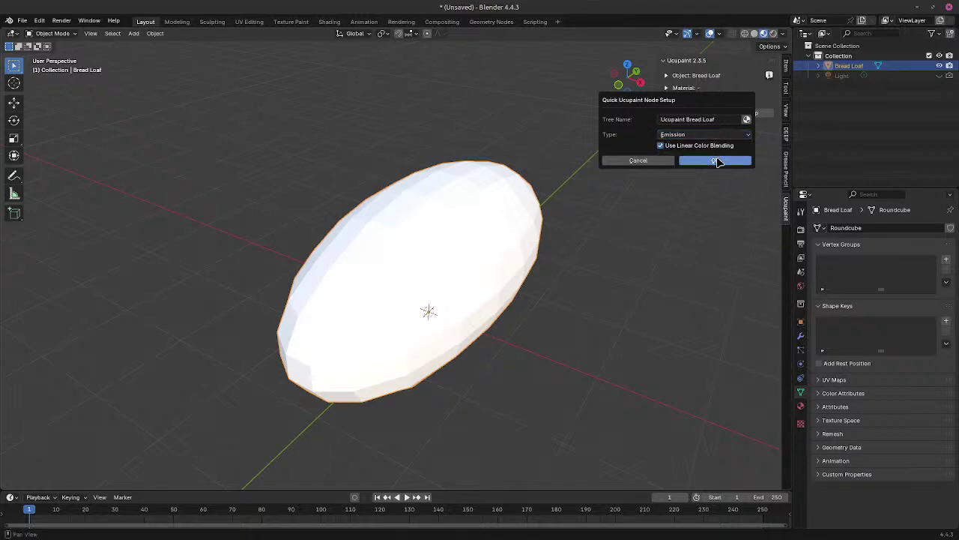
left_click(717, 162)
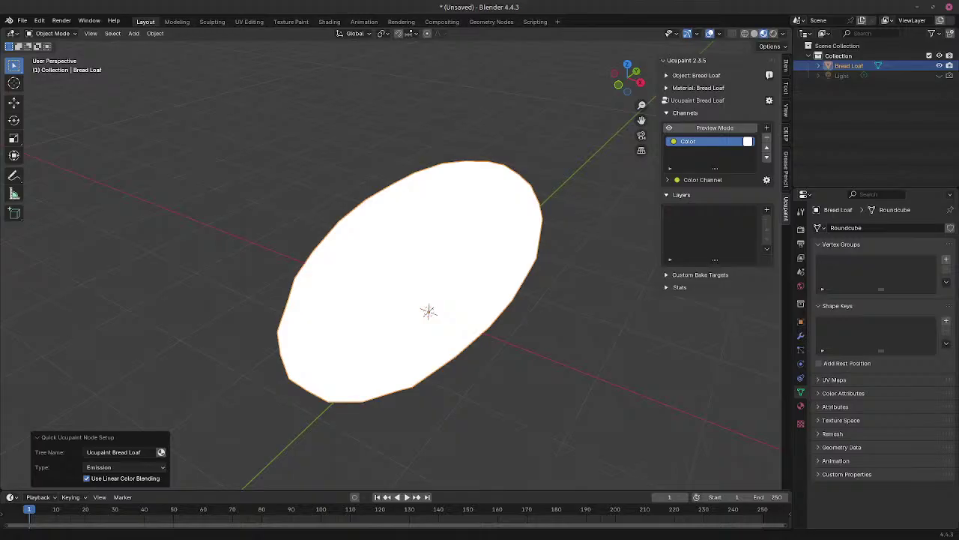
Step: Add a new 1024-resolution image layer named Bread Loaf Layer Base Paint on the Color channel, mapped to UVMap
left_click(767, 210)
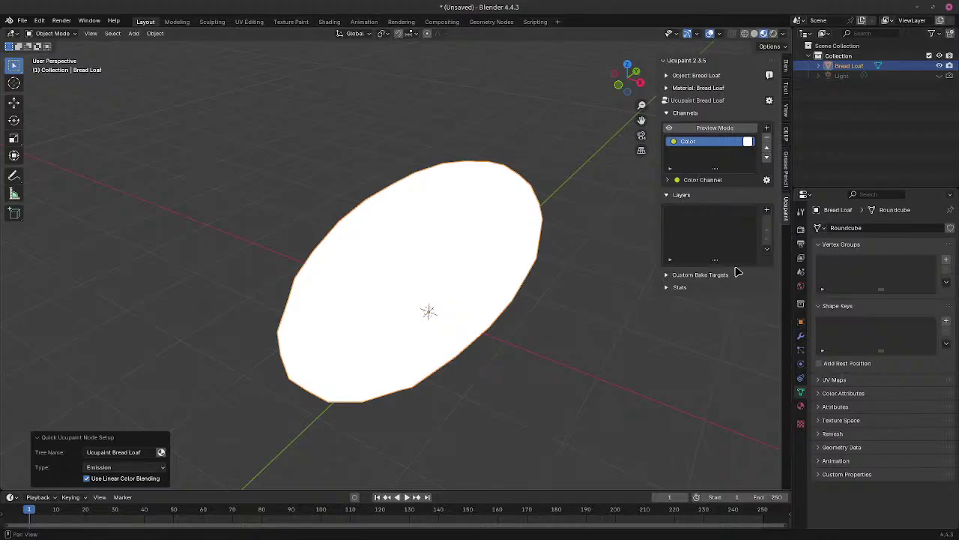
left_click(767, 210)
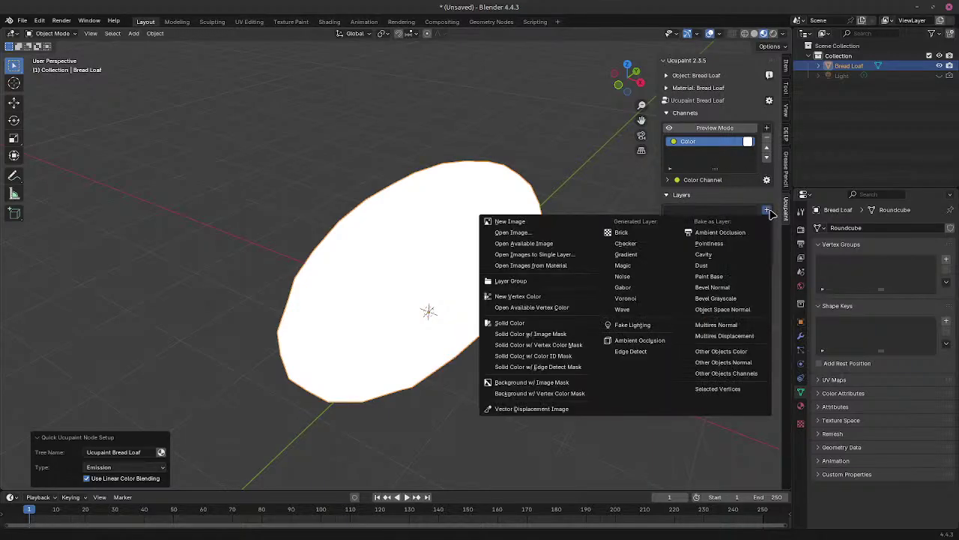
left_click(523, 223)
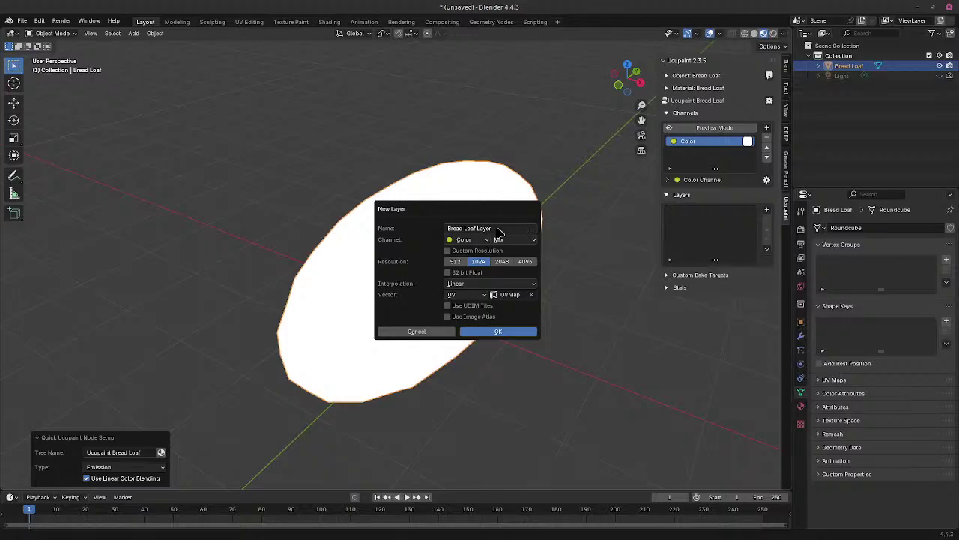
left_click(498, 228)
left_click(498, 228)
type("Base Paint")
left_click(473, 332)
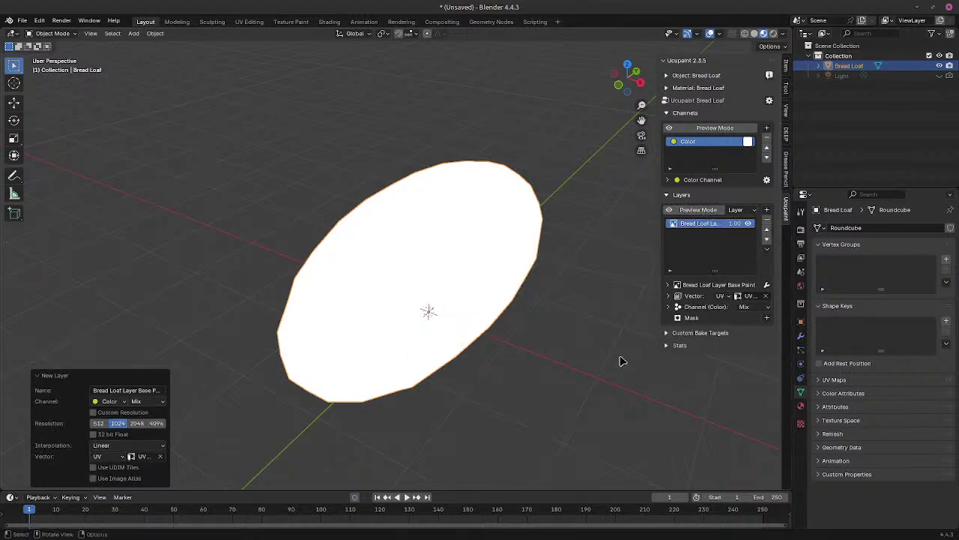
Step: Enter Texture Paint mode and set the brush color to golden yellow, hex #E2B052
middle_click_drag(622, 360, 626, 307)
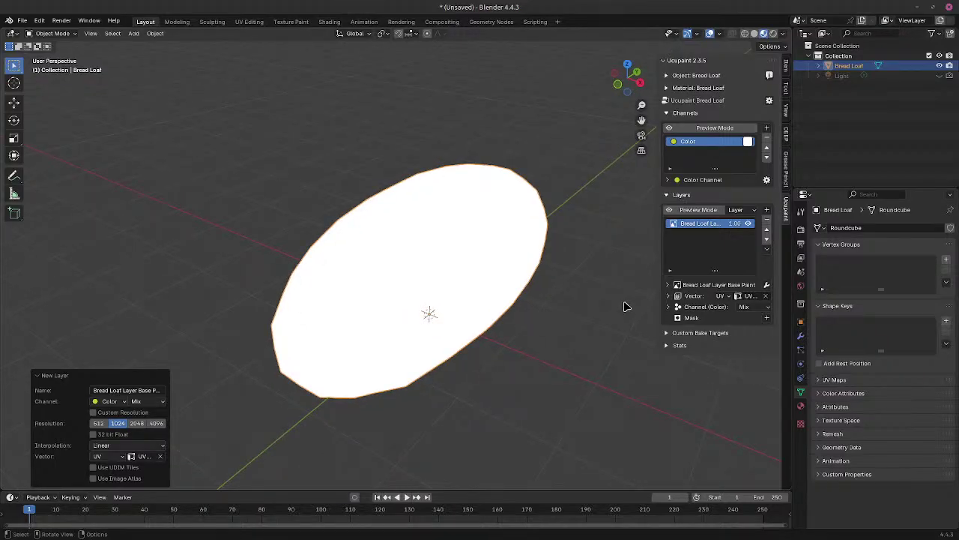
left_click(51, 33)
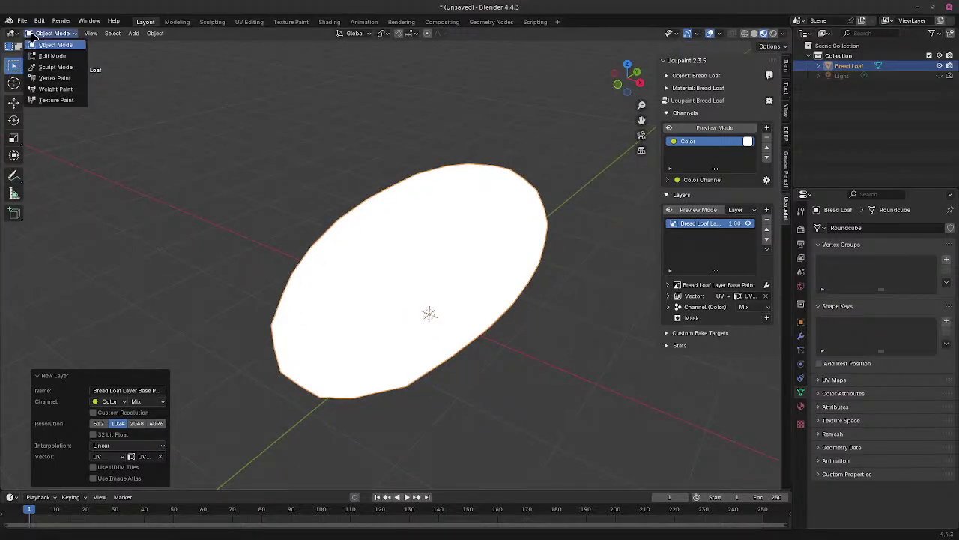
left_click(71, 99)
left_click(84, 49)
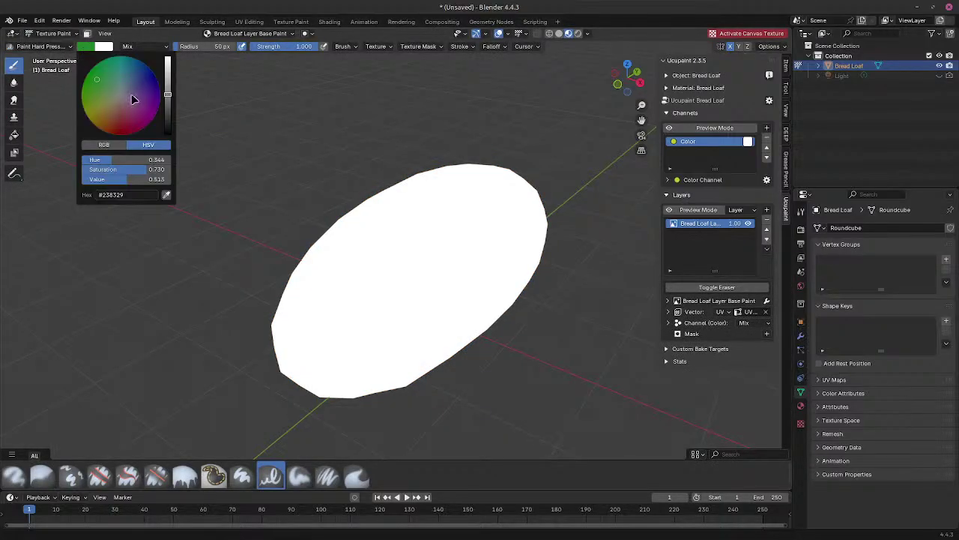
mouse_move(131, 98)
left_mouse_down()
mouse_move(105, 108)
mouse_move(123, 114)
mouse_move(107, 118)
left_mouse_up()
left_click(168, 67)
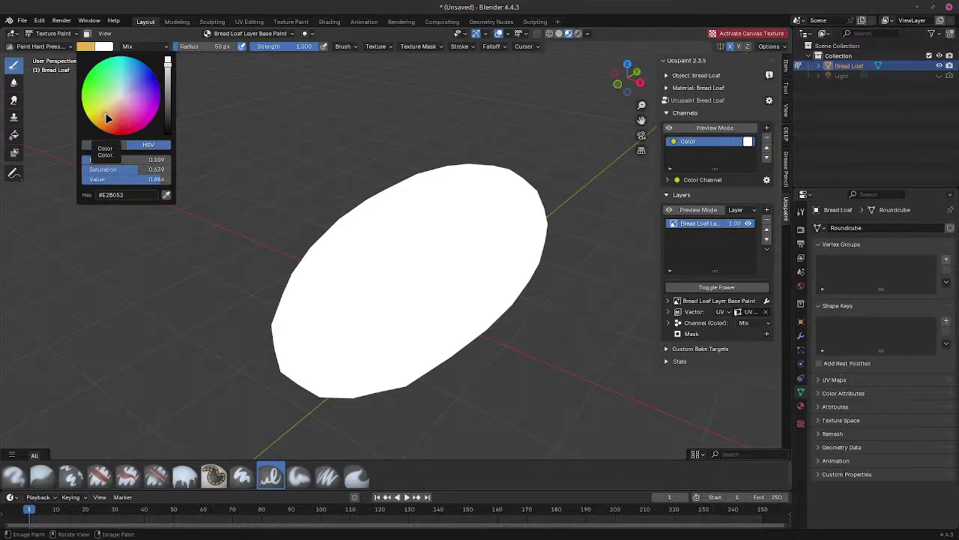
Step: Fill the entire loaf with the golden yellow color on the base paint layer using the Fill brush
left_click(40, 47)
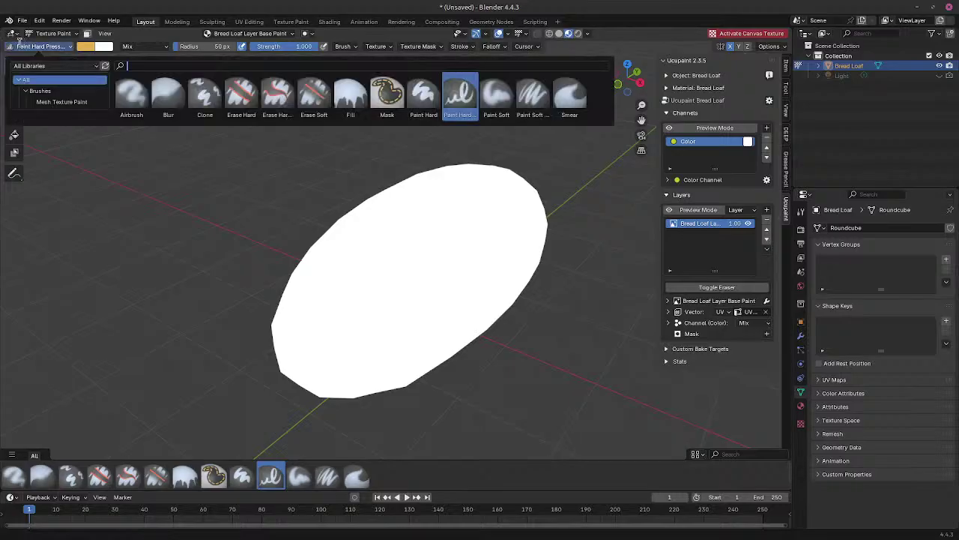
left_click(41, 46)
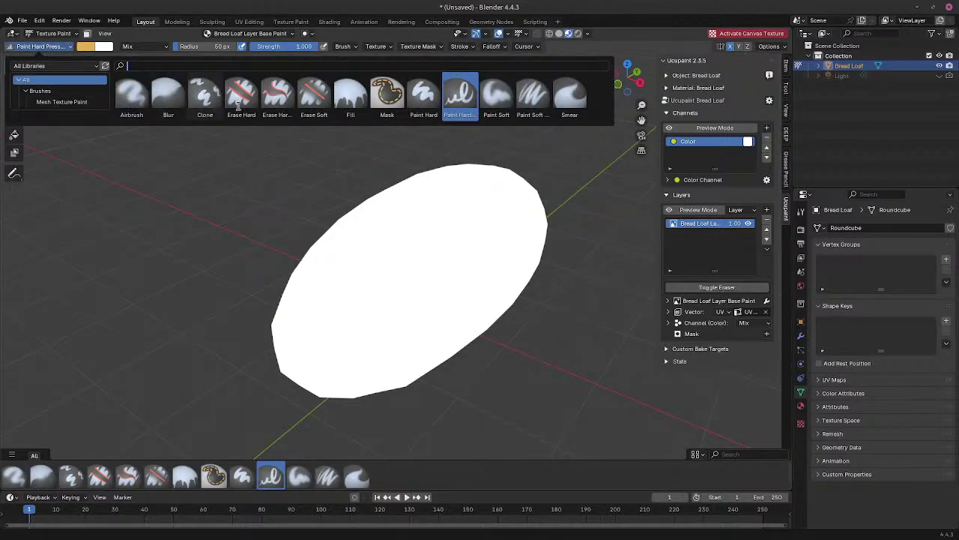
left_click(352, 97)
left_click(439, 272)
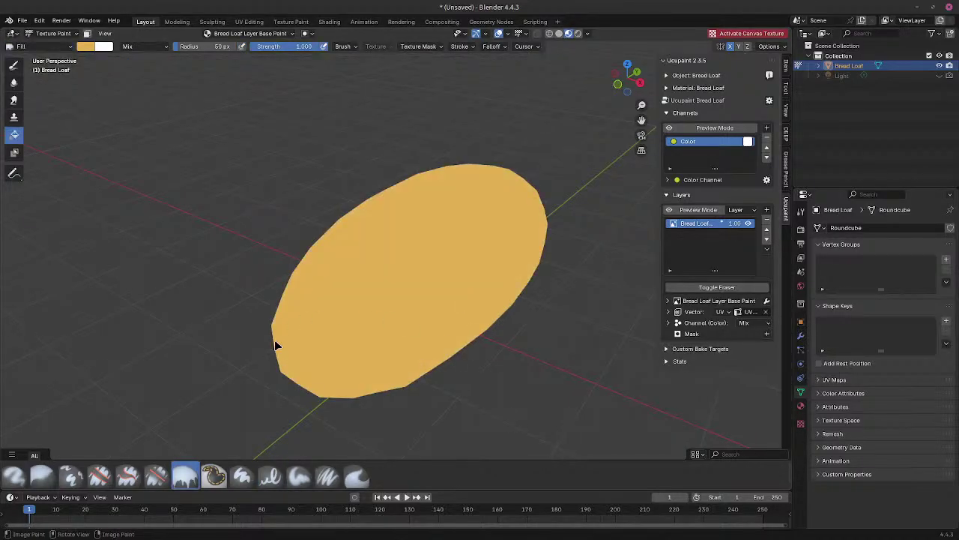
mouse_move(276, 345)
middle_mouse_down()
mouse_move(263, 306)
mouse_move(278, 336)
middle_mouse_up()
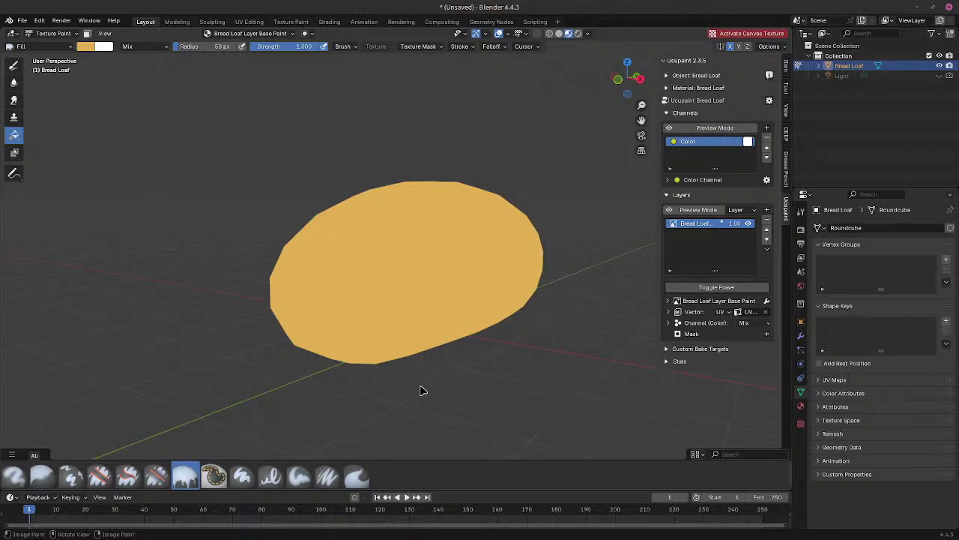
middle_click_drag(422, 390, 423, 362)
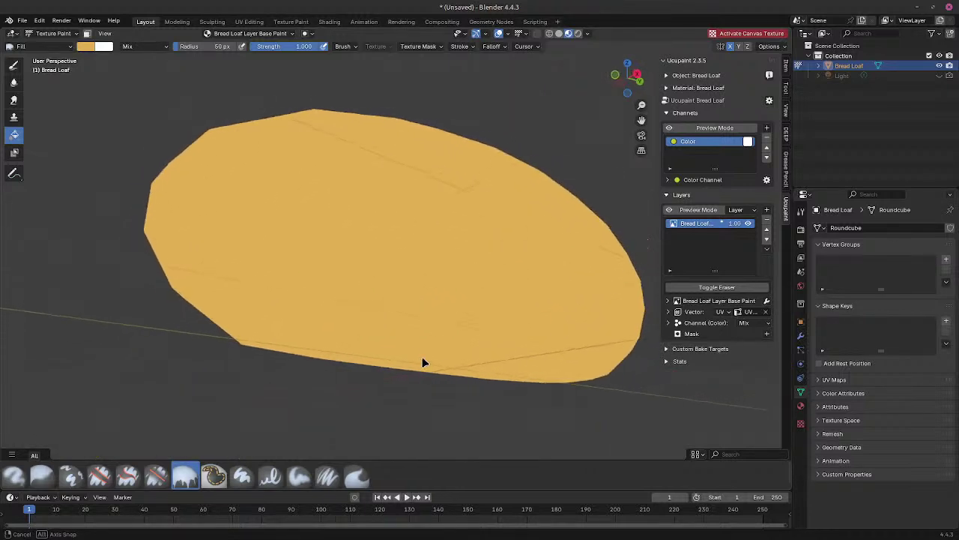
Step: Switch back to the hard pressure paint brush and inspect the filled loaf from a lower side angle
left_click_drag(423, 362, 428, 375)
key("2")
key("1")
mouse_move(428, 375)
middle_mouse_down()
mouse_move(430, 355)
mouse_move(413, 351)
middle_mouse_up()
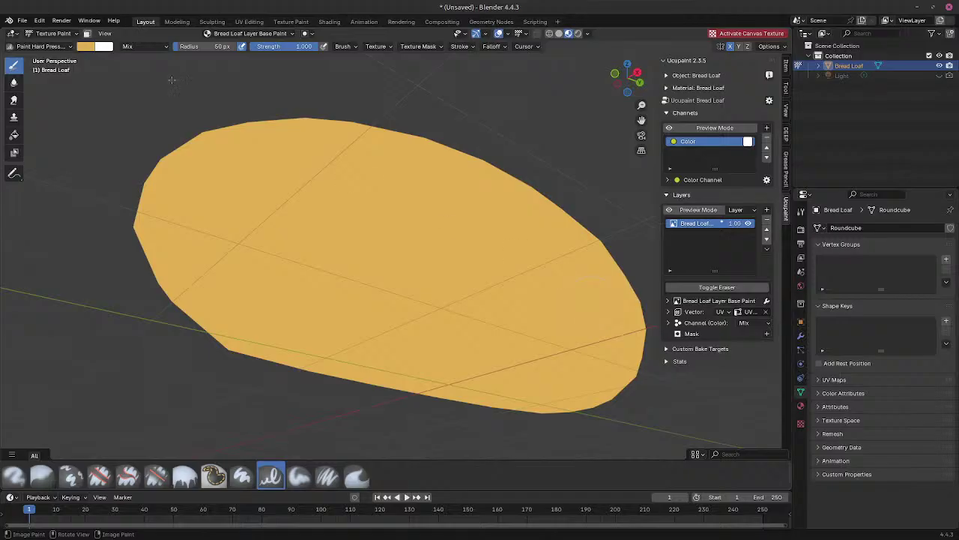
left_click(88, 46)
left_click(802, 287)
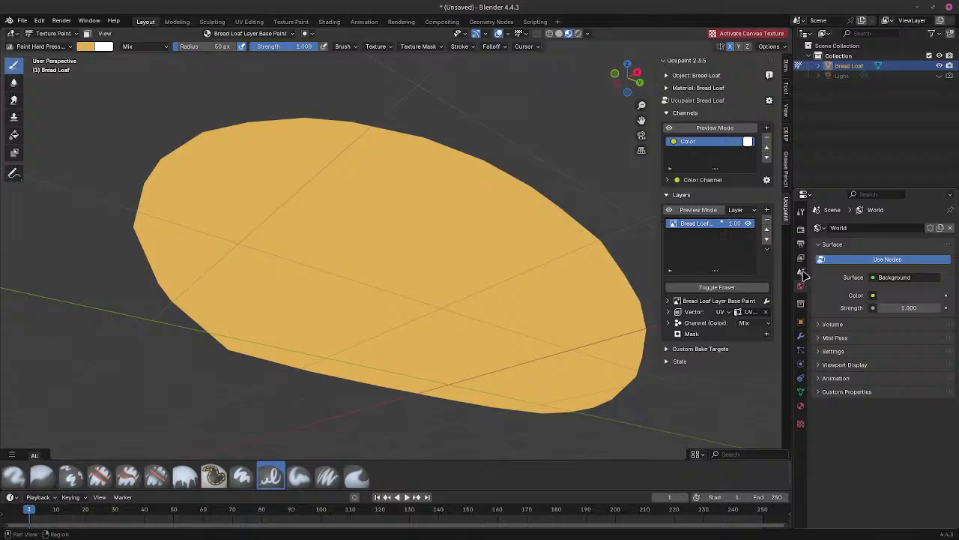
left_click(803, 274)
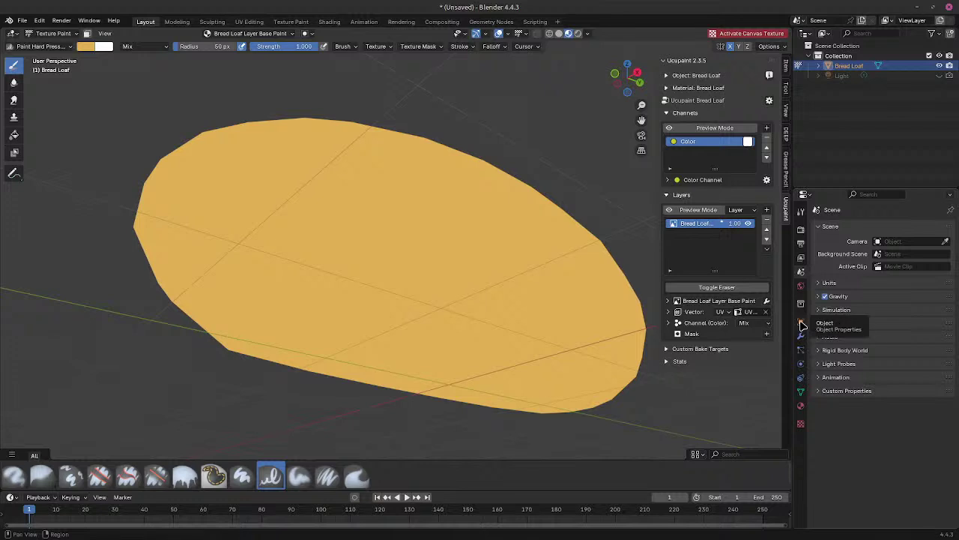
left_click(800, 404)
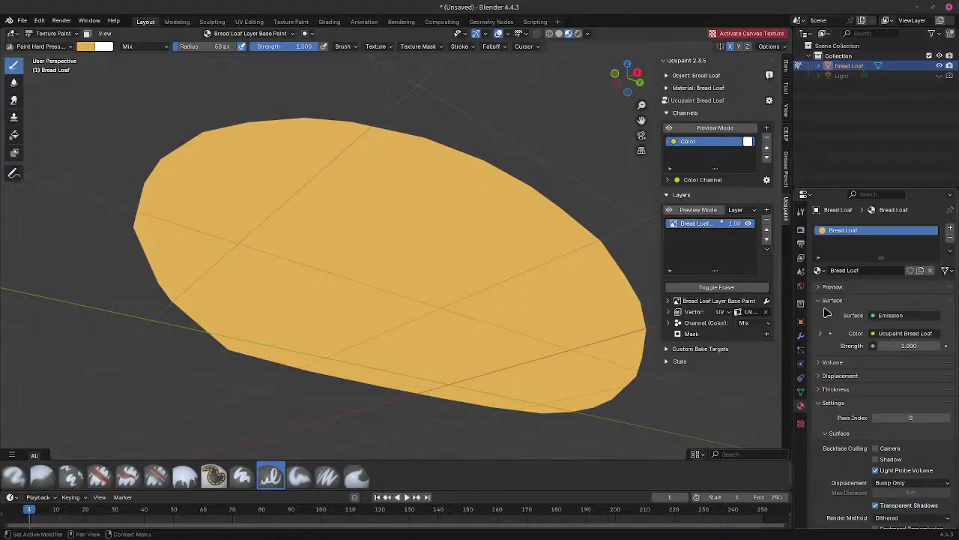
scroll(827, 313, "down", 5)
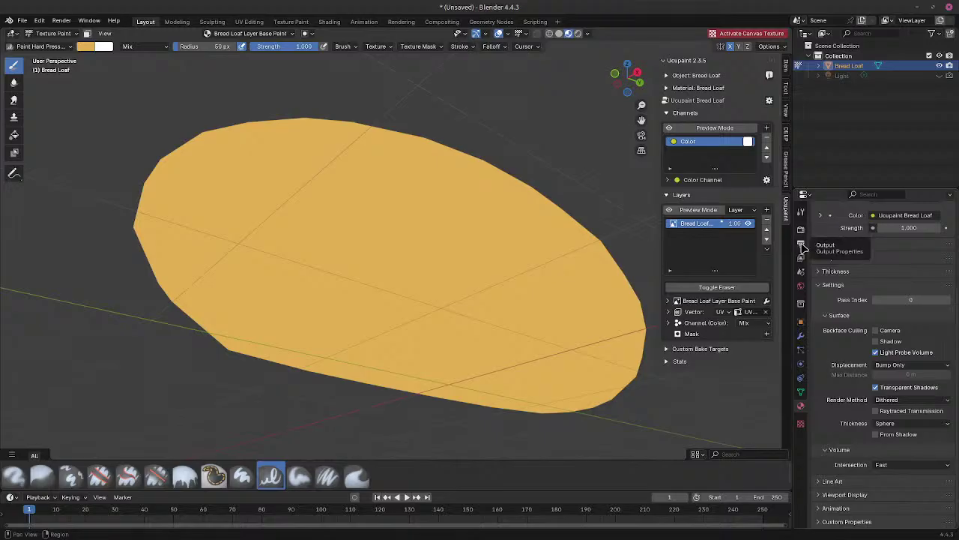
left_click(801, 273)
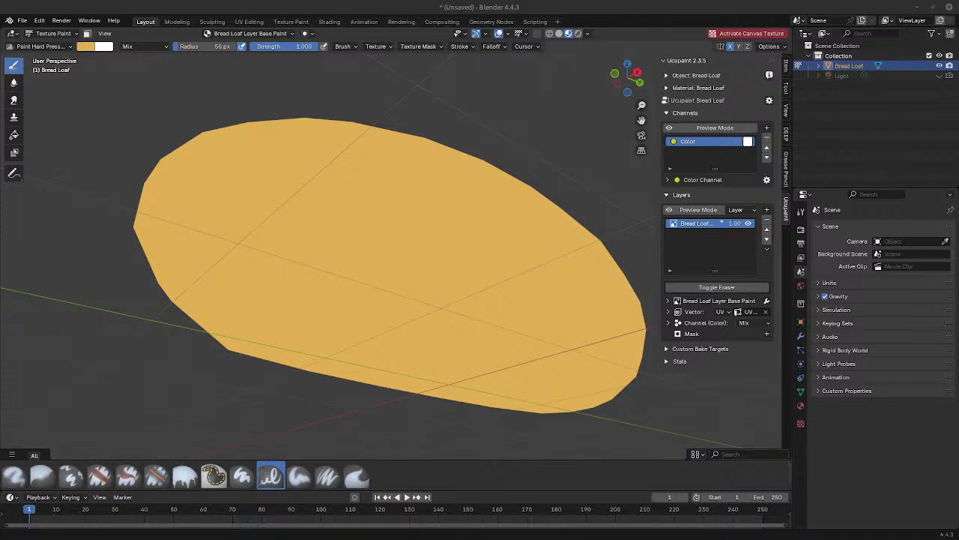
Step: Close the Preferences window that is still open behind the main window
key("alt+Tab")
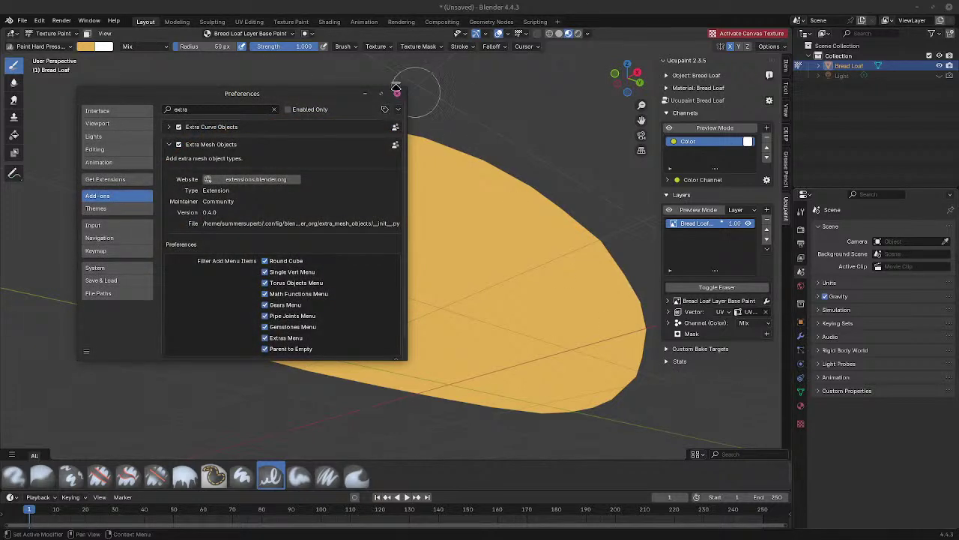
left_click(396, 91)
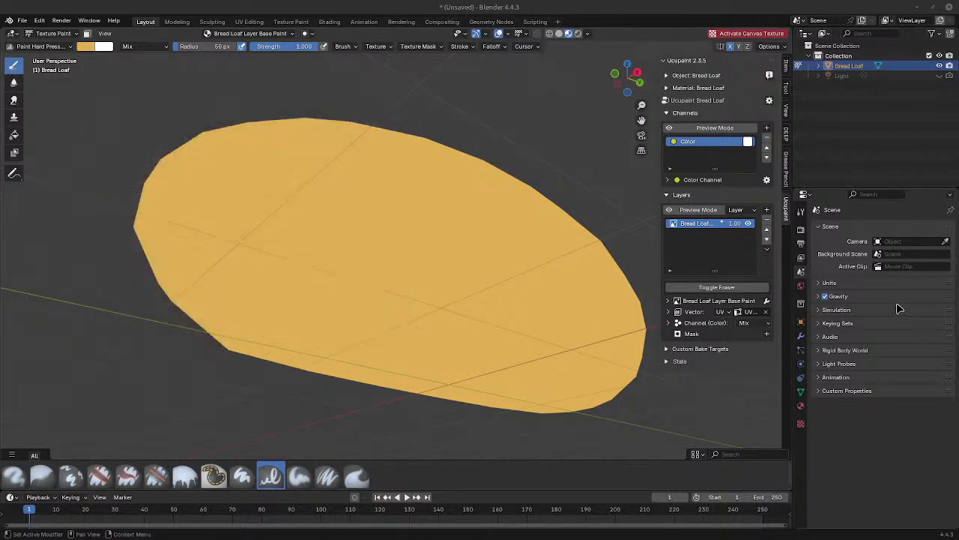
Step: Create a new color palette in the paint brush settings and add the current golden yellow to it
left_click(802, 213)
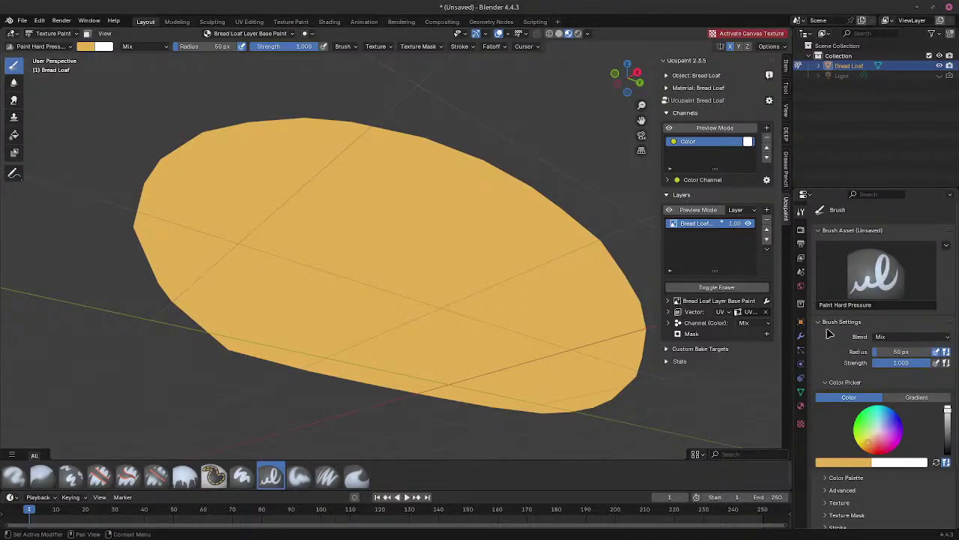
scroll(830, 335, "down", 3)
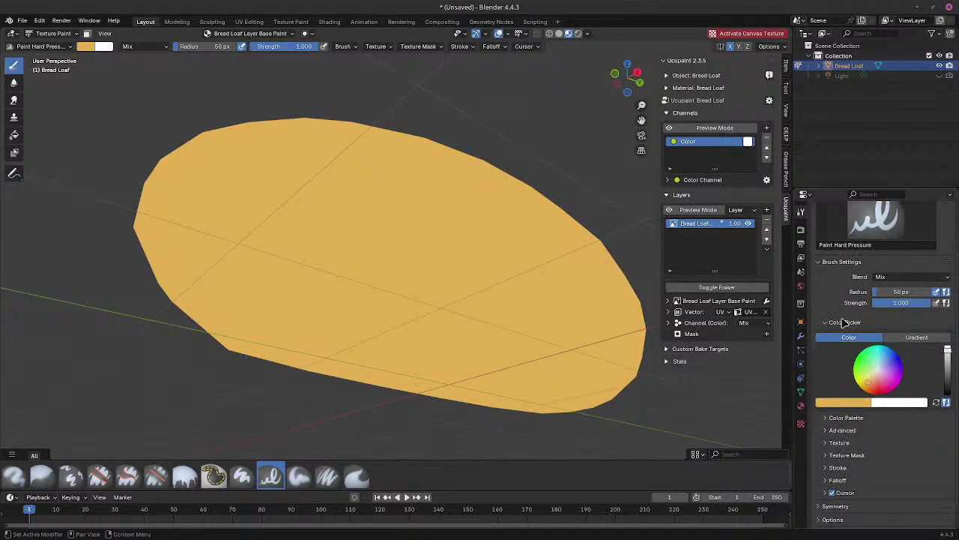
scroll(855, 345, "down", 1)
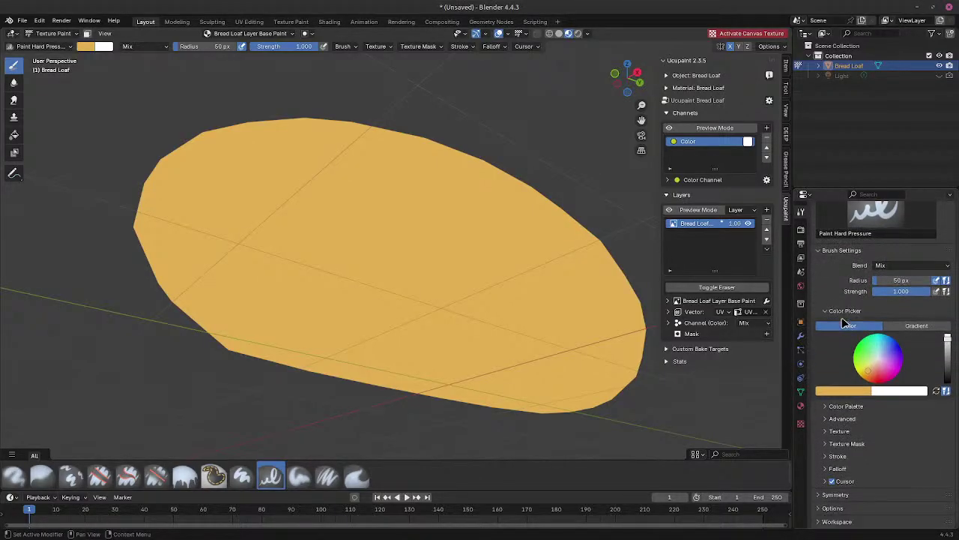
left_click(829, 406)
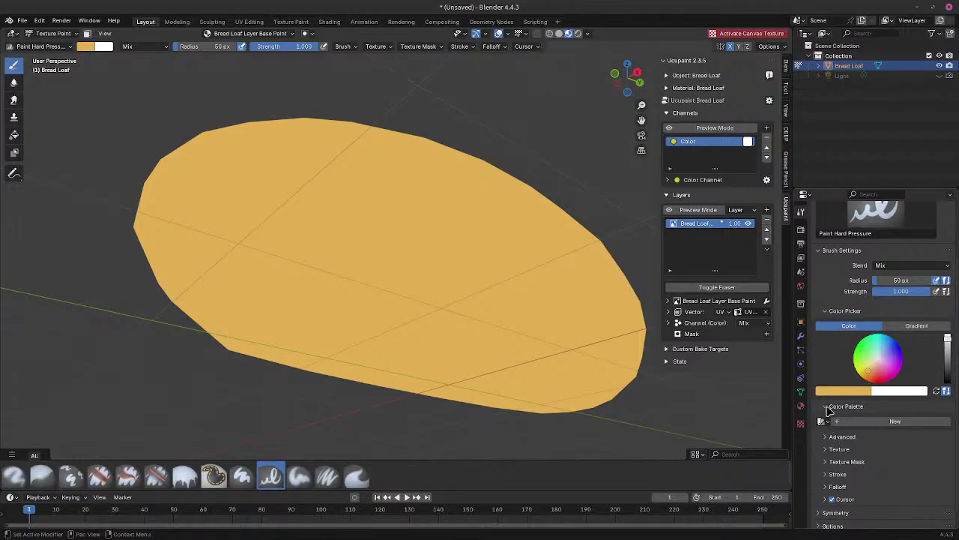
left_click(865, 422)
scroll(866, 424, "down", 2)
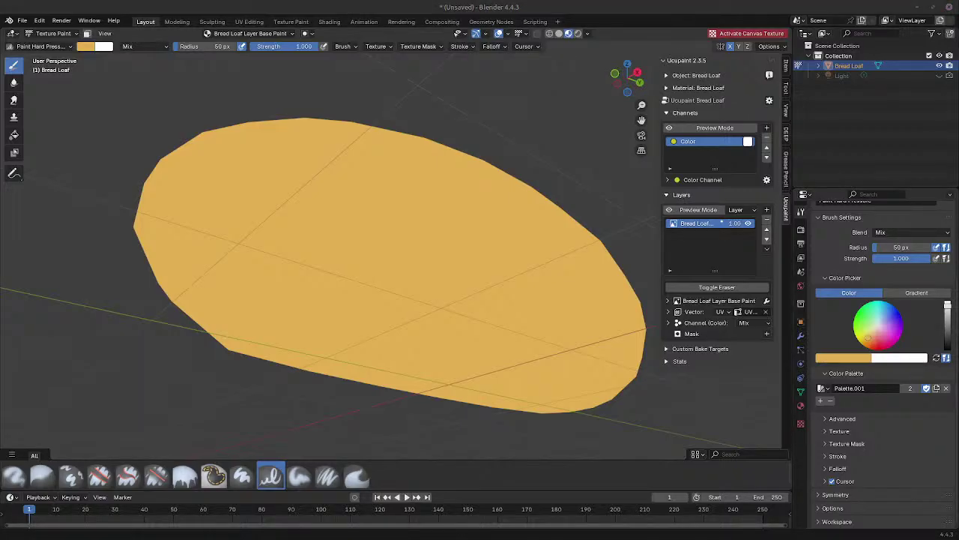
scroll(849, 412, "up", 1)
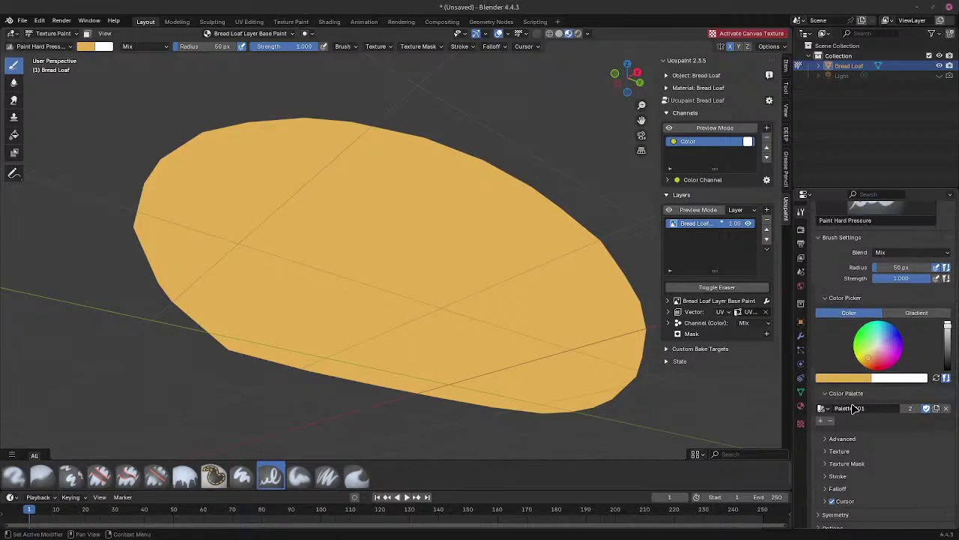
scroll(869, 412, "down", 1)
scroll(885, 401, "up", 1)
scroll(892, 397, "down", 1)
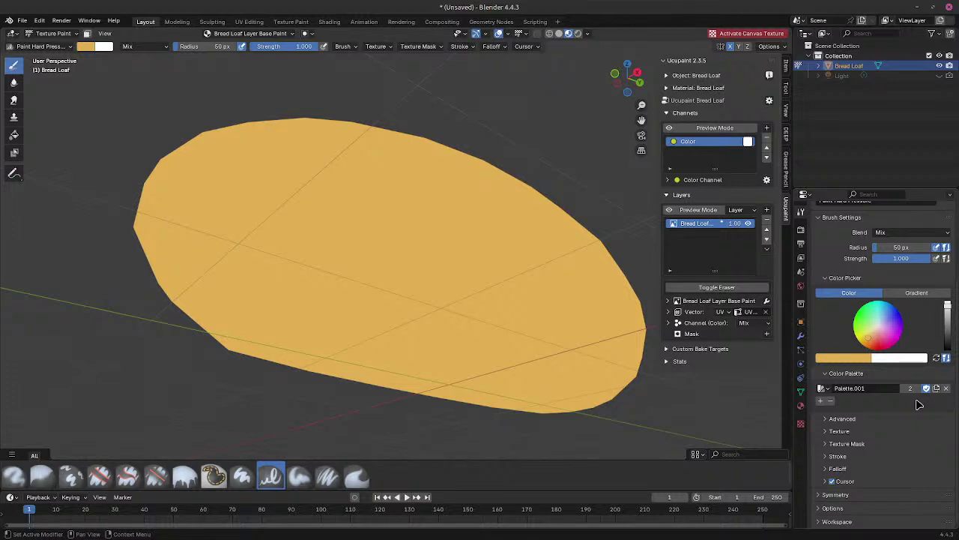
left_click(821, 401)
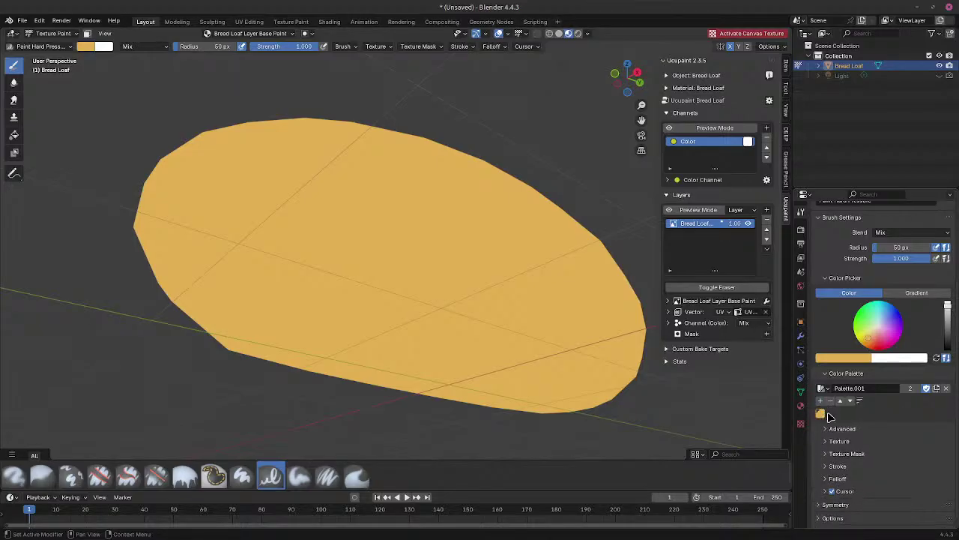
Step: Set the brush color to orange-brown, hex #C37A3A
left_click(86, 47)
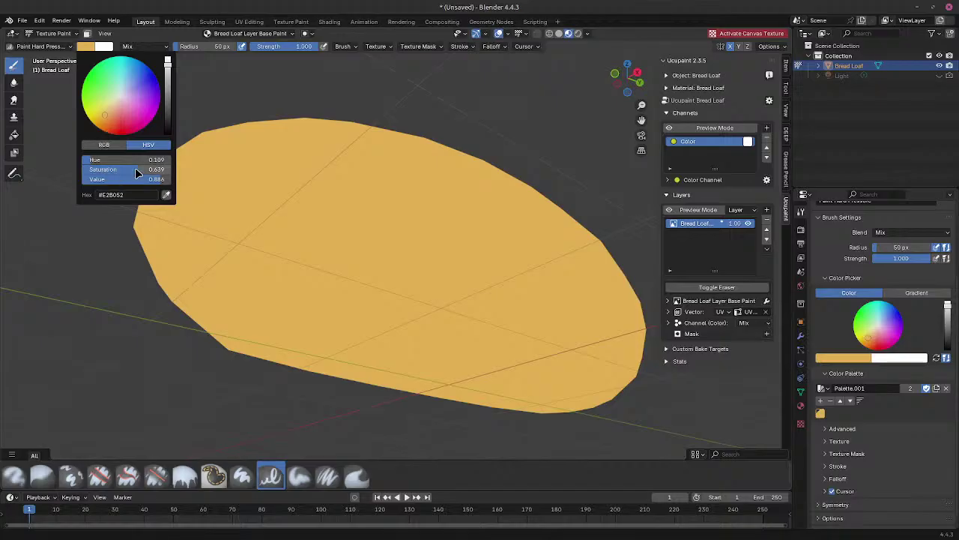
left_click_drag(142, 171, 144, 182)
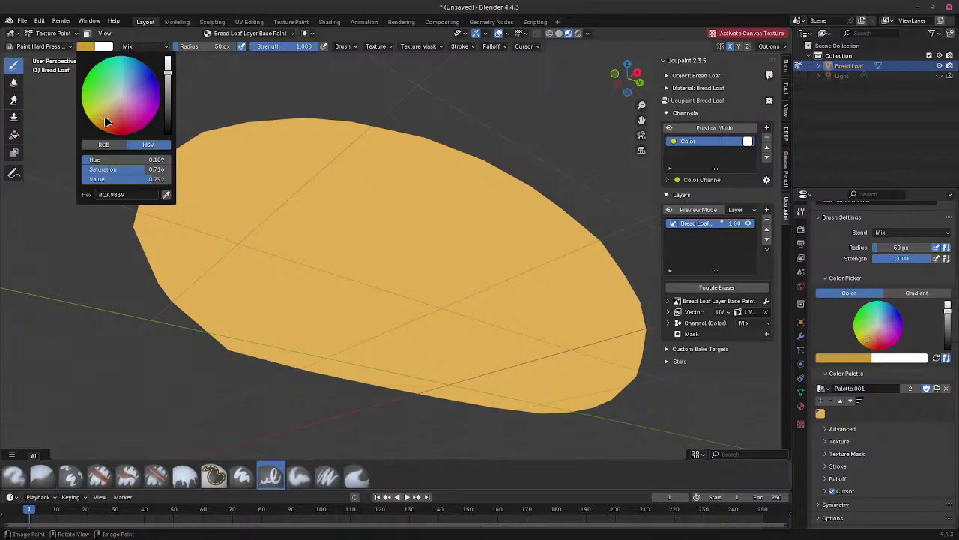
left_click_drag(106, 122, 105, 117)
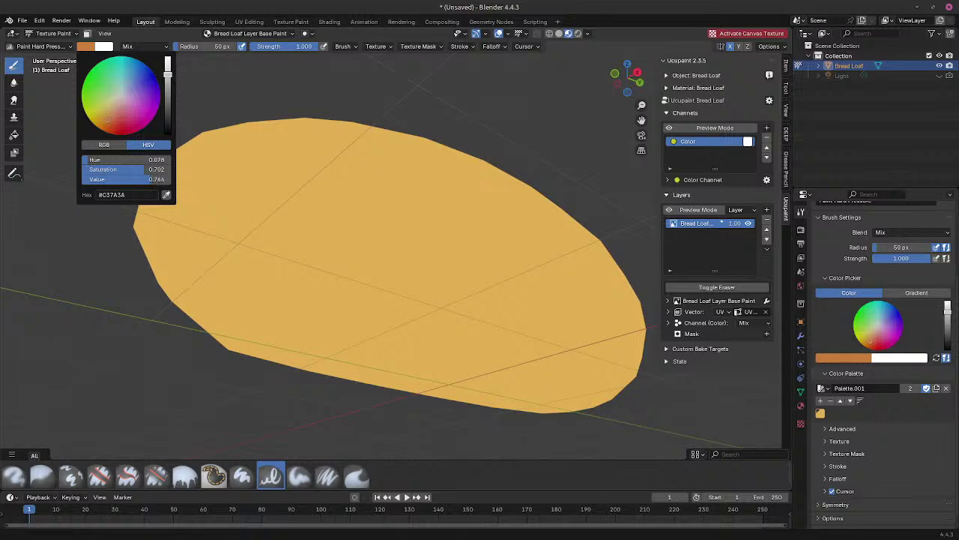
Step: Choose the Paint Soft brush and shade the loaf's underside and lower sides with the orange-brown color
middle_click_drag(236, 105, 464, 219)
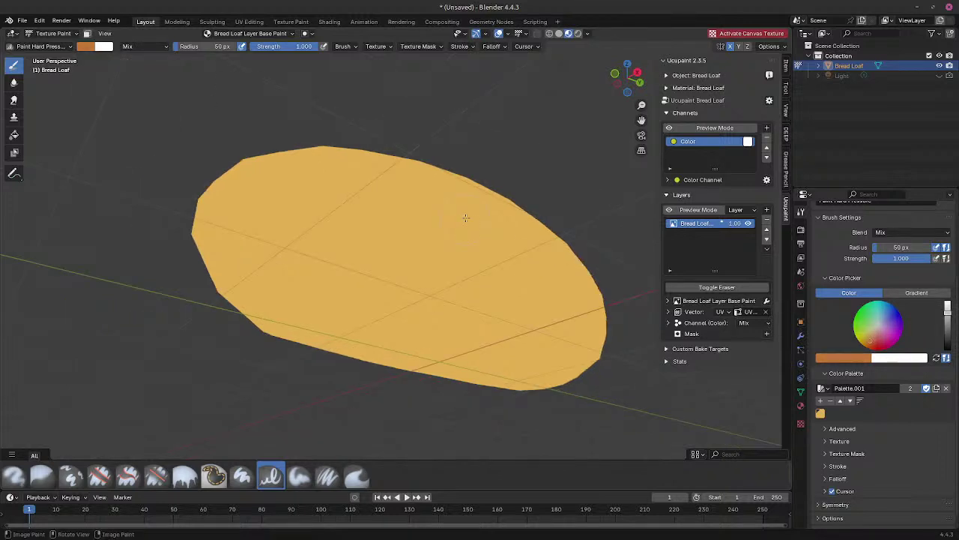
middle_click_drag(396, 385, 382, 311)
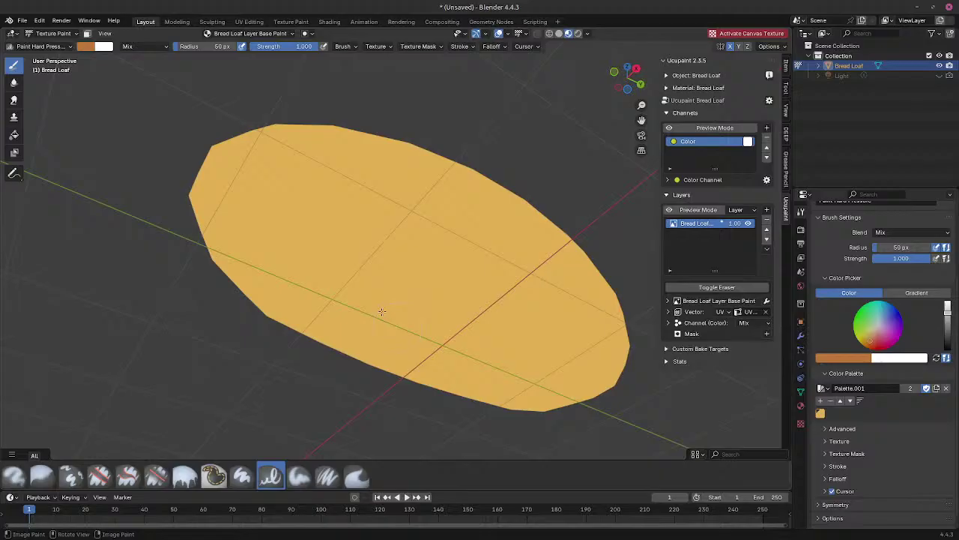
left_click(37, 47)
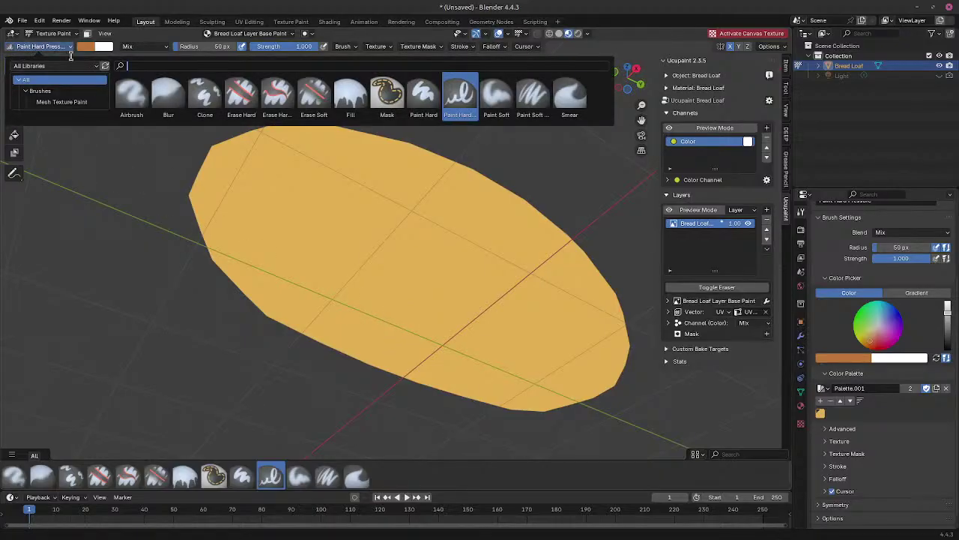
left_click(495, 94)
mouse_move(465, 315)
middle_mouse_down()
mouse_move(437, 280)
mouse_move(407, 373)
mouse_move(392, 314)
middle_mouse_up()
mouse_move(358, 304)
left_mouse_down()
mouse_move(424, 311)
mouse_move(480, 283)
mouse_move(371, 251)
mouse_move(517, 284)
mouse_move(554, 240)
mouse_move(577, 268)
mouse_move(528, 292)
mouse_move(507, 252)
mouse_move(439, 225)
mouse_move(282, 260)
mouse_move(329, 300)
mouse_move(269, 329)
mouse_move(247, 323)
mouse_move(269, 263)
mouse_move(330, 323)
mouse_move(297, 236)
mouse_move(353, 222)
mouse_move(495, 208)
mouse_move(584, 225)
mouse_move(592, 281)
mouse_move(631, 250)
mouse_move(507, 210)
left_mouse_up()
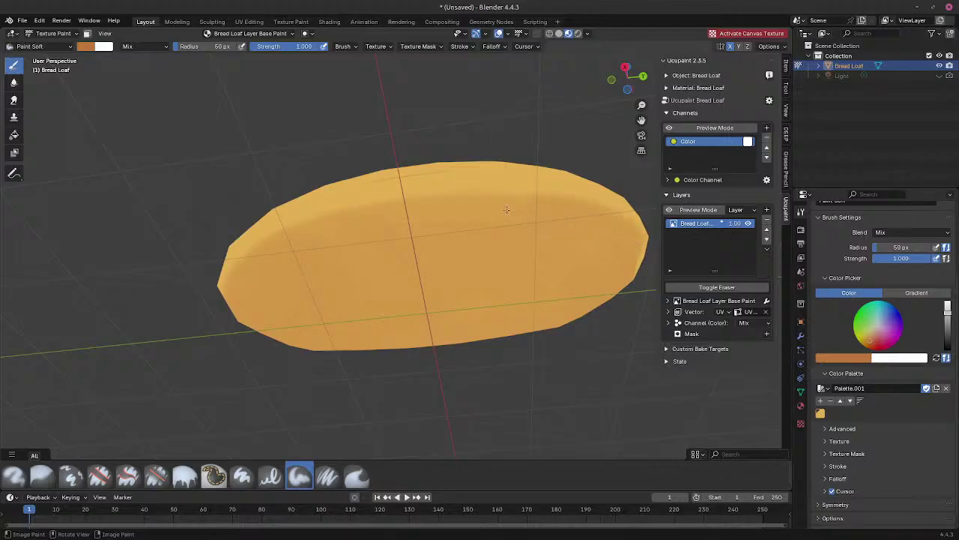
mouse_move(612, 233)
middle_mouse_down()
mouse_move(495, 266)
mouse_move(176, 295)
mouse_move(240, 280)
mouse_move(211, 315)
middle_mouse_up()
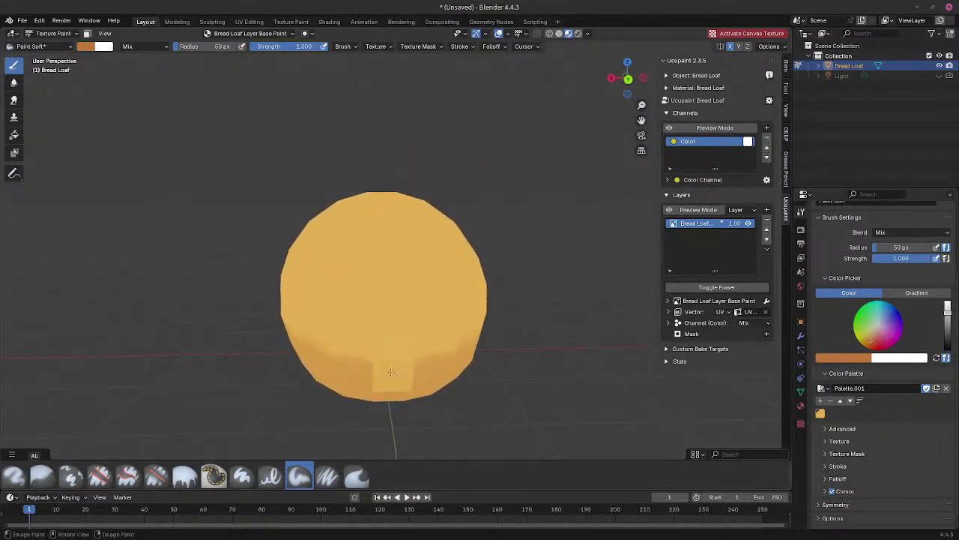
Step: Try to cover the unshaded square patch at the loaf's end with orange-brown strokes, undoing the first attempt
left_click_drag(390, 372, 395, 387)
mouse_move(395, 387)
middle_mouse_down()
mouse_move(161, 296)
mouse_move(210, 289)
middle_mouse_up()
key("ctrl+z")
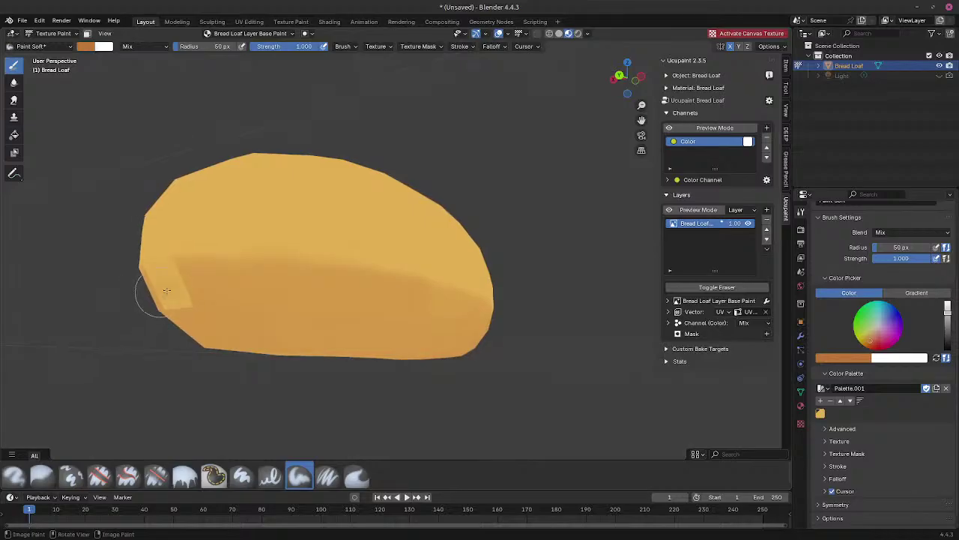
mouse_move(155, 292)
left_mouse_down()
mouse_move(181, 279)
mouse_move(172, 278)
left_mouse_up()
mouse_move(146, 343)
middle_mouse_down()
mouse_move(225, 335)
mouse_move(314, 352)
mouse_move(420, 349)
mouse_move(403, 365)
mouse_move(197, 406)
mouse_move(294, 374)
mouse_move(247, 315)
mouse_move(199, 285)
mouse_move(202, 268)
middle_mouse_up()
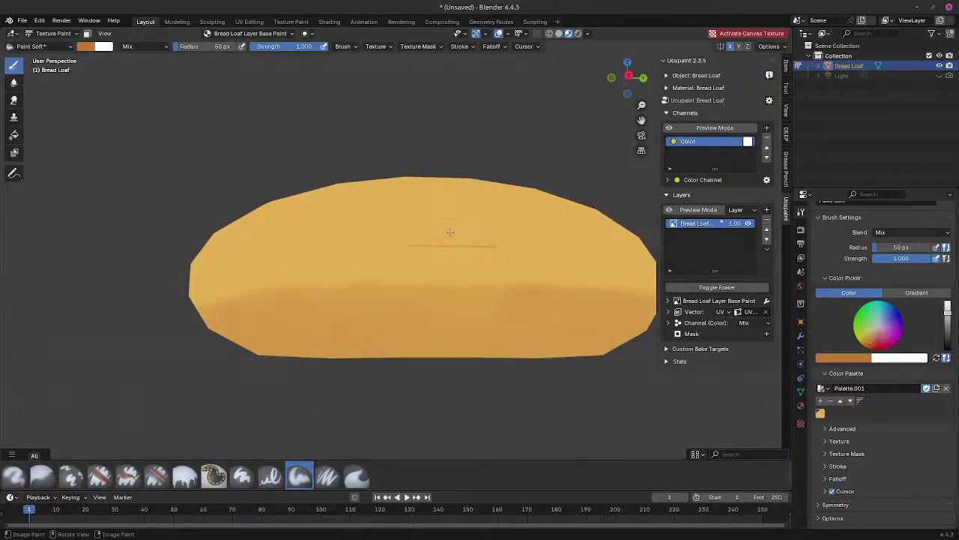
middle_click_drag(450, 232, 463, 252)
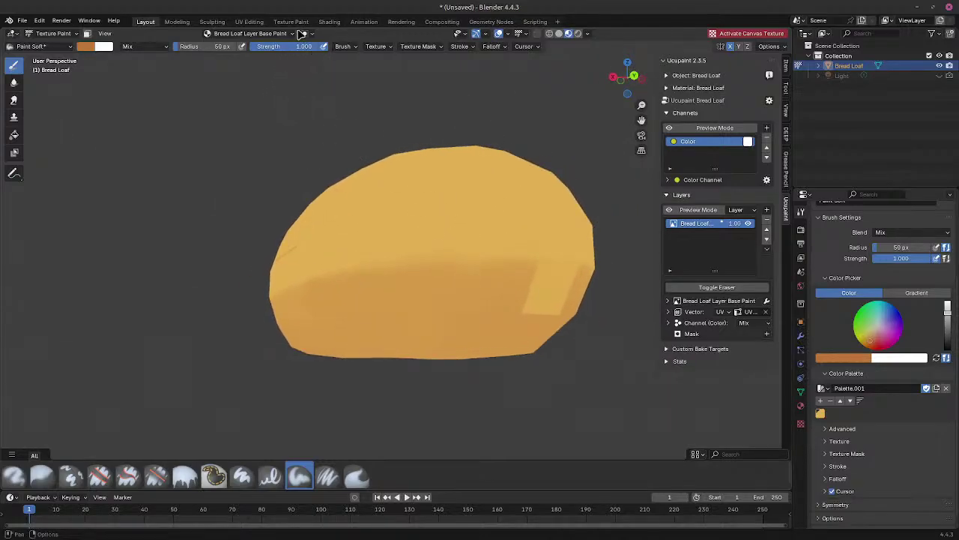
Step: Switch to the Texture Paint workspace and examine the loaf's UV layout beside the model
left_click(293, 21)
mouse_move(567, 300)
middle_mouse_down()
mouse_move(653, 261)
mouse_move(626, 280)
mouse_move(588, 285)
middle_mouse_up()
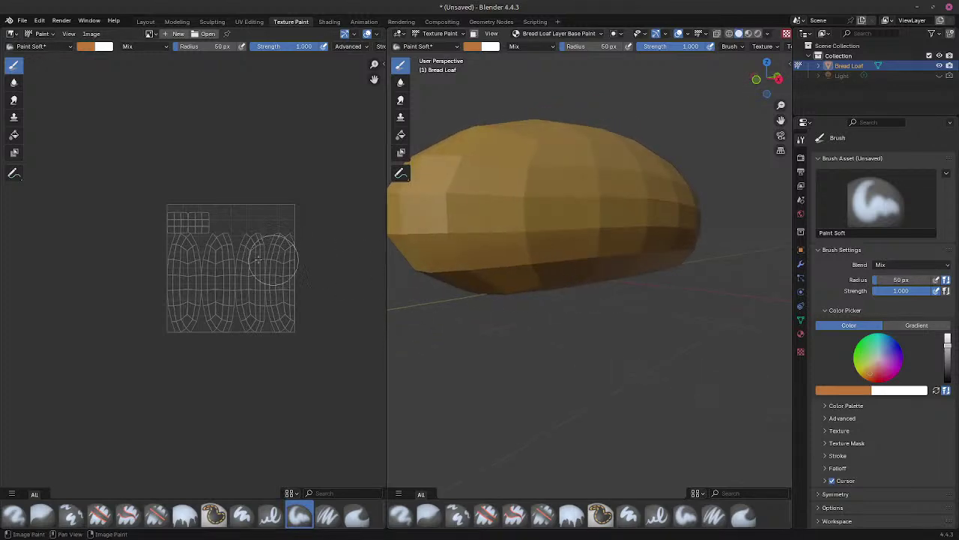
scroll(273, 261, "up", 3)
middle_click_drag(272, 262, 230, 262)
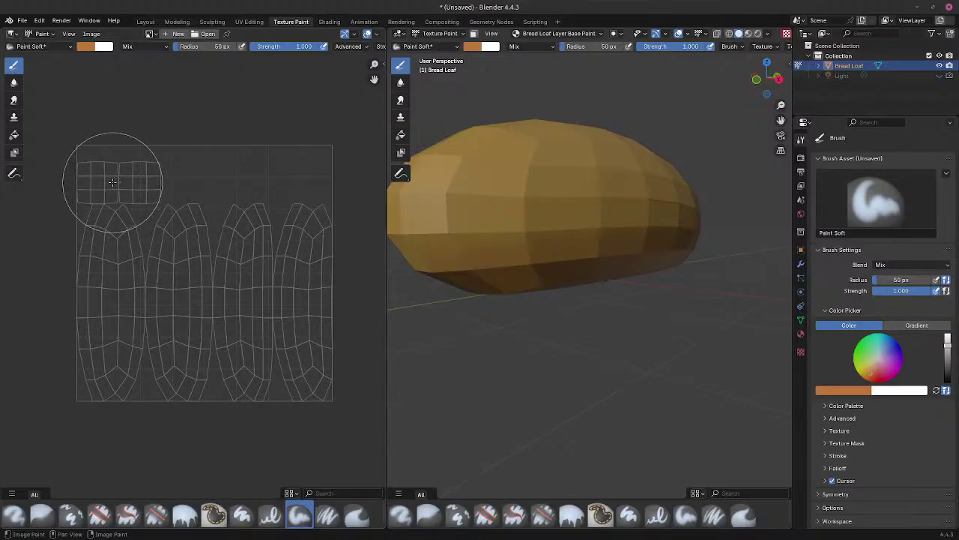
middle_click_drag(451, 257, 488, 255)
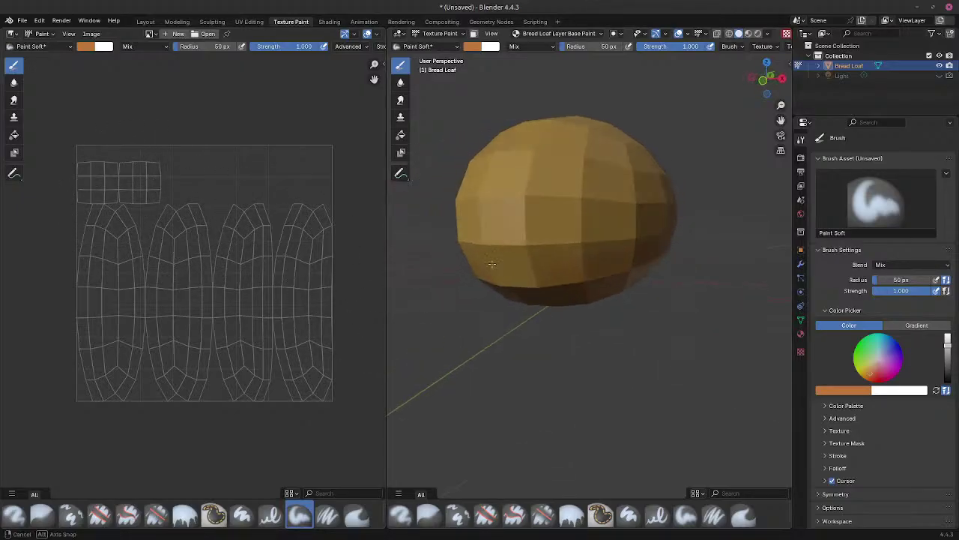
left_click(400, 34)
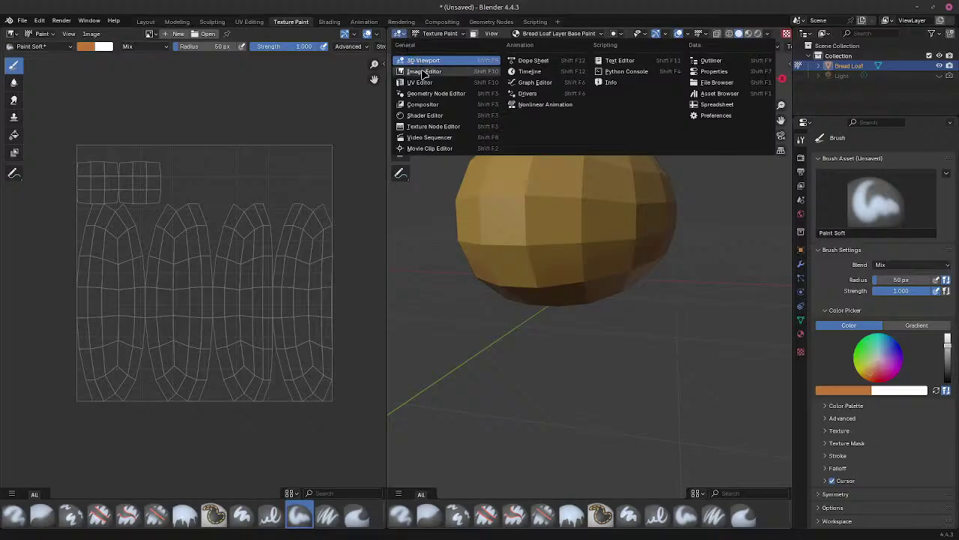
left_click(408, 35)
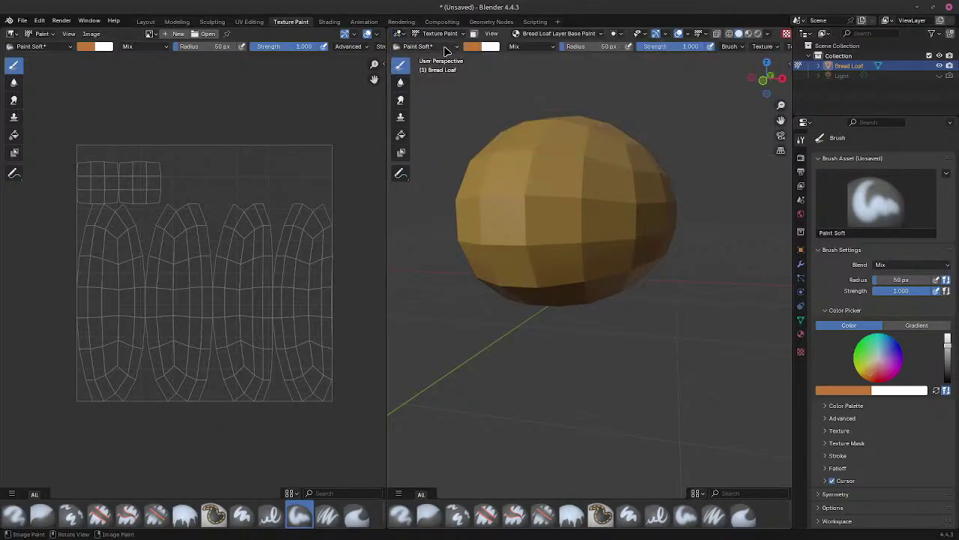
Step: Enter Edit Mode with face selection and select the square face at the loaf's end to locate it in the UV layout
left_click(440, 34)
left_click(443, 49)
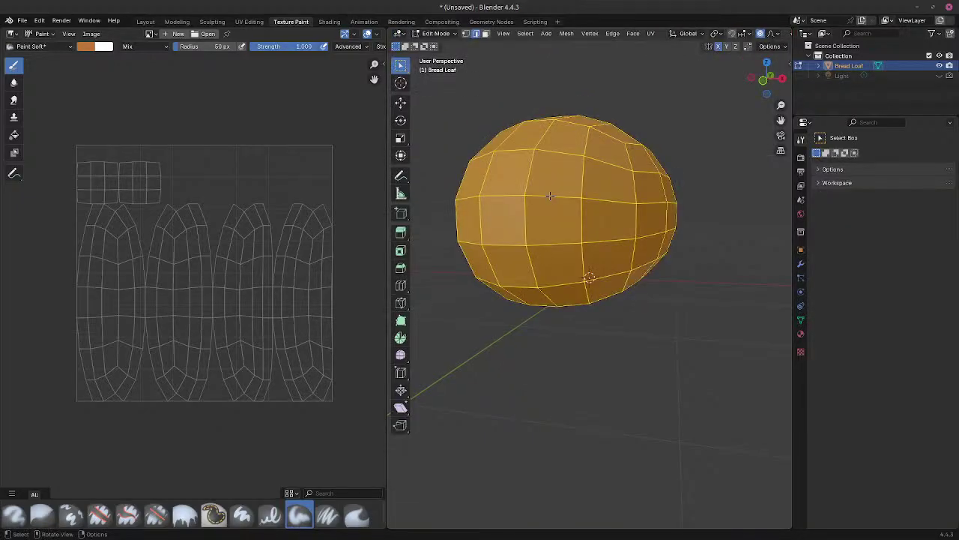
left_click(507, 217)
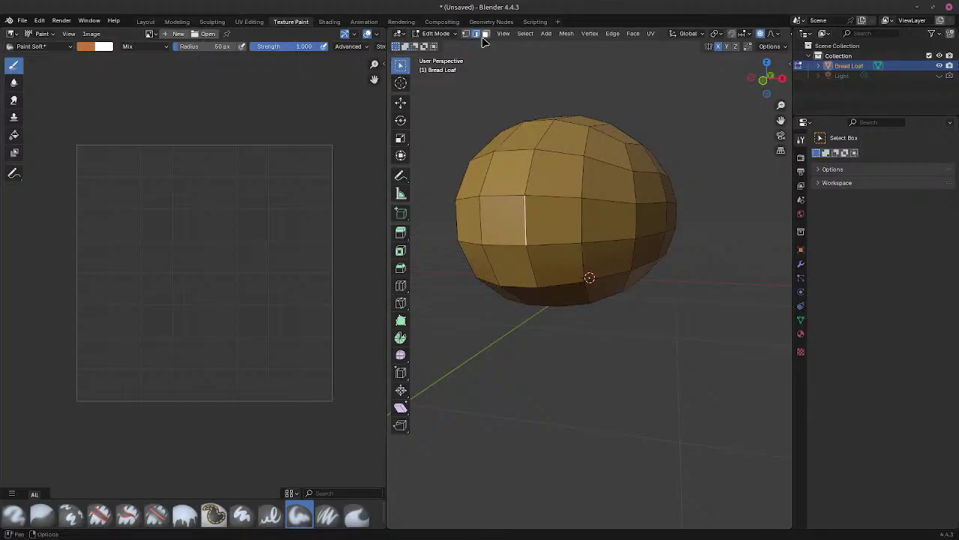
left_click(485, 33)
left_click(503, 205)
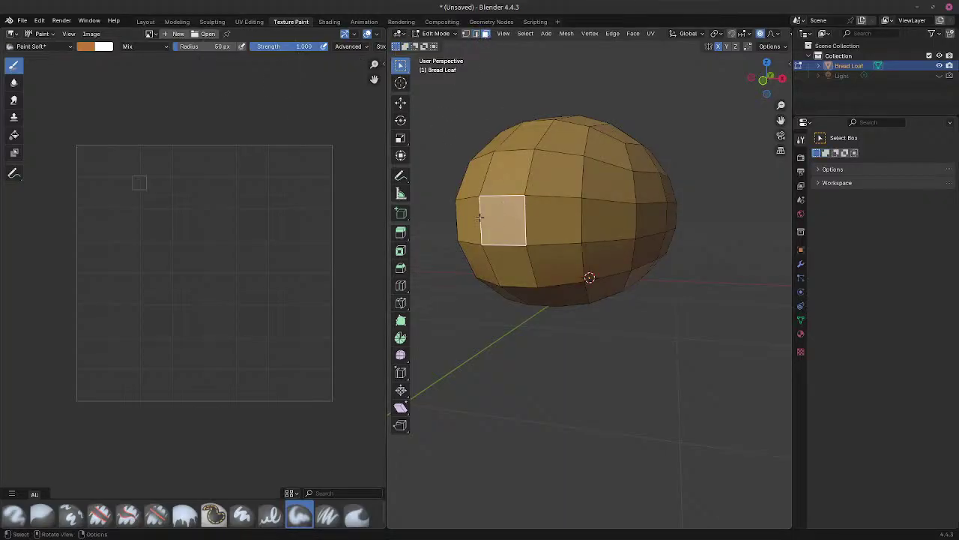
middle_click_drag(480, 218, 472, 222)
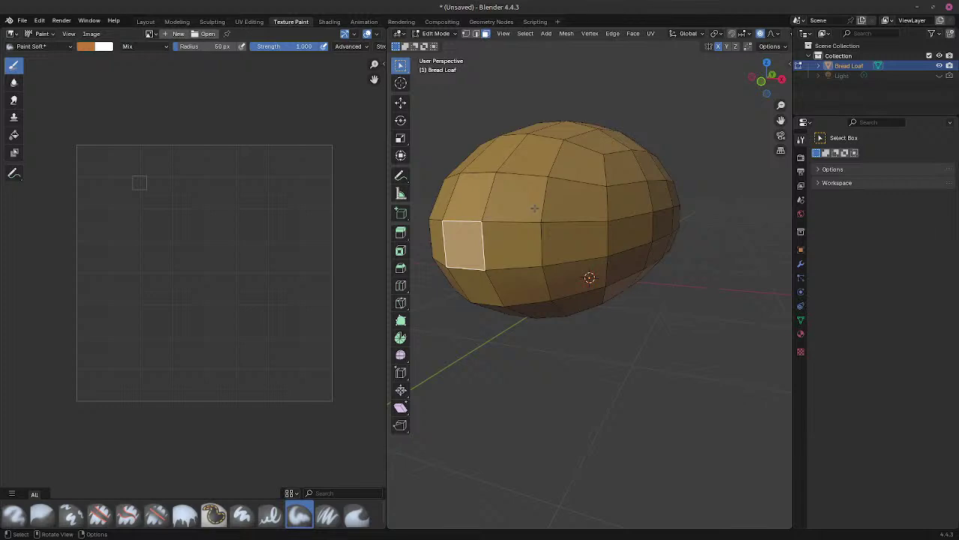
Step: Select individual faces around the loaf's shaded end and compare their positions with the full UV layout
key("a")
key("a")
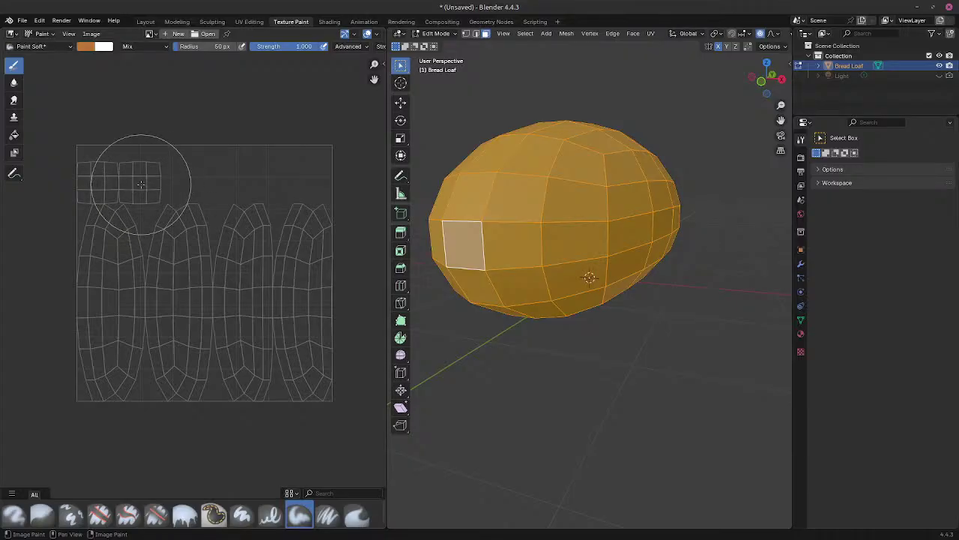
middle_click_drag(572, 232, 601, 230)
left_click(599, 234)
middle_click_drag(533, 223, 723, 229)
left_click(487, 233)
middle_click_drag(535, 230, 652, 212)
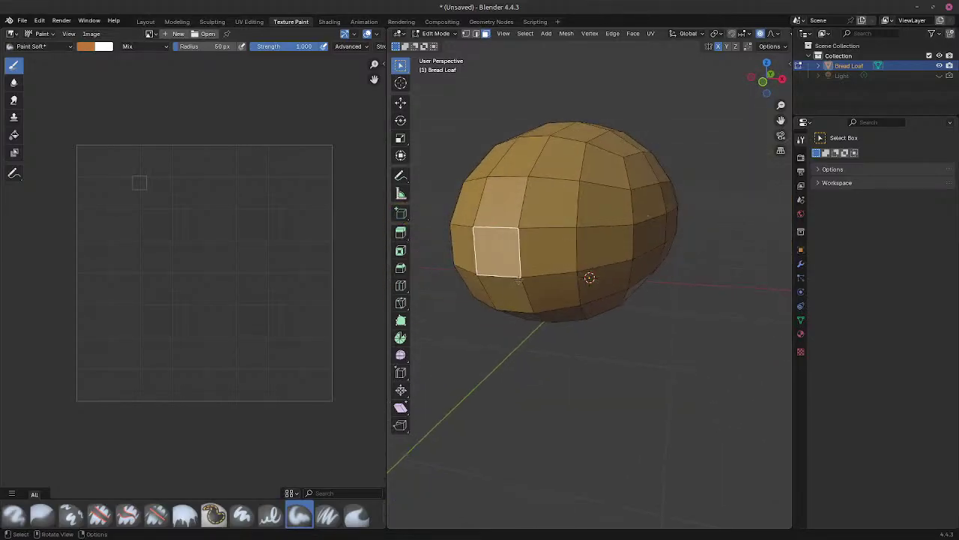
left_click(516, 286)
middle_click_drag(527, 285, 558, 268)
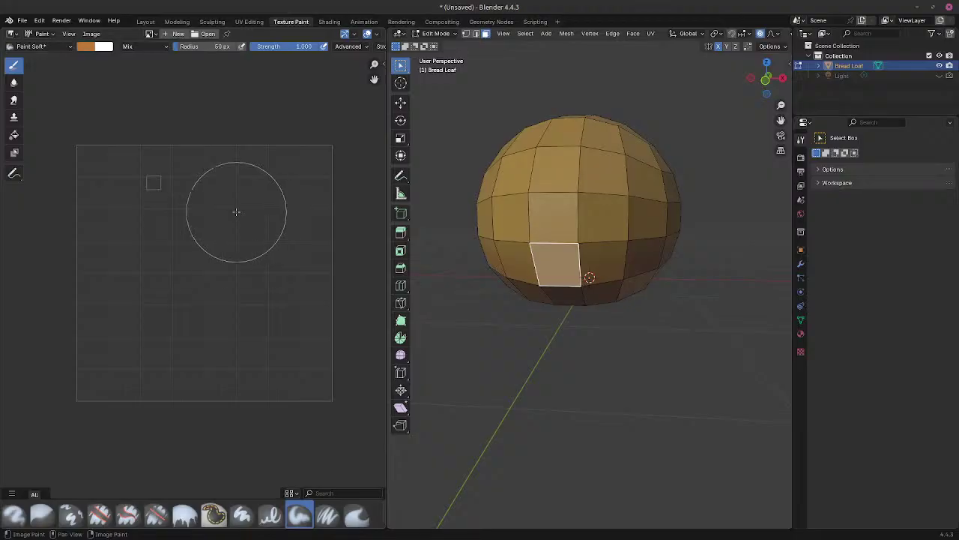
key("a")
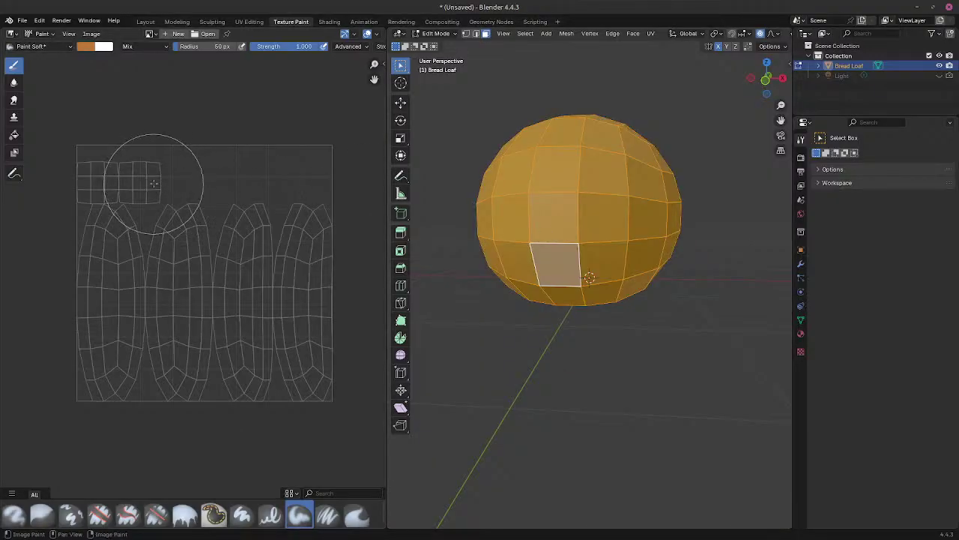
Step: Select the matching lower face at the loaf's opposite end and locate it within the full UV layout
mouse_move(638, 272)
middle_mouse_down()
mouse_move(674, 270)
mouse_move(629, 264)
middle_mouse_up()
left_click(643, 260)
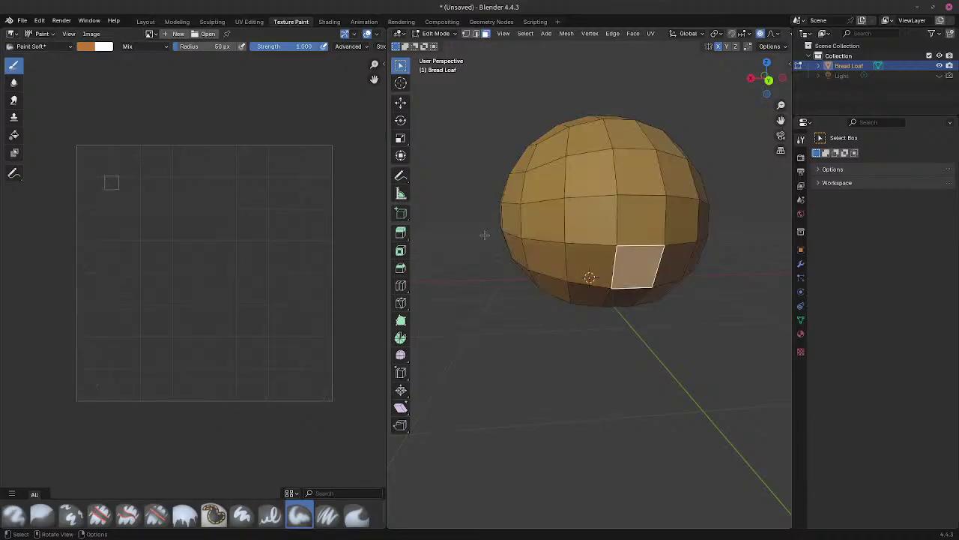
middle_click_drag(554, 262, 577, 259)
key("a")
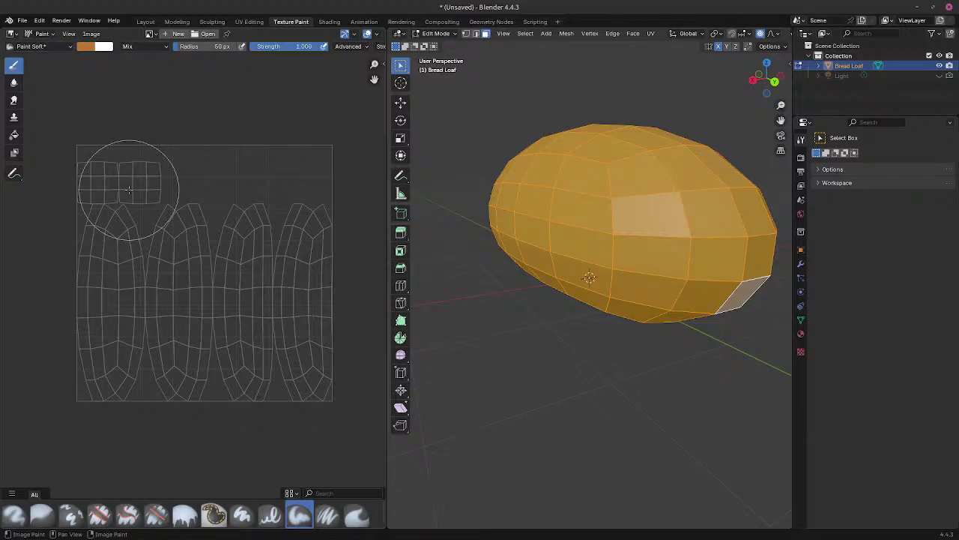
Step: Return to the Layout workspace and switch the loaf from Edit Mode back to Texture Paint mode
left_click(143, 21)
middle_click_drag(455, 210, 390, 212)
key("Tab")
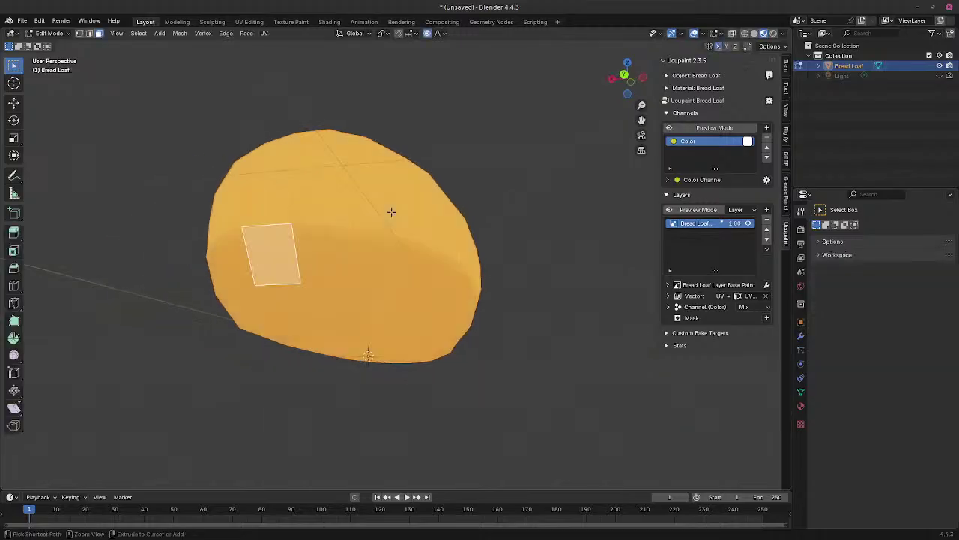
key("alt+a")
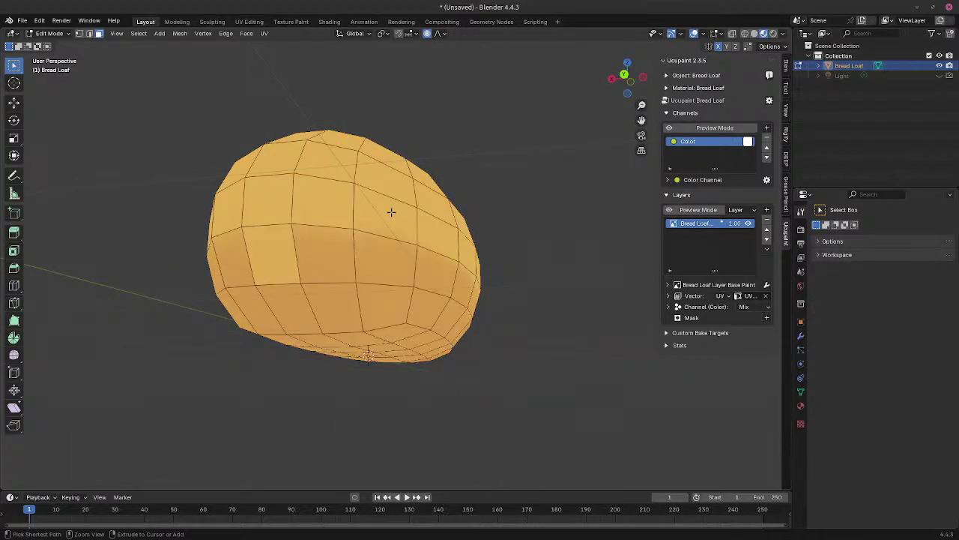
key("ctrl+z")
key("ctrl+z")
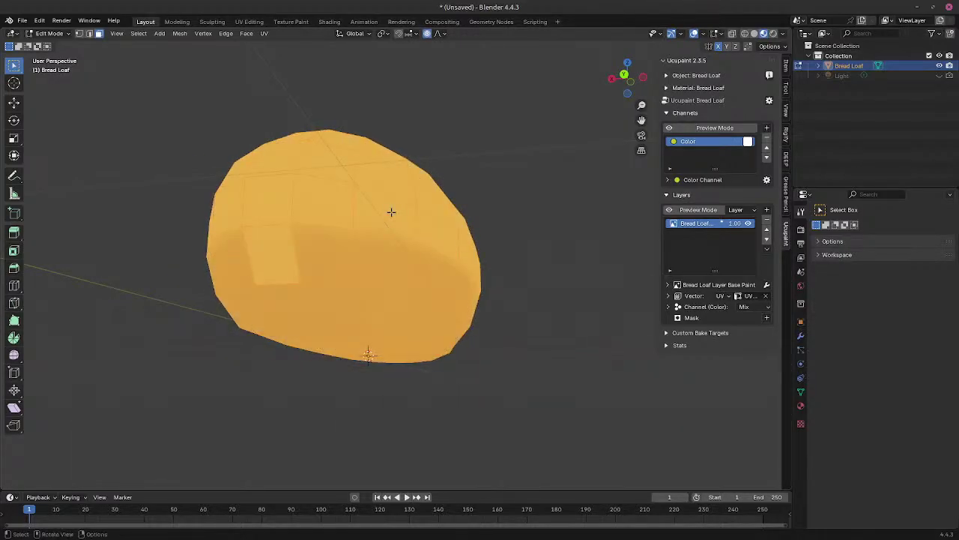
middle_click_drag(463, 214, 139, 49)
middle_click_drag(326, 170, 306, 168)
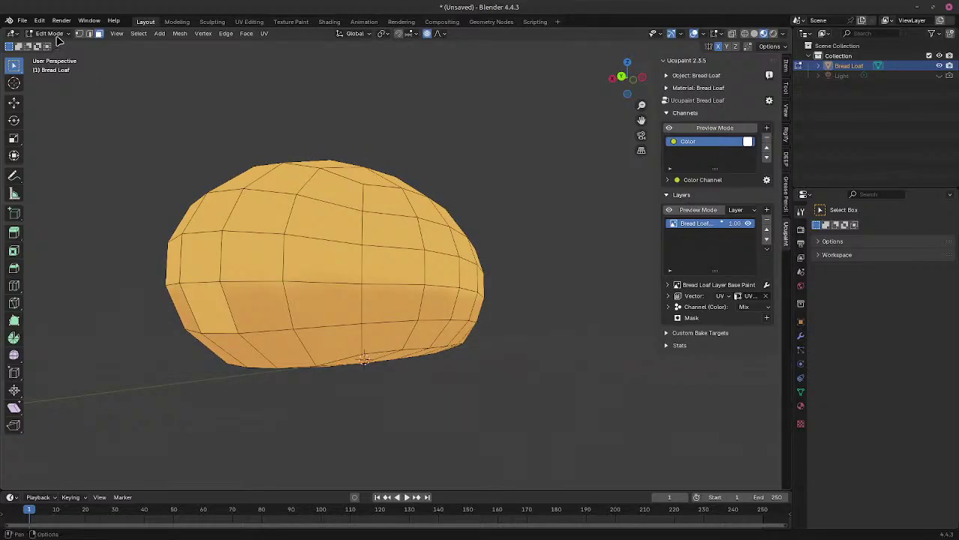
left_click(50, 34)
left_click(71, 100)
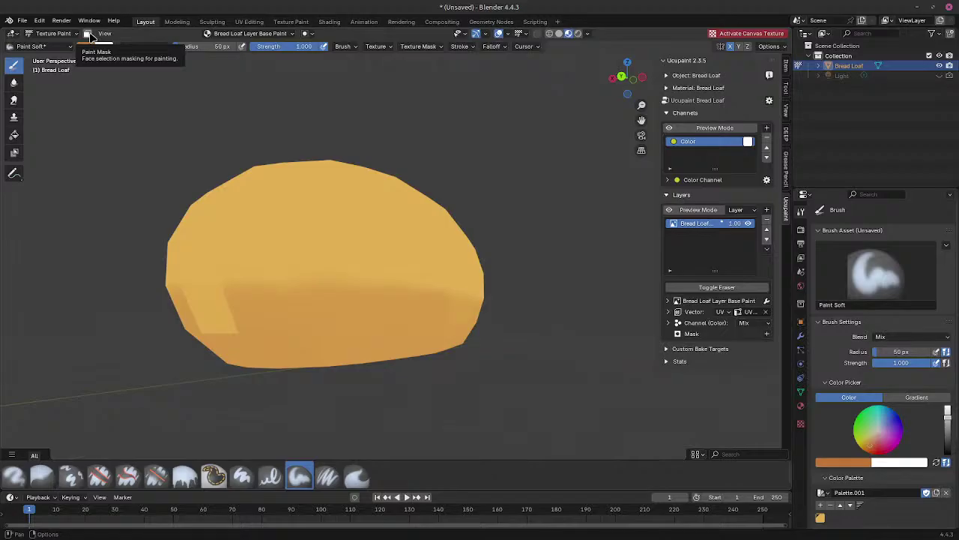
Step: Toggle the base paint layer off and on and examine the unshaded patch and lower shading from several sides
middle_click_drag(439, 193, 551, 206)
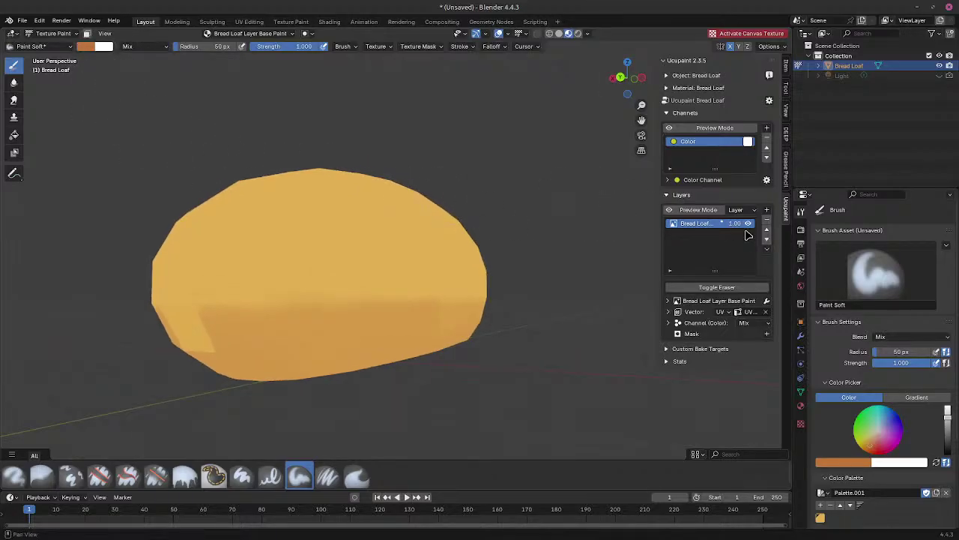
left_click(748, 224)
left_click(748, 224)
middle_click_drag(450, 214, 375, 219)
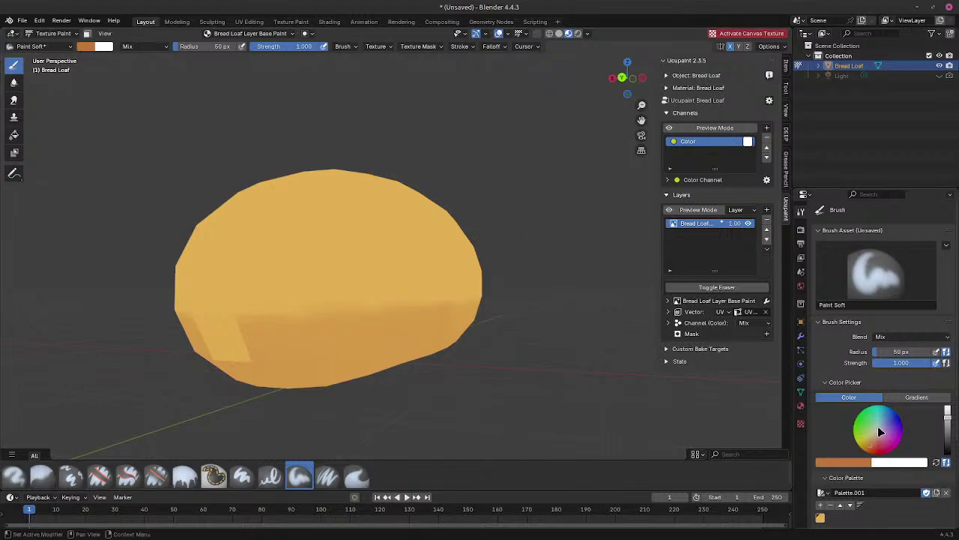
scroll(882, 432, "down", 2)
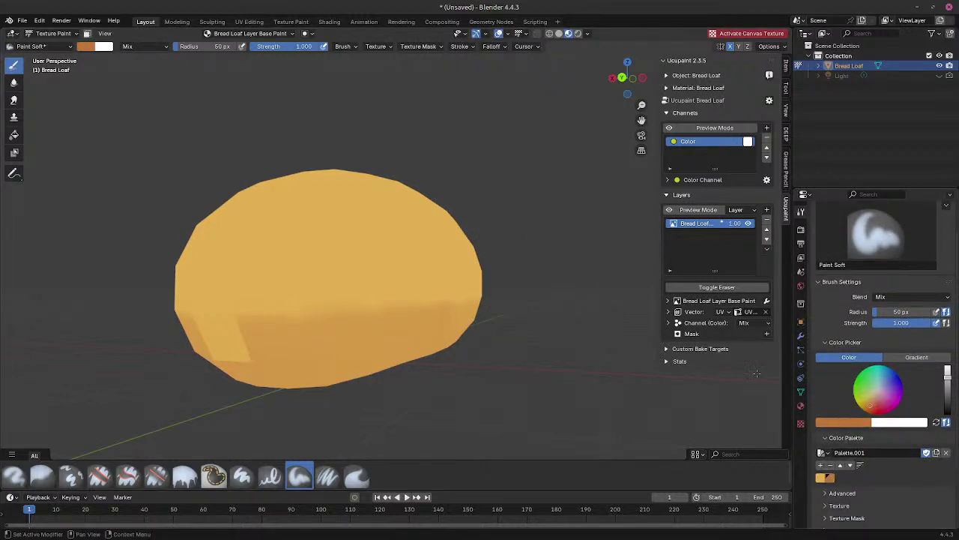
mouse_move(401, 251)
middle_mouse_down()
mouse_move(488, 253)
mouse_move(507, 248)
mouse_move(499, 240)
middle_mouse_up()
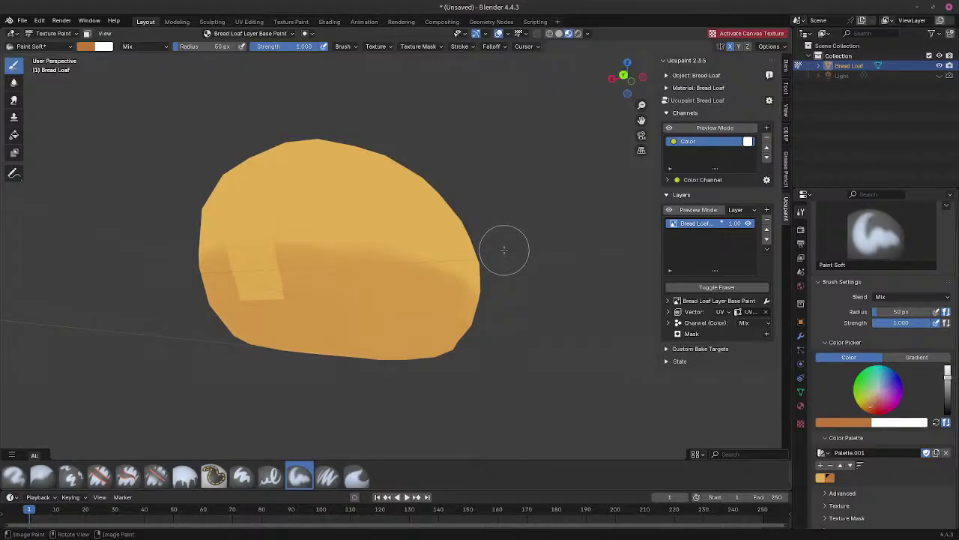
middle_click_drag(508, 253, 435, 253)
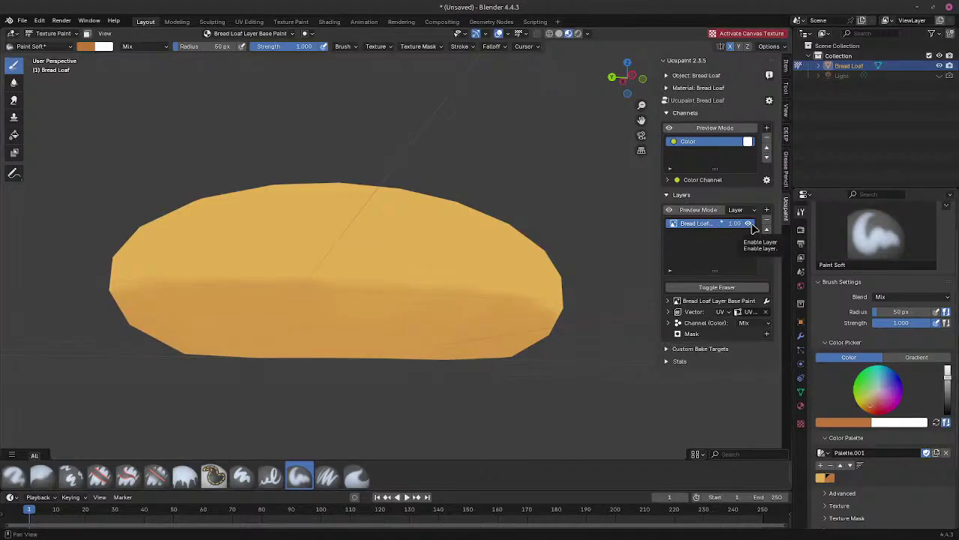
mouse_move(422, 261)
middle_mouse_down()
mouse_move(507, 259)
mouse_move(510, 267)
middle_mouse_up()
Step: Undo the orange-brown shading back to the plain golden base and check the loaf from its side and end
key("Tab")
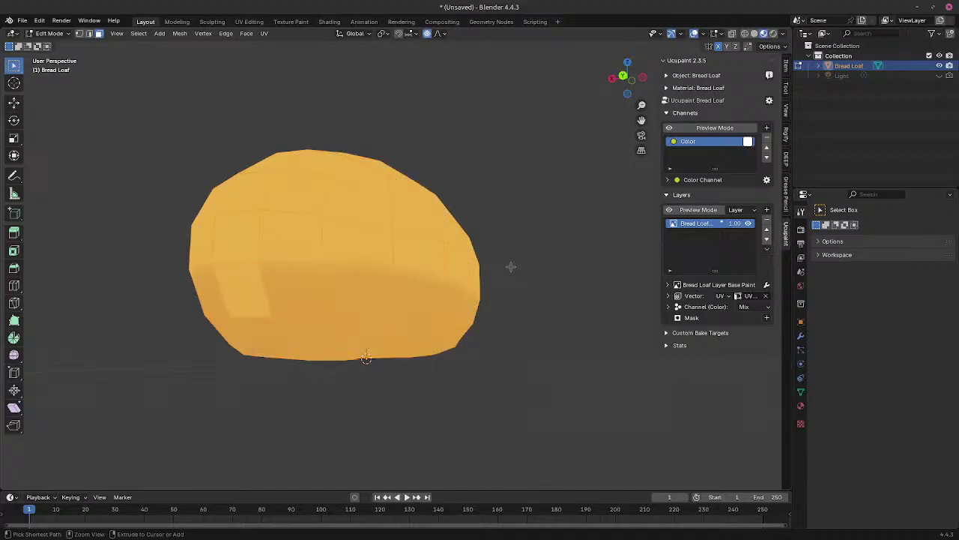
key("Tab")
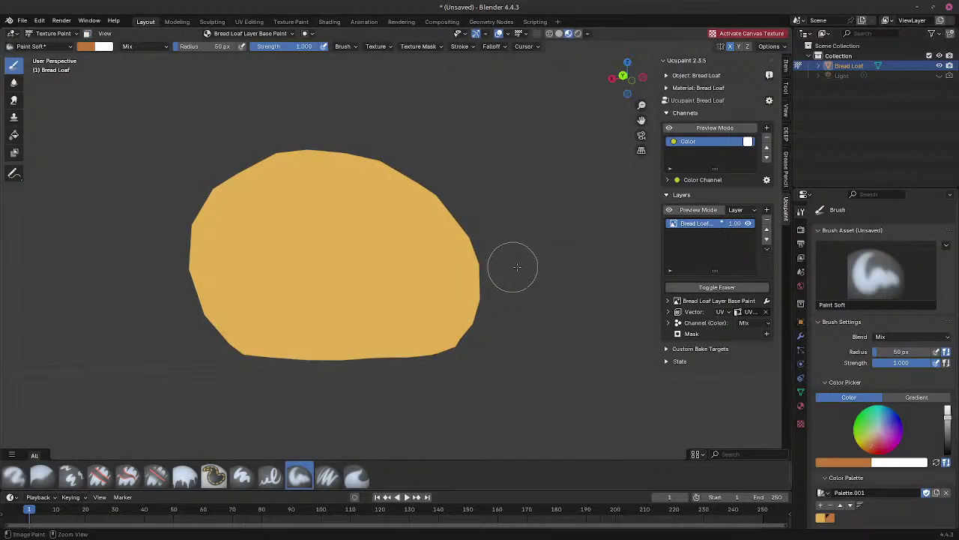
middle_click_drag(517, 267, 727, 381)
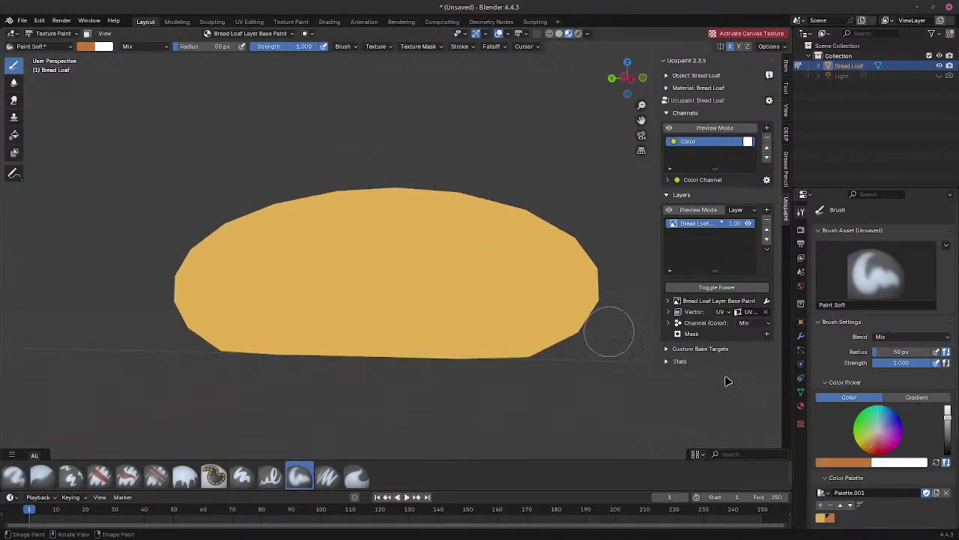
scroll(836, 510, "down", 1)
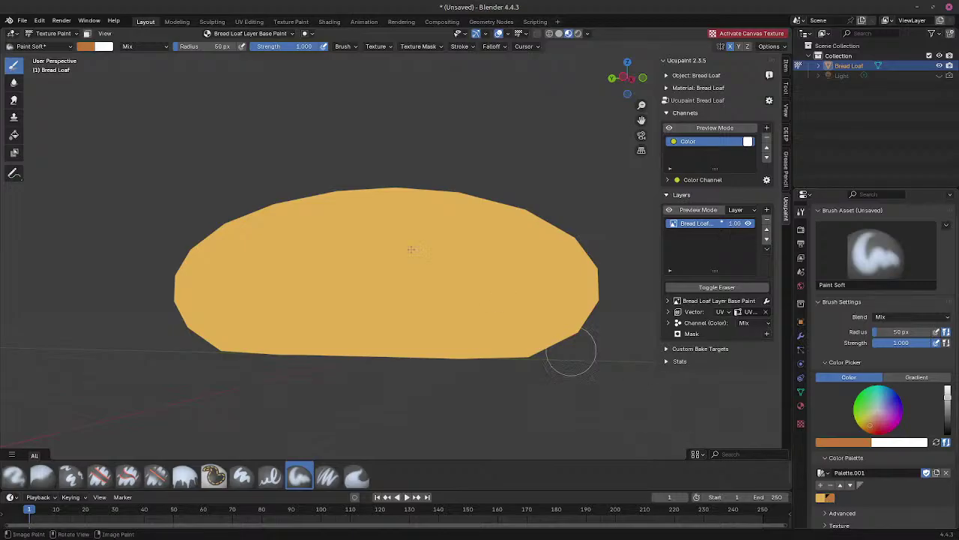
middle_click_drag(491, 220, 542, 257)
middle_click_drag(567, 300, 563, 289)
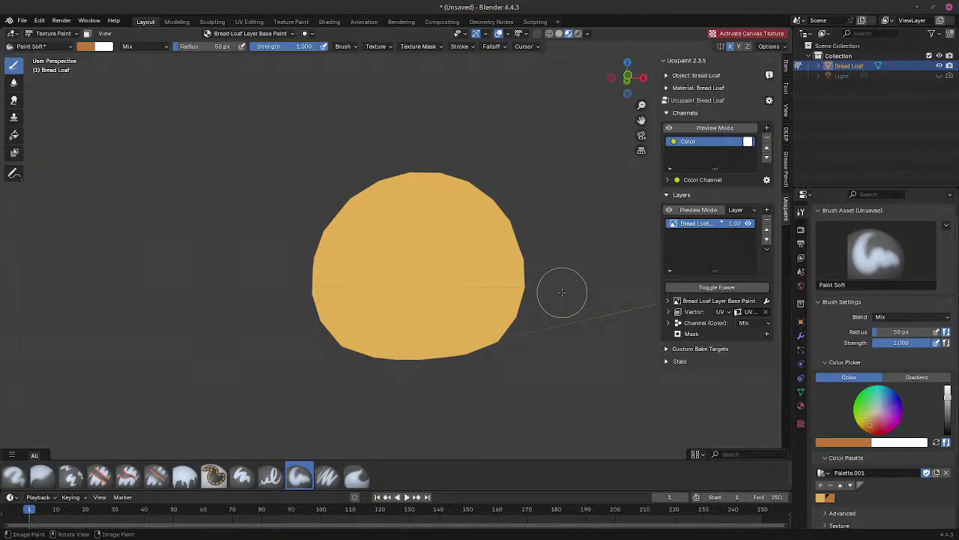
middle_click_drag(370, 273, 336, 271)
mouse_move(335, 272)
left_mouse_down()
mouse_move(359, 225)
mouse_move(360, 169)
left_mouse_up()
mouse_move(218, 264)
middle_mouse_down()
mouse_move(272, 290)
mouse_move(256, 283)
middle_mouse_up()
mouse_move(411, 307)
left_mouse_down()
mouse_move(429, 300)
mouse_move(441, 241)
mouse_move(376, 276)
mouse_move(418, 286)
left_mouse_up()
mouse_move(284, 284)
middle_mouse_down()
mouse_move(355, 307)
mouse_move(229, 278)
middle_mouse_up()
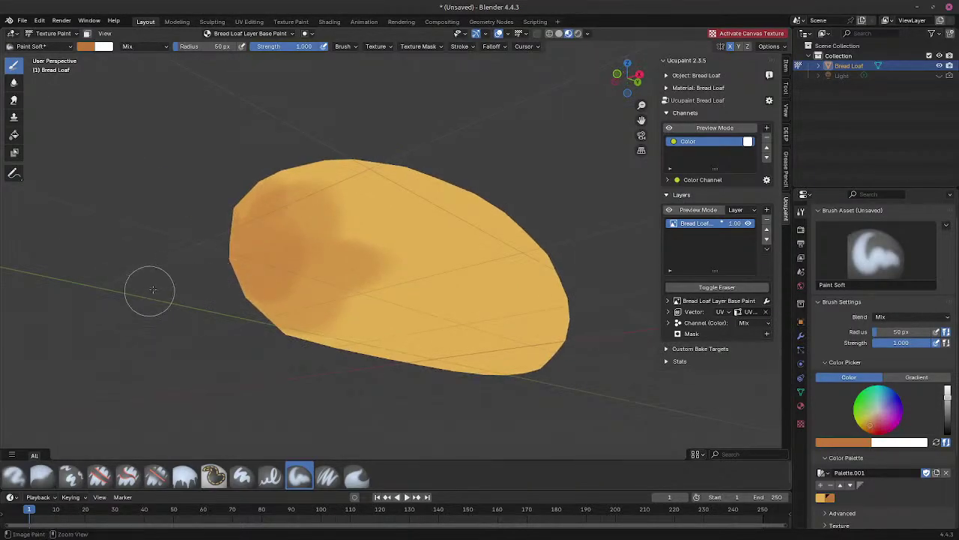
key("ctrl+z")
key("ctrl+z")
Step: Paint the middle of the loaf's underside with the soft orange-brown brush, working from a bottom view
mouse_move(160, 278)
middle_mouse_down()
mouse_move(428, 370)
mouse_move(439, 322)
mouse_move(475, 289)
mouse_move(509, 290)
mouse_move(532, 221)
middle_mouse_up()
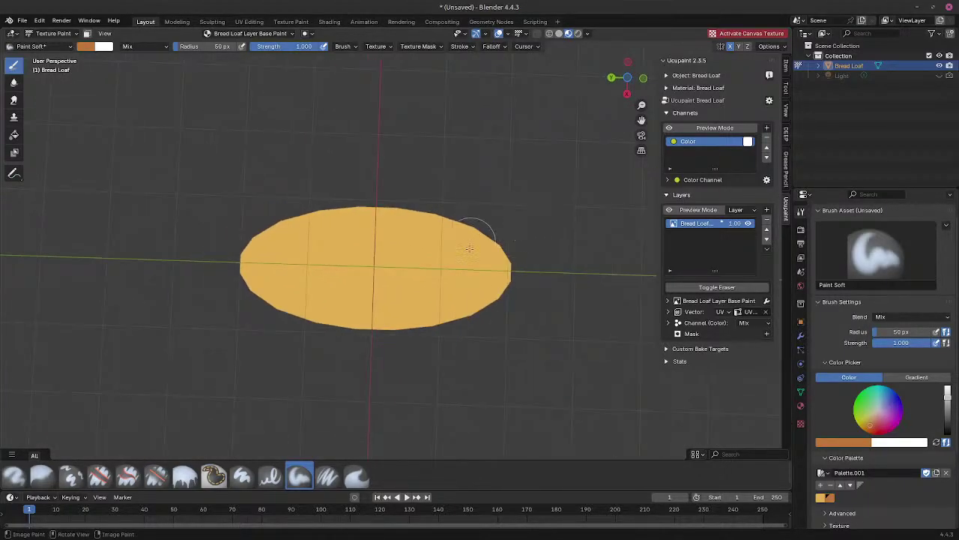
mouse_move(476, 257)
left_mouse_down()
mouse_move(499, 285)
mouse_move(298, 262)
mouse_move(446, 278)
mouse_move(347, 319)
mouse_move(403, 231)
left_mouse_up()
mouse_move(403, 231)
middle_mouse_down()
mouse_move(315, 275)
mouse_move(307, 250)
mouse_move(156, 126)
mouse_move(413, 223)
mouse_move(636, 154)
mouse_move(414, 272)
mouse_move(218, 245)
middle_mouse_up()
mouse_move(149, 263)
middle_mouse_down()
mouse_move(218, 263)
mouse_move(381, 300)
mouse_move(180, 315)
middle_mouse_up()
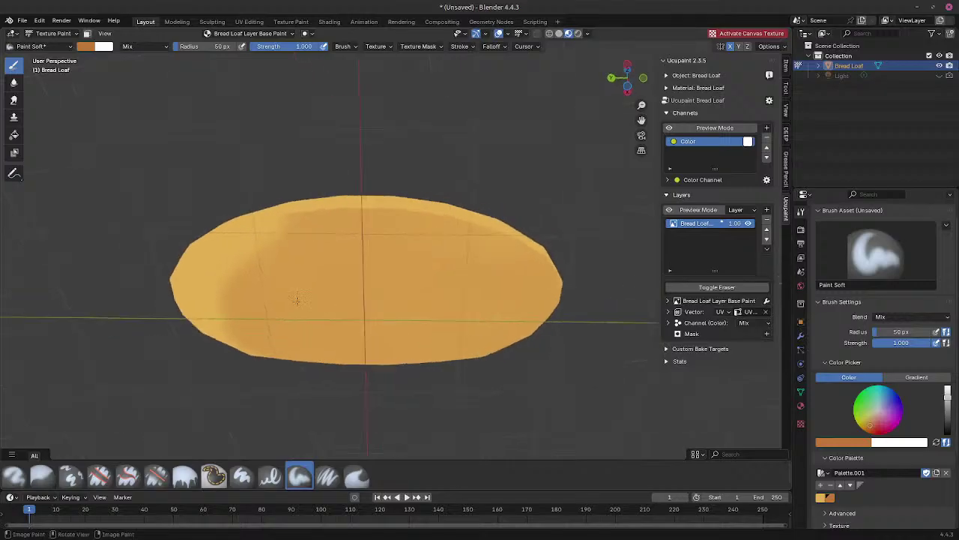
middle_click_drag(225, 349, 291, 292)
mouse_move(293, 272)
left_mouse_down()
mouse_move(356, 237)
mouse_move(325, 242)
mouse_move(334, 234)
mouse_move(376, 243)
mouse_move(375, 229)
mouse_move(503, 260)
mouse_move(447, 272)
left_mouse_up()
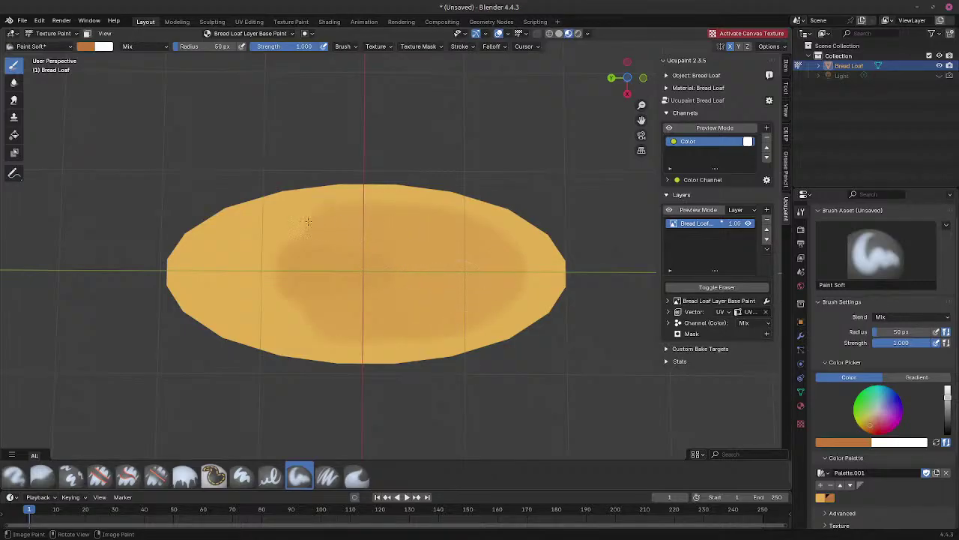
Step: Extend the orange-brown shading toward both tapered ends of the underside, leaving a golden rim around the edge
left_click_drag(308, 222, 277, 282)
left_click_drag(257, 240, 244, 284)
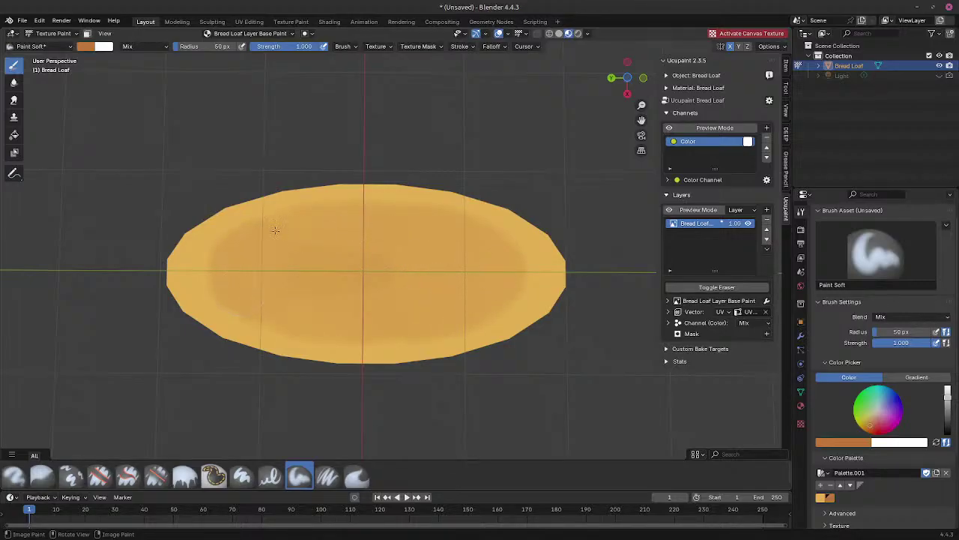
left_click_drag(250, 232, 224, 283)
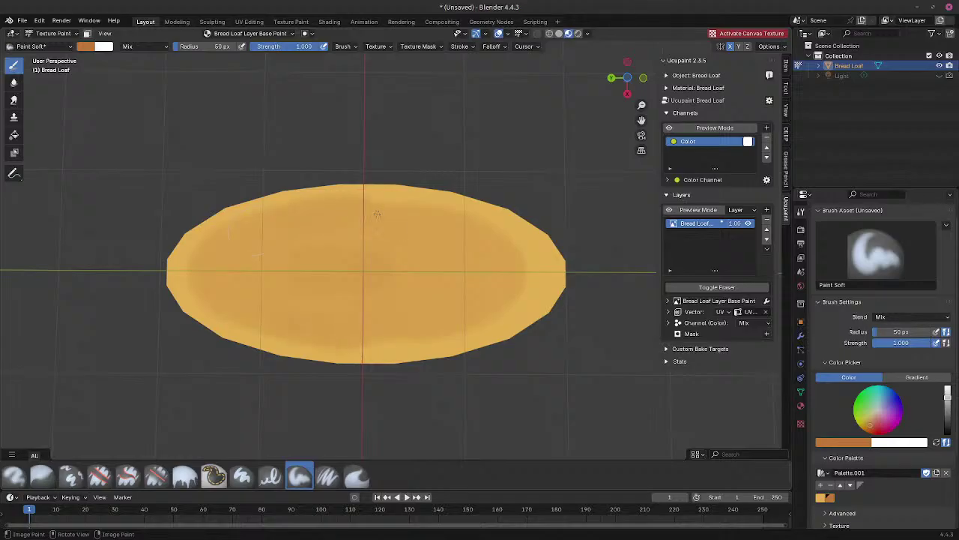
left_click_drag(471, 228, 513, 249)
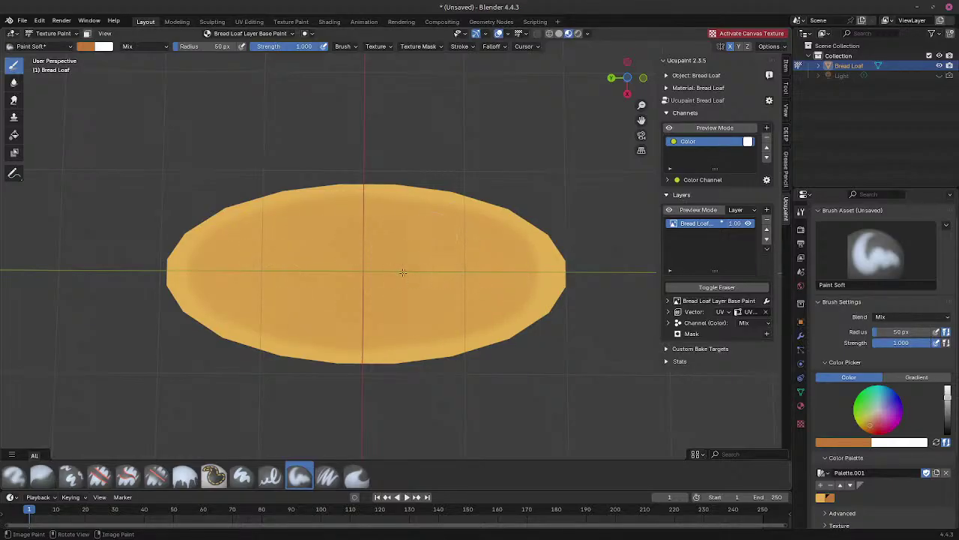
left_click_drag(450, 232, 532, 272)
mouse_move(286, 258)
middle_mouse_down()
mouse_move(203, 312)
mouse_move(247, 300)
mouse_move(257, 312)
mouse_move(200, 300)
mouse_move(140, 332)
mouse_move(141, 346)
middle_mouse_up()
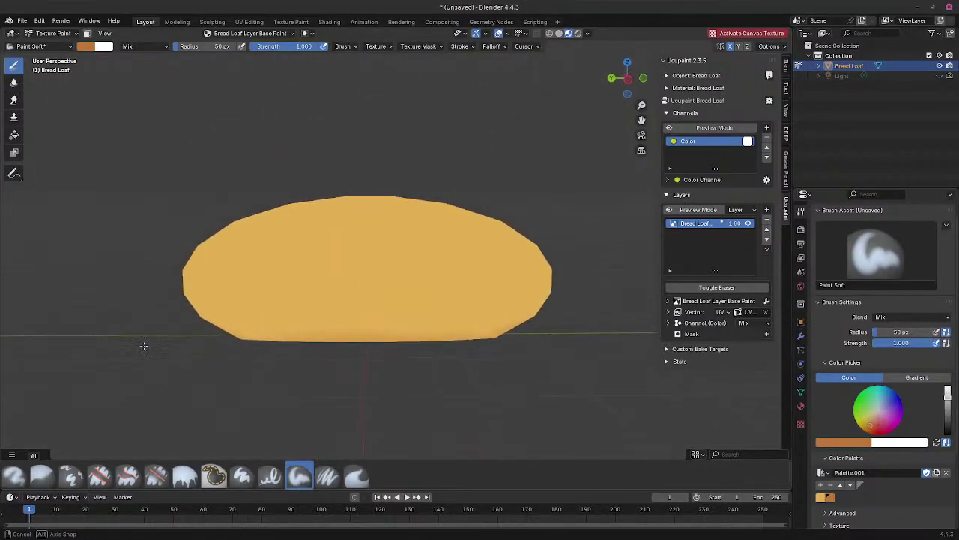
Step: Keep the Mix blending mode and build up orange-brown shading along the loaf's lower side and around the underside's end
left_click(136, 47)
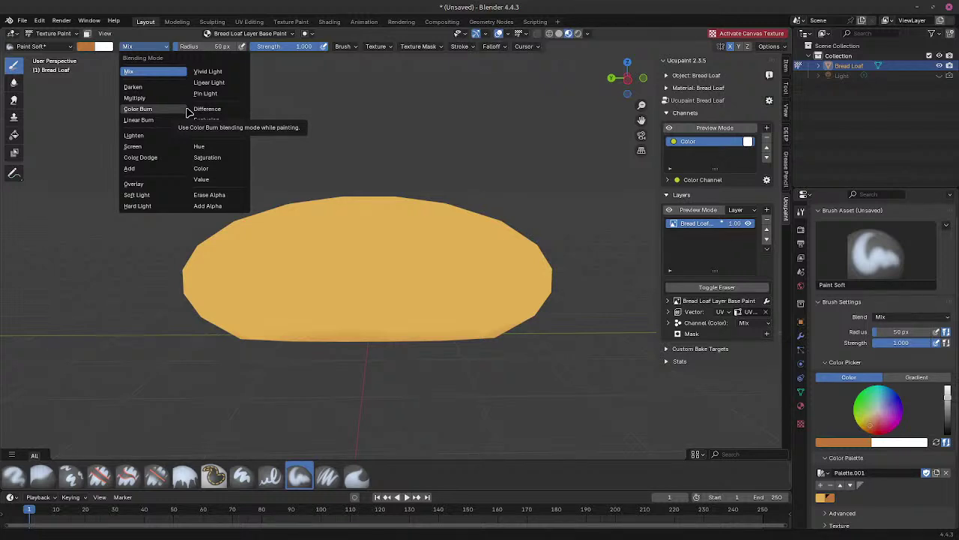
right_click(351, 321)
mouse_move(292, 332)
middle_mouse_down()
mouse_move(283, 284)
mouse_move(288, 300)
mouse_move(263, 336)
mouse_move(242, 343)
middle_mouse_up()
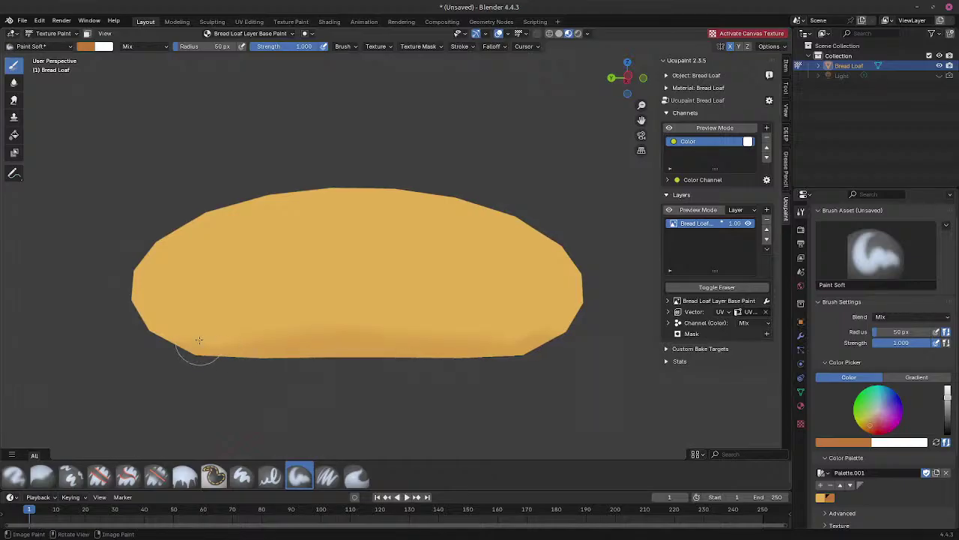
left_click_drag(175, 344, 574, 353)
mouse_move(574, 353)
middle_mouse_down()
mouse_move(343, 322)
mouse_move(355, 285)
mouse_move(337, 276)
middle_mouse_up()
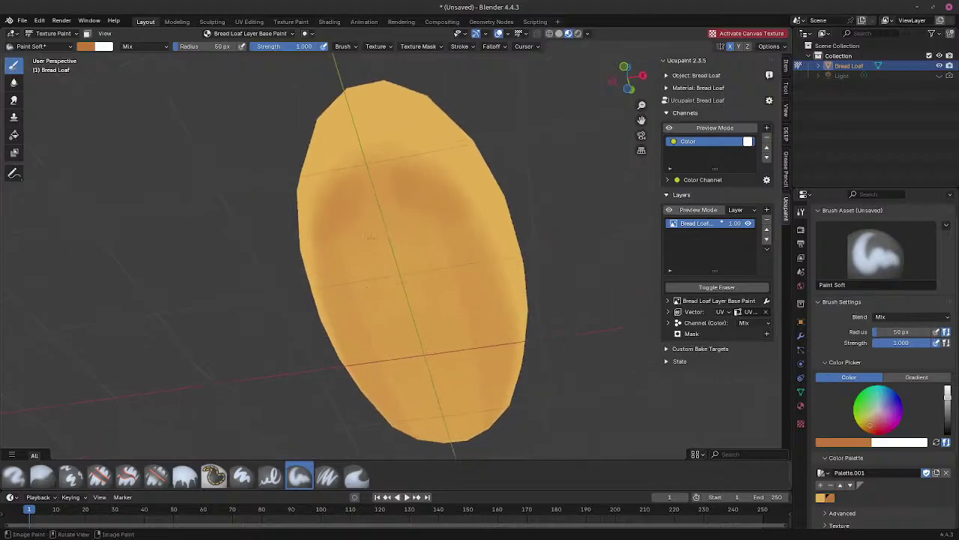
mouse_move(381, 193)
left_mouse_down()
mouse_move(420, 214)
mouse_move(349, 235)
left_mouse_up()
mouse_move(349, 235)
middle_mouse_down()
mouse_move(329, 303)
mouse_move(249, 287)
middle_mouse_up()
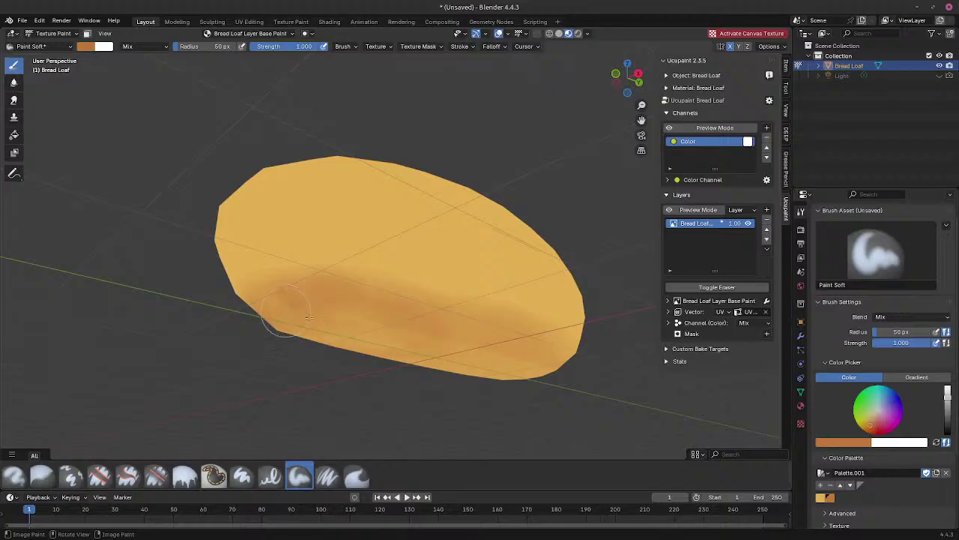
Step: Extend the soft orange-brown shading along the underside's edges and toward the loaf's rounded end
middle_click_drag(295, 313, 617, 317)
mouse_move(618, 317)
left_mouse_down()
mouse_move(385, 276)
mouse_move(428, 254)
mouse_move(467, 271)
left_mouse_up()
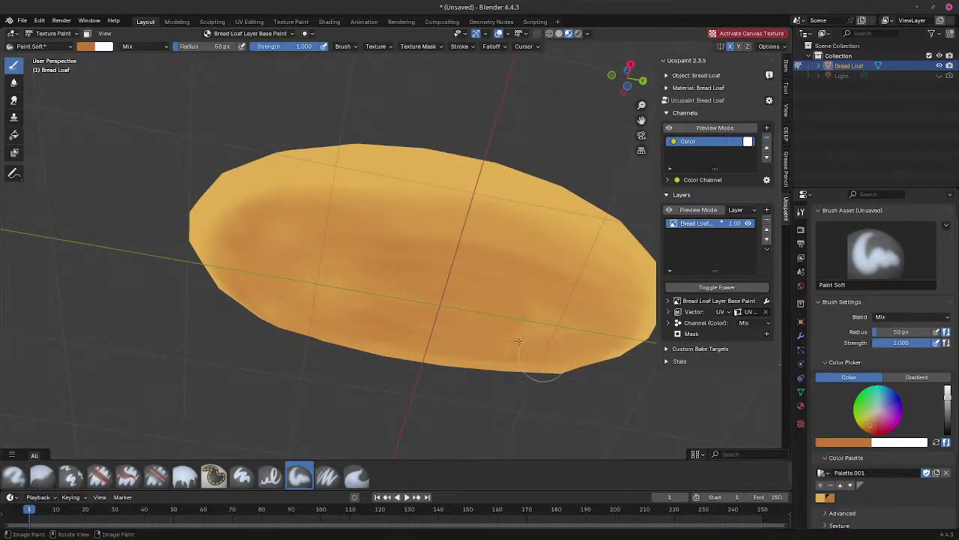
mouse_move(536, 356)
middle_mouse_down()
mouse_move(376, 322)
mouse_move(379, 314)
middle_mouse_up()
left_click_drag(580, 103, 445, 171)
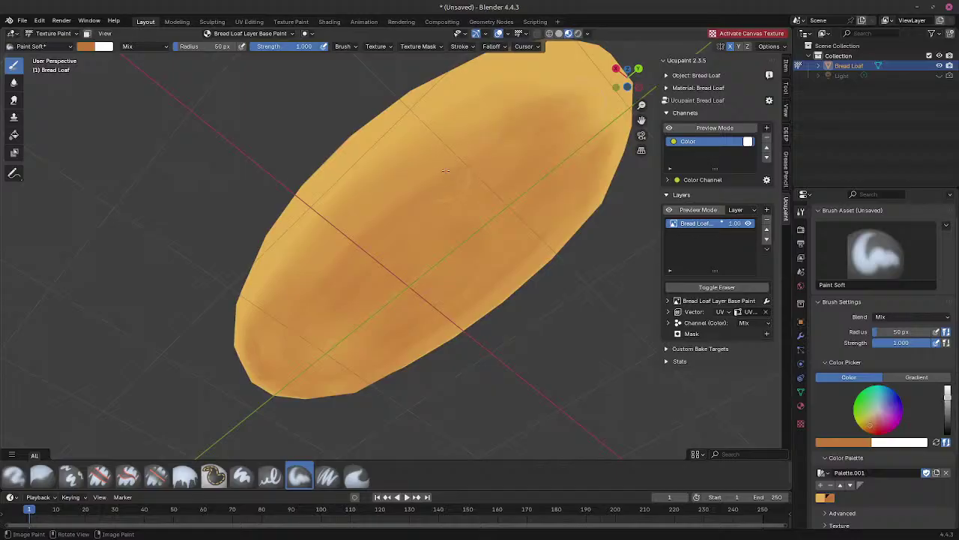
middle_click_drag(373, 206, 436, 202)
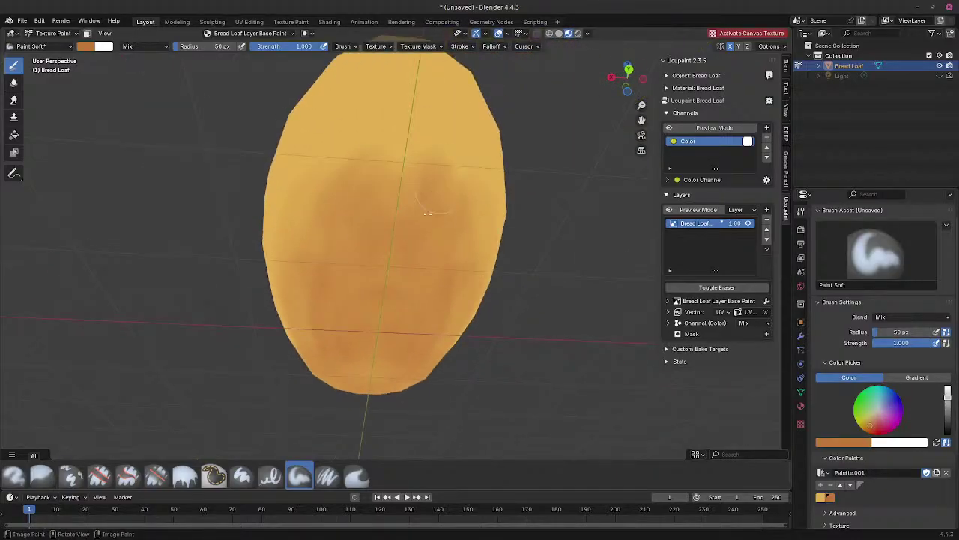
Step: Check the loaf's mesh edges in Edit Mode and return to Texture Paint mode
left_click(49, 33)
left_click(47, 55)
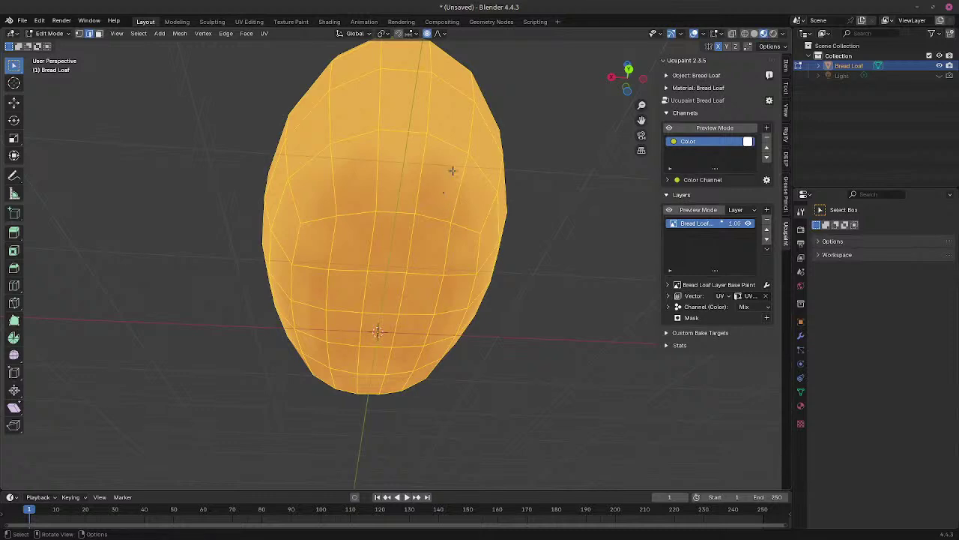
left_click(49, 33)
left_click(47, 101)
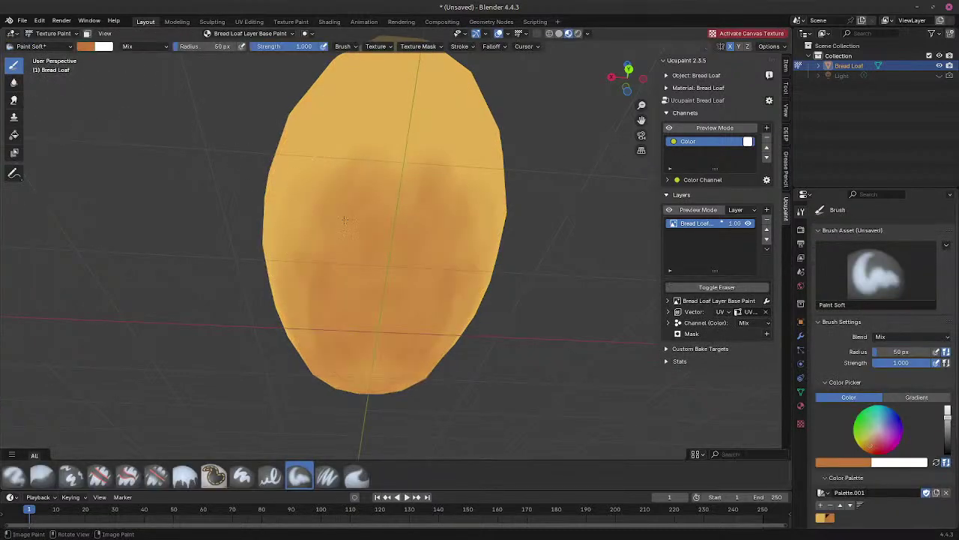
Step: Soften the streaky boundary of the orange-brown shading at the underside's end with the Blur brush
mouse_move(420, 176)
left_mouse_down("shift")
mouse_move(435, 180)
mouse_move(442, 149)
left_mouse_up("shift")
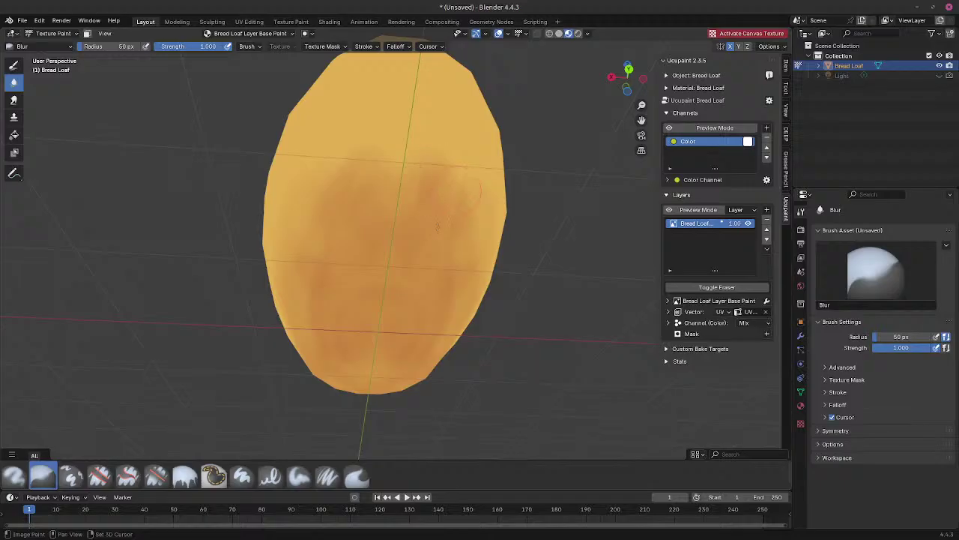
left_click_drag(326, 135, 165, 136, "shift")
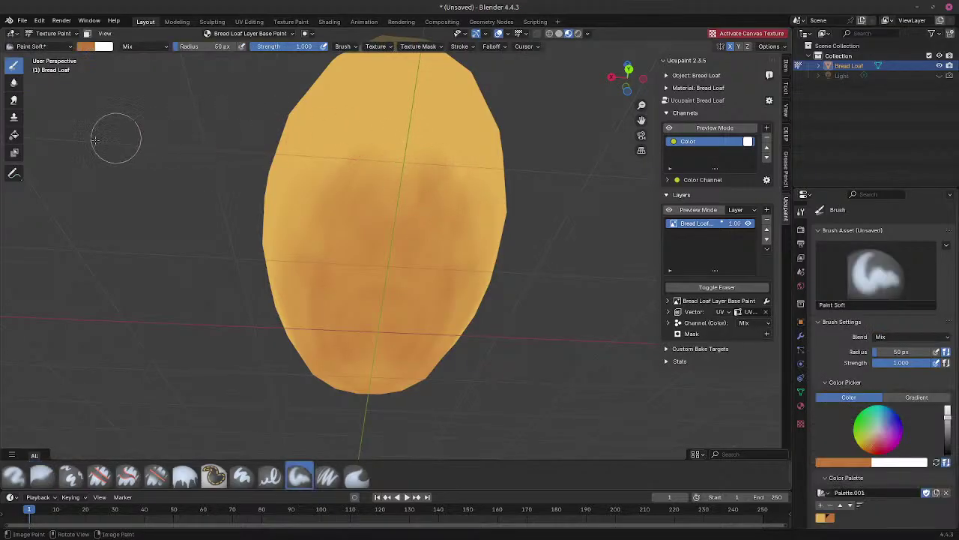
left_click(118, 164, "shift")
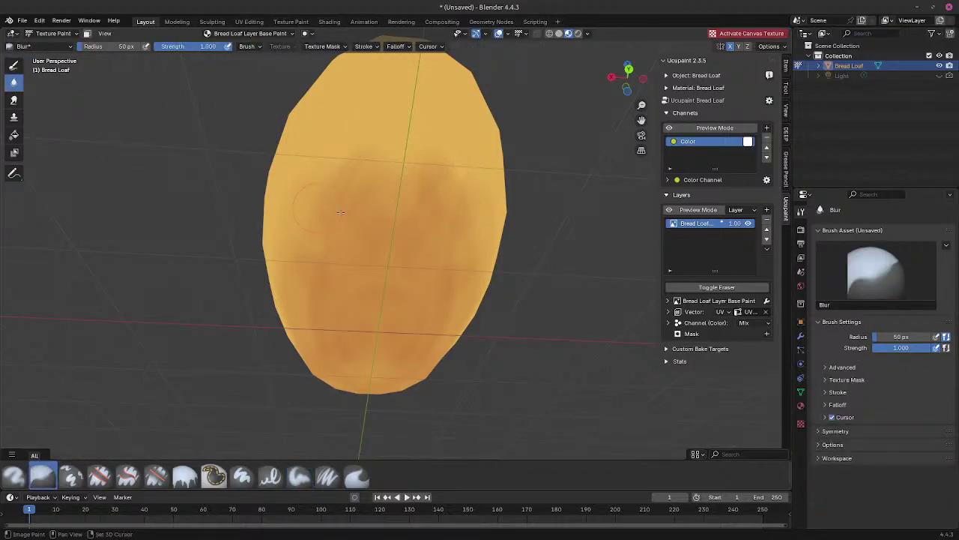
left_click(14, 84)
left_click_drag(345, 294, 338, 288, "shift")
scroll(339, 288, "down", 1)
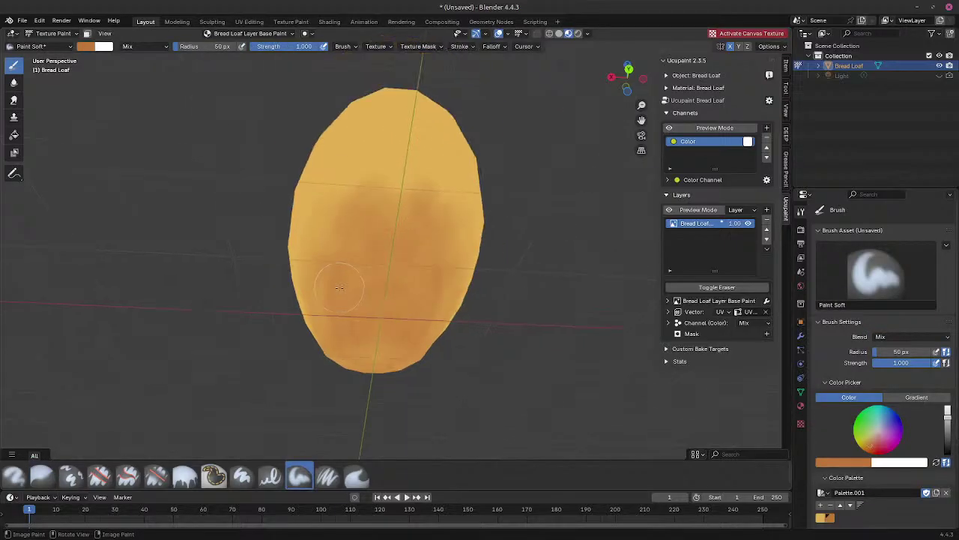
scroll(341, 284, "up", 3)
scroll(352, 283, "down", 1)
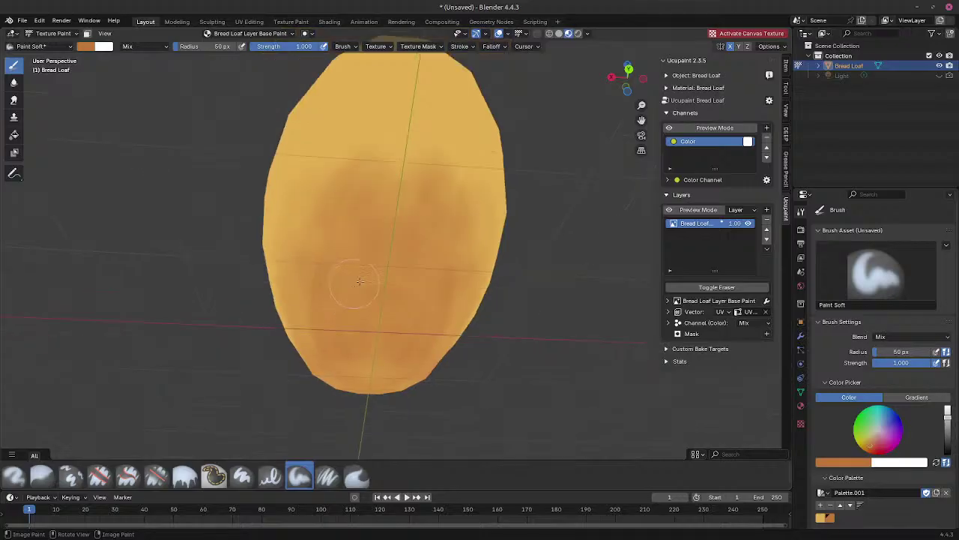
mouse_move(386, 298)
middle_mouse_down()
mouse_move(377, 273)
mouse_move(383, 292)
middle_mouse_up()
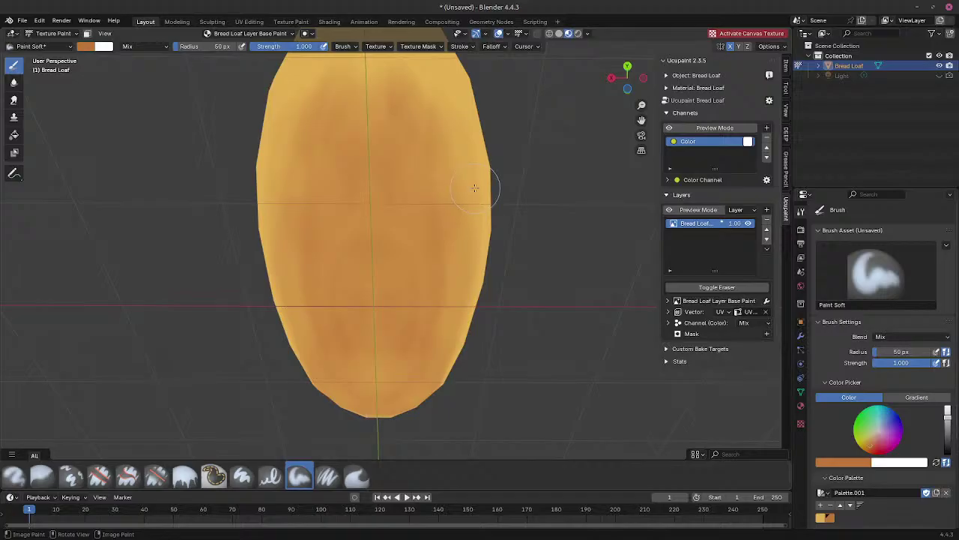
Step: Examine the underside shading from several angles and compare it with the painted texture in the loaf's UV layout
key("b")
mouse_move(512, 154)
middle_mouse_down("shift")
mouse_move(518, 234)
mouse_move(525, 205)
mouse_move(551, 223)
mouse_move(520, 242)
middle_mouse_up("shift")
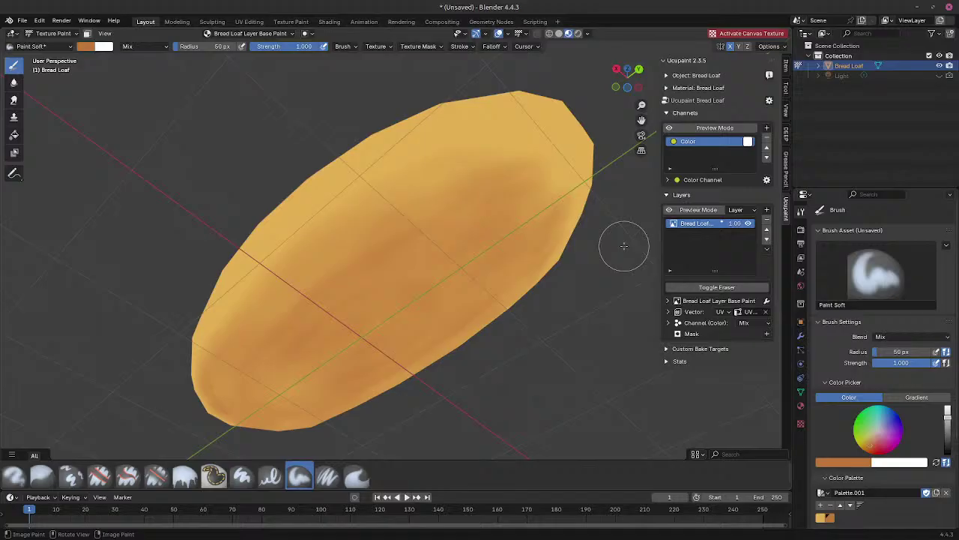
scroll(597, 240, "up", 2)
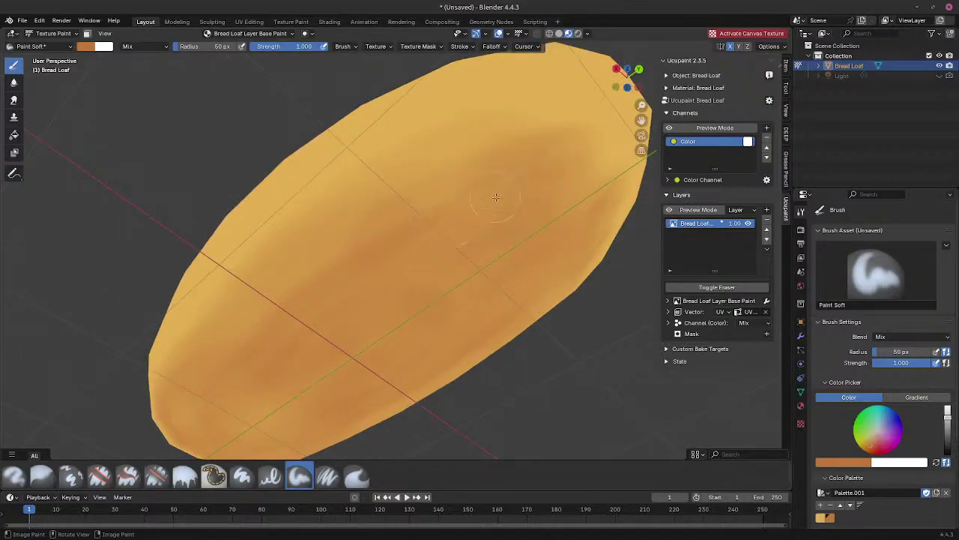
middle_click_drag(496, 197, 379, 140)
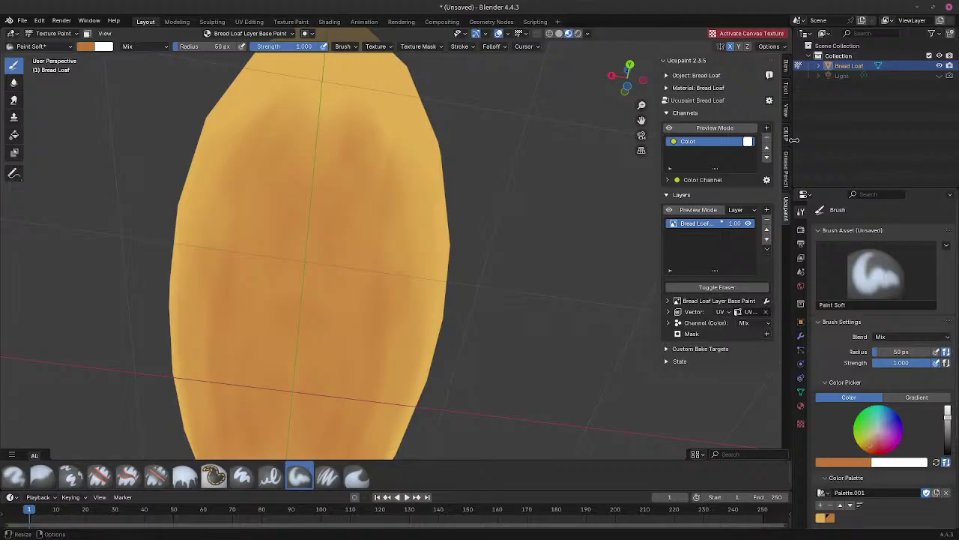
left_click(249, 21)
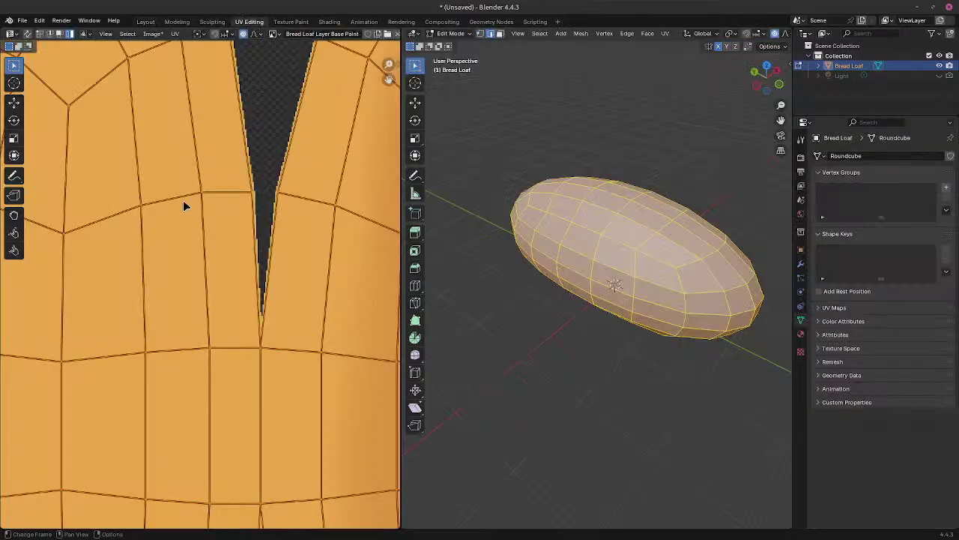
scroll(195, 203, "down", 8)
scroll(223, 212, "up", 3)
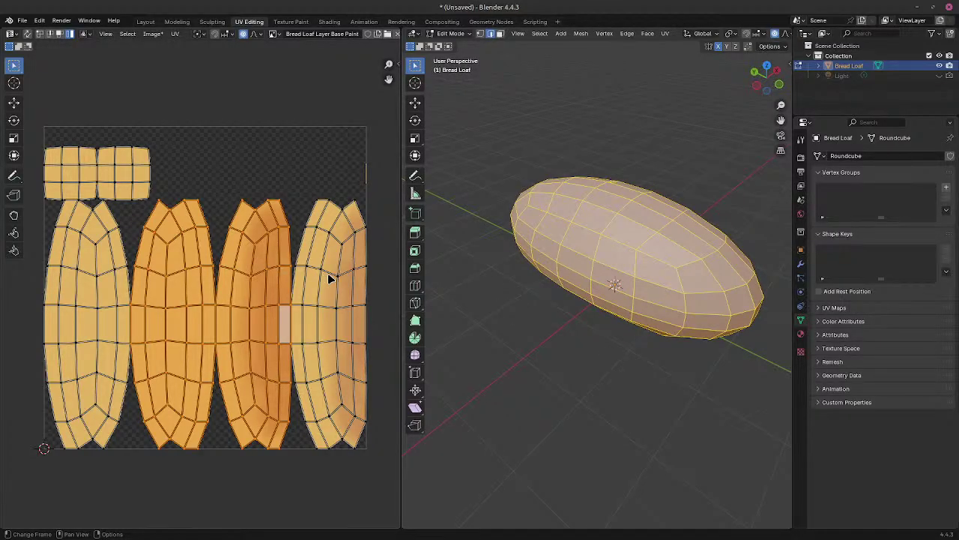
left_click(146, 24)
scroll(436, 216, "down", 1)
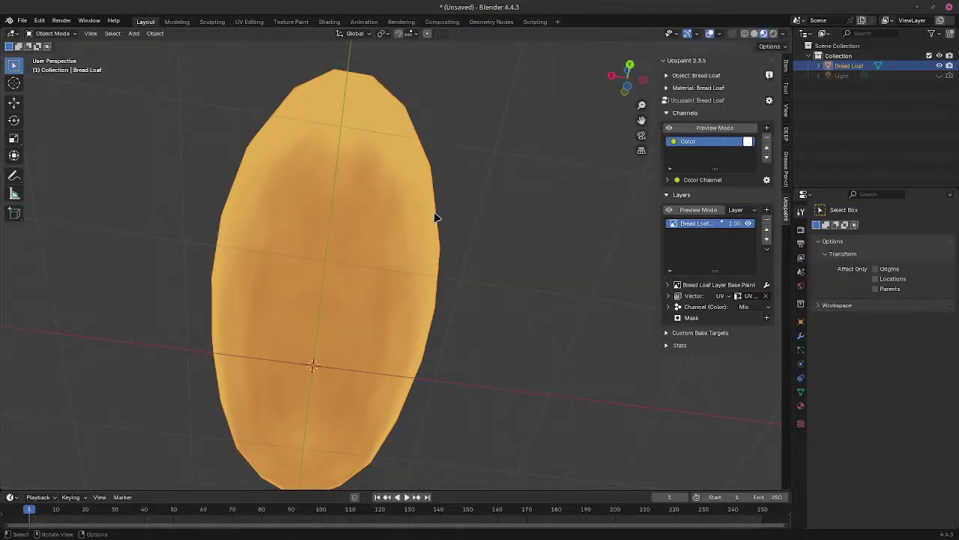
middle_click_drag(300, 214, 413, 208)
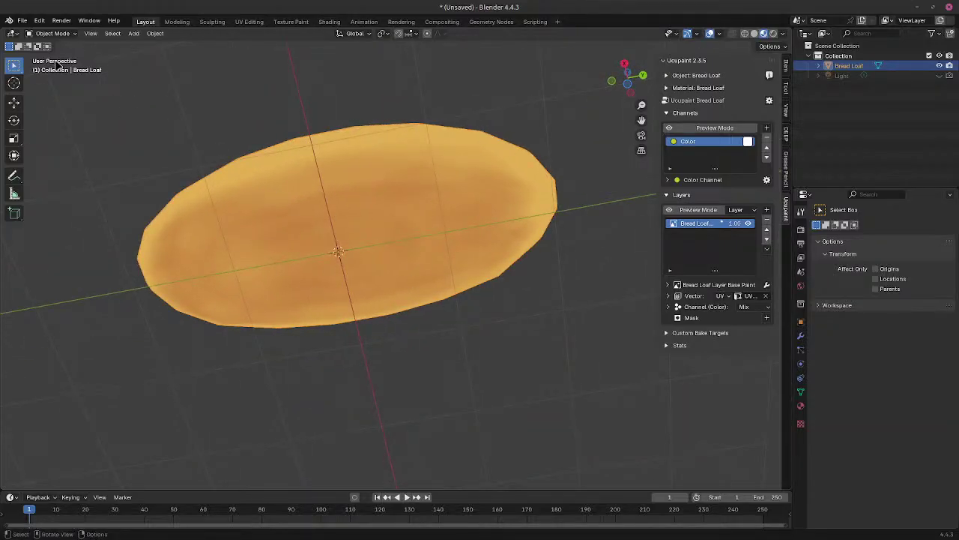
Step: Return to Texture Paint mode and even out the orange-brown shading across the underside
left_click(52, 33)
left_click(47, 99)
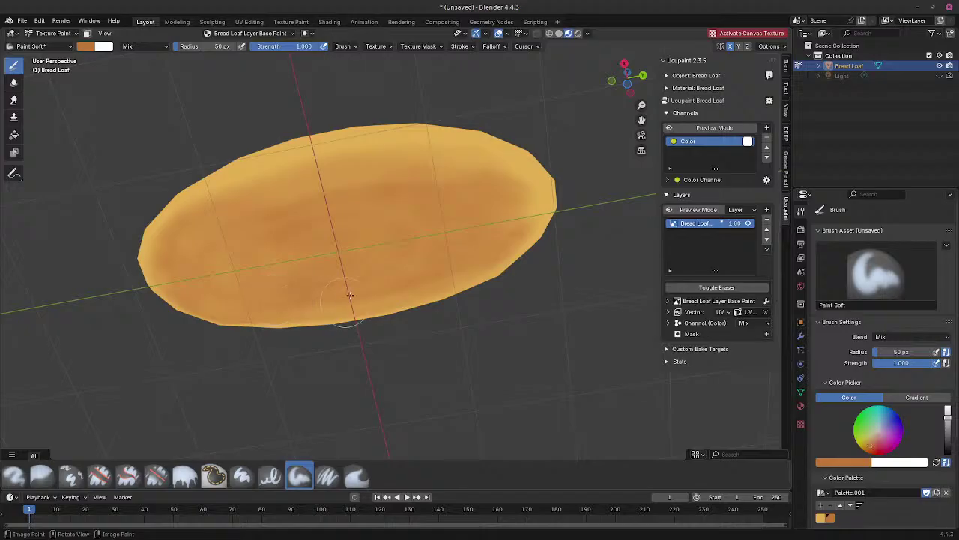
middle_click_drag(419, 287, 283, 305)
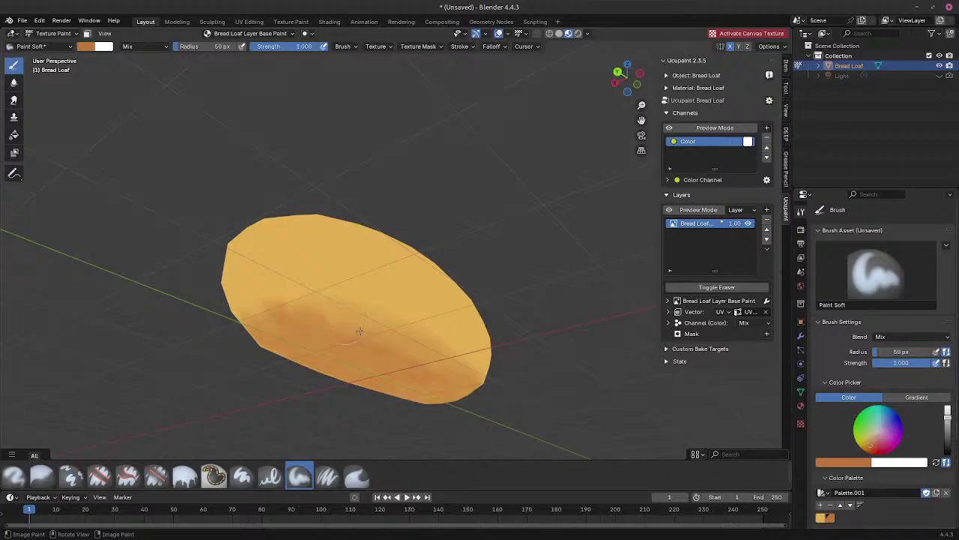
mouse_move(421, 365)
middle_mouse_down()
mouse_move(394, 297)
mouse_move(378, 413)
middle_mouse_up()
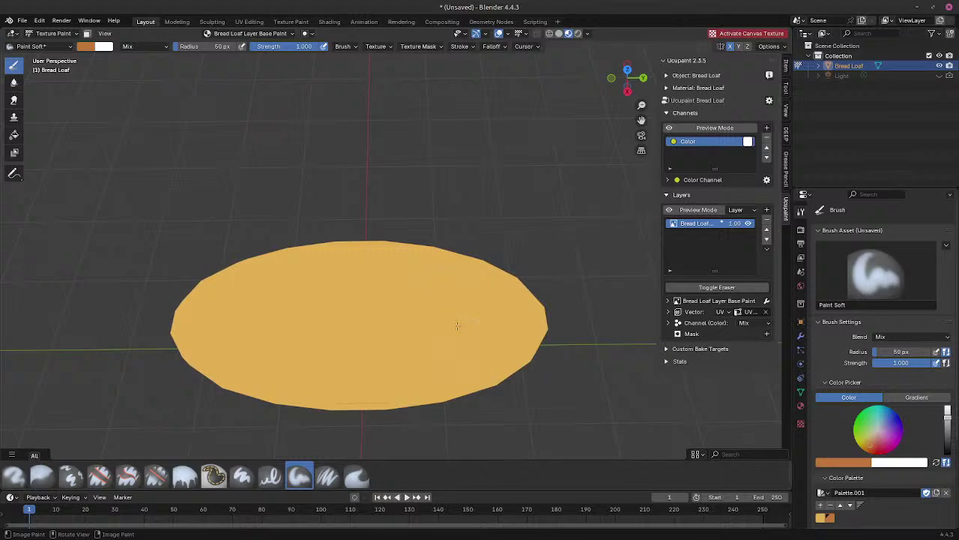
scroll(459, 336, "up", 1)
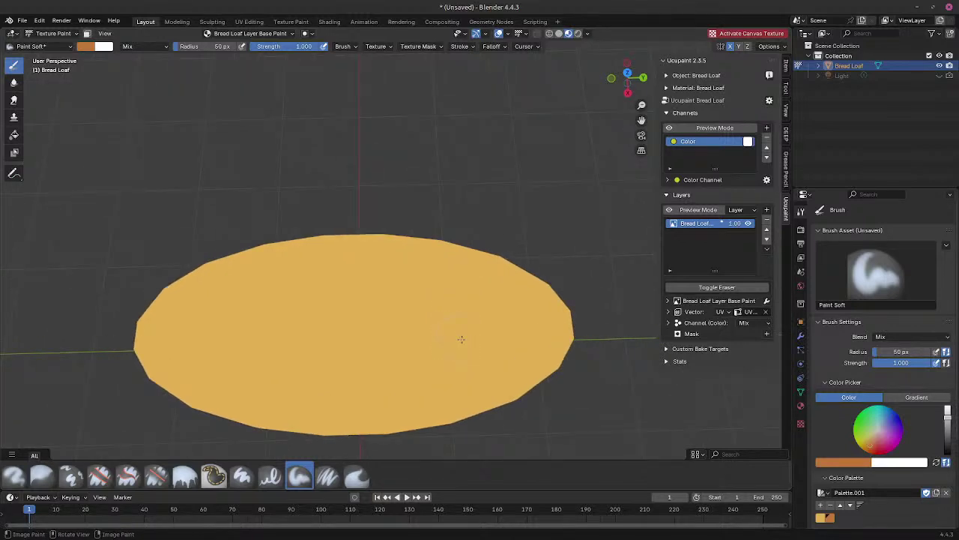
mouse_move(467, 358)
left_mouse_down()
mouse_move(471, 379)
mouse_move(454, 315)
mouse_move(461, 378)
left_mouse_up()
key("ctrl+z")
mouse_move(488, 368)
left_mouse_down()
mouse_move(474, 274)
mouse_move(478, 351)
mouse_move(477, 262)
mouse_move(493, 298)
mouse_move(491, 344)
mouse_move(486, 291)
left_mouse_up()
key("ctrl+z")
Step: With a 25 px brush and X and Y mirroring, paint a wide tapered orange-brown band across the loaf's top centre and a narrower one near each end
mouse_move(481, 374)
left_mouse_down()
mouse_move(469, 400)
mouse_move(480, 283)
mouse_move(460, 248)
left_mouse_up()
mouse_move(359, 300)
left_mouse_down()
mouse_move(355, 236)
mouse_move(356, 245)
left_mouse_up()
mouse_move(375, 367)
left_mouse_down()
mouse_move(375, 327)
mouse_move(370, 362)
left_mouse_up()
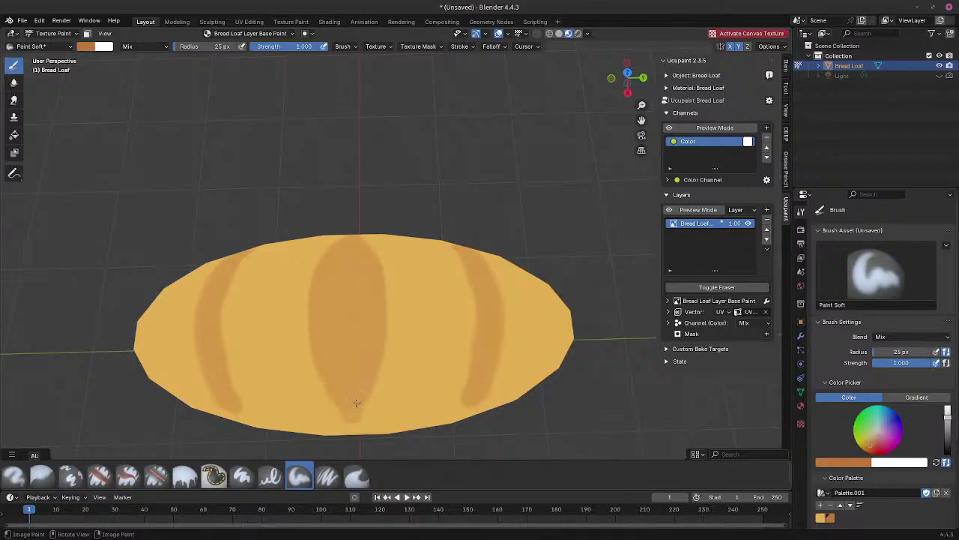
scroll(281, 384, "down", 3)
mouse_move(281, 384)
middle_mouse_down()
mouse_move(353, 353)
mouse_move(232, 313)
mouse_move(346, 346)
mouse_move(424, 305)
mouse_move(388, 352)
mouse_move(401, 346)
mouse_move(404, 368)
middle_mouse_up()
scroll(334, 353, "up", 4)
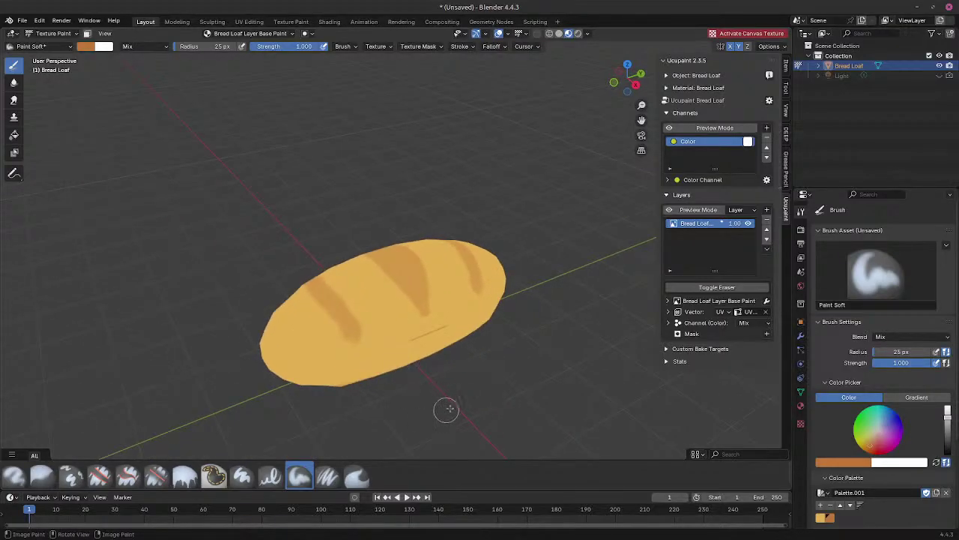
mouse_move(446, 410)
middle_mouse_down()
mouse_move(486, 286)
mouse_move(477, 272)
mouse_move(499, 279)
middle_mouse_up()
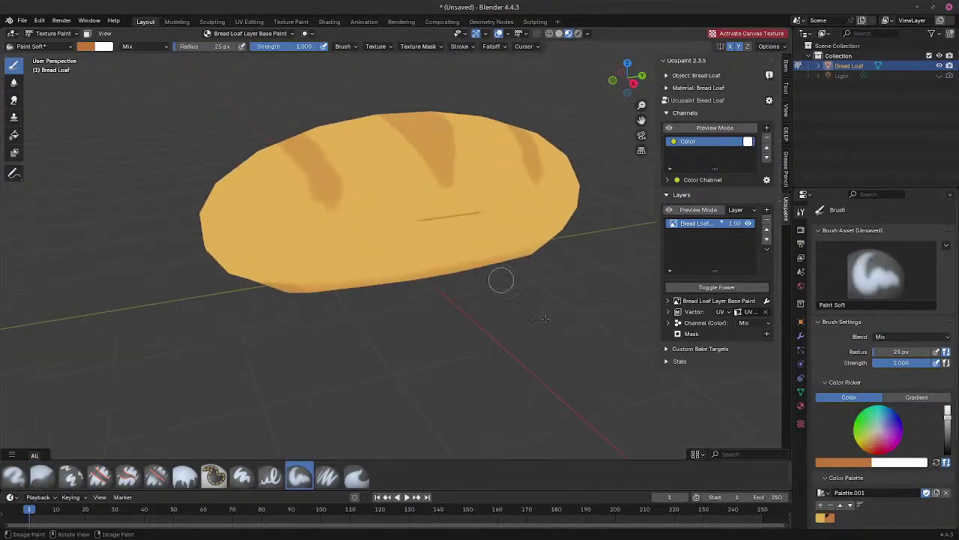
Step: Pick the golden palette colour, paint over the stray dark line on the loaf's side and clean up the bands' lower tips
left_click(824, 518)
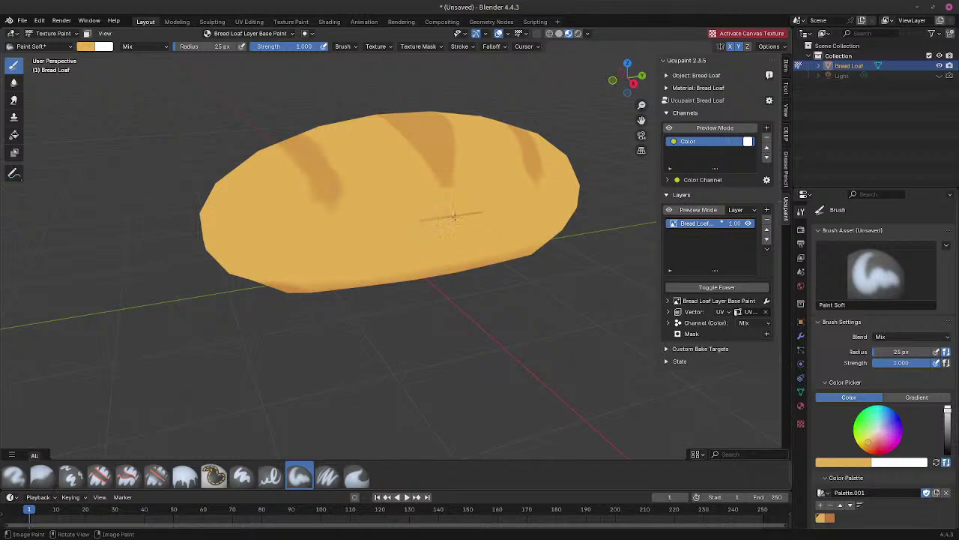
middle_click_drag(434, 217, 349, 228)
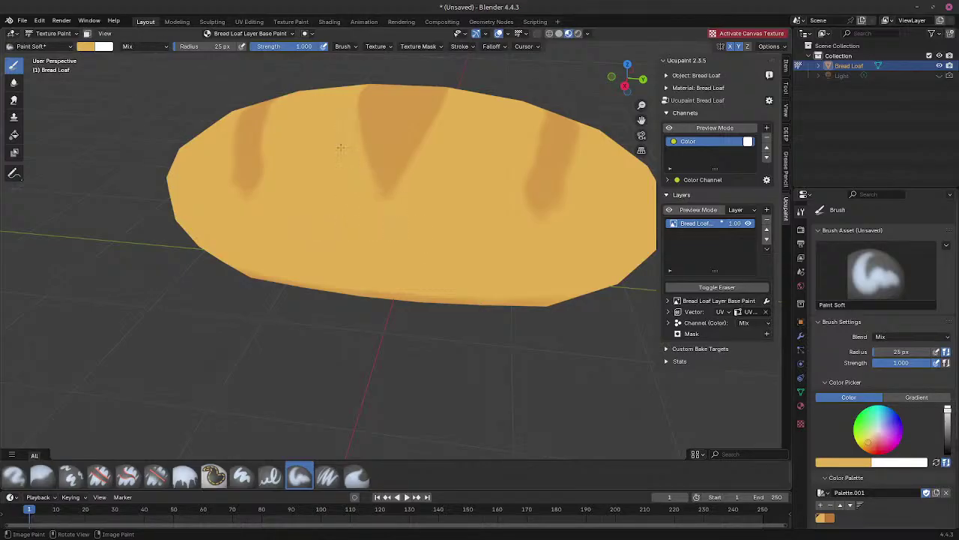
middle_click_drag(340, 147, 395, 241)
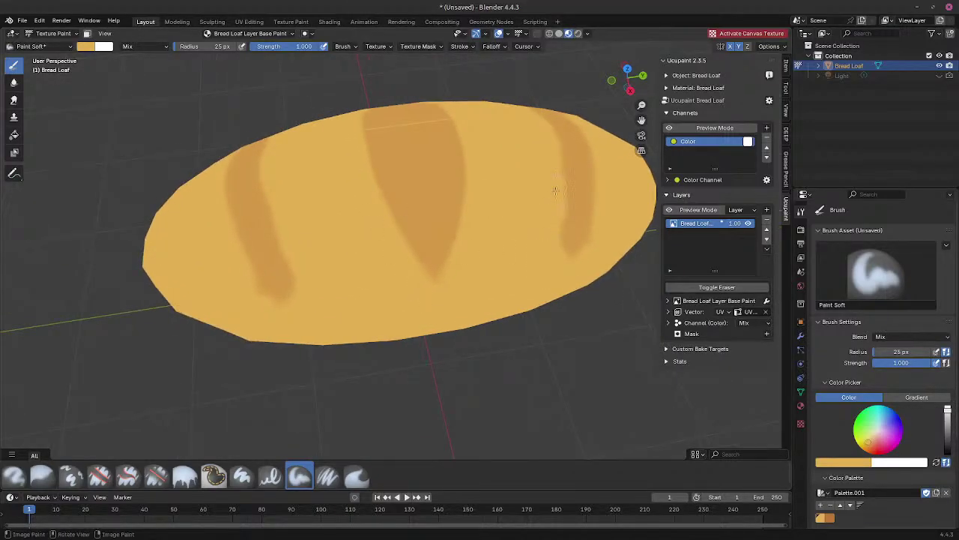
mouse_move(551, 253)
middle_mouse_down()
mouse_move(553, 221)
mouse_move(598, 188)
middle_mouse_up()
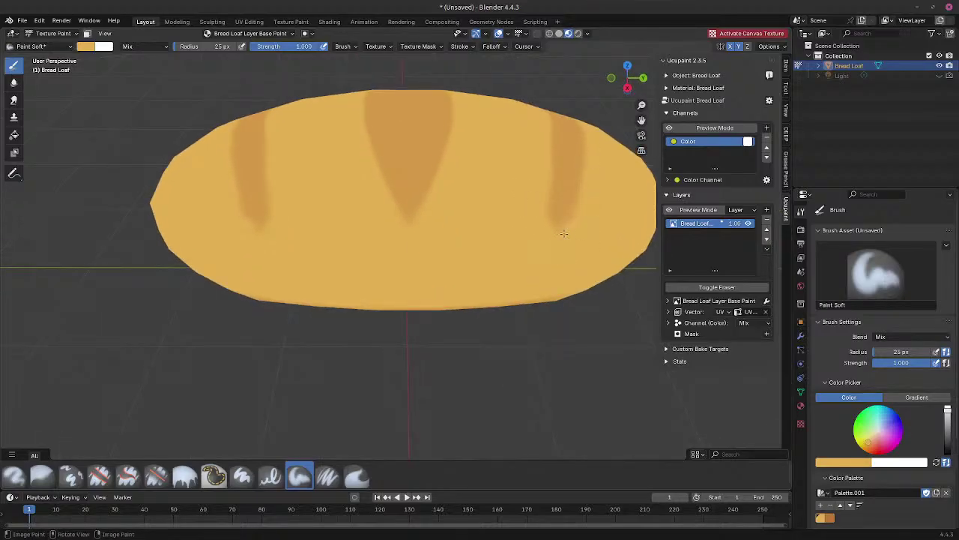
mouse_move(550, 240)
middle_mouse_down()
mouse_move(473, 170)
mouse_move(417, 188)
mouse_move(407, 172)
mouse_move(368, 238)
middle_mouse_up()
Step: Sample the orange-brown, thicken the band near the loaf's end and even out the shading along the lower side
key("s")
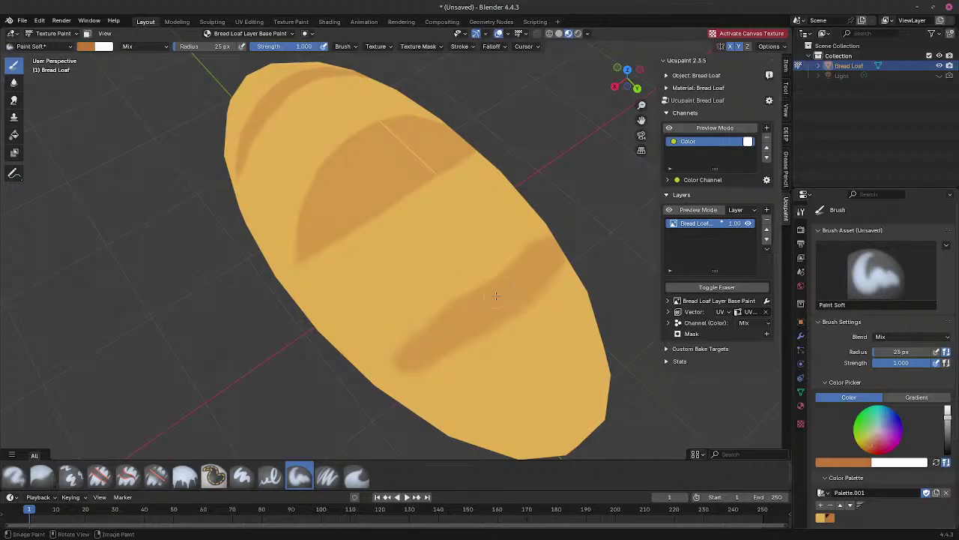
mouse_move(498, 285)
left_mouse_down()
mouse_move(523, 257)
mouse_move(476, 300)
mouse_move(547, 257)
left_mouse_up()
middle_click_drag(407, 300, 373, 293)
scroll(372, 293, "up", 2)
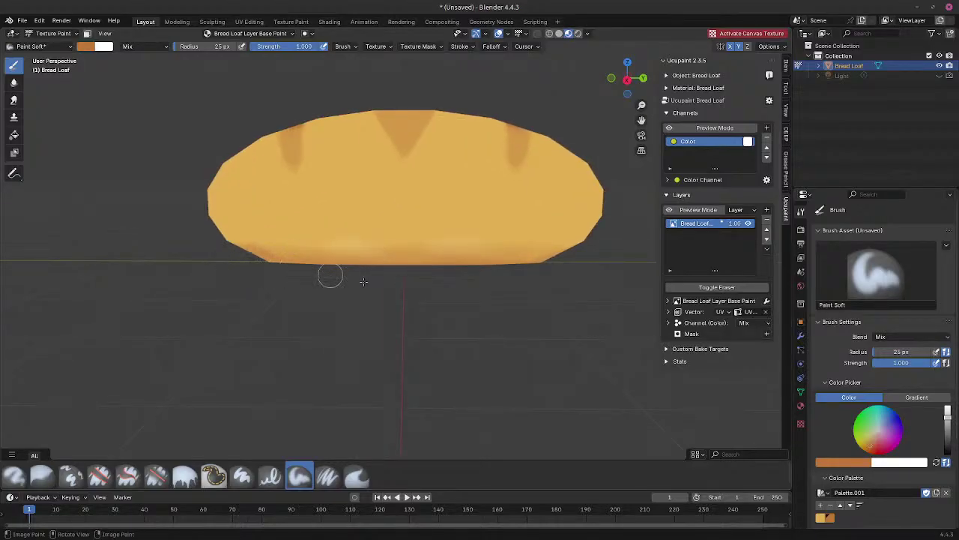
left_click_drag(327, 247, 488, 249)
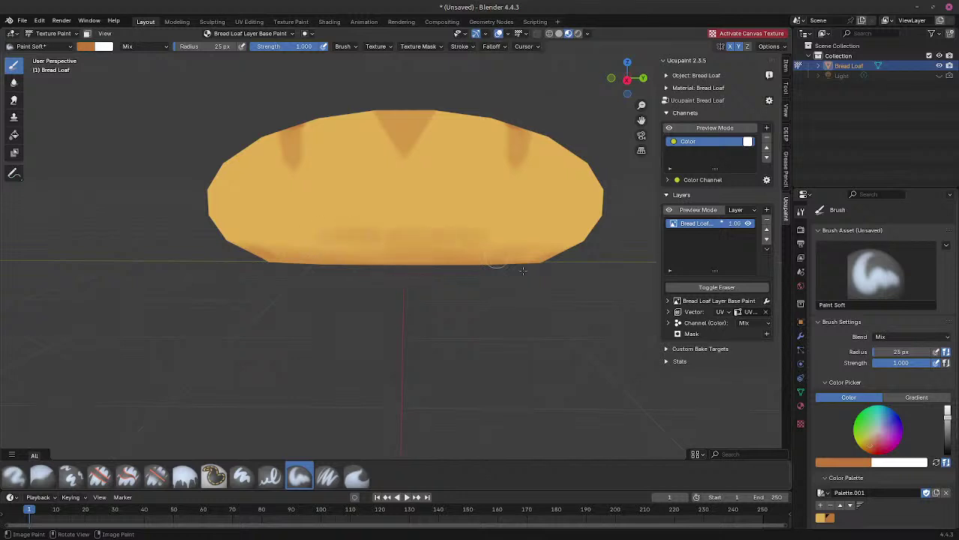
key("ctrl+z")
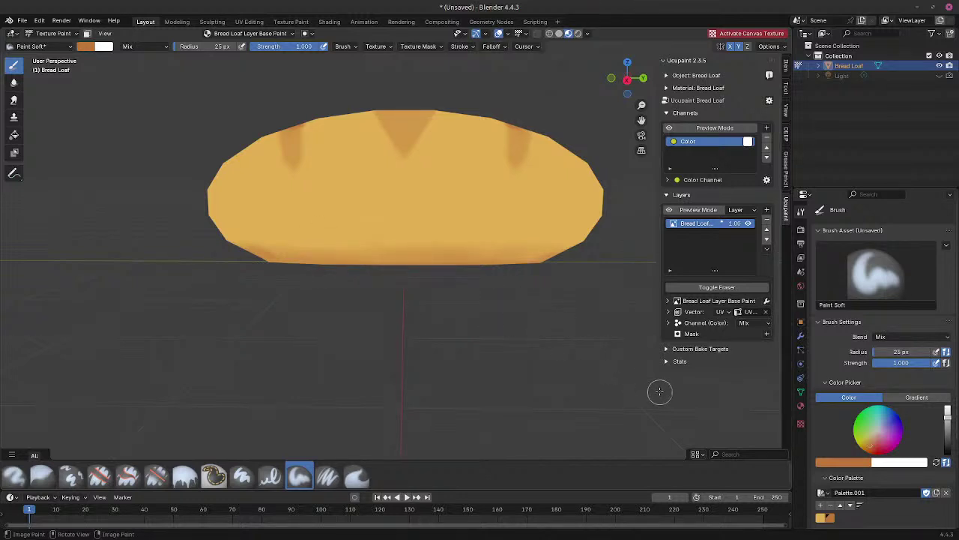
Step: Try painting mirrored pale cream patches on the loaf's side, and undo them
mouse_move(315, 207)
left_mouse_down()
mouse_move(327, 229)
mouse_move(288, 228)
left_mouse_up()
key("ctrl+z")
mouse_move(351, 208)
left_mouse_down()
mouse_move(311, 234)
mouse_move(277, 196)
mouse_move(371, 179)
mouse_move(300, 201)
left_mouse_up()
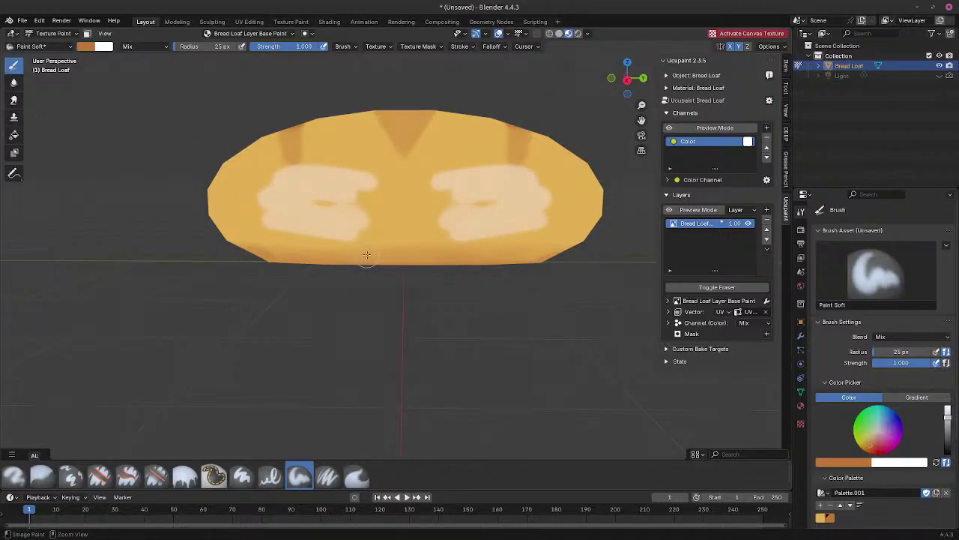
key("ctrl+z")
scroll(390, 242, "down", 2)
scroll(388, 142, "up", 1)
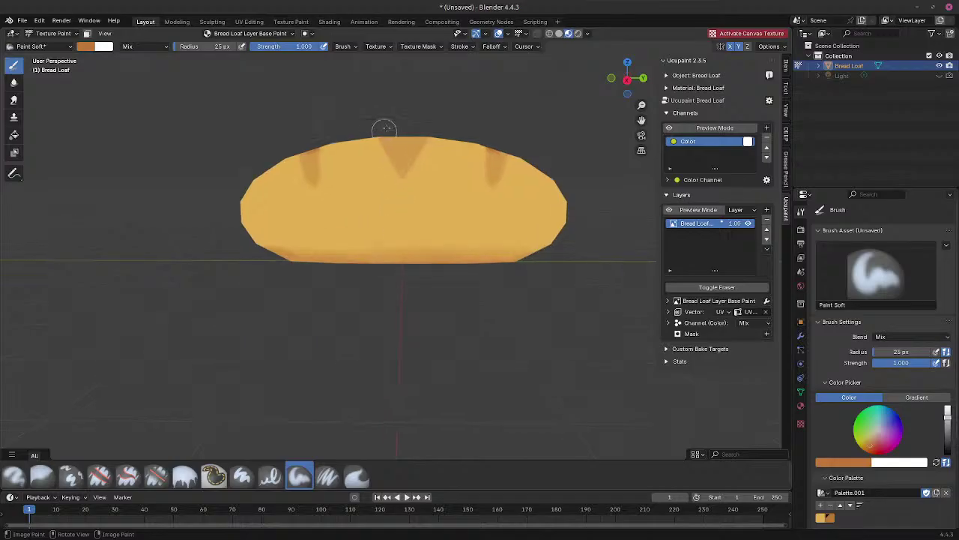
Step: Switch the bread loaf from texture painting to Object Mode and shade it smooth
scroll(407, 132, "up", 1)
mouse_move(479, 174)
middle_mouse_down()
mouse_move(434, 261)
mouse_move(457, 245)
mouse_move(443, 250)
mouse_move(450, 270)
mouse_move(475, 283)
mouse_move(445, 251)
middle_mouse_up()
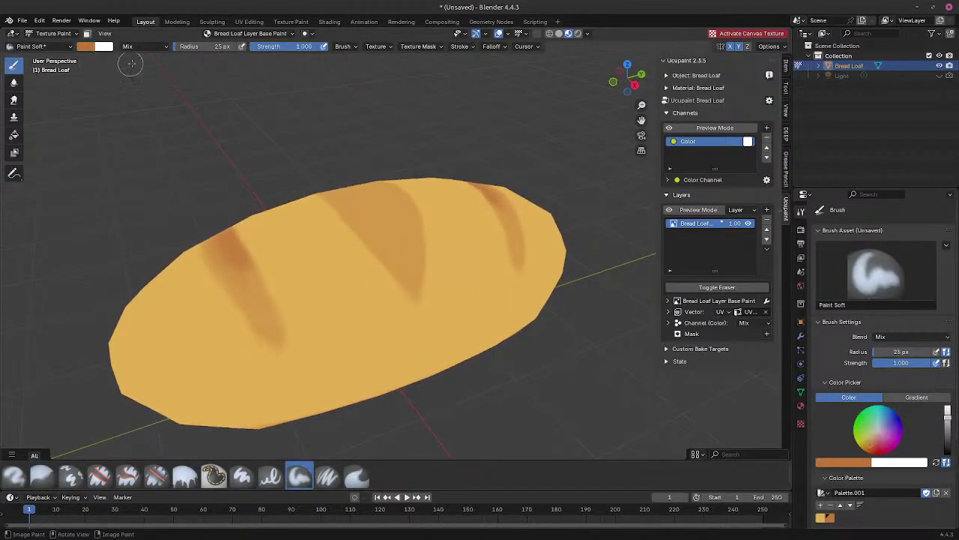
key("Tab")
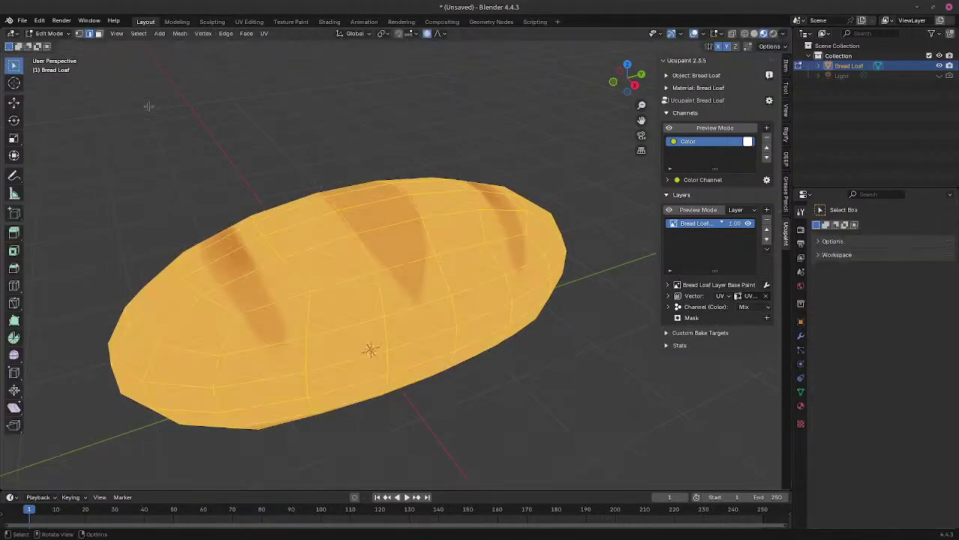
left_click(49, 33)
left_click(64, 46)
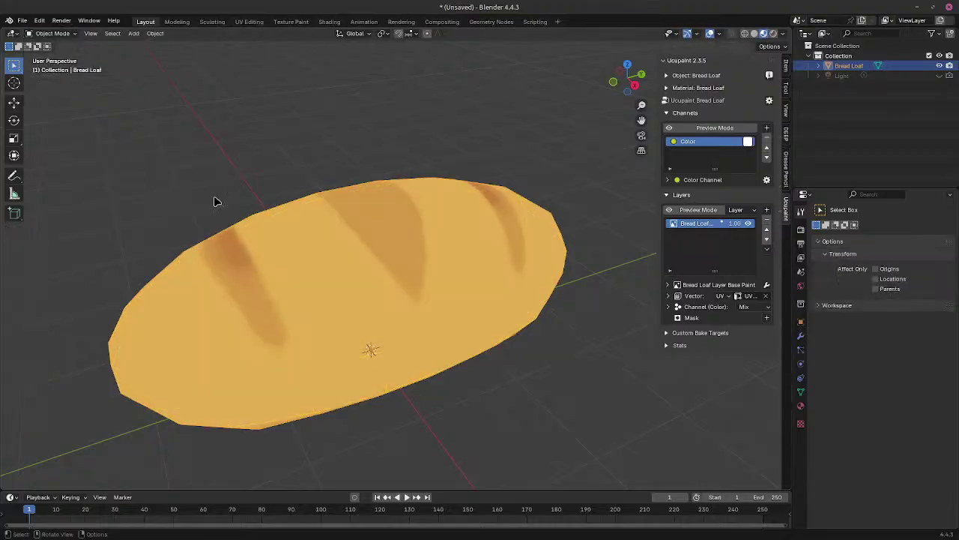
left_click(155, 33)
mouse_move(217, 65)
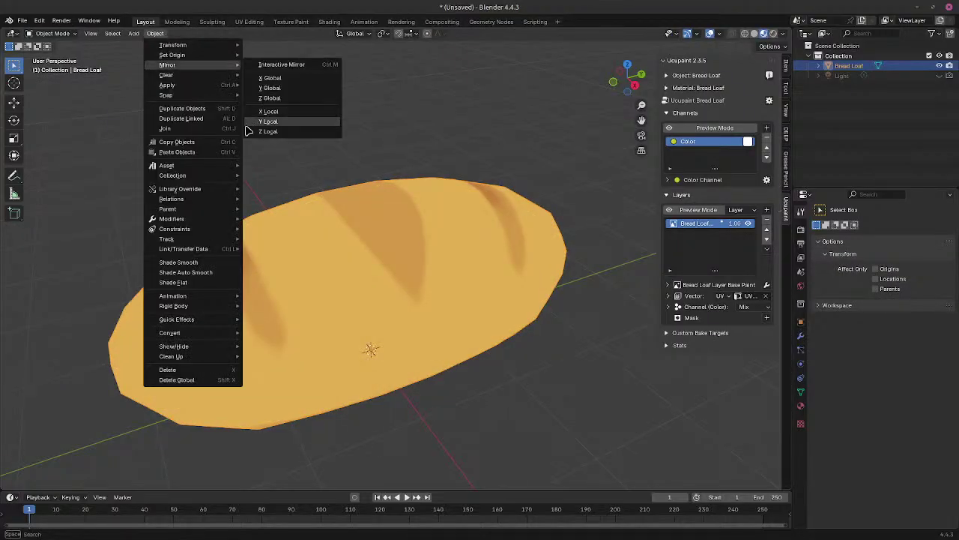
left_click(196, 262)
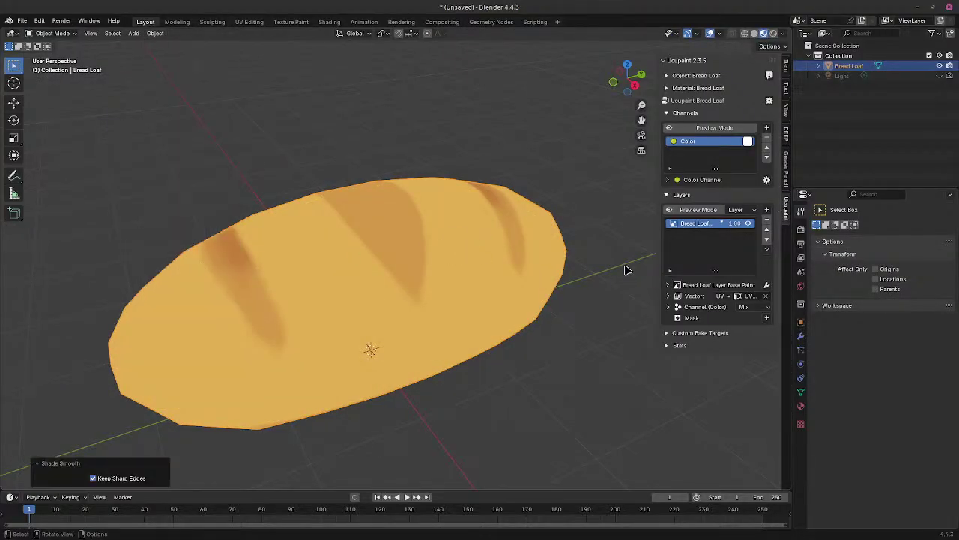
Step: Add a Subdivision Surface modifier to the bread loaf
left_click(800, 335)
left_click(875, 229)
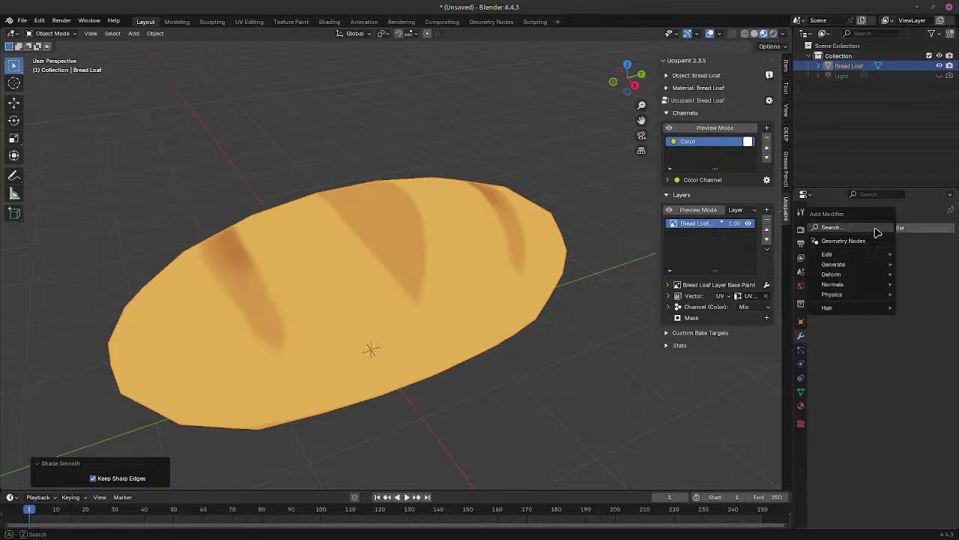
left_click(846, 228)
type("sub")
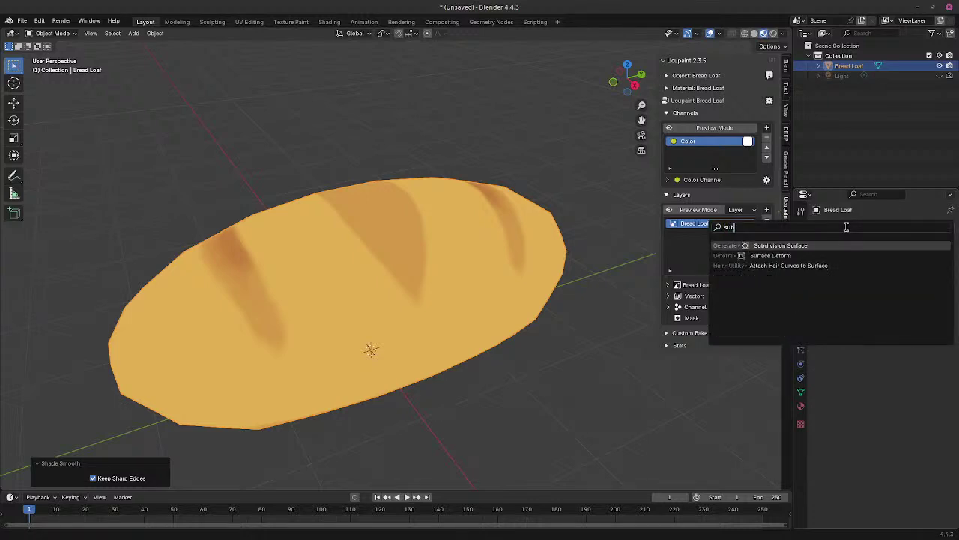
left_click(826, 246)
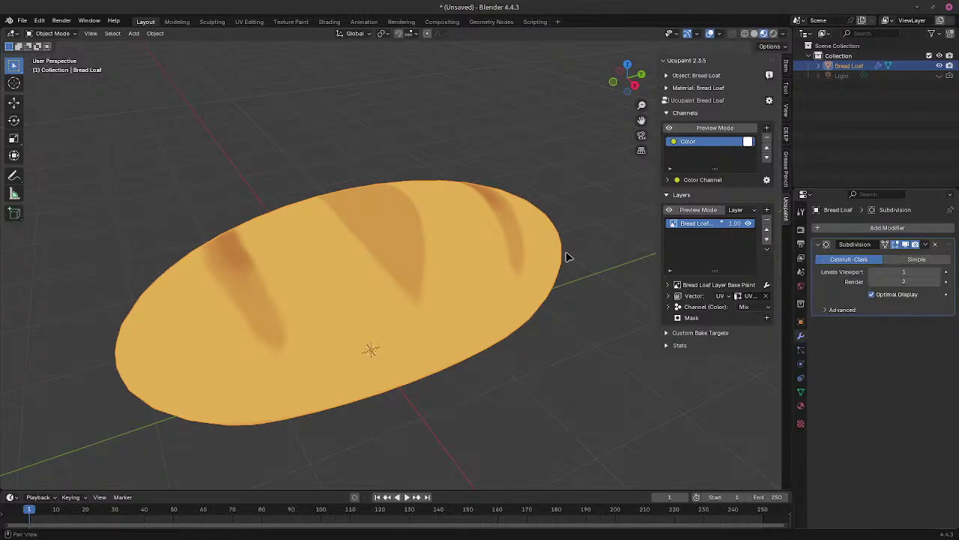
Step: Compare the loaf's mesh in Edit Mode with its subdivided shape in Object Mode, and collapse the Subdivision modifier's settings
middle_click_drag(567, 255, 619, 255)
scroll(547, 260, "up", 4)
key("Tab")
middle_click_drag(619, 240, 639, 243)
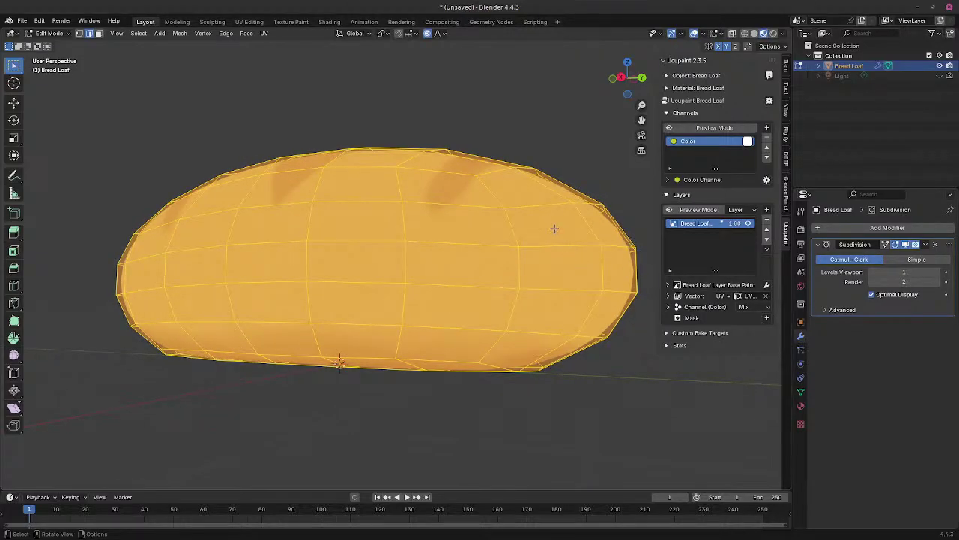
middle_click_drag(555, 227, 562, 288)
key("Tab")
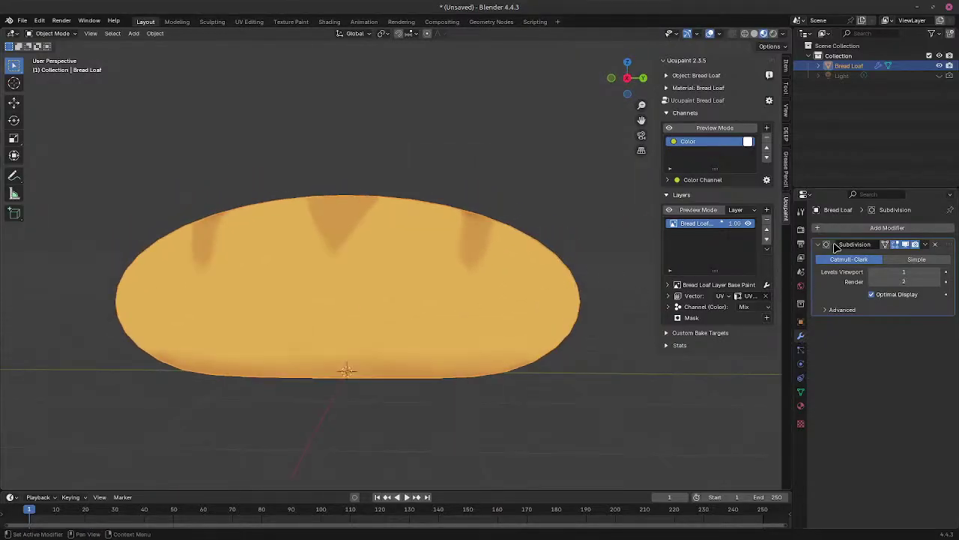
left_click(820, 244)
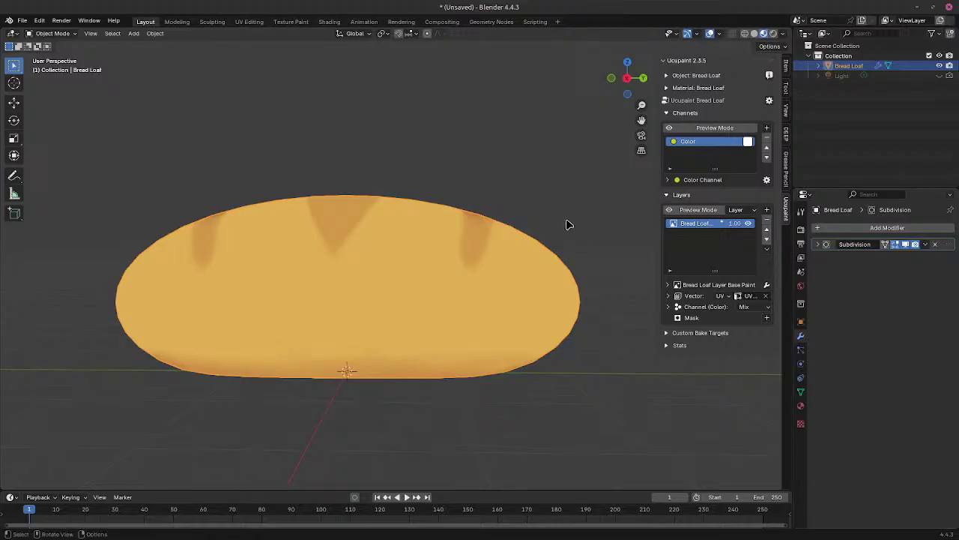
Step: Examine the painted bands on the smoothed loaf from the side, at an angle and from above
middle_click_drag(527, 287, 515, 302)
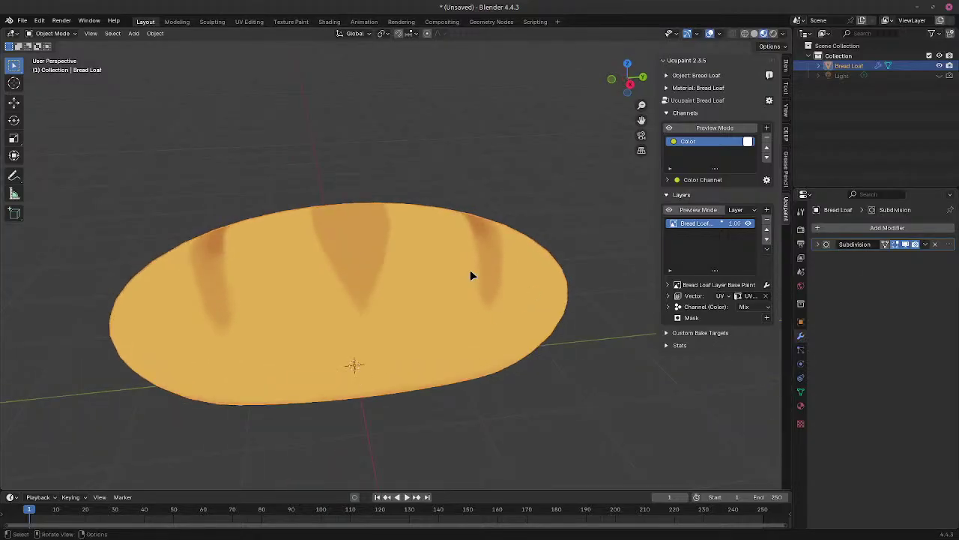
middle_click_drag(445, 266, 469, 310)
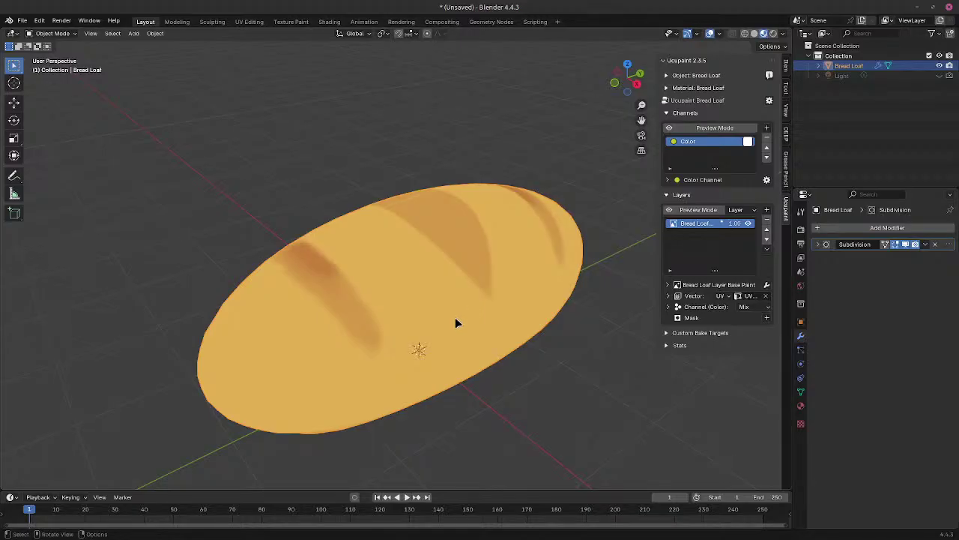
scroll(456, 321, "up", 3)
scroll(458, 322, "down", 2)
middle_click_drag(458, 321, 460, 292, "shift")
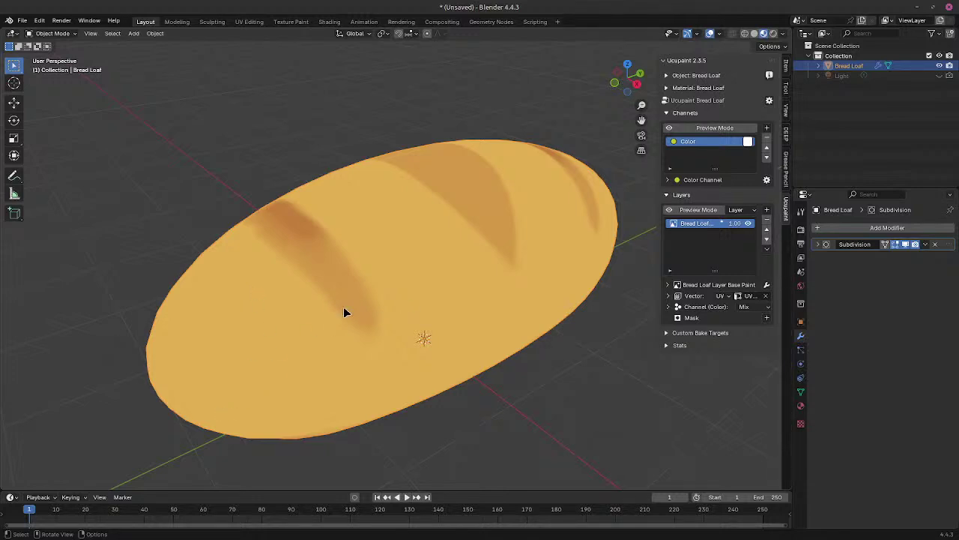
middle_click_drag(343, 312, 439, 296)
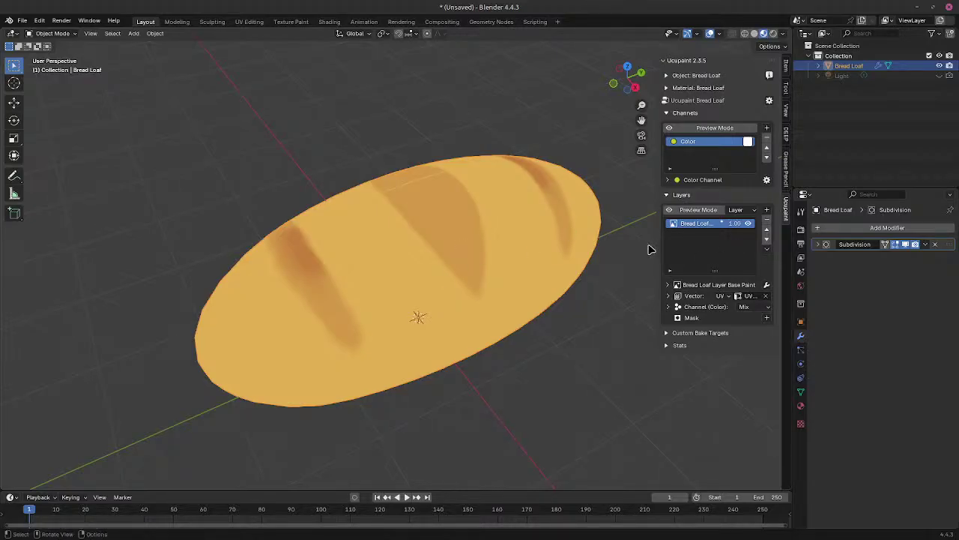
middle_click_drag(533, 223, 471, 229)
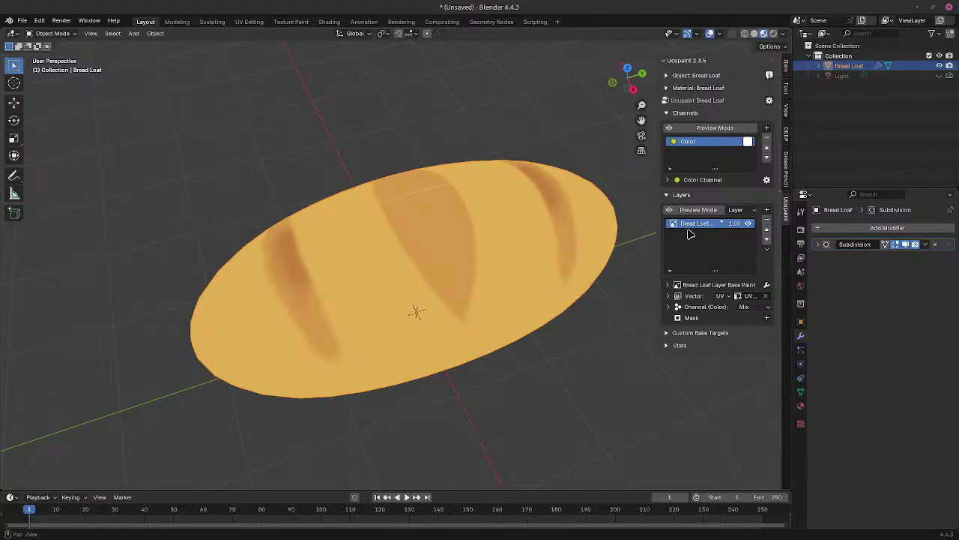
middle_click_drag(635, 215, 540, 263)
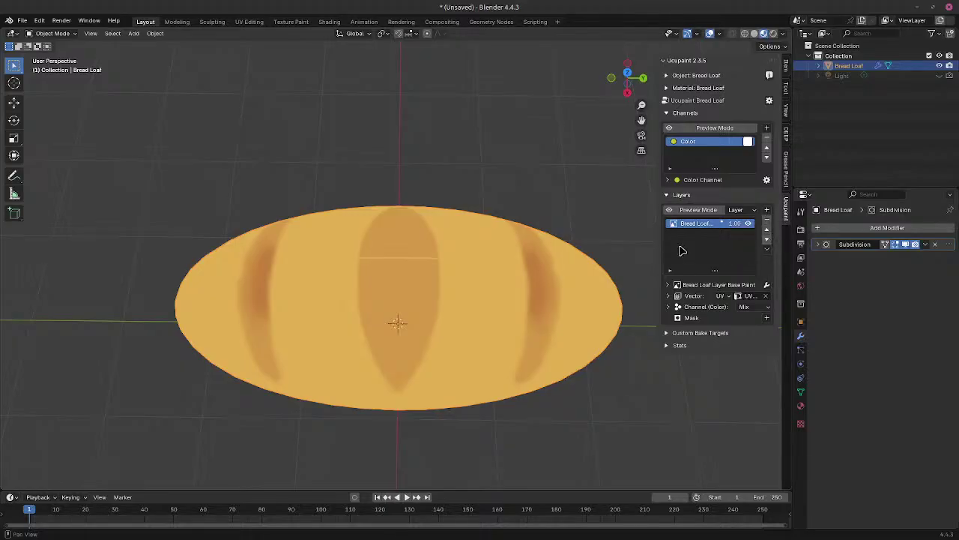
Step: Add a new 1024 image layer named "Bread Loaf Slice Mask" to the Color channel with Mix blending
left_click(768, 211)
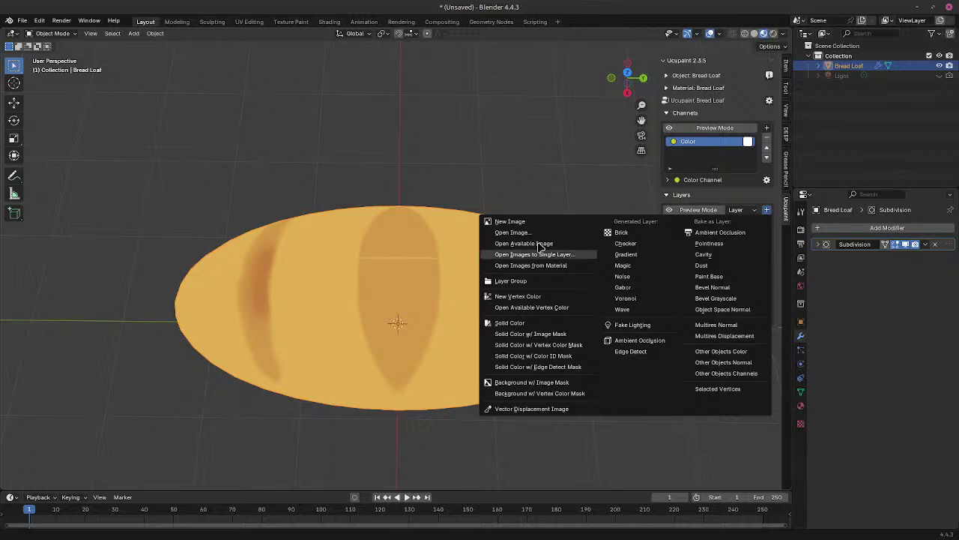
left_click(503, 219)
left_click(516, 228)
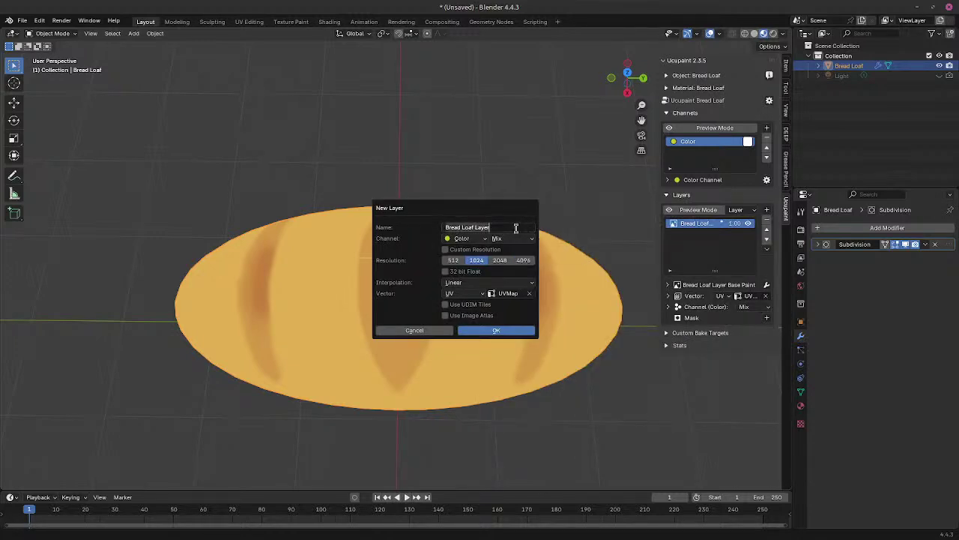
left_click(516, 228)
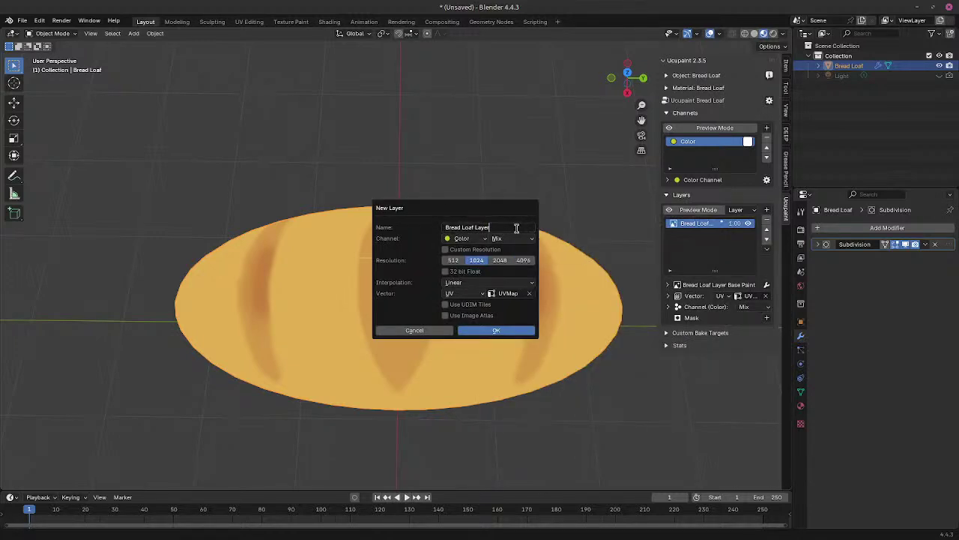
key("BackSpace")
key("BackSpace")
key("BackSpace")
key("BackSpace")
key("BackSpace")
type("Slice Mask")
left_click(476, 332)
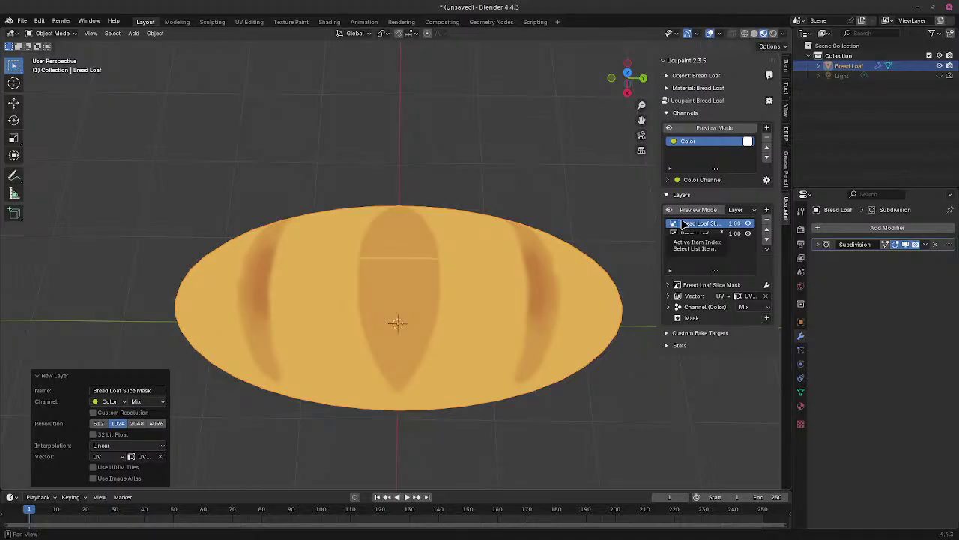
Step: Return to Texture Paint mode and flood the Bread Loaf Slice Mask layer with the orange-brown colour using the Fill brush
middle_click_drag(428, 347, 407, 243)
middle_click_drag(517, 304, 437, 310)
scroll(515, 307, "up", 3)
scroll(437, 310, "down", 2)
scroll(437, 309, "up", 1)
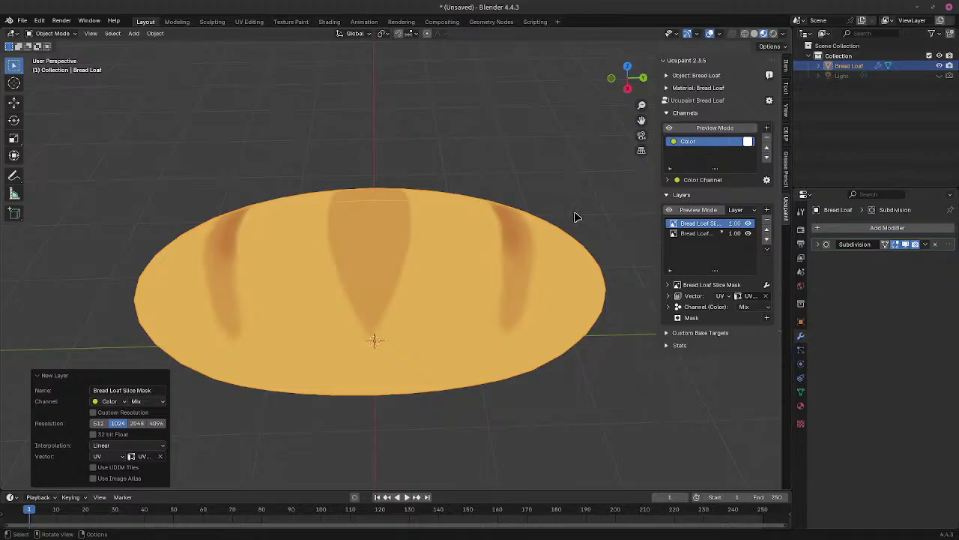
middle_click_drag(518, 203, 527, 210)
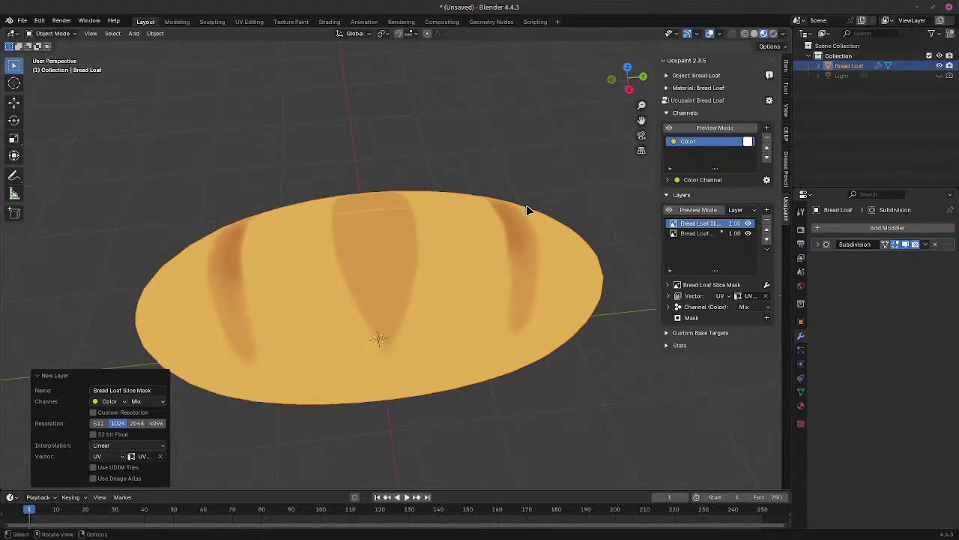
left_click(52, 33)
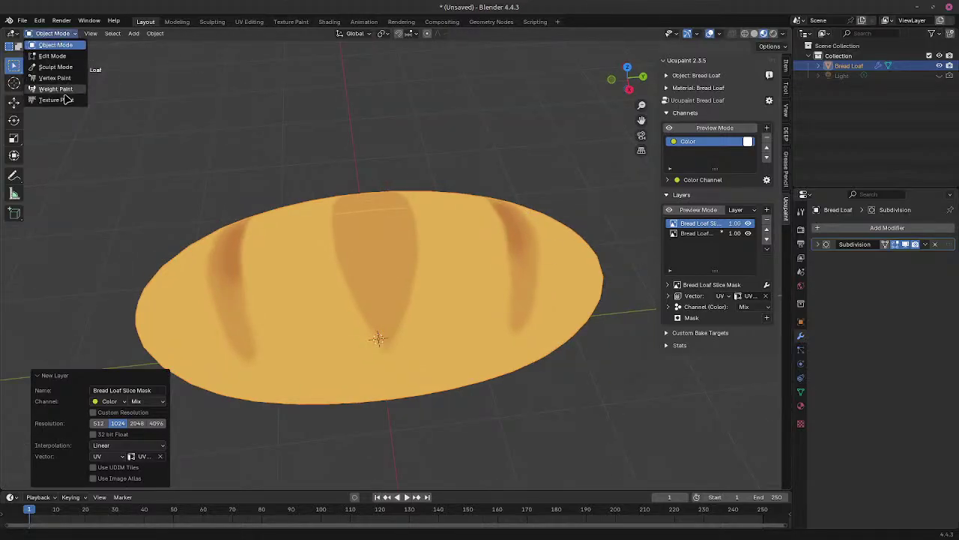
left_click(64, 100)
left_click(86, 46)
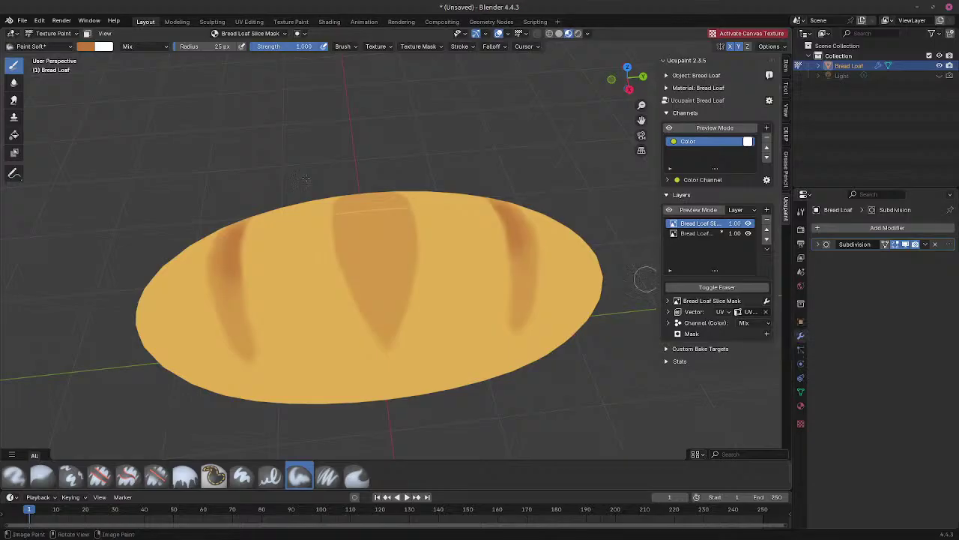
left_click(18, 46)
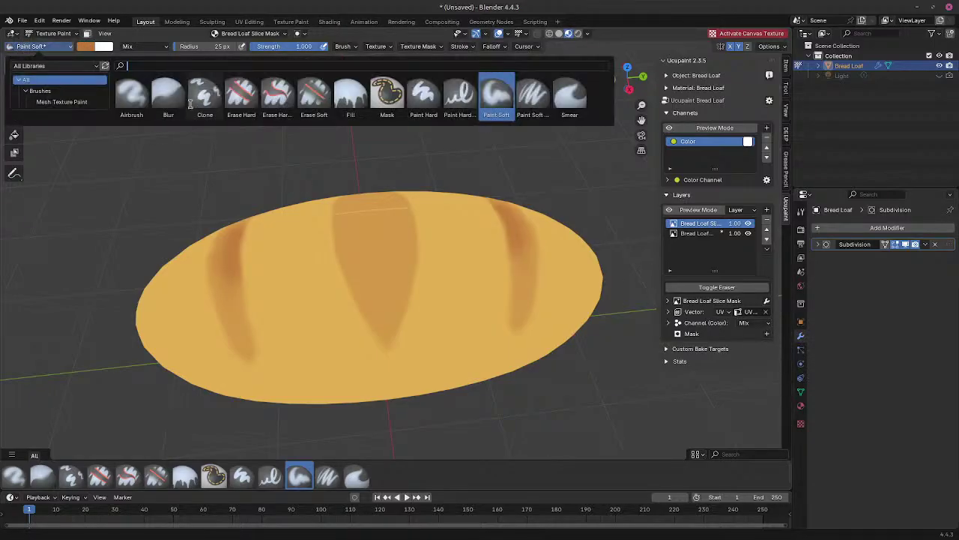
left_click(355, 102)
left_click(474, 231)
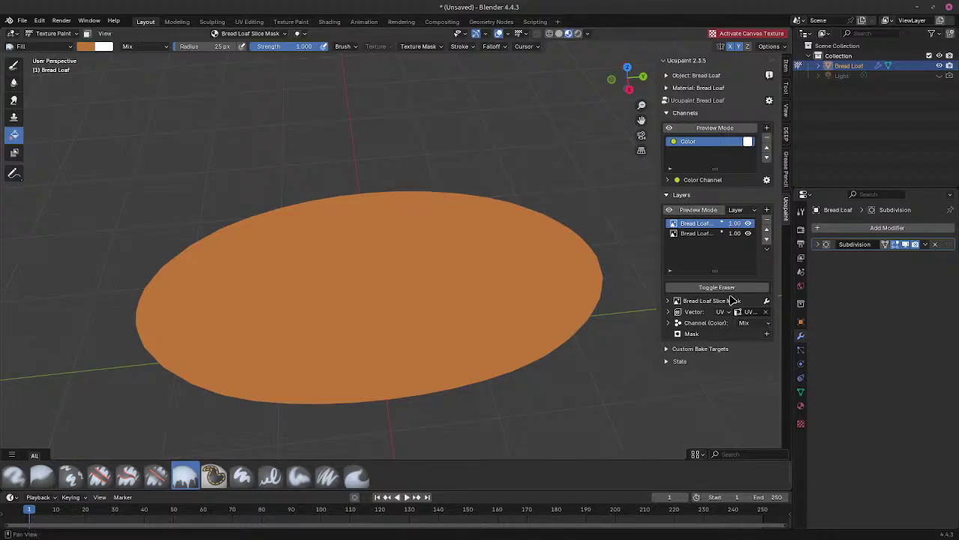
Step: Add a 1024 image mask to the slice layer, with White (Full Opacity) colour and Multiply blending
left_click(767, 334)
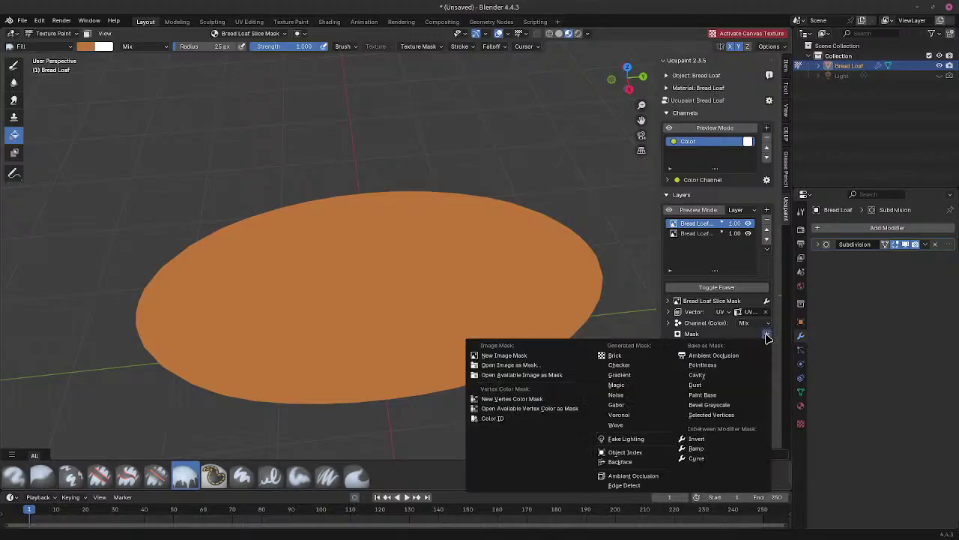
left_click(506, 356)
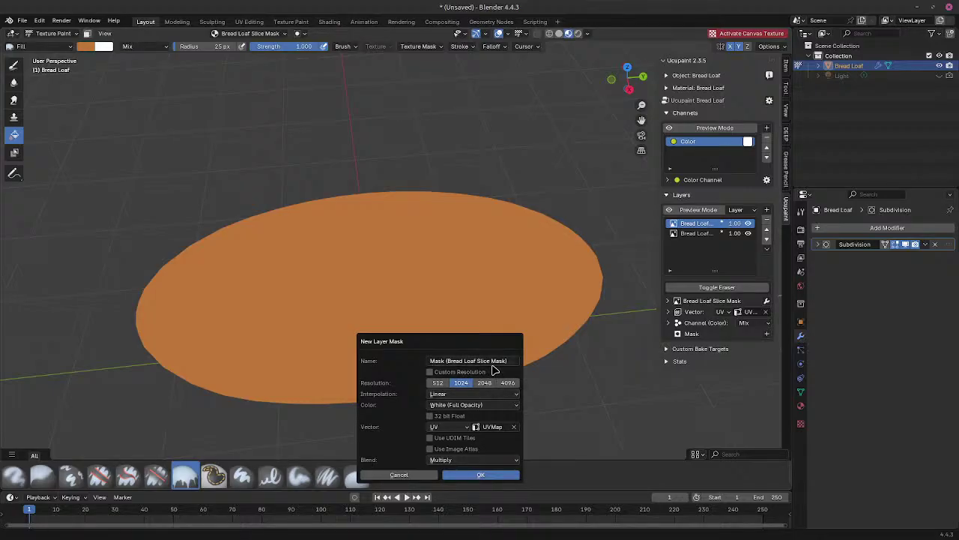
left_click(471, 475)
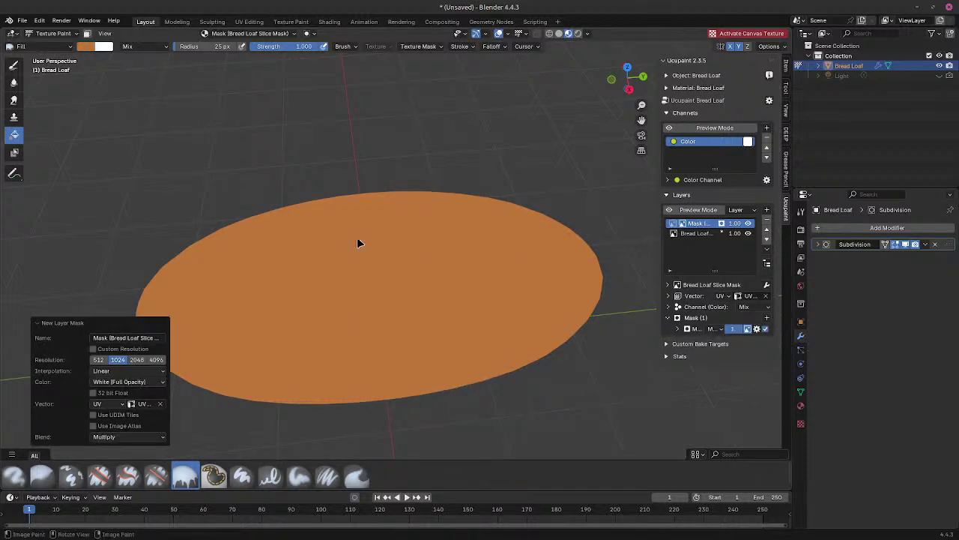
Step: Set the painting colour to black (#000000) and switch to the Paint Soft brush for the slice layer's mask
left_click(87, 46)
left_click(87, 47)
left_click_drag(167, 78, 168, 132)
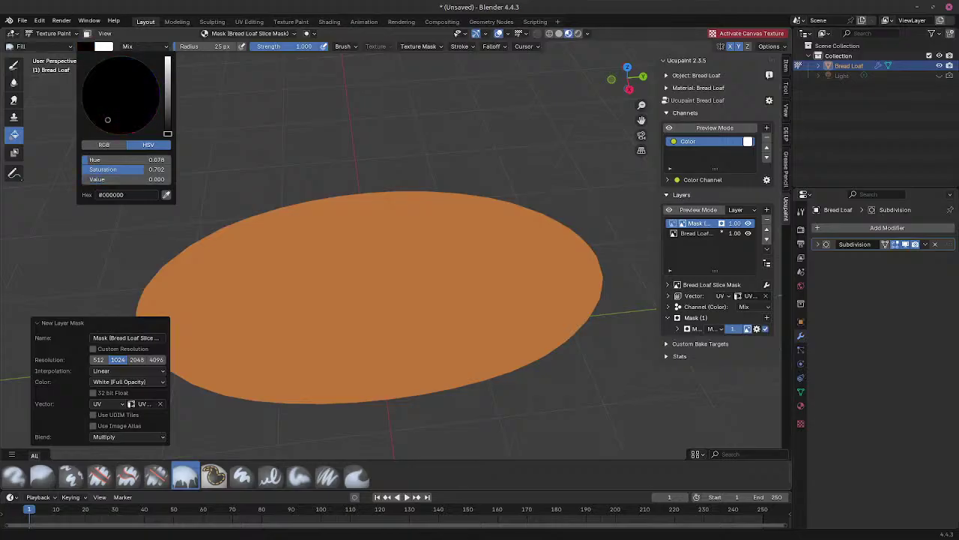
middle_click_drag(409, 225, 424, 230)
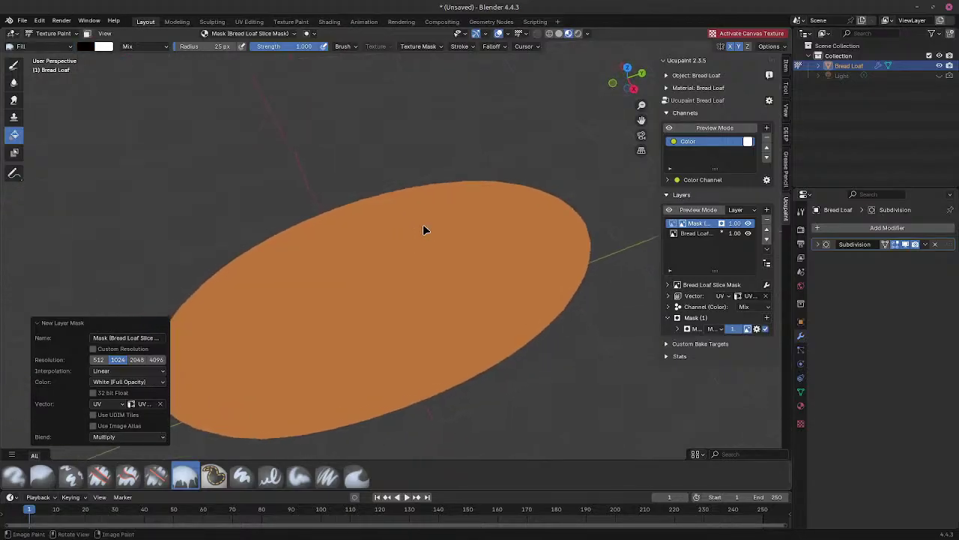
mouse_move(480, 245)
middle_mouse_down("shift")
mouse_move(544, 230)
mouse_move(552, 212)
middle_mouse_up("shift")
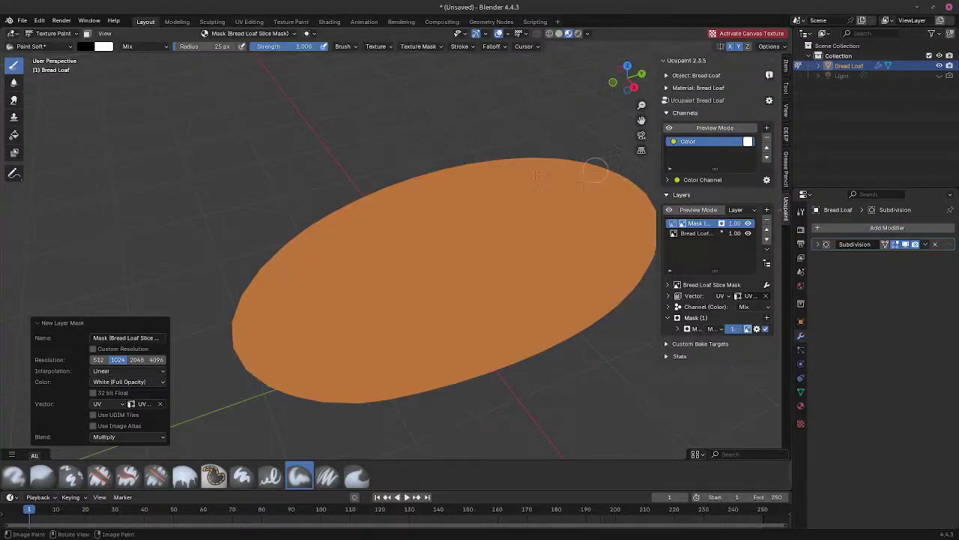
scroll(517, 181, "down", 1)
middle_click_drag(542, 218, 512, 237, "shift")
middle_click_drag(511, 237, 516, 208)
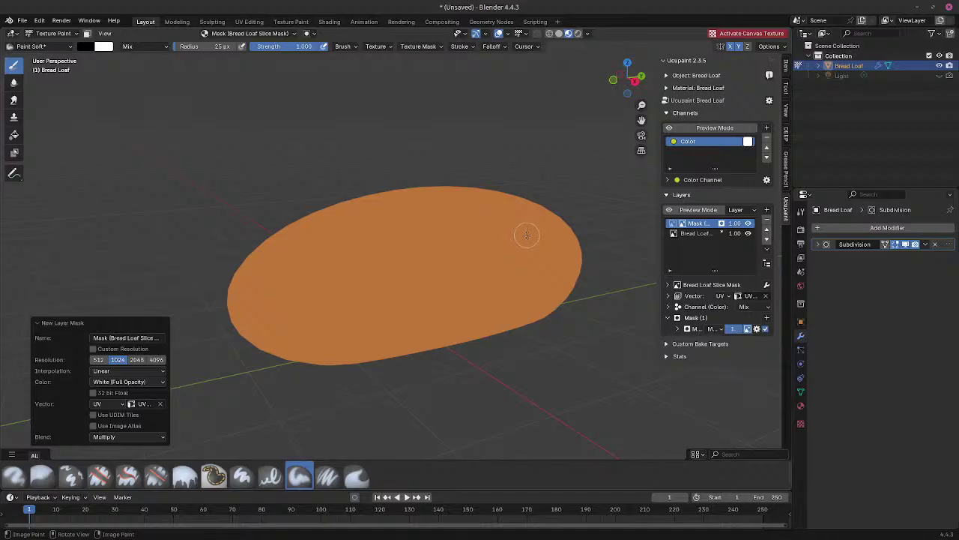
scroll(523, 243, "up", 1)
mouse_move(520, 253)
middle_mouse_down()
mouse_move(492, 182)
mouse_move(507, 272)
mouse_move(525, 251)
middle_mouse_up()
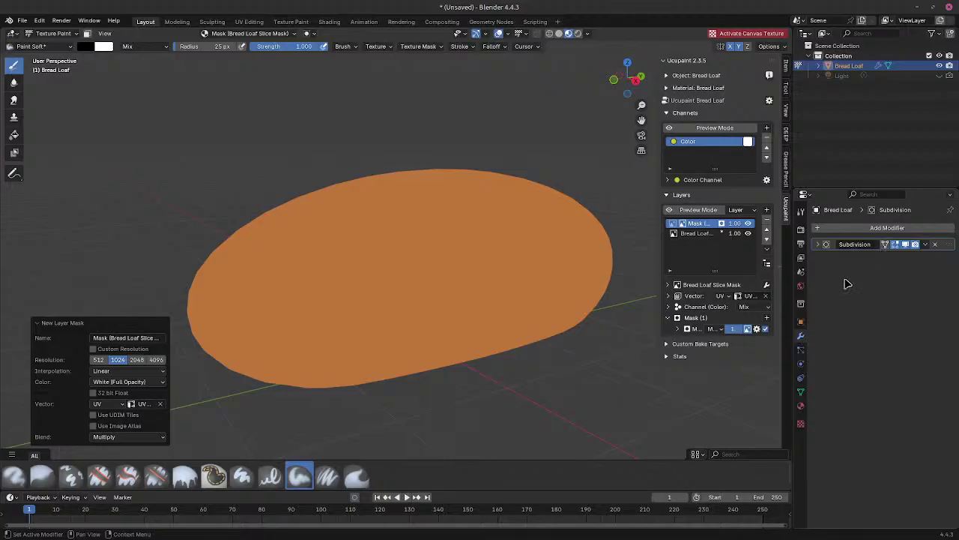
middle_click_drag(532, 264, 523, 279)
middle_click_drag(474, 194, 452, 253)
middle_click_drag(575, 180, 564, 184)
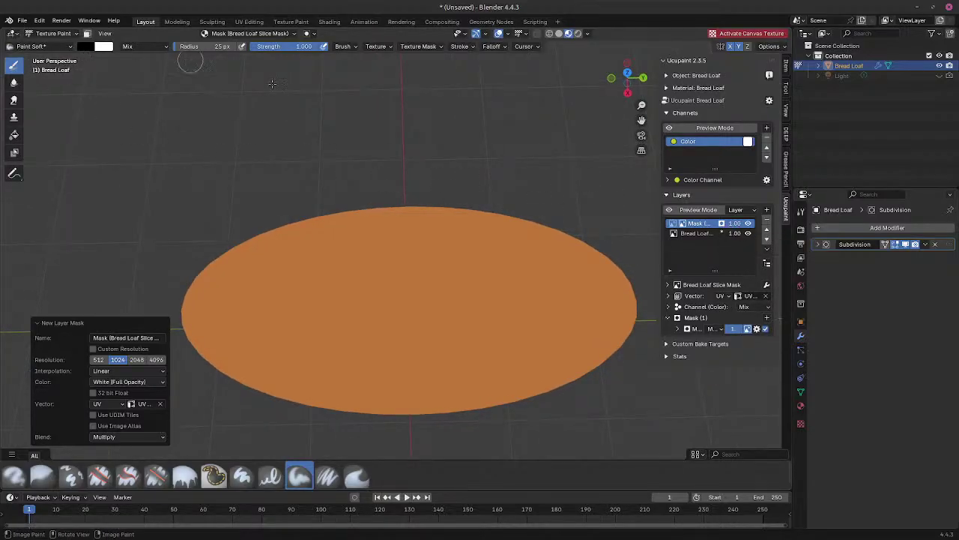
middle_click_drag(409, 180, 410, 184)
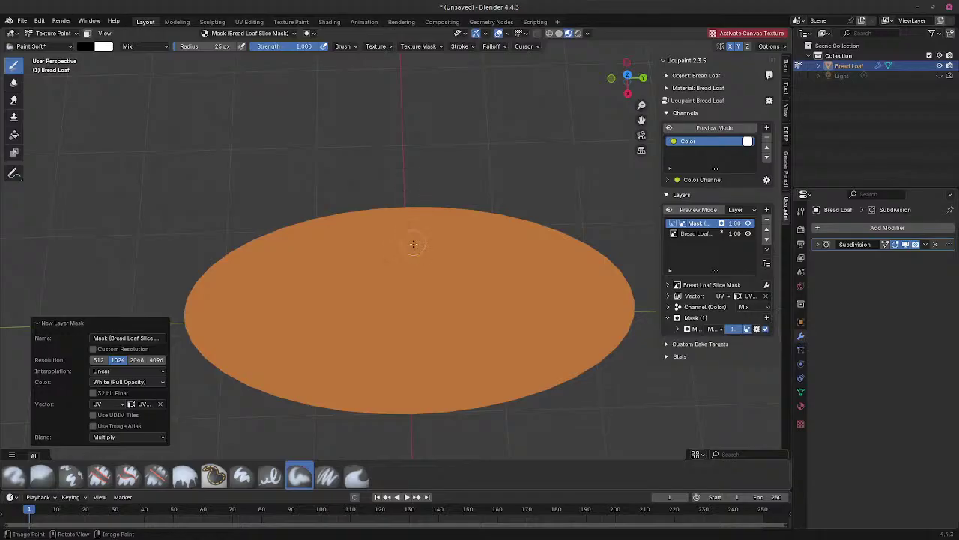
left_click_drag(413, 242, 422, 302)
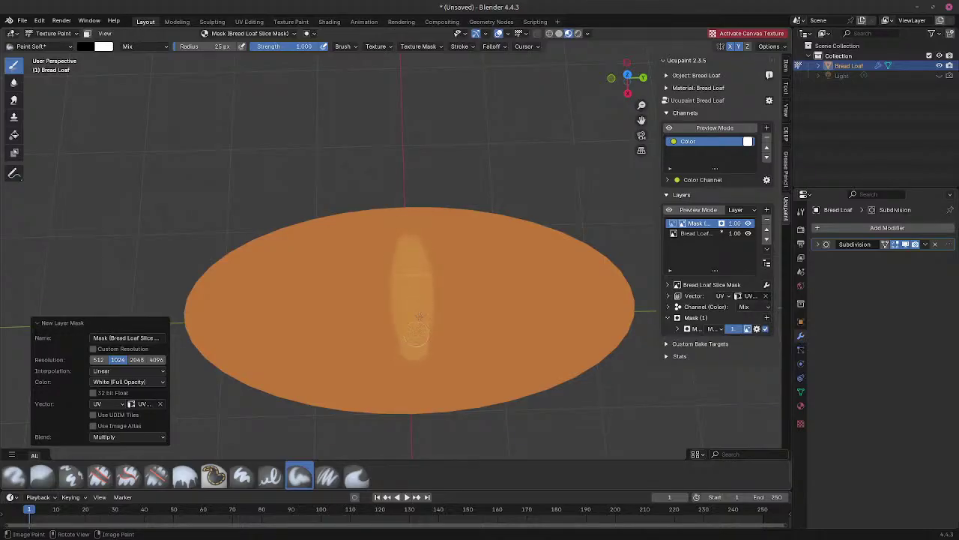
left_click_drag(405, 233, 412, 352)
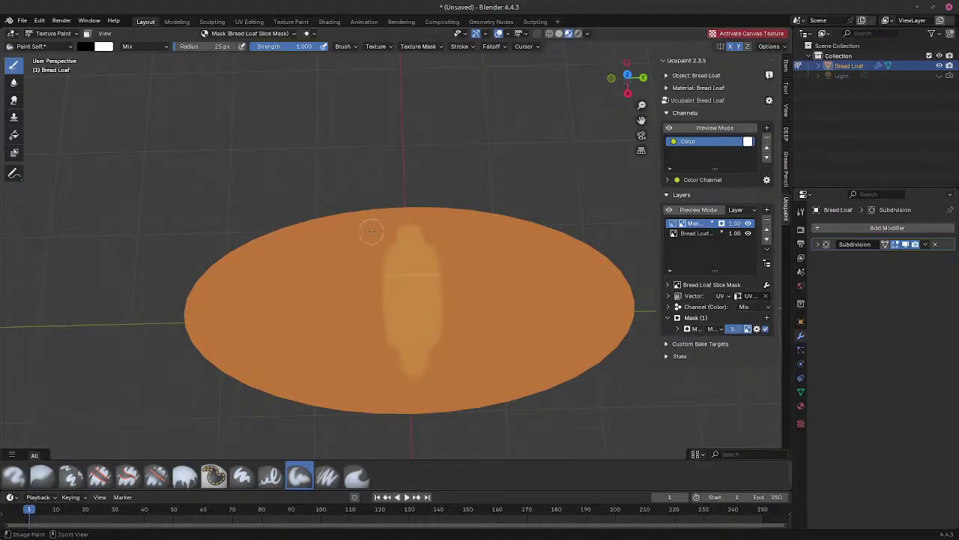
key("ctrl+z")
key("ctrl+z")
left_click_drag(411, 210, 454, 323)
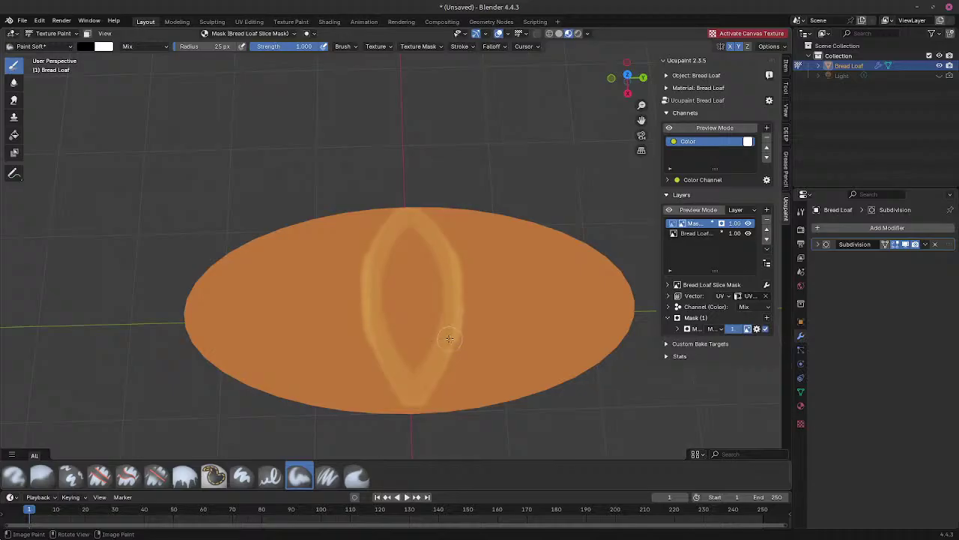
left_click_drag(453, 279, 448, 386)
key("ctrl+z")
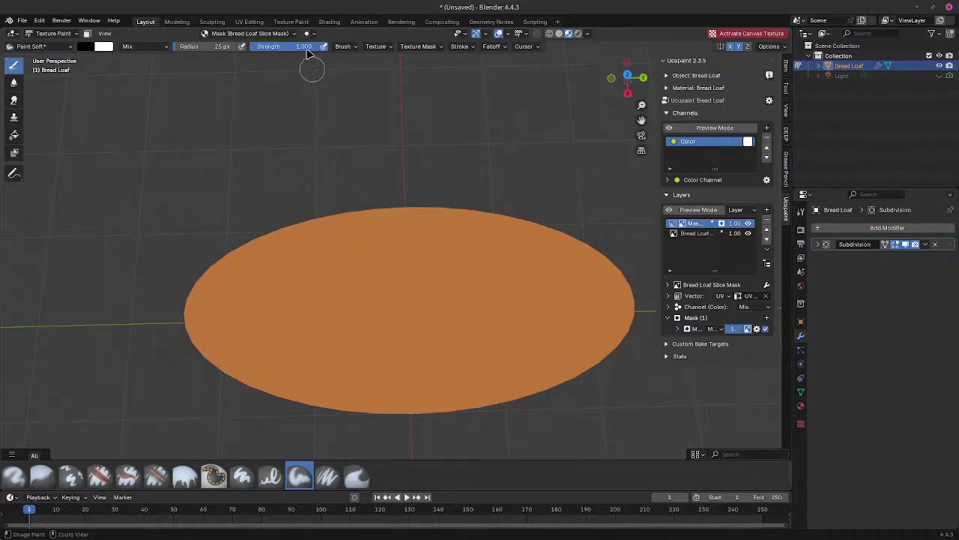
mouse_move(411, 212)
left_mouse_down()
mouse_move(433, 232)
mouse_move(448, 322)
left_mouse_up()
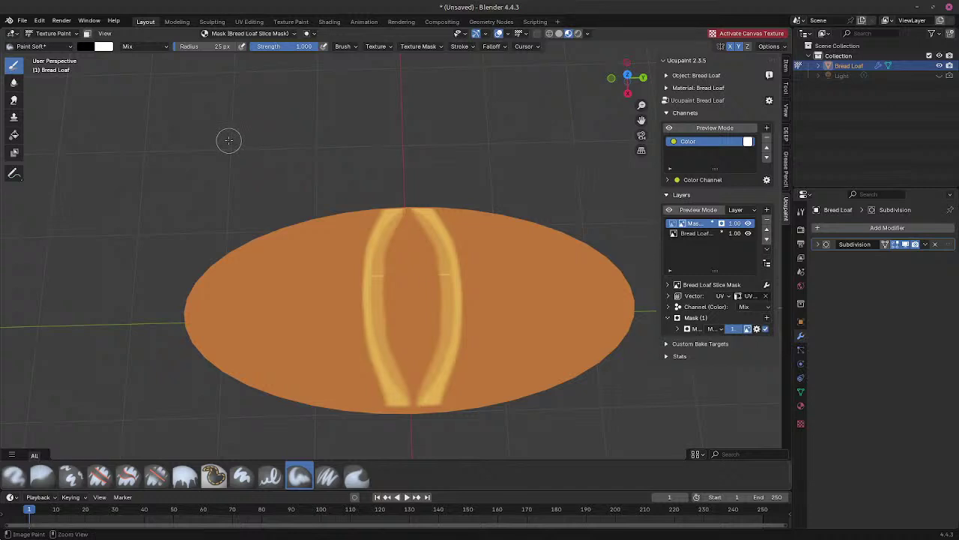
key("ctrl+z")
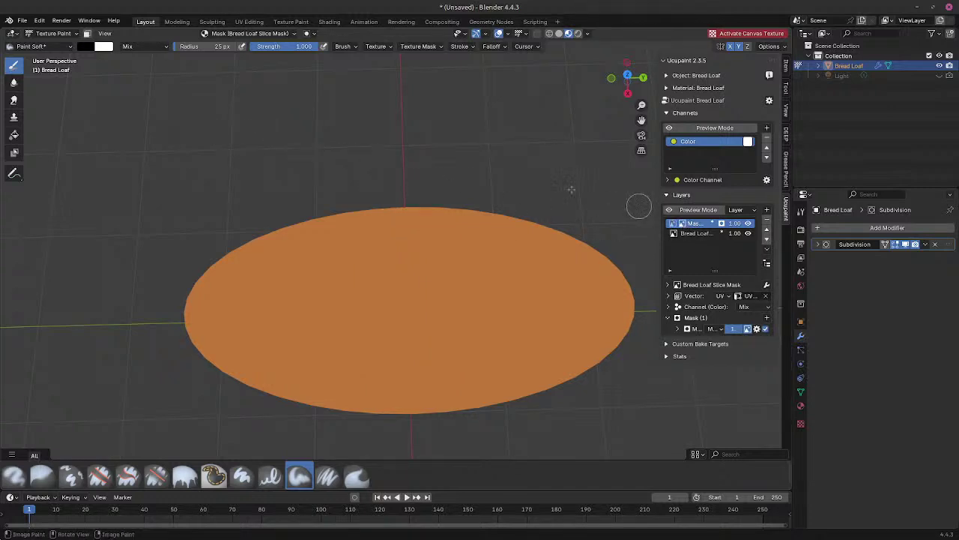
mouse_move(430, 208)
left_mouse_down()
mouse_move(441, 398)
mouse_move(461, 305)
mouse_move(435, 382)
mouse_move(455, 328)
left_mouse_up()
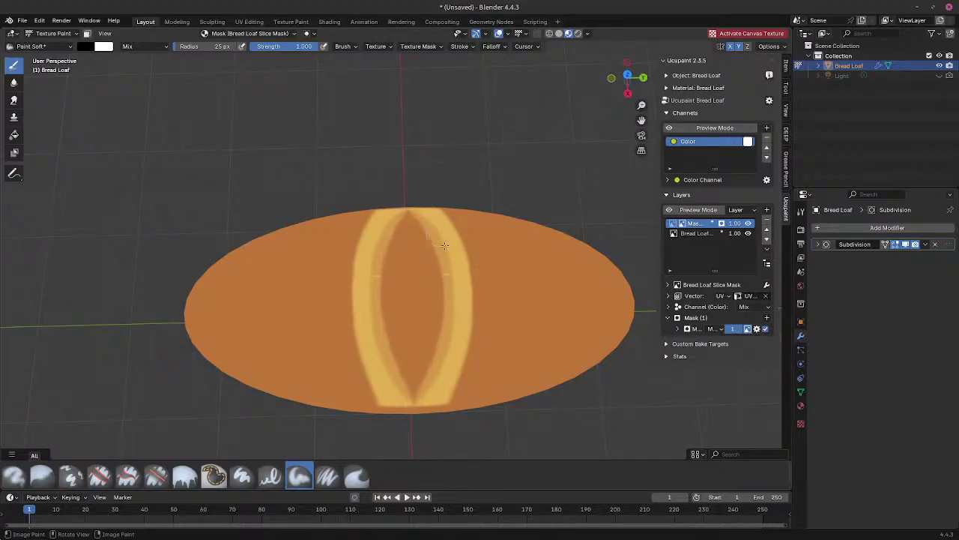
key("ctrl+z")
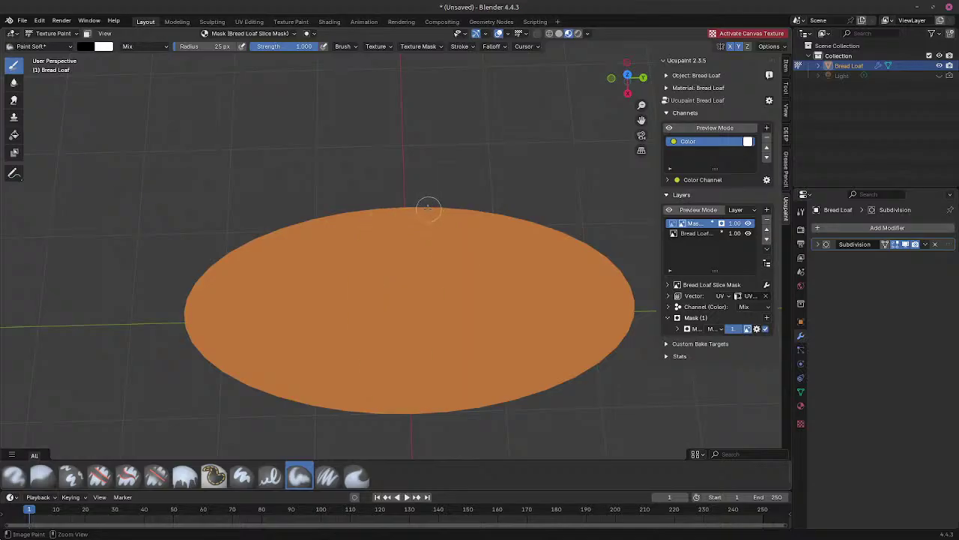
Step: Paint the loaf's top black on the slice mask, leaving a pointed oval in the middle and a curved slice toward each end
mouse_move(426, 210)
left_mouse_down()
mouse_move(453, 228)
mouse_move(468, 272)
mouse_move(467, 306)
mouse_move(456, 233)
mouse_move(433, 205)
mouse_move(450, 379)
mouse_move(459, 259)
mouse_move(431, 399)
left_mouse_up()
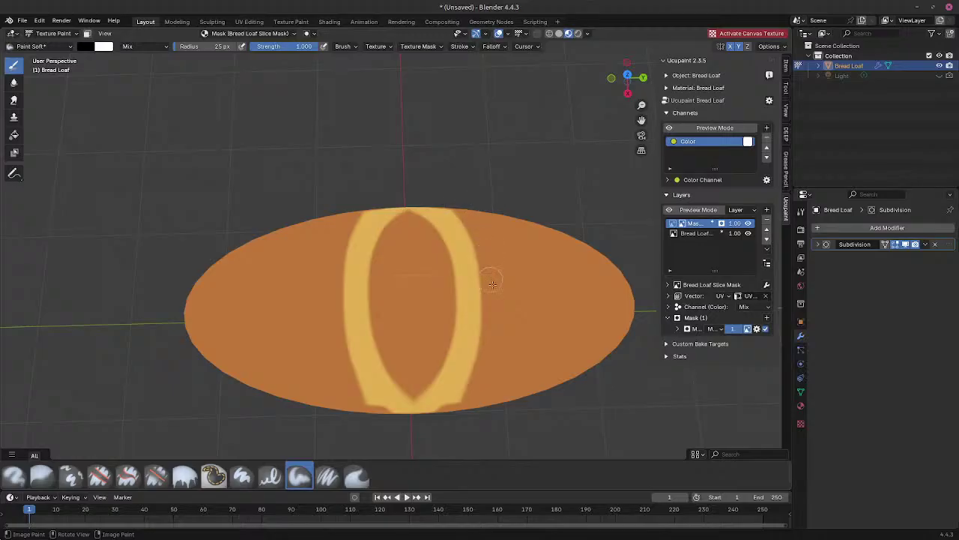
mouse_move(505, 244)
left_mouse_down()
mouse_move(515, 330)
mouse_move(515, 253)
left_mouse_up()
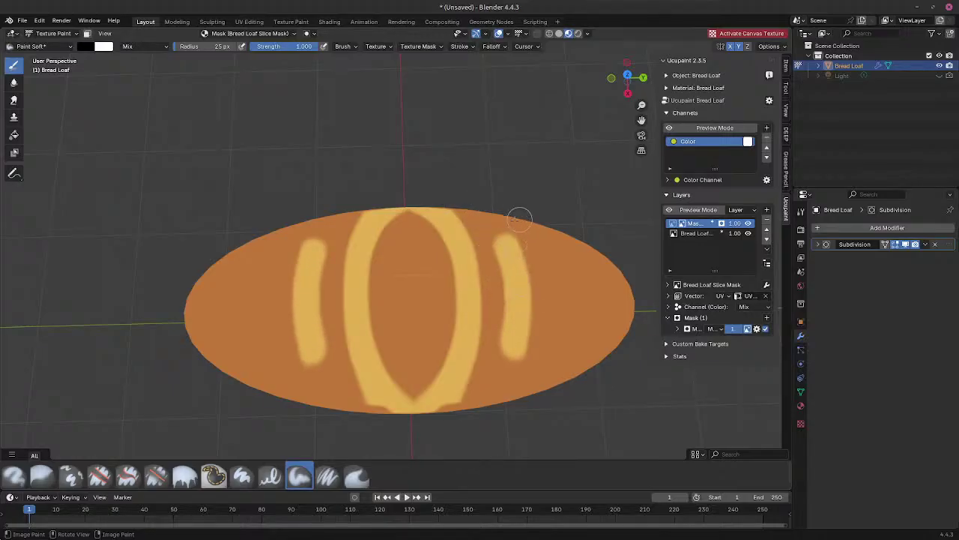
mouse_move(520, 218)
left_mouse_down()
mouse_move(558, 367)
mouse_move(568, 262)
mouse_move(576, 341)
mouse_move(596, 251)
mouse_move(622, 341)
mouse_move(634, 337)
mouse_move(580, 234)
mouse_move(525, 405)
mouse_move(501, 352)
mouse_move(507, 248)
mouse_move(481, 330)
mouse_move(487, 296)
mouse_move(495, 314)
left_mouse_up()
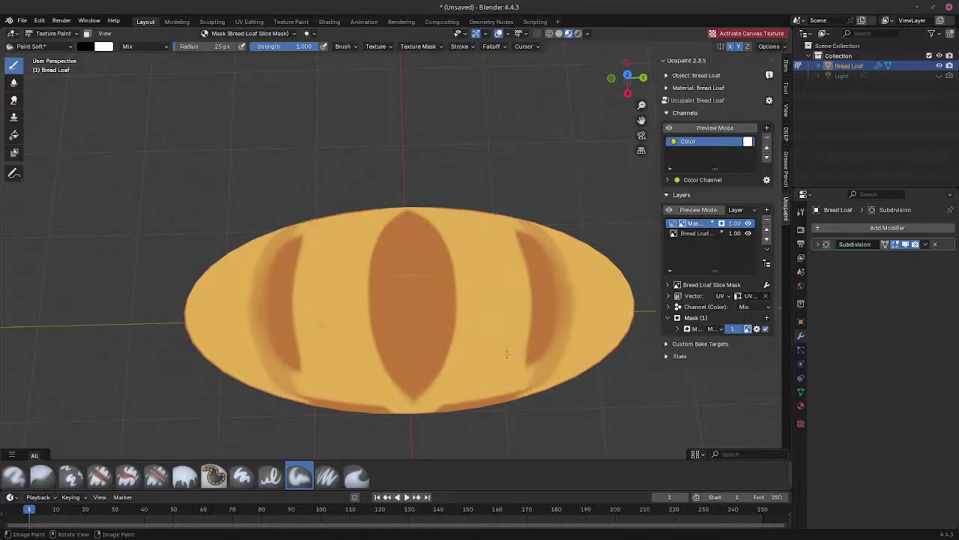
mouse_move(506, 353)
left_mouse_down()
mouse_move(503, 400)
mouse_move(440, 407)
left_mouse_up()
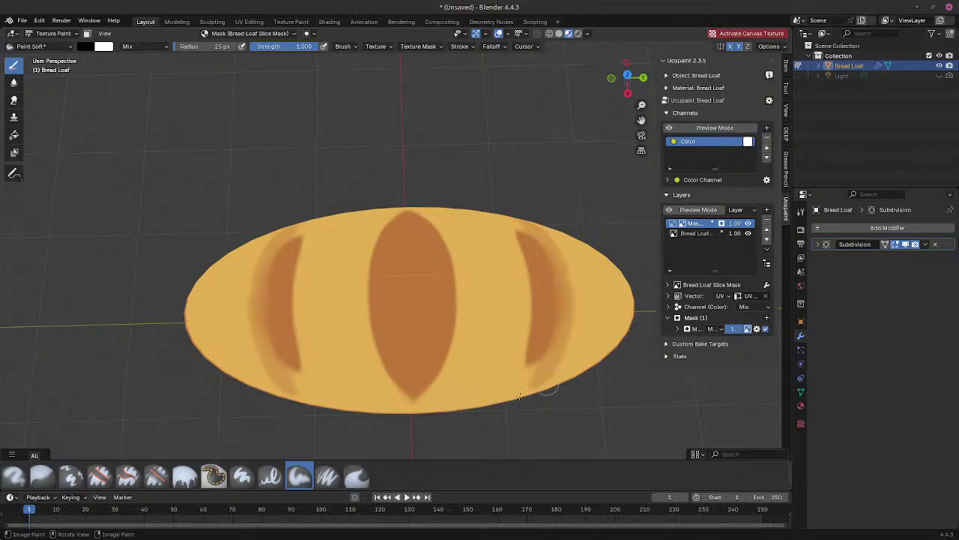
Step: Paint the loaf's long side black on the slice mask, from below the slices down to near the base
middle_click_drag(598, 250, 417, 306, "ctrl")
scroll(404, 296, "up", 2)
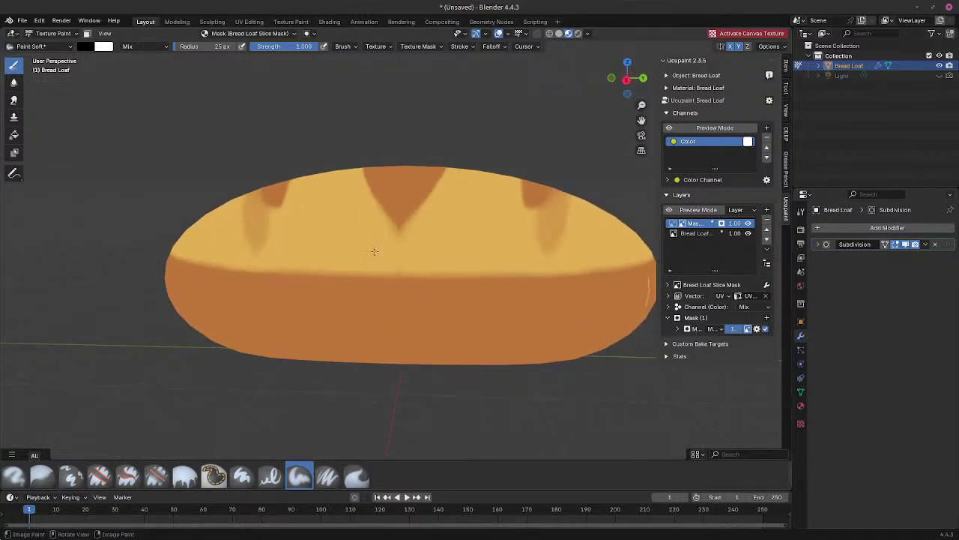
mouse_move(440, 280)
left_mouse_down()
mouse_move(524, 282)
mouse_move(584, 264)
mouse_move(591, 282)
mouse_move(371, 309)
mouse_move(560, 326)
mouse_move(280, 325)
left_mouse_up()
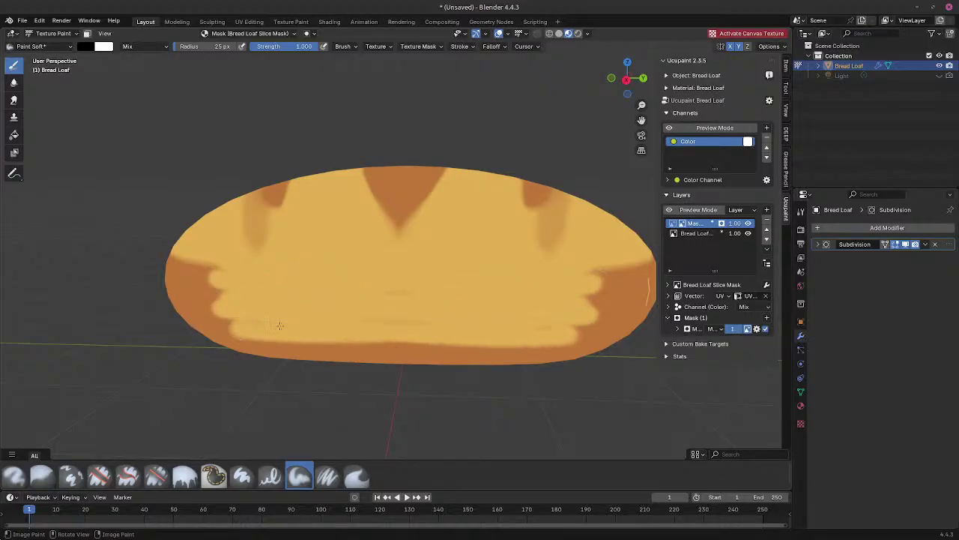
left_click_drag(524, 324, 241, 311)
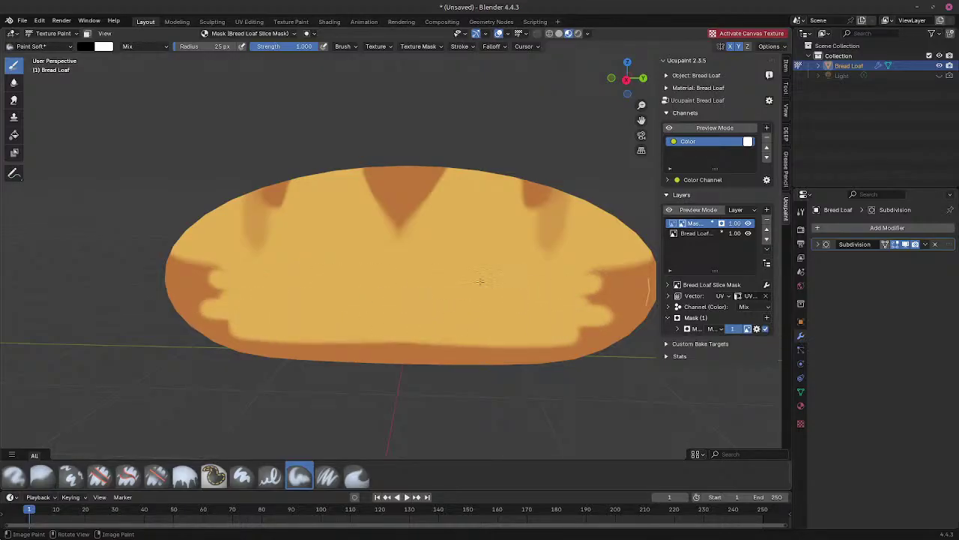
Step: Extend the black mask paint around the loaf's rounded ends and even out its edge along the base
middle_click_drag(481, 282, 408, 281)
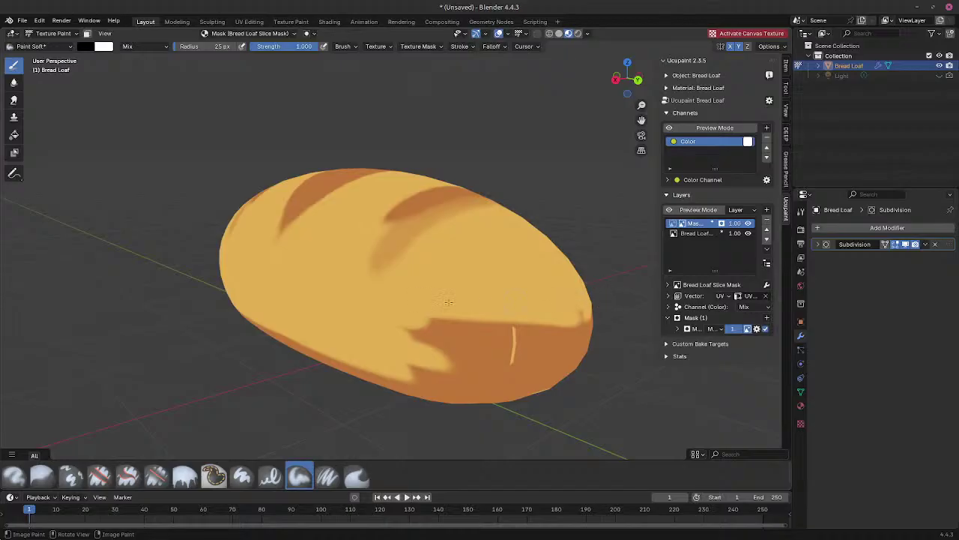
mouse_move(447, 301)
left_mouse_down()
mouse_move(408, 333)
mouse_move(525, 352)
mouse_move(413, 375)
mouse_move(427, 375)
left_mouse_up()
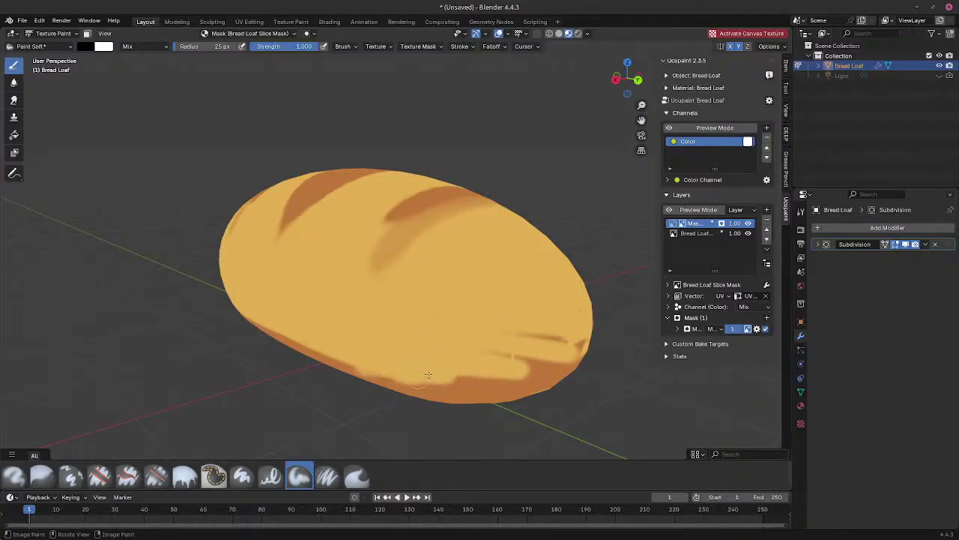
mouse_move(428, 375)
middle_mouse_down()
mouse_move(339, 313)
mouse_move(347, 328)
middle_mouse_up()
mouse_move(279, 315)
left_mouse_down()
mouse_move(484, 307)
mouse_move(417, 291)
mouse_move(491, 274)
mouse_move(484, 250)
left_mouse_up()
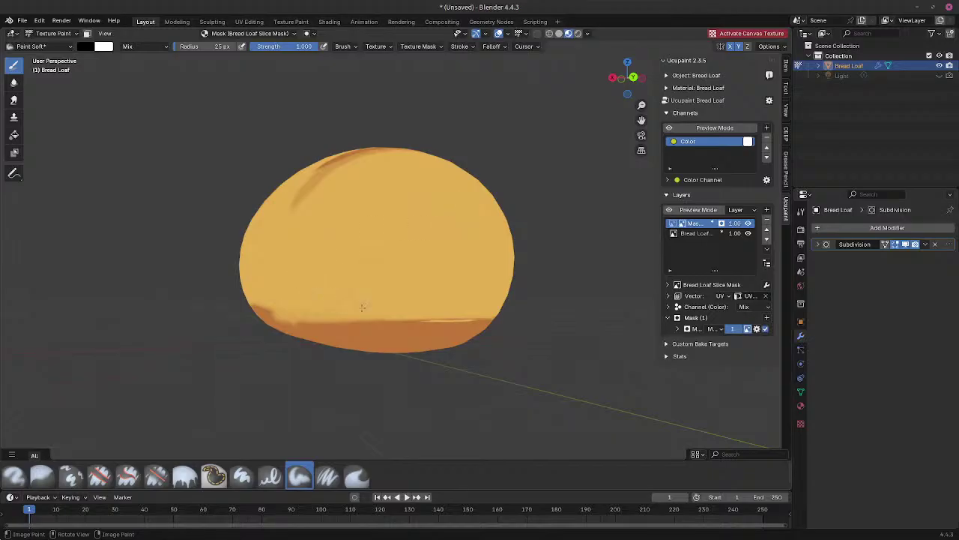
mouse_move(363, 307)
left_mouse_down()
mouse_move(449, 320)
mouse_move(322, 311)
mouse_move(401, 319)
left_mouse_up()
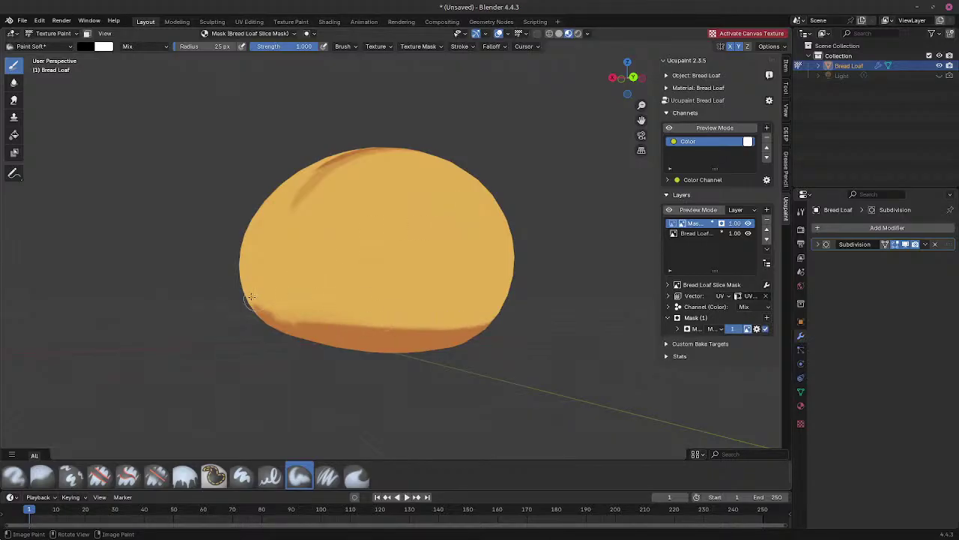
middle_click_drag(250, 297, 317, 272)
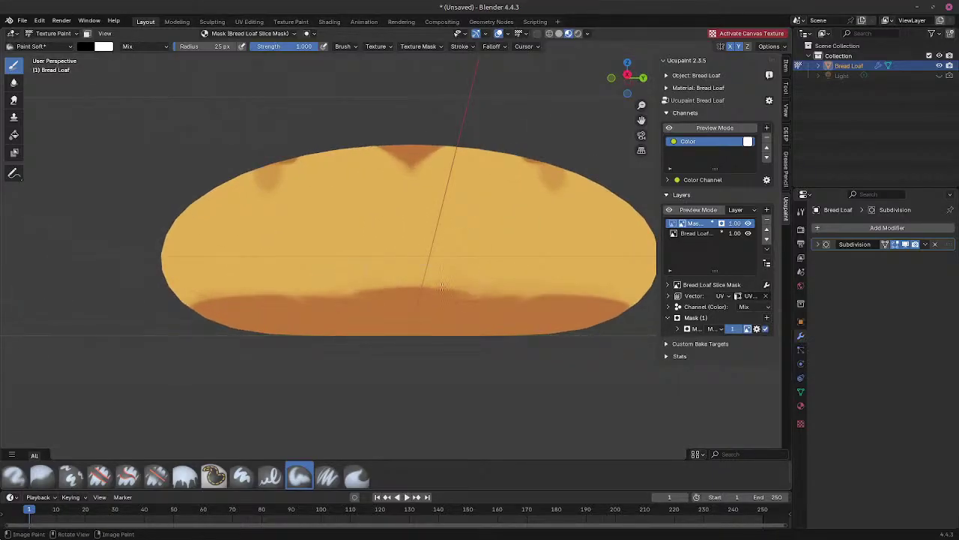
mouse_move(441, 287)
left_mouse_down()
mouse_move(226, 282)
mouse_move(177, 295)
left_mouse_up()
Step: Narrow the two outer slices by painting black mask along their inner edges on the loaf's top
mouse_move(177, 295)
middle_mouse_down()
mouse_move(224, 347)
mouse_move(240, 351)
middle_mouse_up()
middle_click_drag(269, 322, 220, 360)
scroll(264, 340, "down", 4)
middle_click_drag(328, 365, 368, 301)
scroll(368, 300, "up", 2)
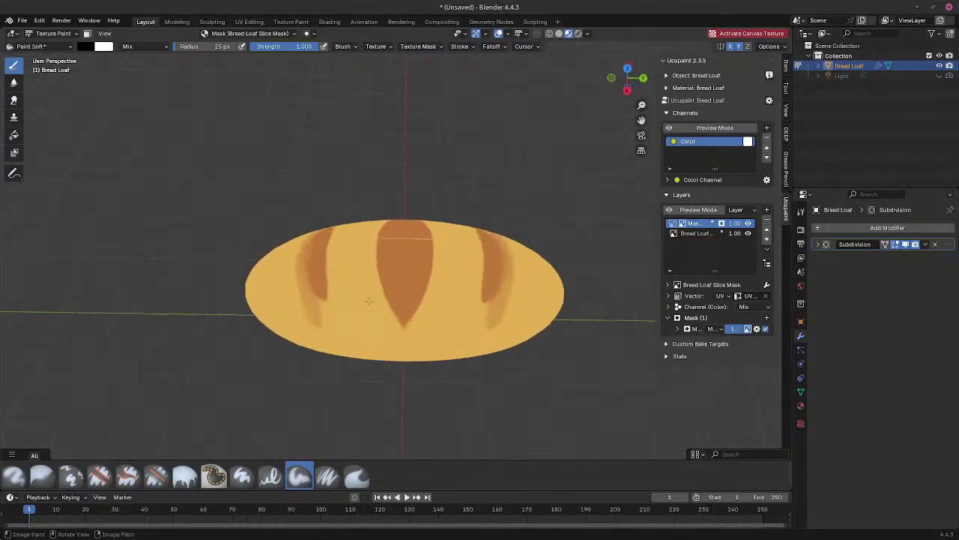
scroll(450, 244, "down", 1)
scroll(479, 235, "up", 3)
middle_click_drag(490, 233, 491, 272)
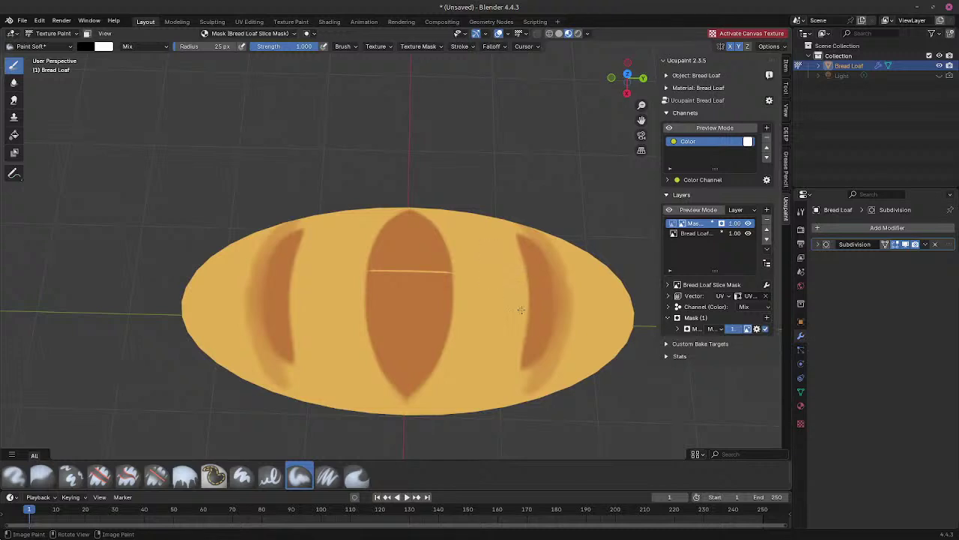
mouse_move(521, 309)
left_mouse_down()
mouse_move(507, 235)
mouse_move(527, 325)
mouse_move(514, 239)
mouse_move(528, 292)
left_mouse_up()
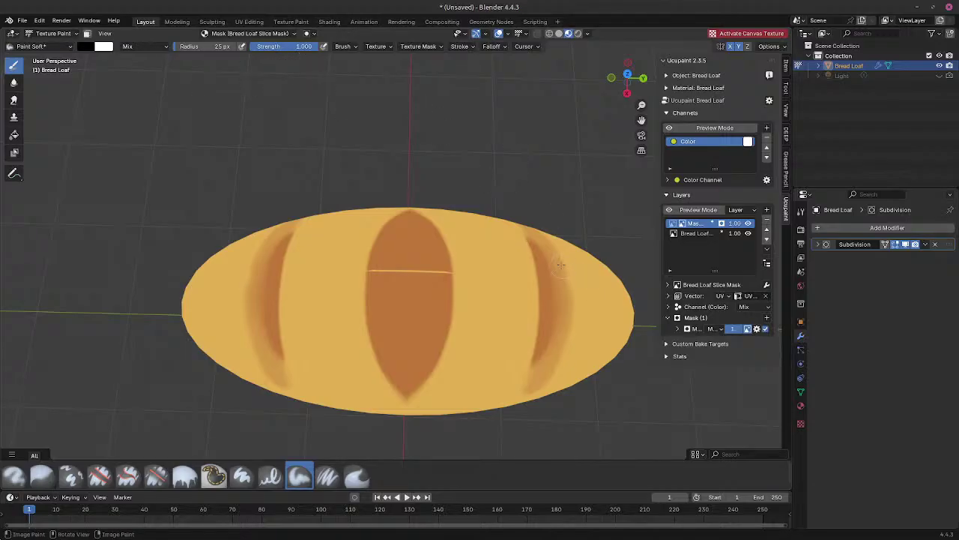
Step: Paint the two outer slices back in with the opposite mask colour, filling their faded areas with solid orange-brown
mouse_move(560, 264)
left_mouse_down()
mouse_move(563, 348)
mouse_move(551, 248)
left_mouse_up()
key("ctrl+z")
mouse_move(538, 248)
left_mouse_down()
mouse_move(559, 307)
mouse_move(549, 338)
left_mouse_up()
mouse_move(543, 253)
left_mouse_down()
mouse_move(569, 294)
mouse_move(561, 310)
left_mouse_up()
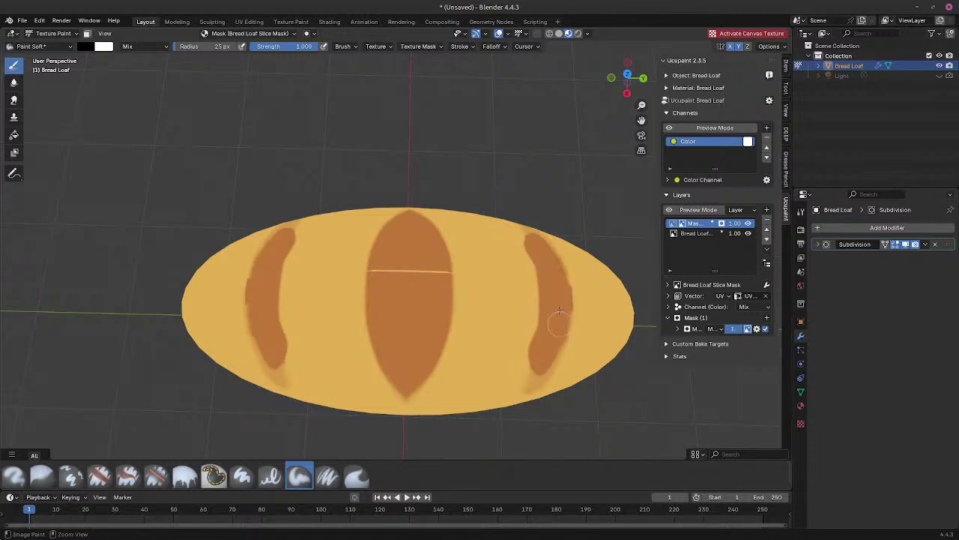
mouse_move(554, 268)
left_mouse_down("ctrl")
mouse_move(565, 314)
mouse_move(542, 236)
mouse_move(568, 248)
mouse_move(574, 285)
mouse_move(580, 272)
left_mouse_up("ctrl")
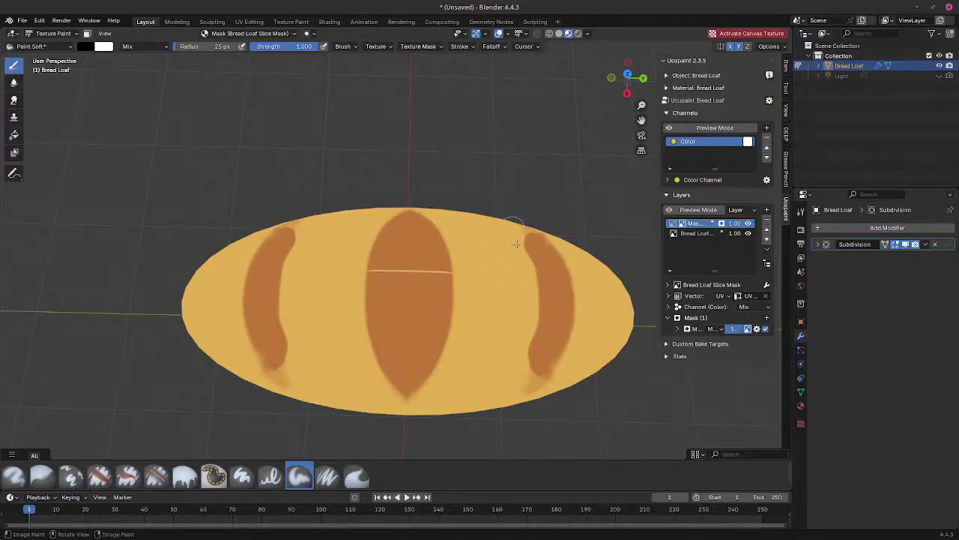
Step: Clean up the outer slices' inner edges with black mask paint and extend their lower tips into tapered points
left_click_drag(517, 241, 533, 308)
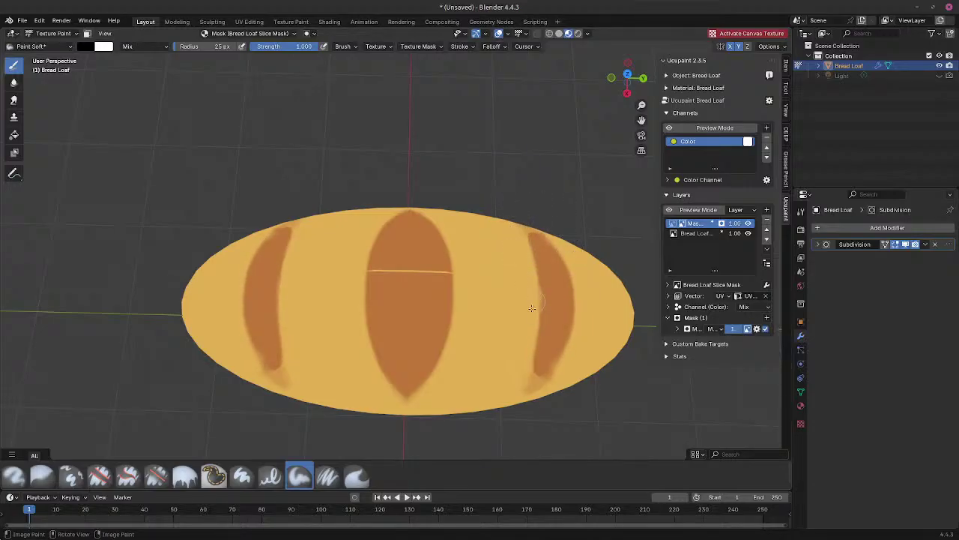
mouse_move(528, 349)
left_mouse_down()
mouse_move(522, 371)
mouse_move(549, 357)
mouse_move(542, 399)
left_mouse_up()
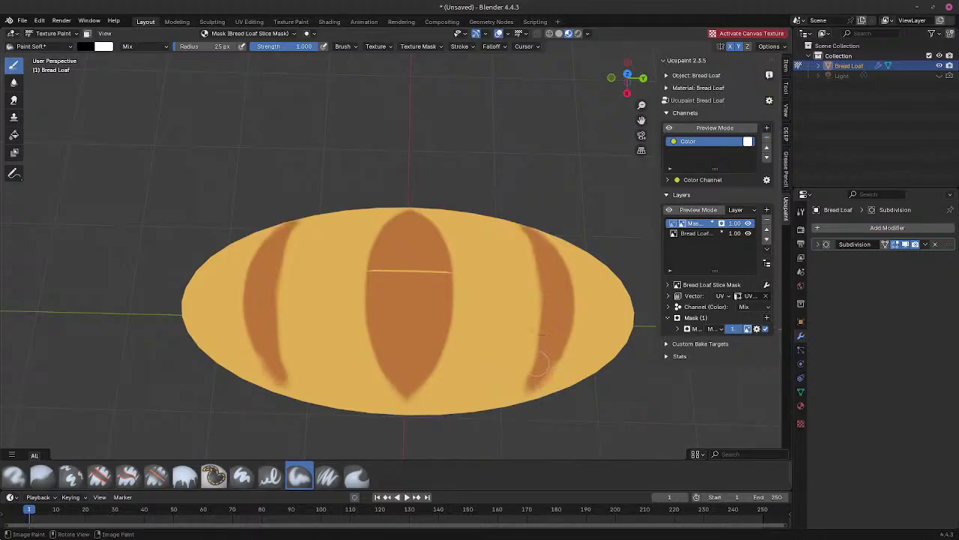
left_click_drag(549, 349, 531, 387, "ctrl")
Step: Examine the painted slices and the base edge from the loaf's long side and from above
scroll(315, 347, "down", 2)
scroll(326, 357, "up", 4)
middle_click_drag(325, 357, 387, 295)
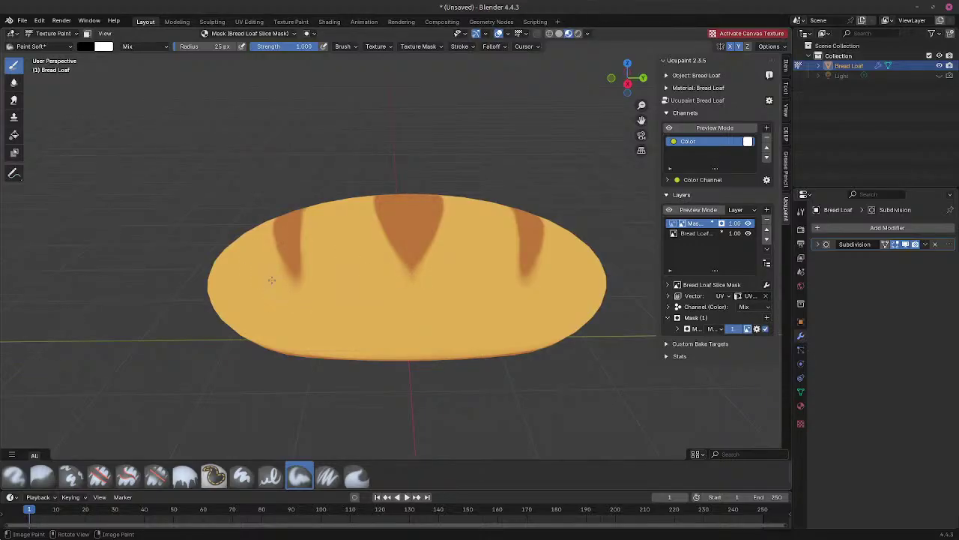
scroll(359, 256, "up", 1)
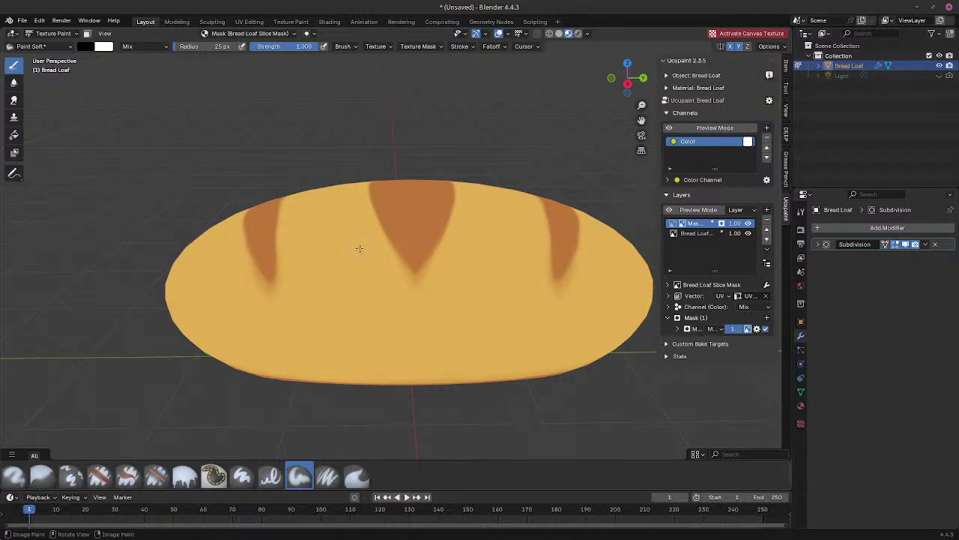
middle_click_drag(364, 243, 390, 159)
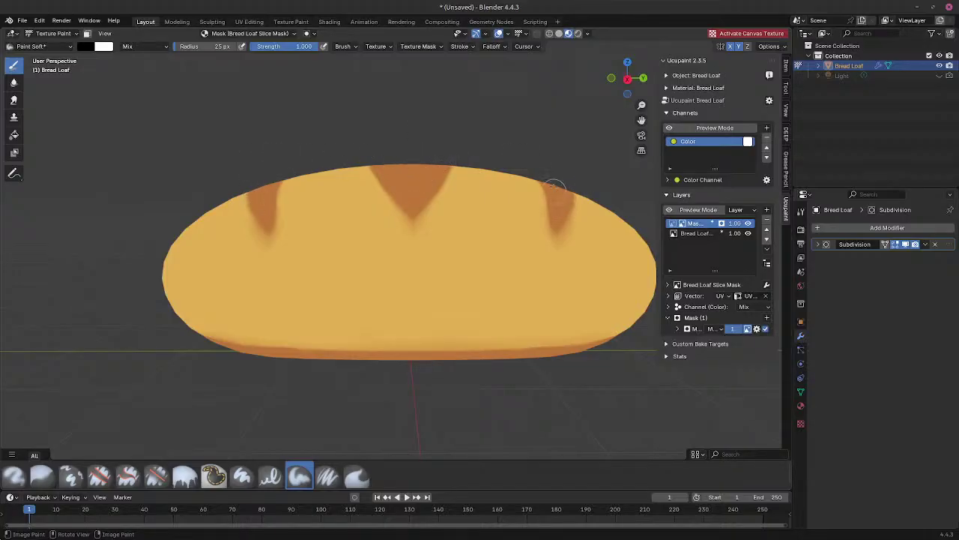
middle_click_drag(527, 135, 459, 217)
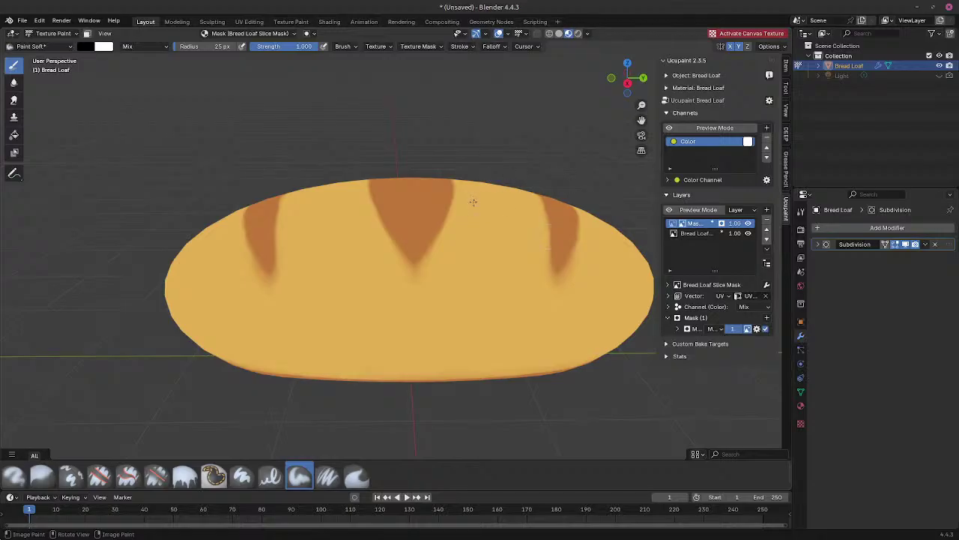
middle_click_drag(473, 202, 262, 211)
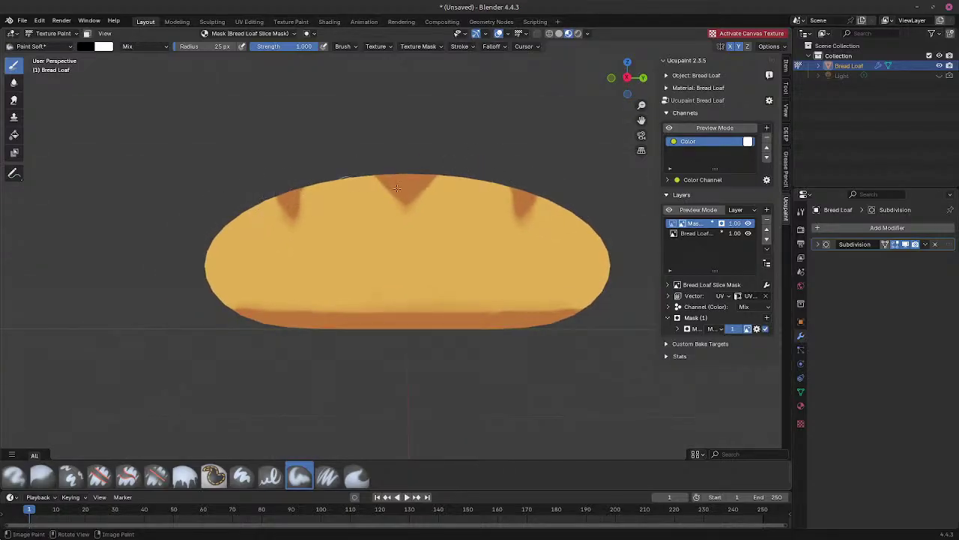
middle_click_drag(437, 163, 443, 183)
scroll(536, 238, "up", 4)
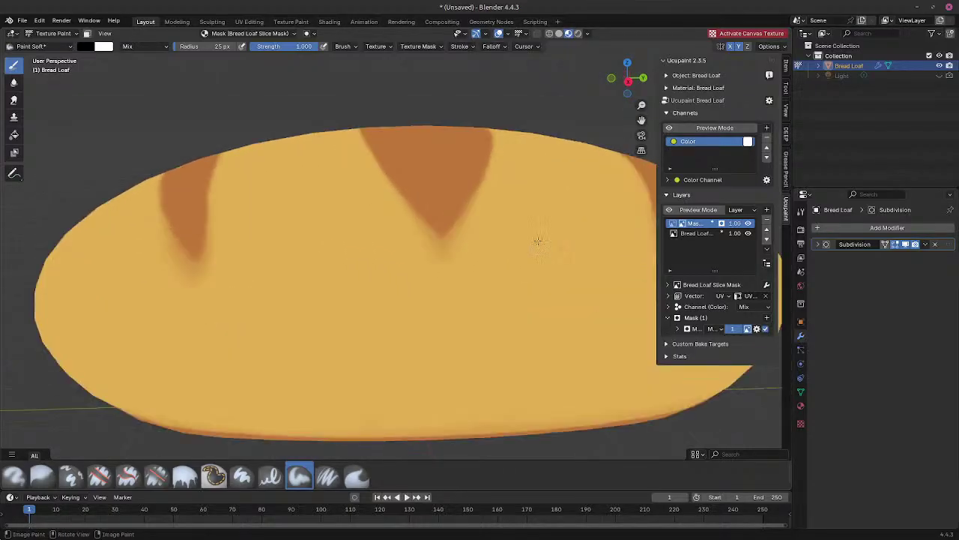
Step: Cover the pale seam line across the centre slice's top with orange-brown using white mask paint, and trim the slice's edges with black
key("s")
mouse_move(538, 240)
middle_mouse_down("shift")
mouse_move(484, 224)
mouse_move(475, 232)
middle_mouse_up("shift")
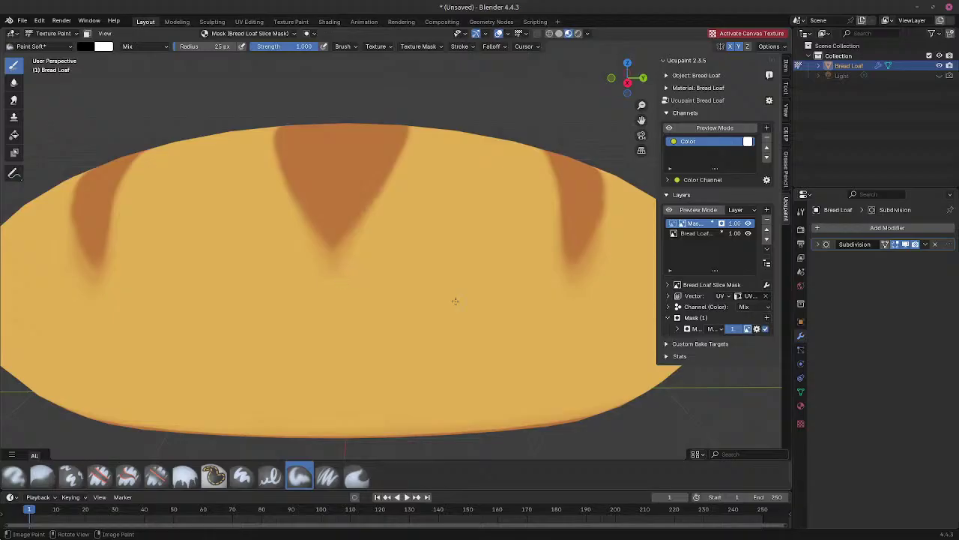
middle_click_drag(312, 281, 328, 324, "ctrl")
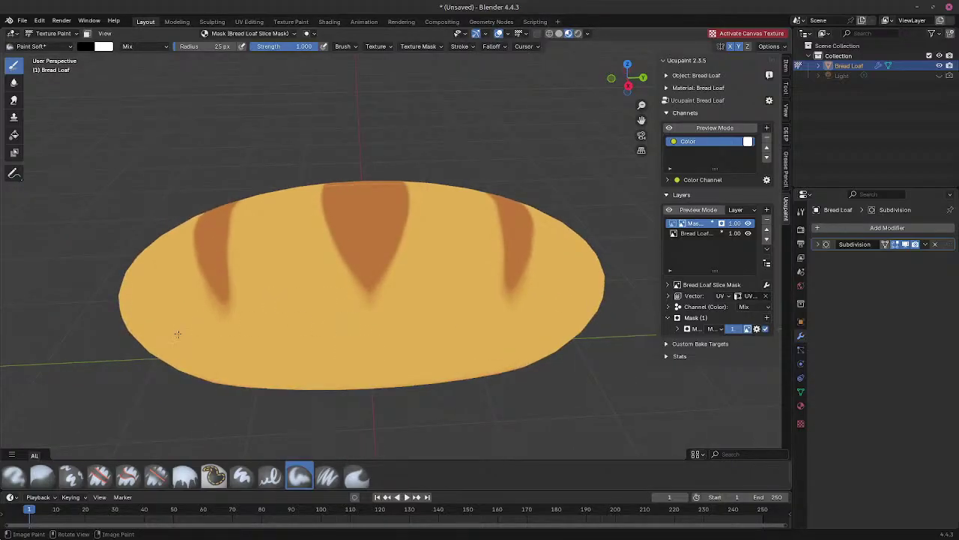
middle_click_drag(177, 332, 173, 373)
middle_click_drag(421, 263, 429, 297)
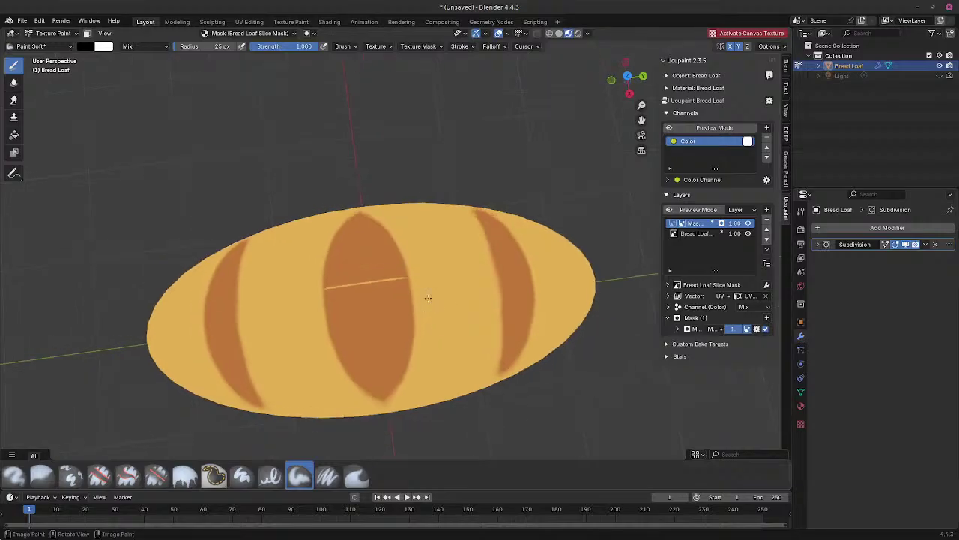
mouse_move(373, 276)
left_mouse_down()
mouse_move(363, 277)
mouse_move(373, 290)
left_mouse_up()
key("ctrl+z")
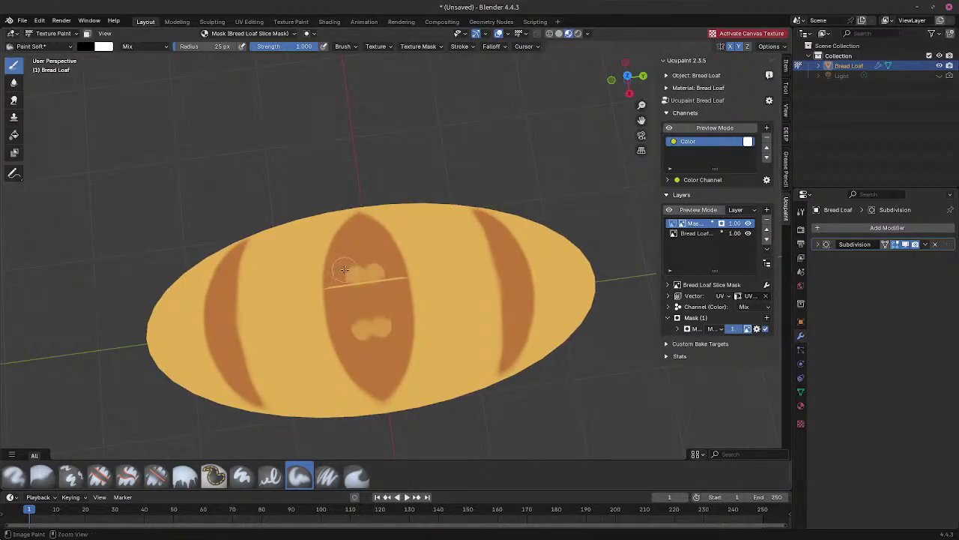
key("ctrl+z")
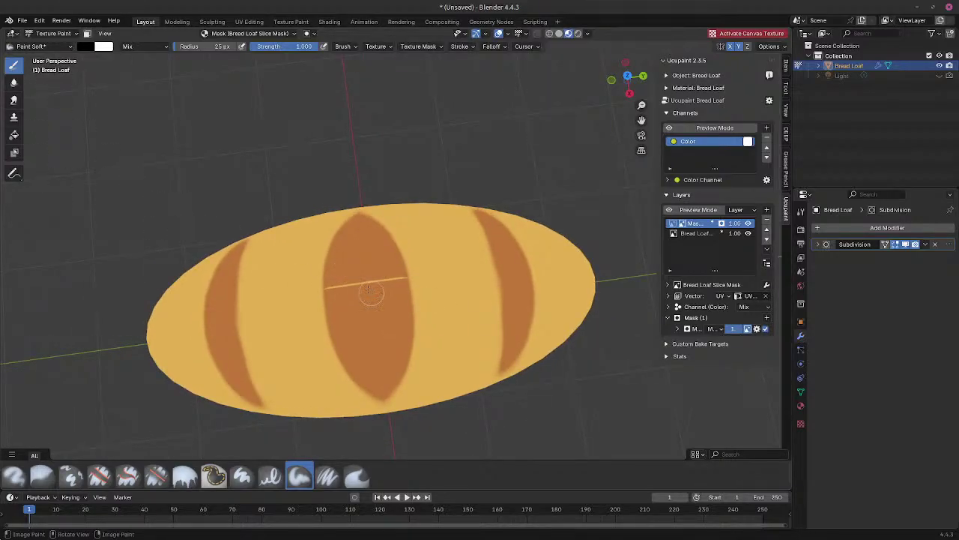
key("ctrl+z")
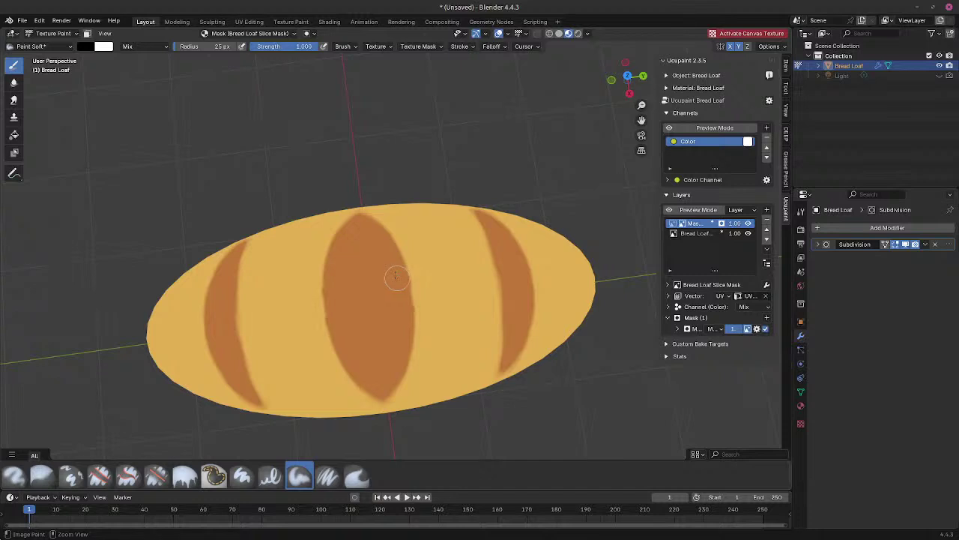
left_click_drag(417, 259, 424, 294)
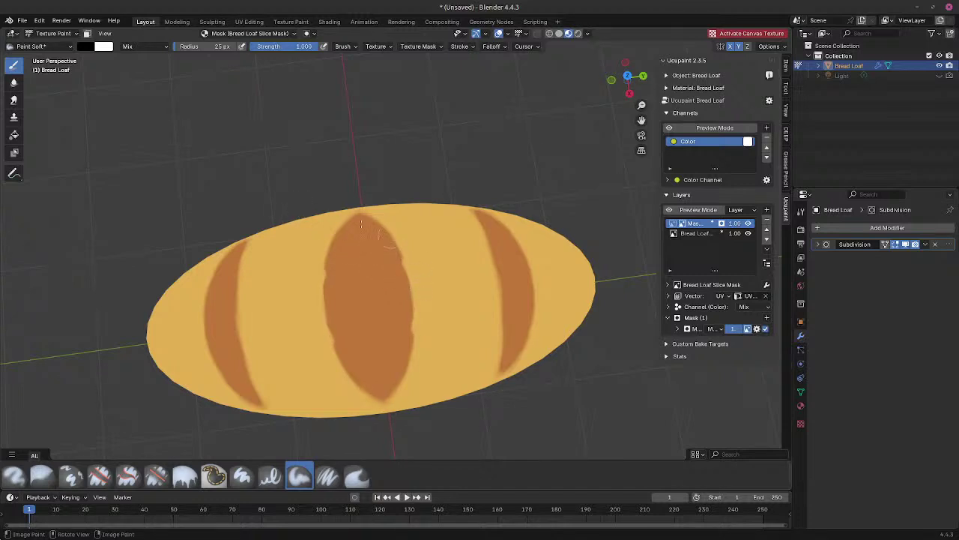
key("ctrl+z")
Step: Switch the paint target from the slice layer's mask to the layer's own colour image
middle_click_drag(240, 282, 203, 336)
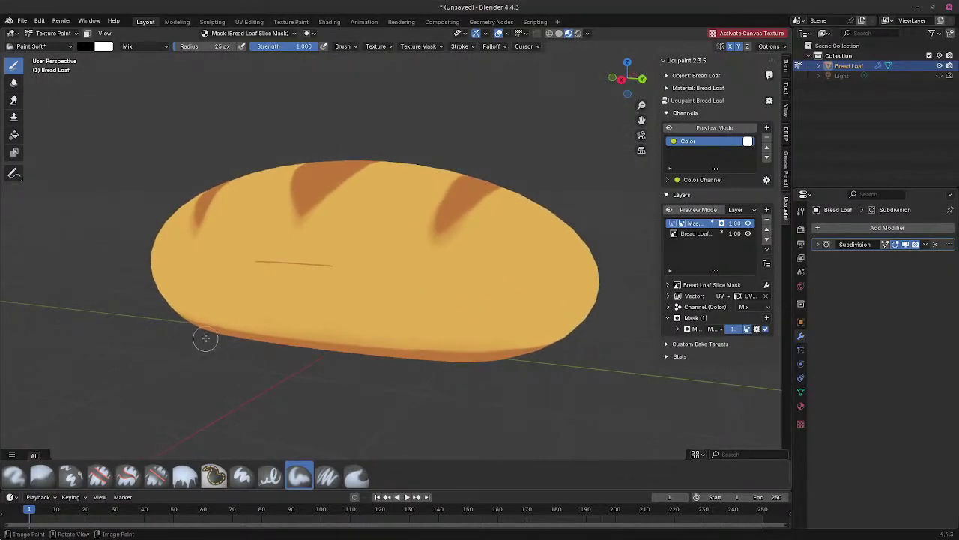
left_click(675, 223)
mouse_move(381, 292)
middle_mouse_down()
mouse_move(358, 336)
mouse_move(377, 392)
mouse_move(420, 307)
middle_mouse_up()
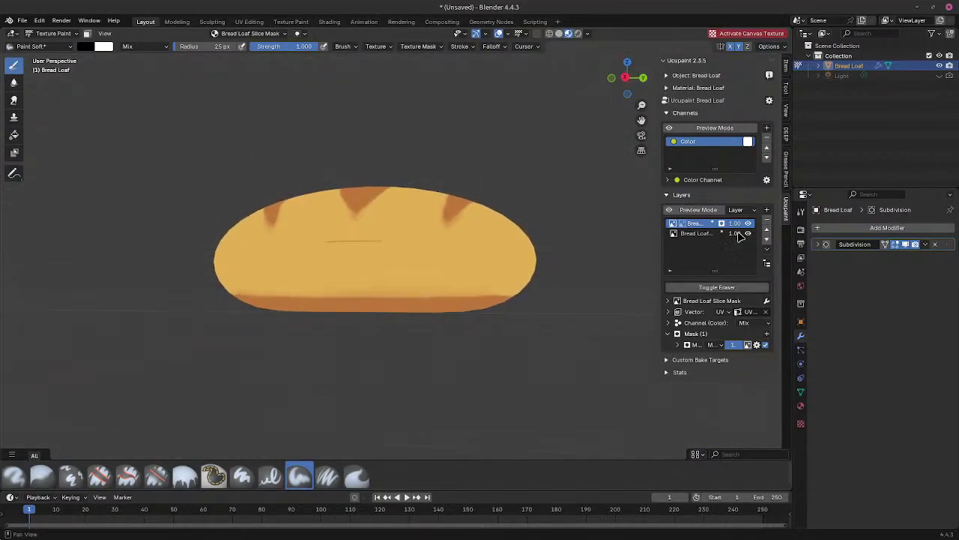
Step: Toggle the slice layer's visibility off and on to check whether the thin dark line on the loaf's side belongs to it
left_click(748, 224)
middle_click_drag(548, 283, 505, 313)
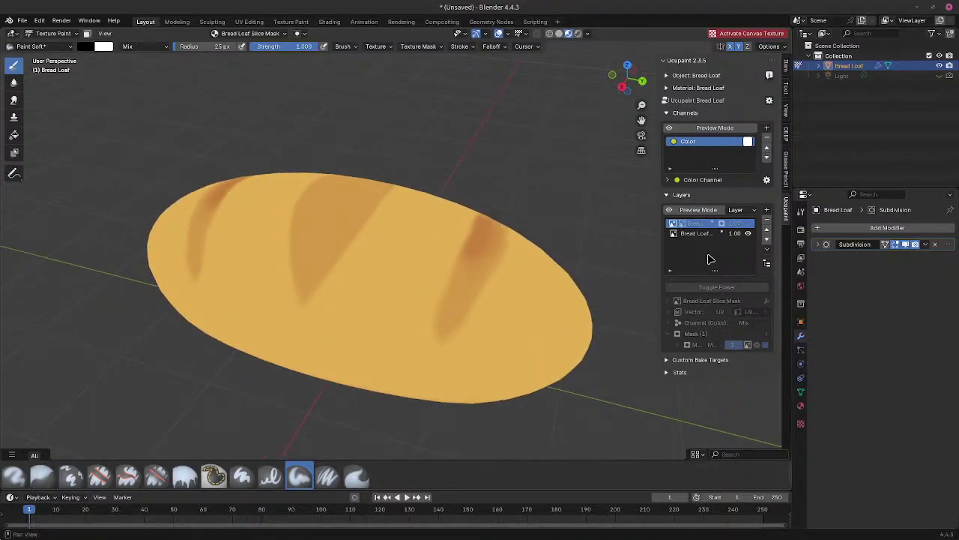
left_click(748, 225)
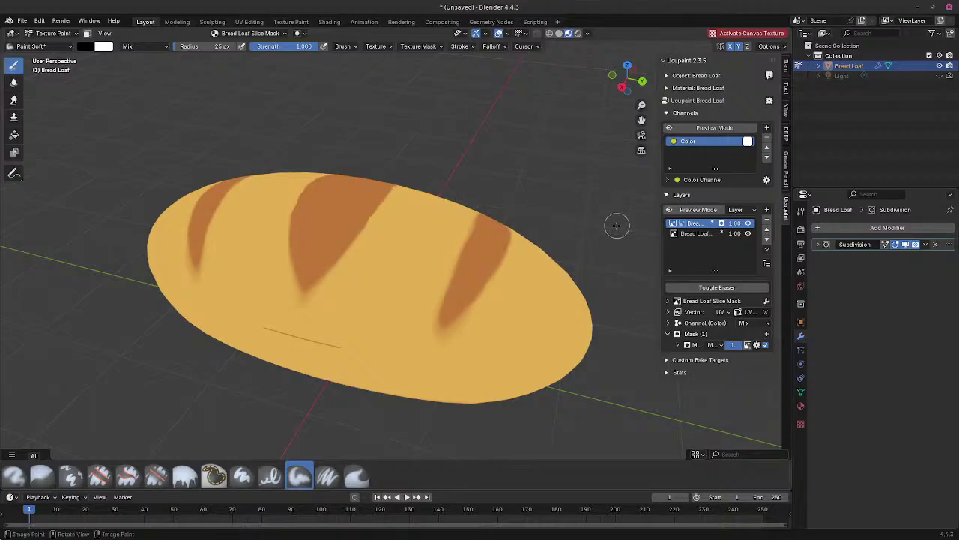
middle_click_drag(617, 222, 636, 183)
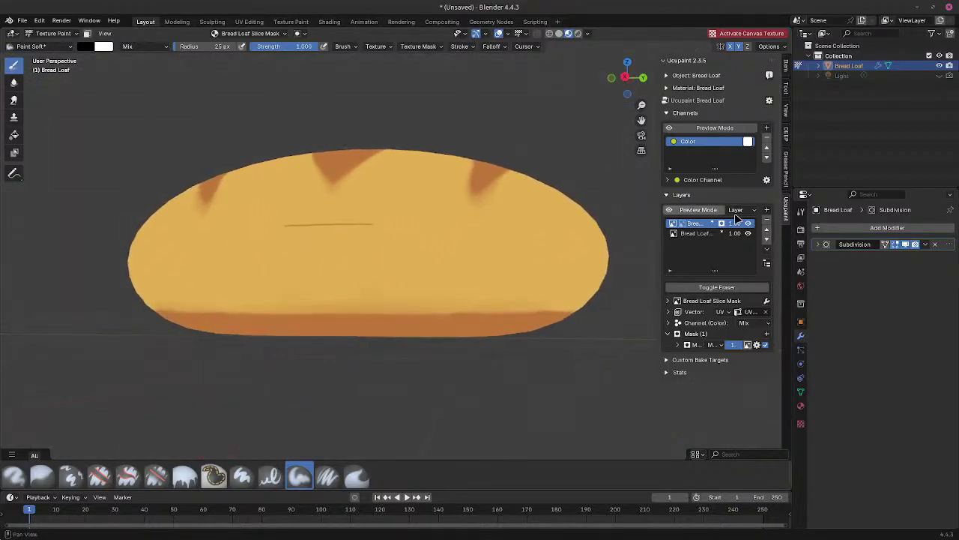
left_click(748, 224)
left_click(748, 223)
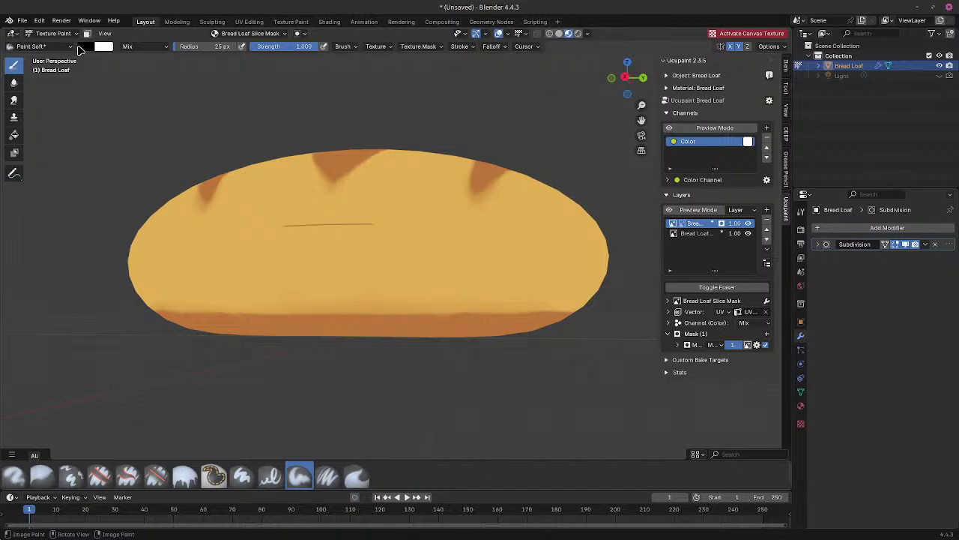
Step: Try painting black over the loaf's brown underside and top slices on the slice layer, and undo the strokes
mouse_move(484, 323)
left_mouse_down()
mouse_move(443, 293)
mouse_move(349, 268)
mouse_move(302, 289)
mouse_move(388, 352)
mouse_move(162, 314)
left_mouse_up()
middle_click_drag(244, 319, 219, 288)
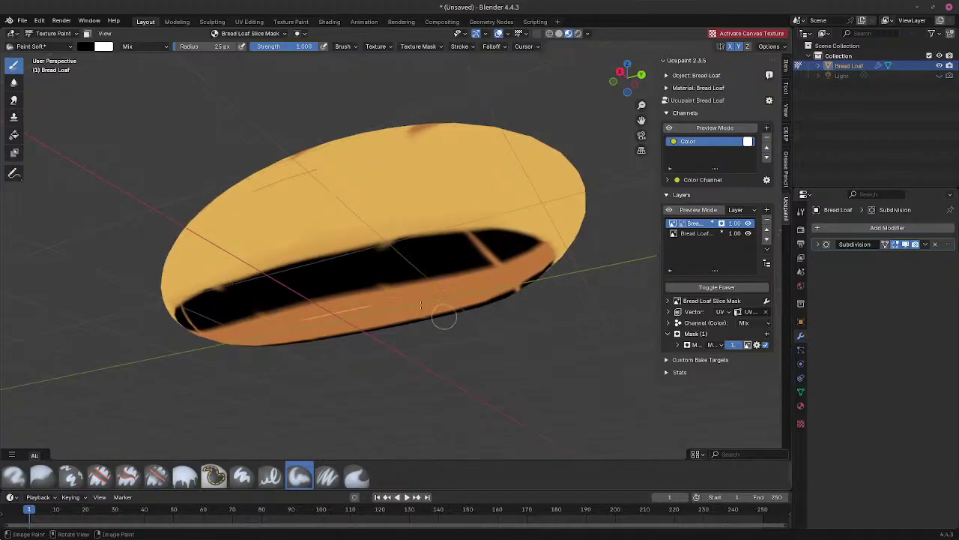
key("ctrl+z")
mouse_move(342, 247)
middle_mouse_down("ctrl")
mouse_move(354, 355)
mouse_move(347, 401)
middle_mouse_up("ctrl")
scroll(354, 262, "up", 1)
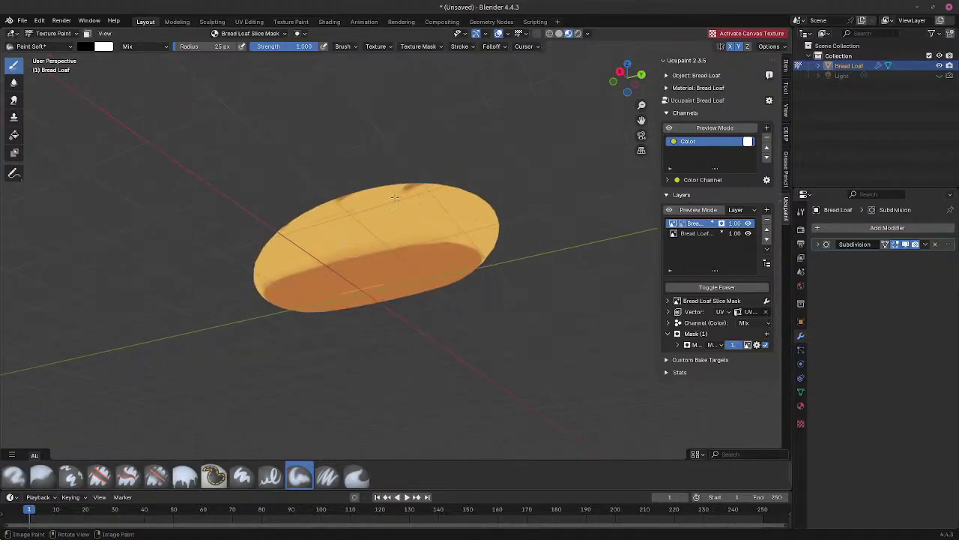
middle_click_drag(396, 197, 407, 272)
scroll(429, 233, "up", 2)
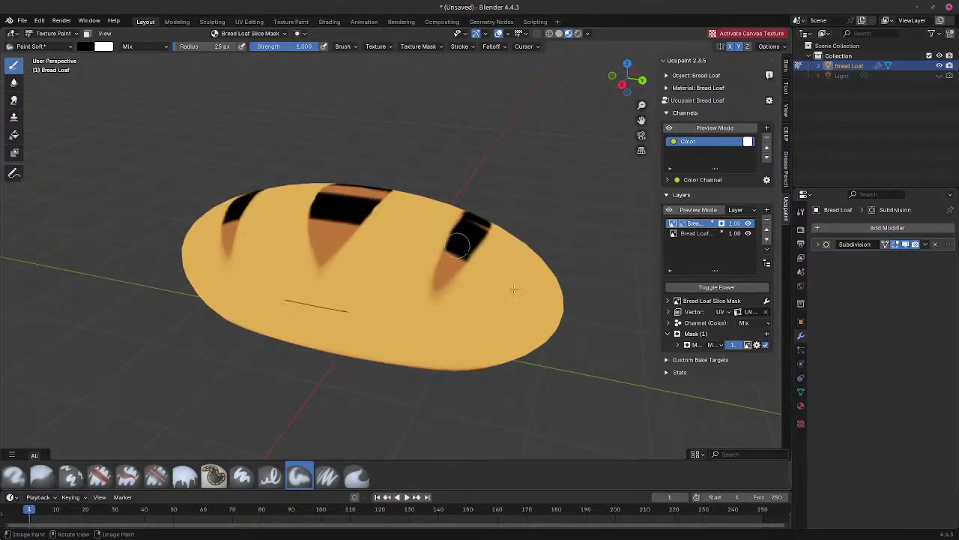
mouse_move(428, 233)
middle_mouse_down()
mouse_move(390, 332)
mouse_move(293, 392)
mouse_move(388, 337)
middle_mouse_up()
middle_click_drag(455, 314, 475, 300)
Step: Start saving the project under a new name and browse to the Desktop/2025/Blender folder
left_click(23, 20)
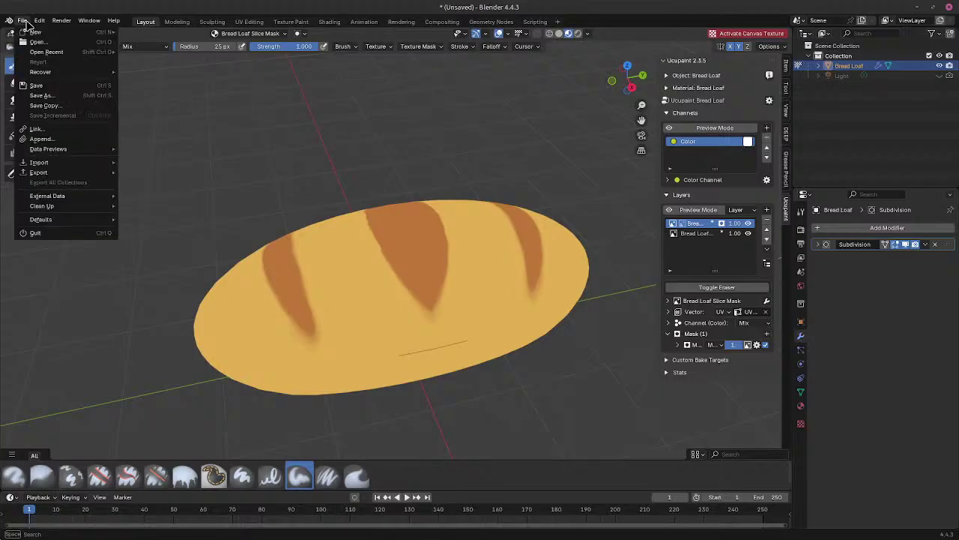
left_click(58, 99)
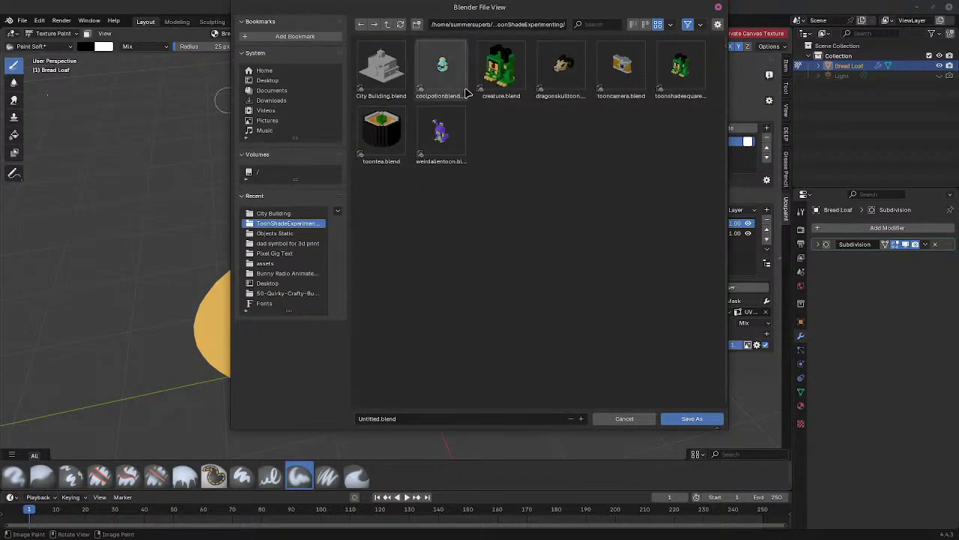
left_click(272, 80)
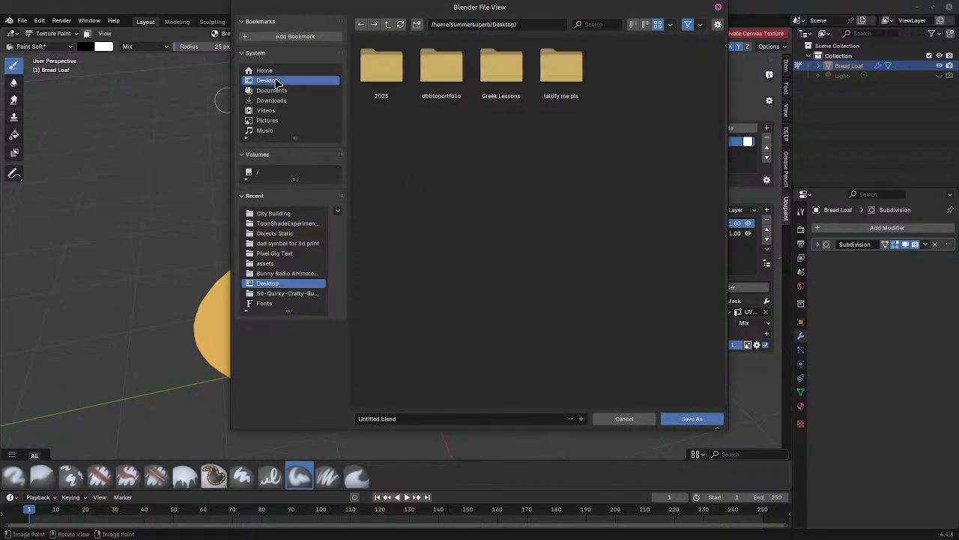
double_click(400, 79)
double_click(441, 68)
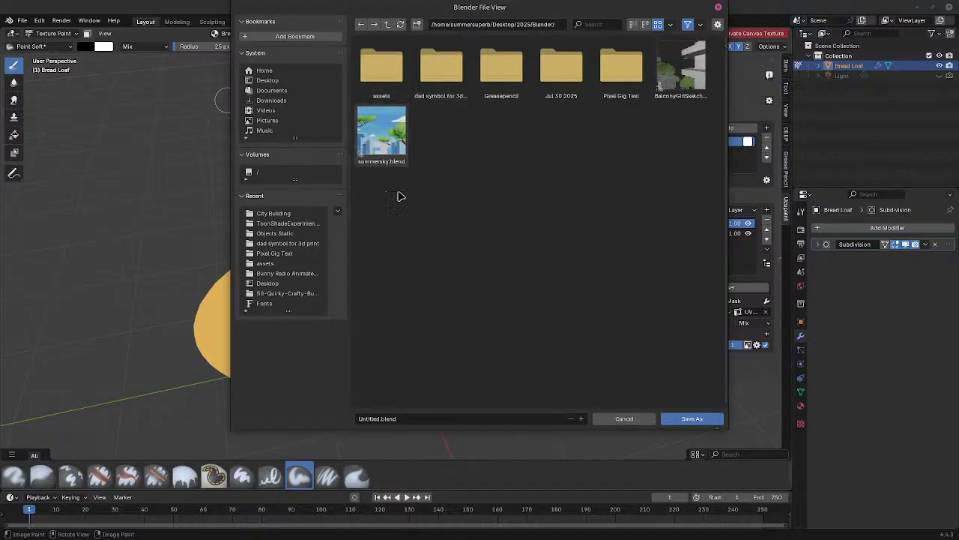
Step: Create a folder named Ucupaint Bread Loaf inside the Blender folder and open it
left_click(416, 25)
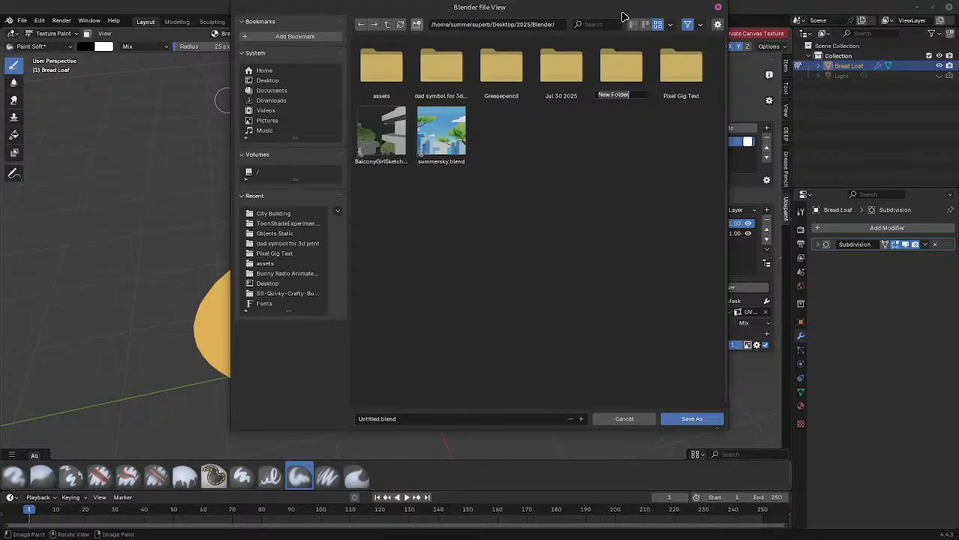
type("Ucupaint Bread Loaf")
key("Return")
double_click(677, 69)
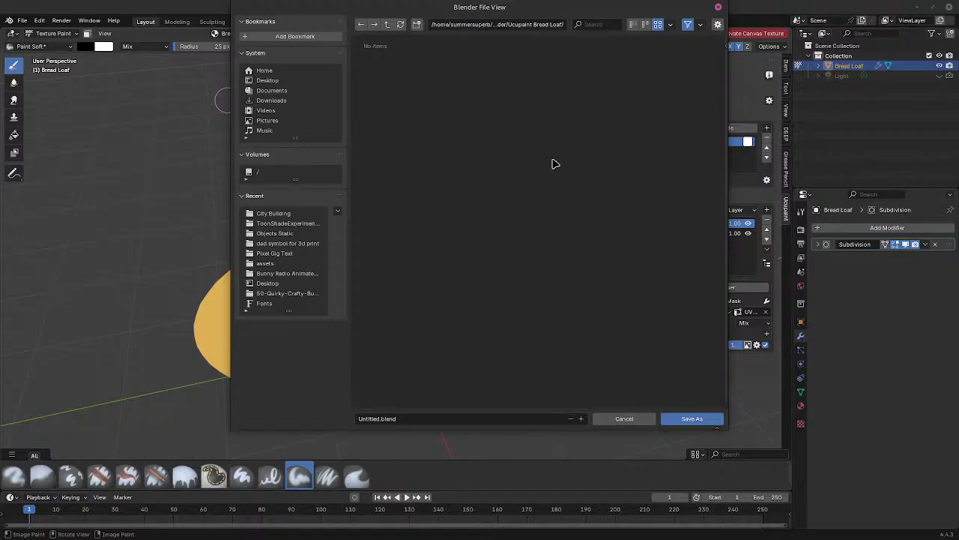
Step: Save the project as Loaf BLEND in the Ucupaint Bread Loaf folder
left_click(408, 418)
type("Loaf BLEND")
left_click(689, 424)
left_click(690, 424)
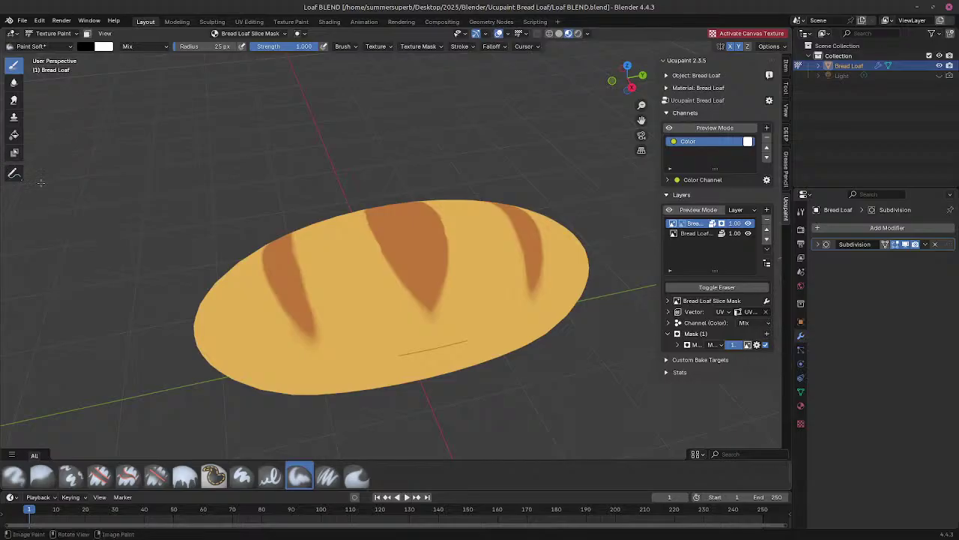
Step: Switch to the browser and look over the tiger bread image results as a reference for the loaf
middle_click_drag(56, 139, 306, 242)
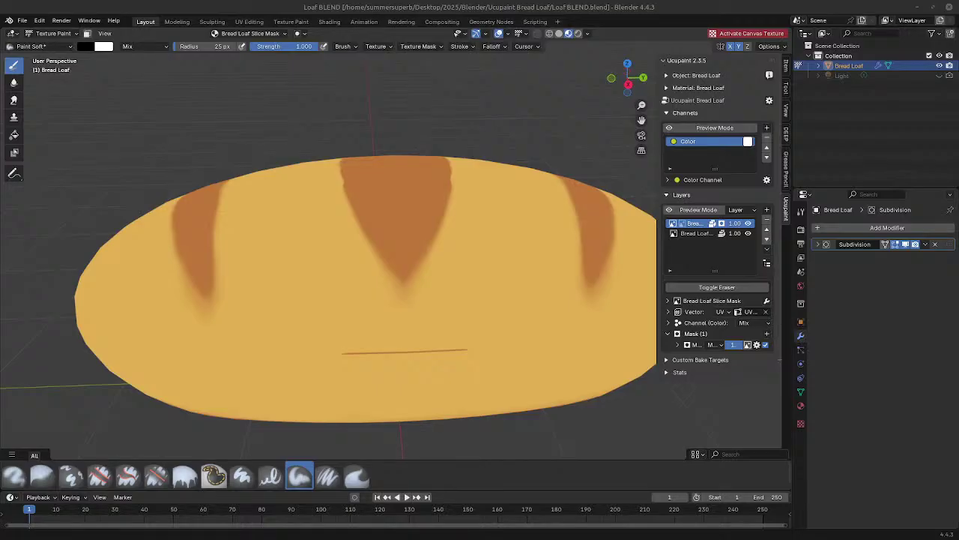
left_click_drag(958, 360, 225, 84)
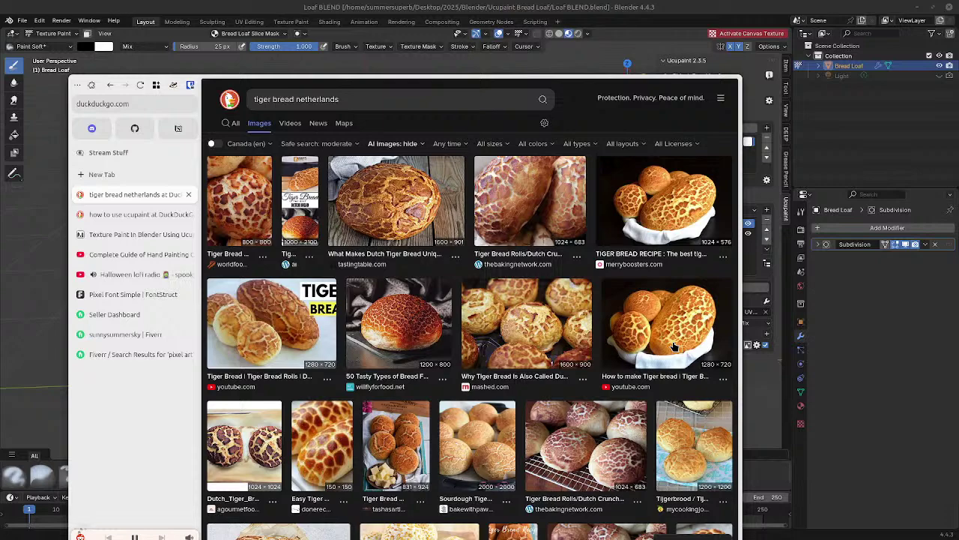
mouse_move(426, 76)
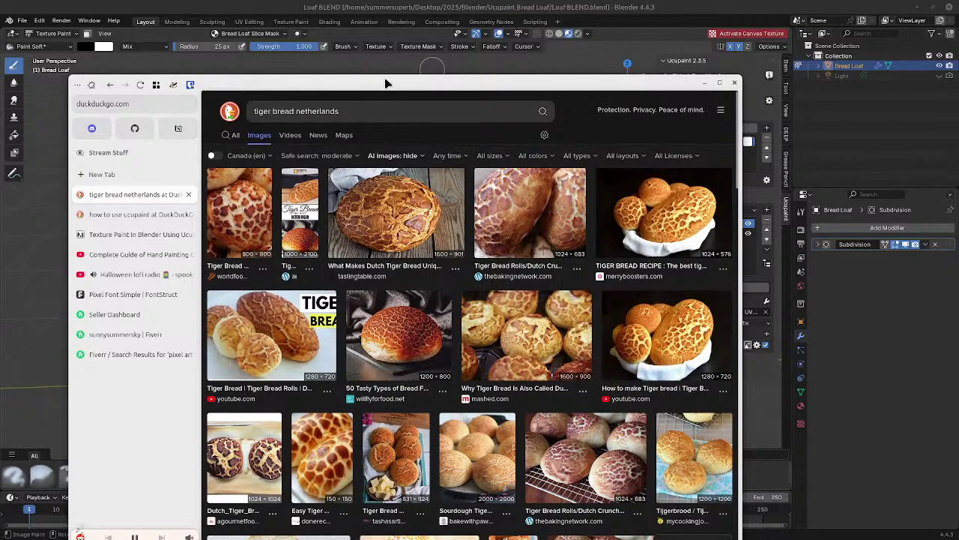
left_click_drag(404, 83, 958, 117)
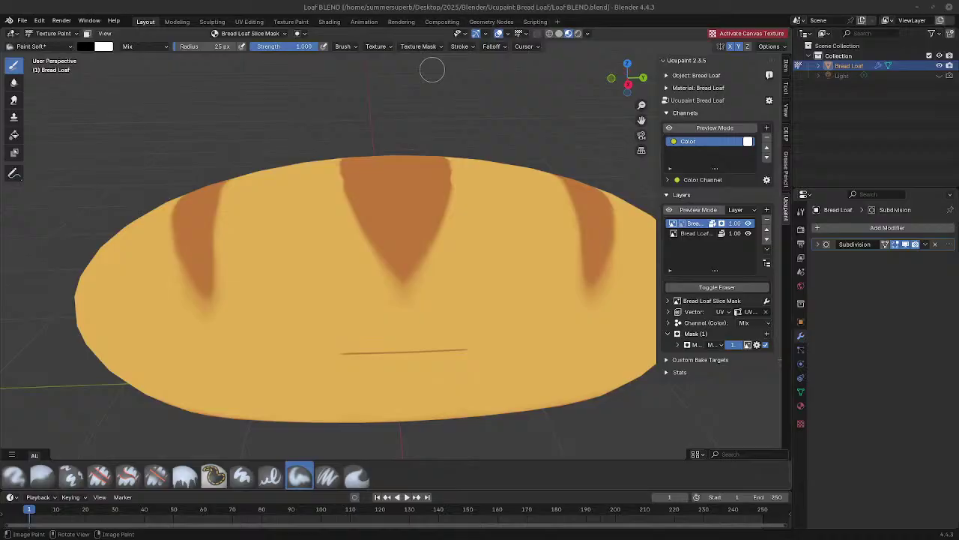
Step: Select the Bread Loaf Layer Base Paint layer and pick the brown swatch from Palette.001 as the brush colour
left_click(696, 233)
scroll(564, 303, "down", 4)
scroll(499, 268, "up", 5)
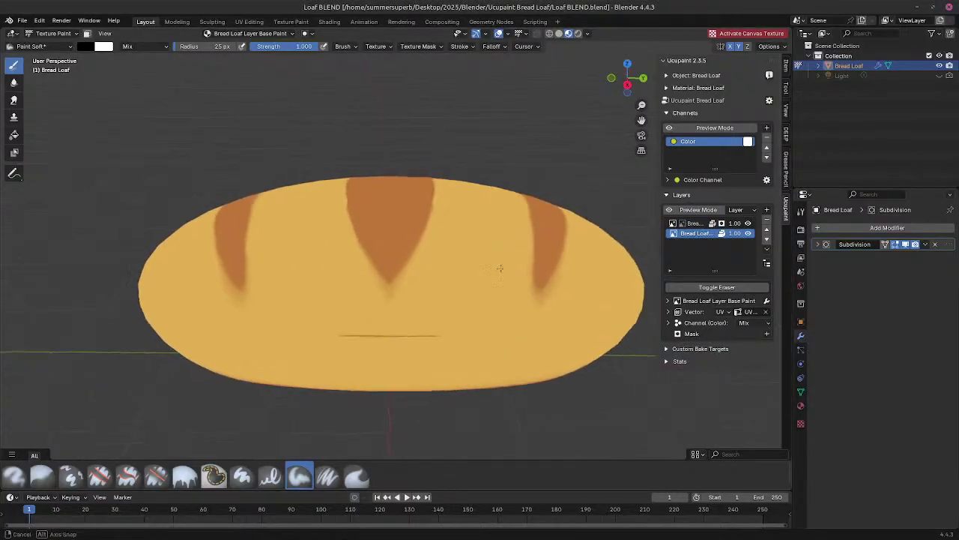
scroll(581, 240, "down", 4)
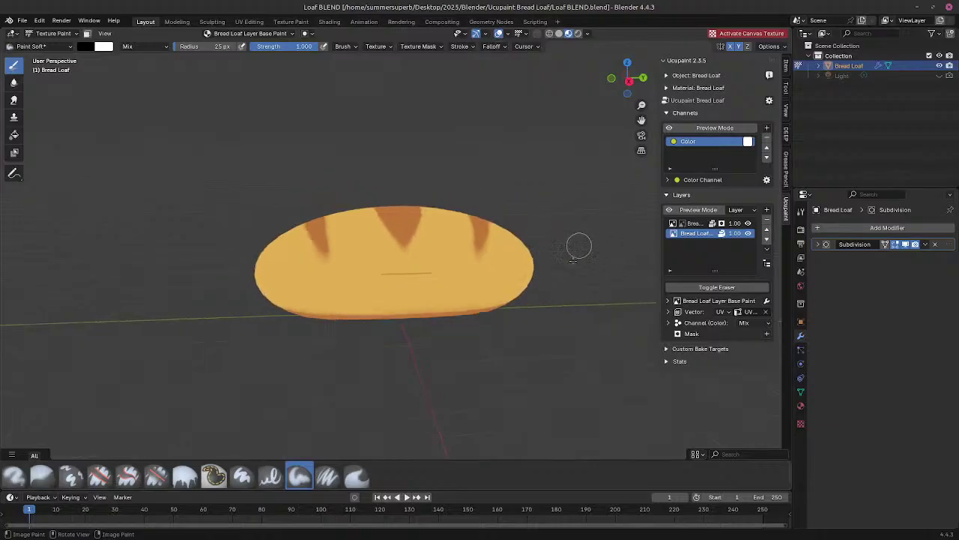
scroll(560, 262, "up", 2)
middle_click_drag(554, 266, 622, 270)
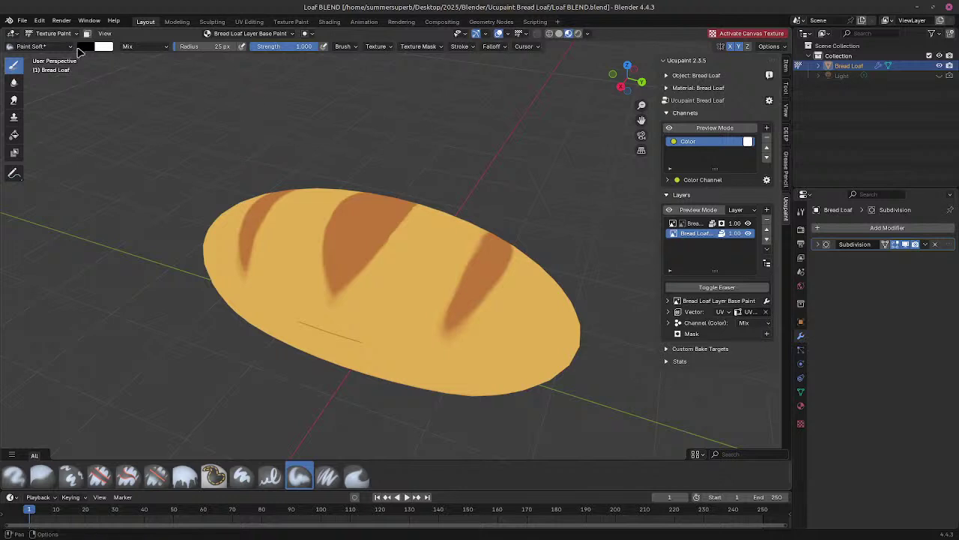
left_click(800, 214)
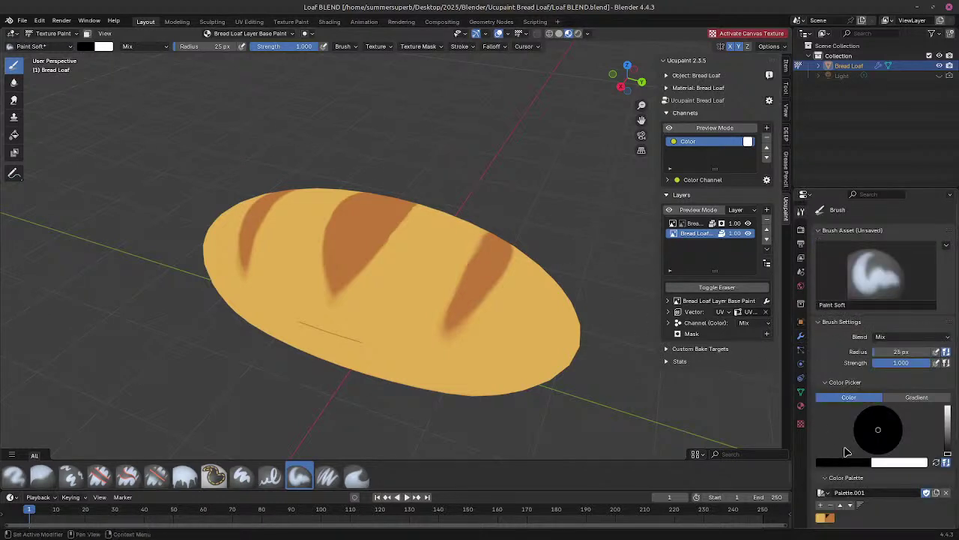
left_click(823, 518)
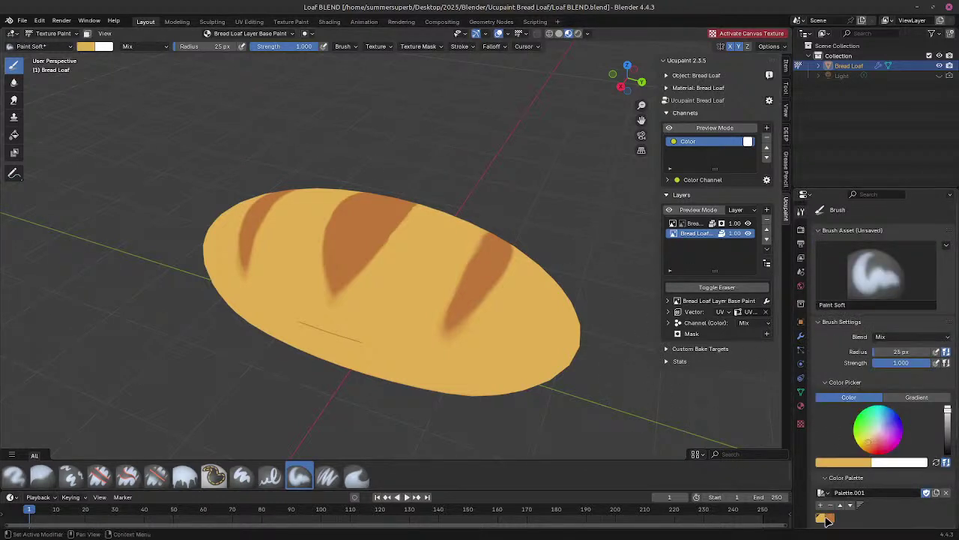
mouse_move(706, 435)
middle_mouse_down()
mouse_move(472, 337)
mouse_move(407, 299)
middle_mouse_up()
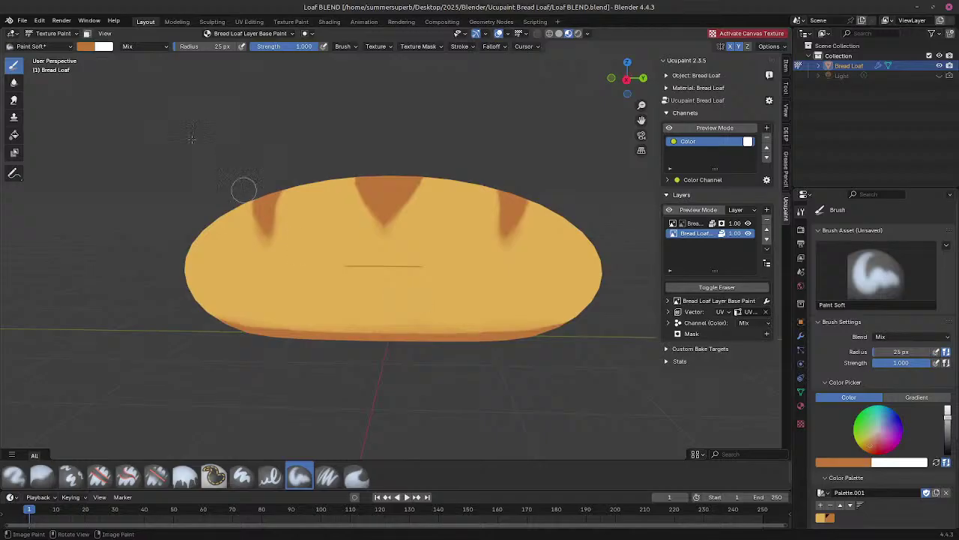
Step: Enlarge the soft paint brush to a radius of 53 px
key("bracketright")
key("bracketright")
key("bracketright")
key("bracketright")
key("bracketright")
key("bracketright")
key("bracketright")
key("bracketright")
Step: Try a brown stroke along the loaf's lower side and undo it
left_click_drag(309, 326, 520, 330)
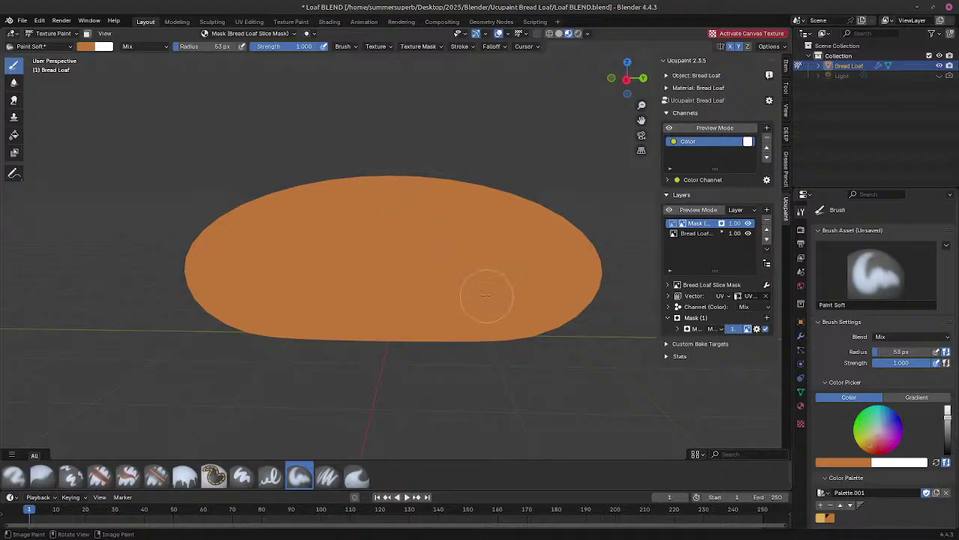
middle_click_drag(488, 293, 477, 307)
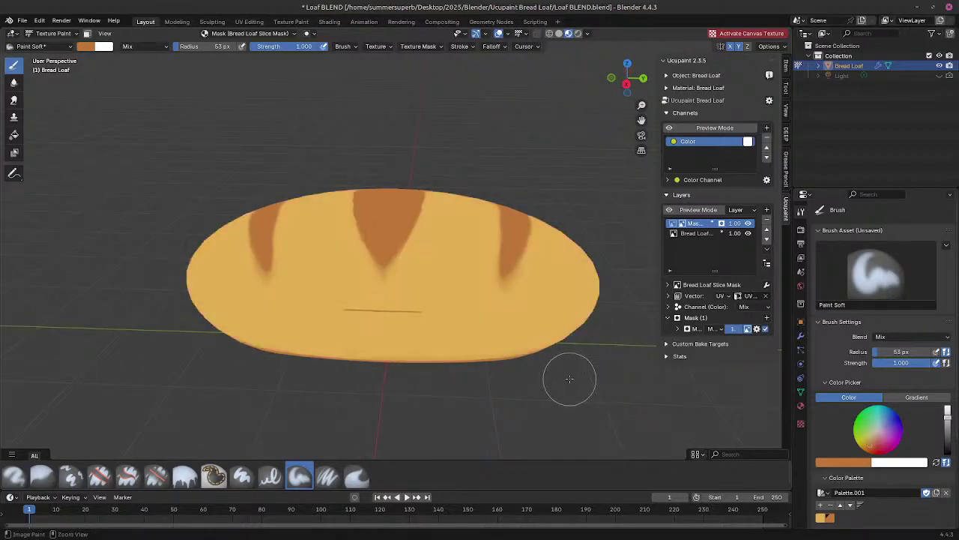
mouse_move(568, 380)
middle_mouse_down()
mouse_move(568, 337)
mouse_move(592, 336)
middle_mouse_up()
Step: Shade the loaf's lower edge all the way around with soft brown strokes on the Base Paint layer
left_click(691, 234)
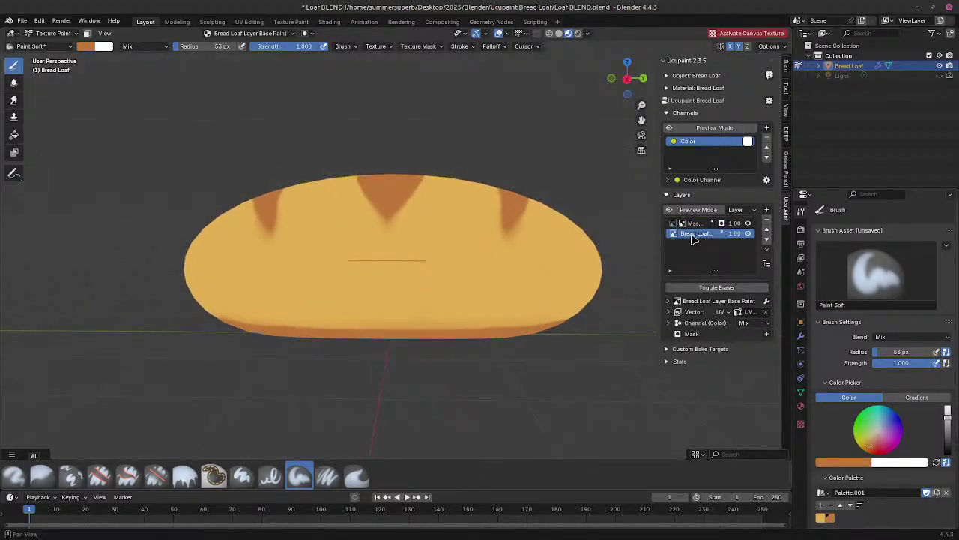
middle_click_drag(515, 336, 467, 341)
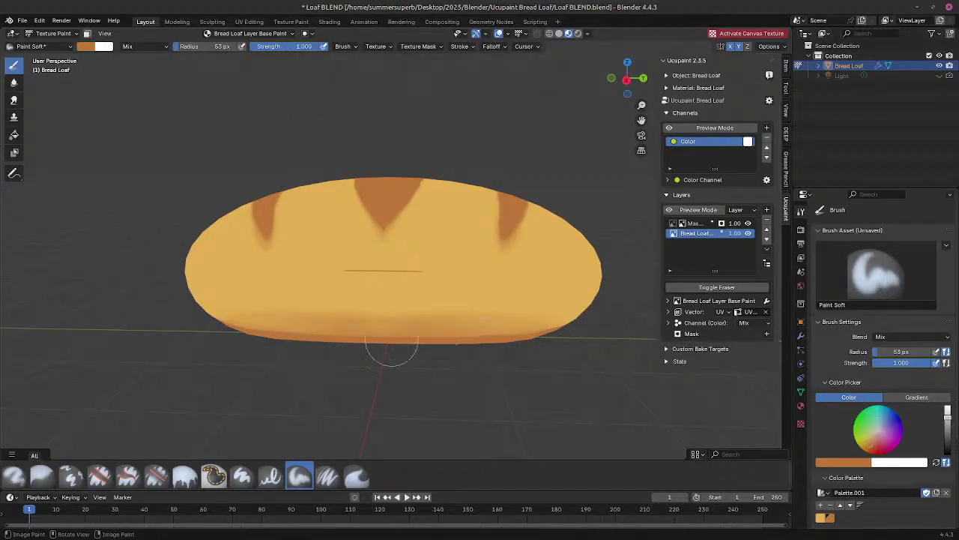
middle_click_drag(581, 339, 428, 317)
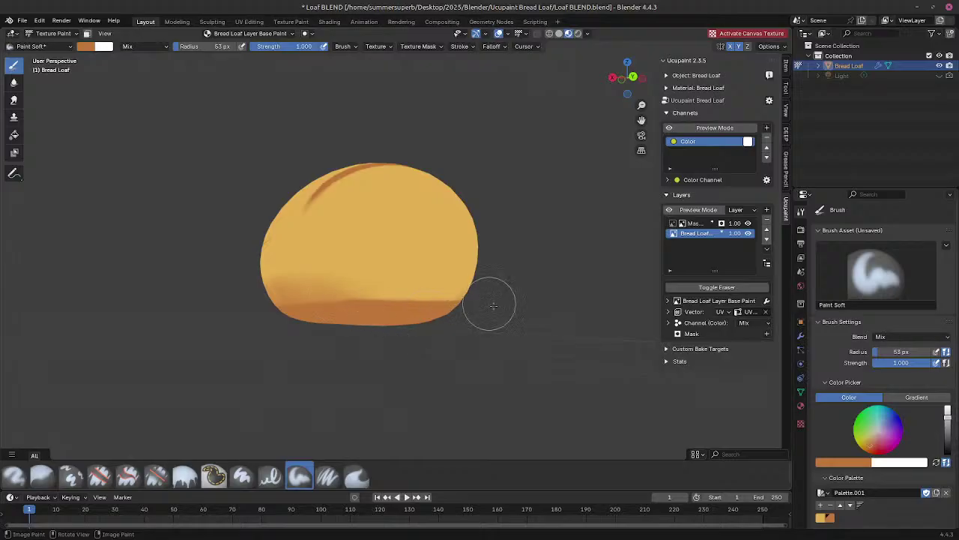
middle_click_drag(495, 294, 342, 300)
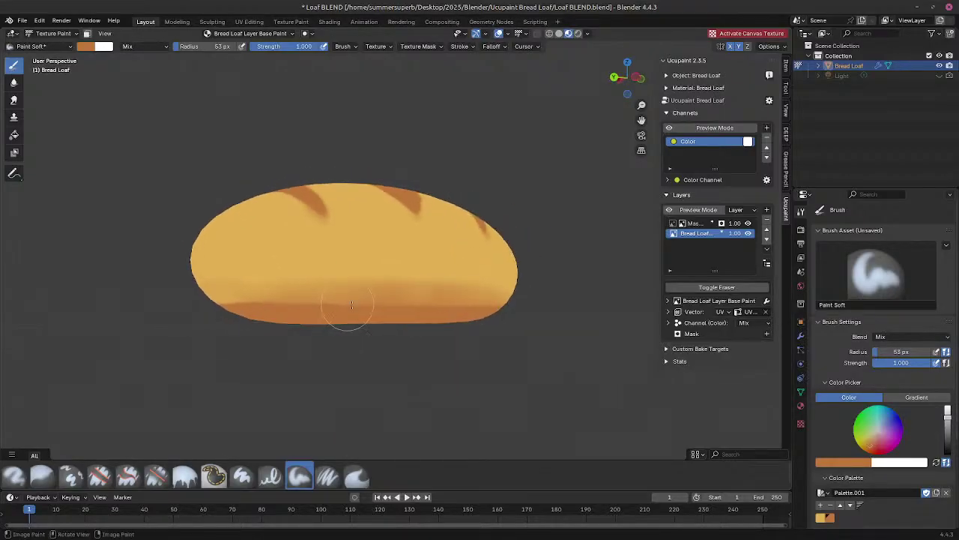
middle_click_drag(188, 289, 315, 275)
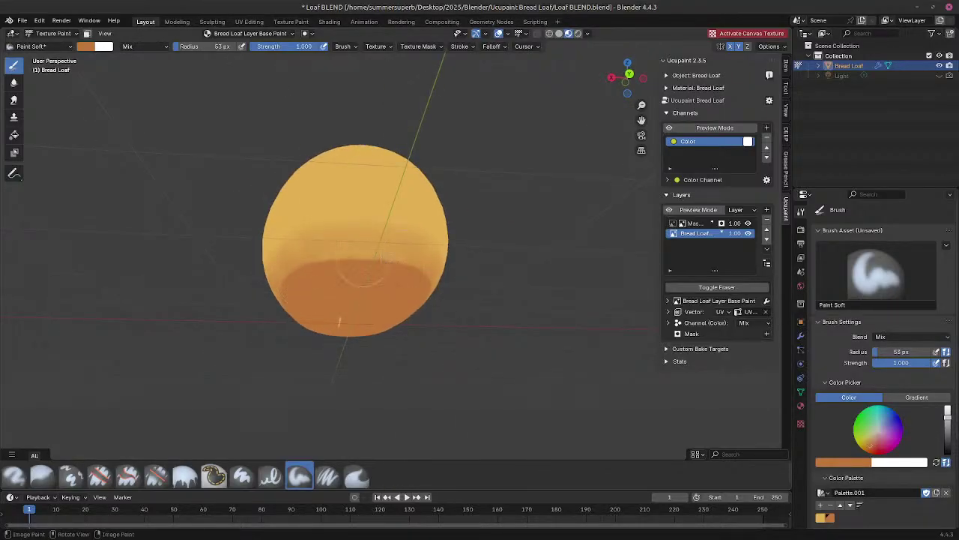
middle_click_drag(252, 251, 409, 274)
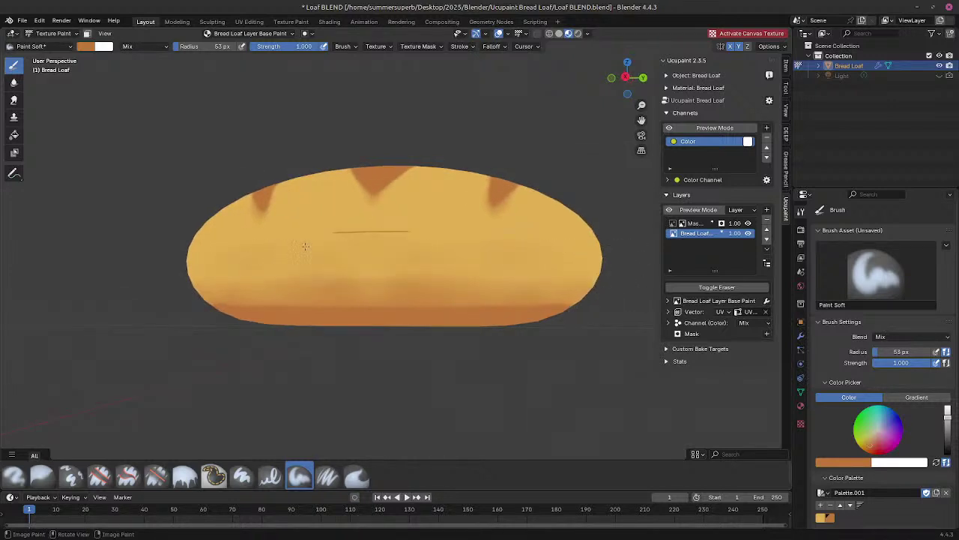
Step: Add soft brown shading around the slices and across the loaf's sides and end on the Base Paint layer
middle_click_drag(334, 204, 355, 227)
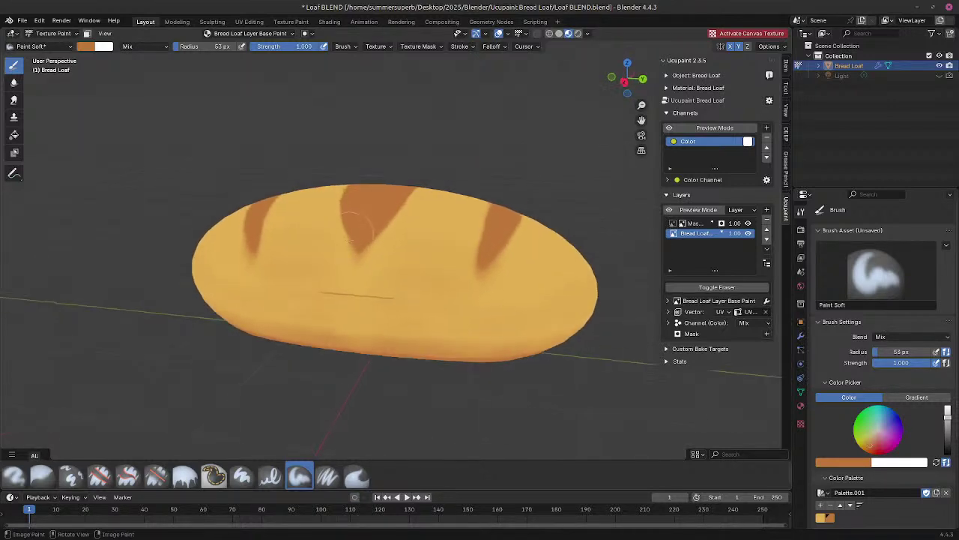
mouse_move(522, 271)
middle_mouse_down()
mouse_move(365, 321)
mouse_move(420, 299)
mouse_move(478, 295)
middle_mouse_up()
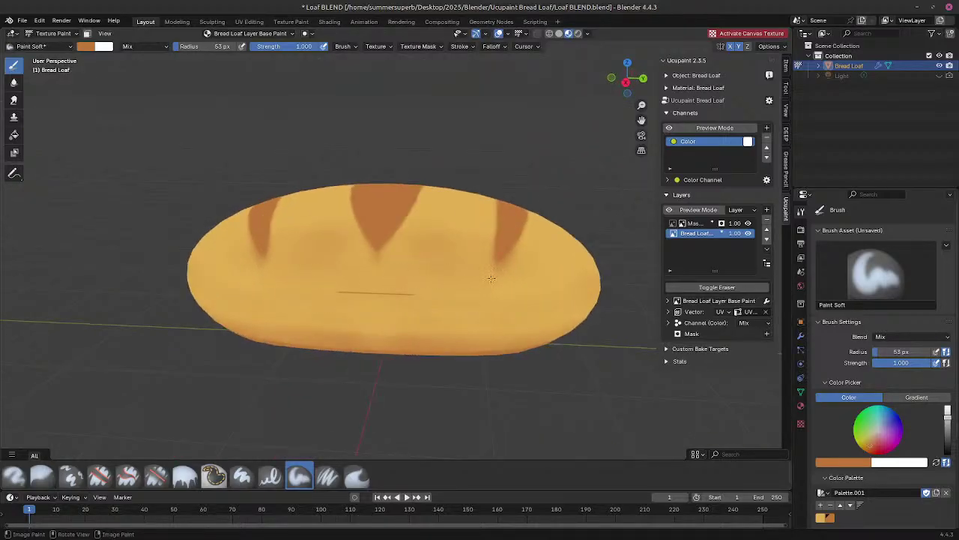
mouse_move(573, 329)
middle_mouse_down()
mouse_move(487, 276)
mouse_move(362, 287)
middle_mouse_up()
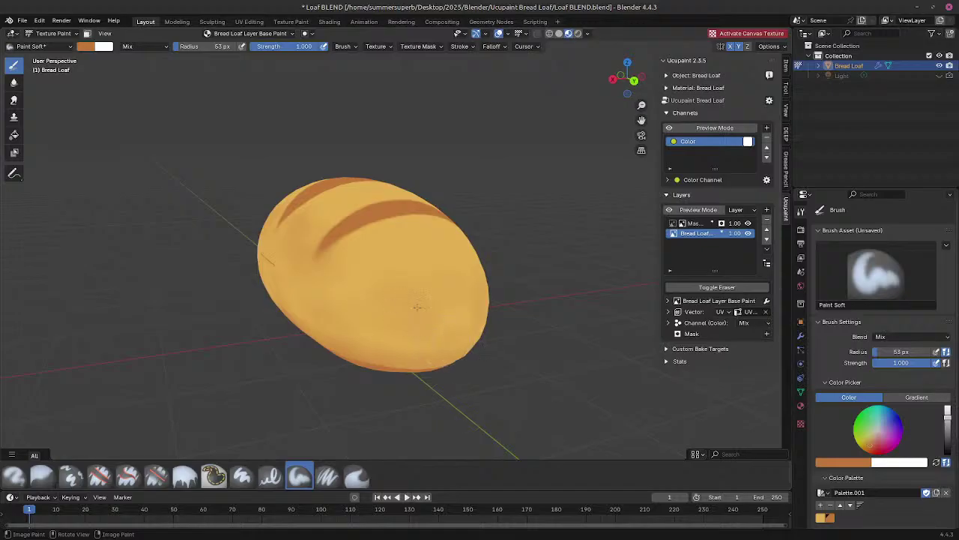
middle_click_drag(247, 267, 335, 261)
scroll(306, 247, "up", 4)
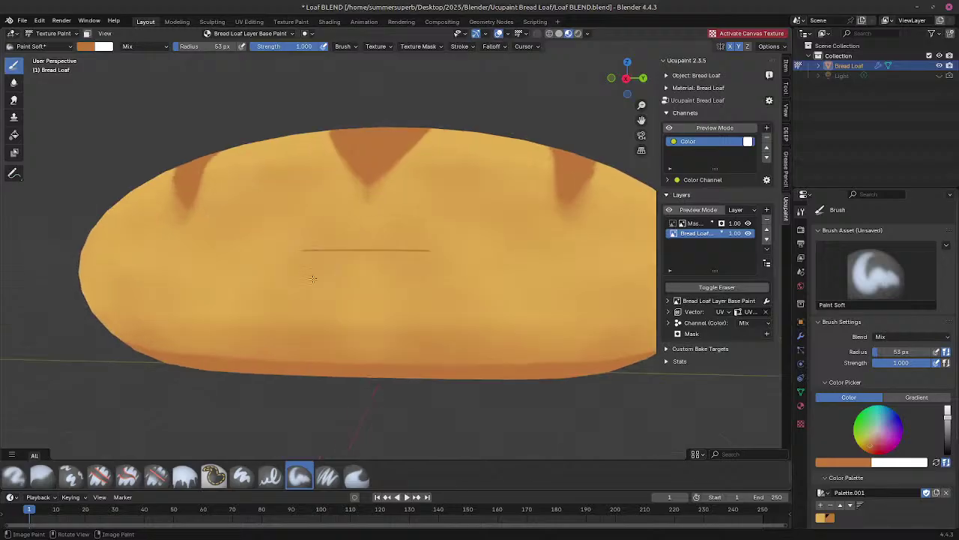
Step: Select the Bread Loaf Slice Mask layer and set the brush colour to black
left_click(748, 223)
left_click(748, 223)
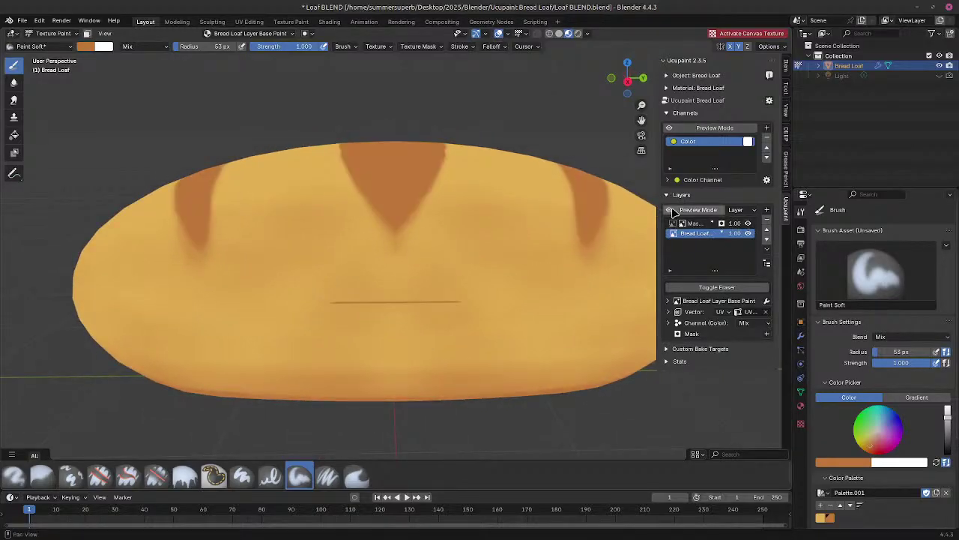
left_click(693, 223)
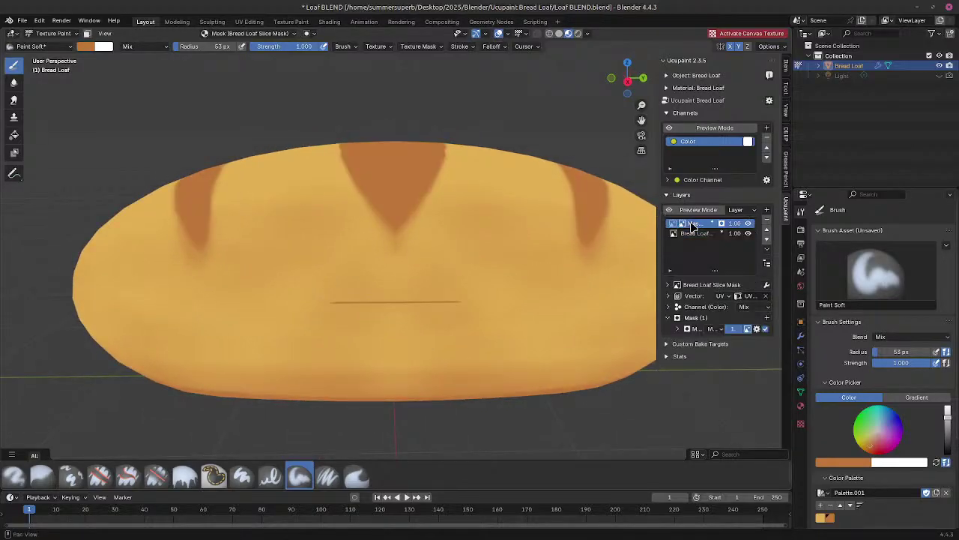
left_click(829, 522)
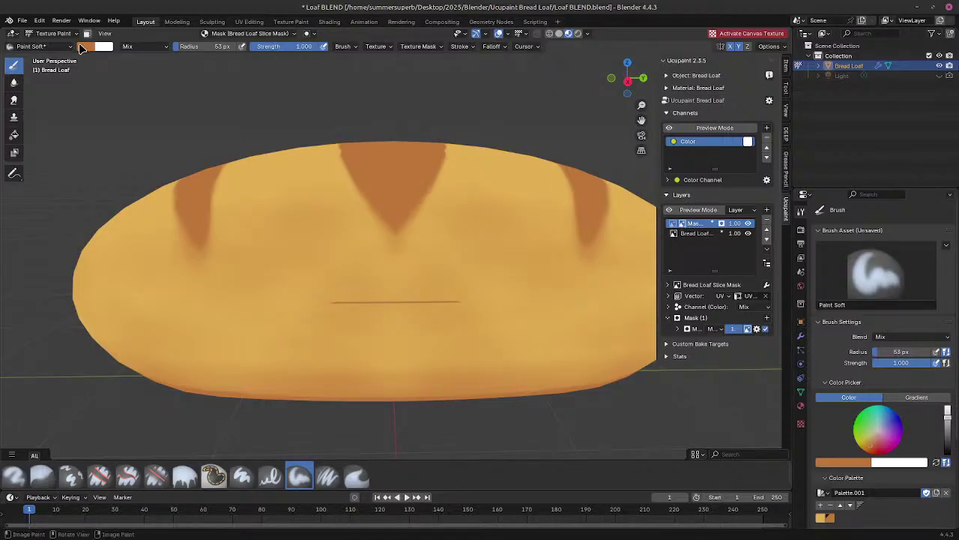
left_click(81, 46)
left_click_drag(169, 78, 169, 142)
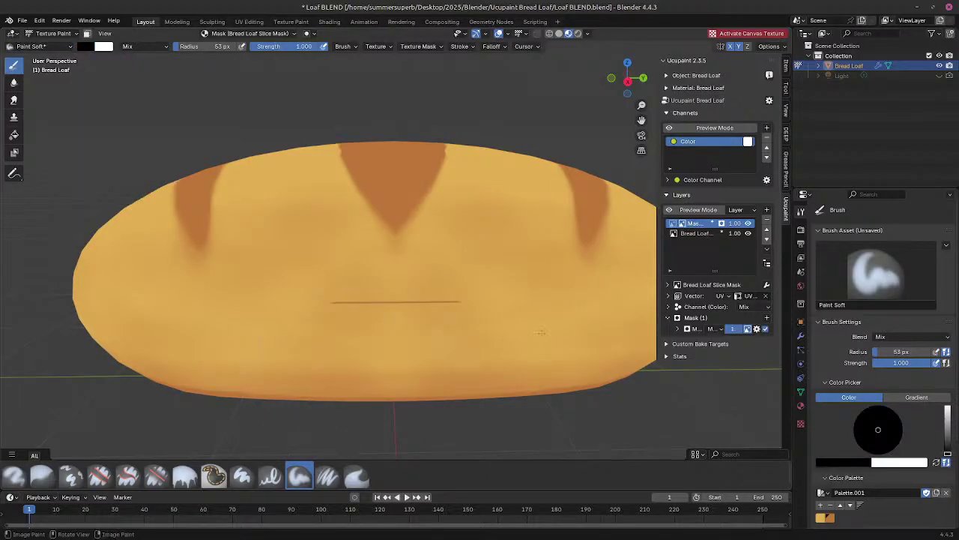
Step: Try to erase the thin brown line on the loaf's side with black strokes on the slice mask, and check the slices from above
left_click_drag(326, 304, 433, 301)
key("ctrl+z")
left_click_drag(320, 297, 415, 305)
middle_click_drag(224, 294, 428, 386)
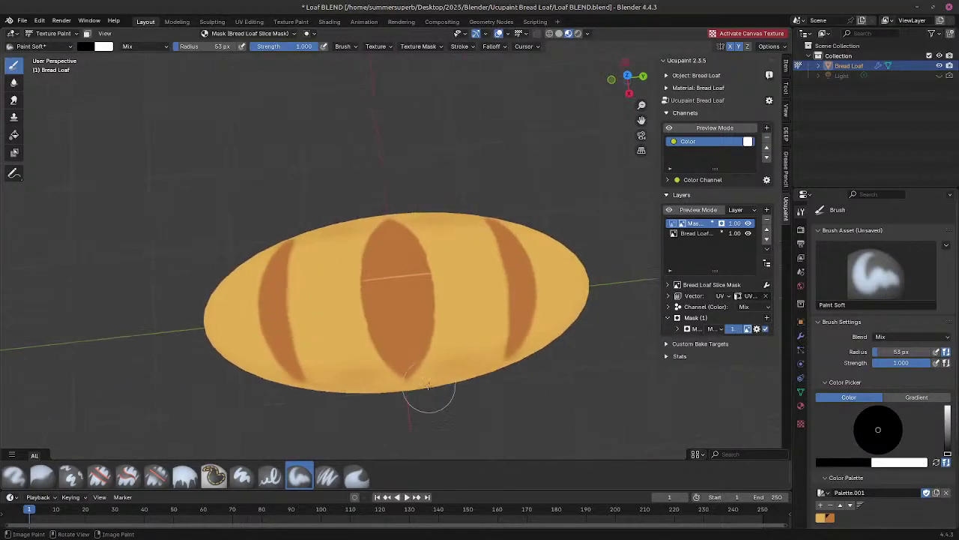
middle_click_drag(381, 346, 330, 341)
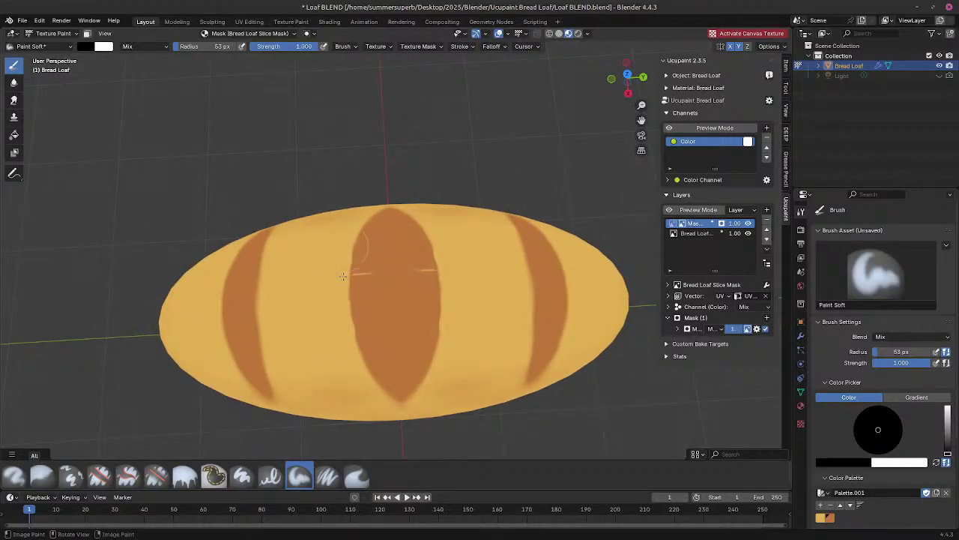
scroll(342, 276, "down", 3)
middle_click_drag(353, 365, 313, 285)
scroll(382, 224, "up", 5)
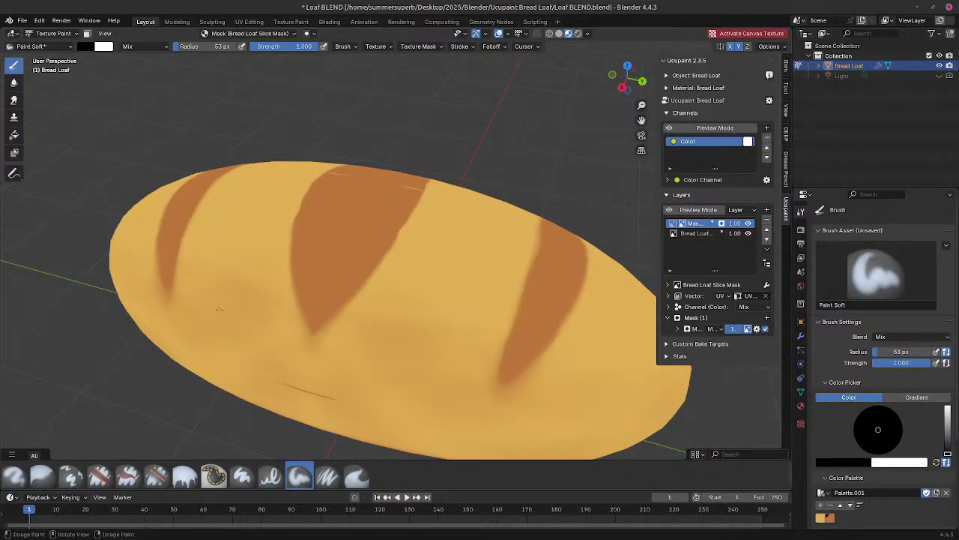
Step: Switch to the UV Editing workspace, widen the 3D view and display the loaf in Material Preview shading
left_click(249, 21)
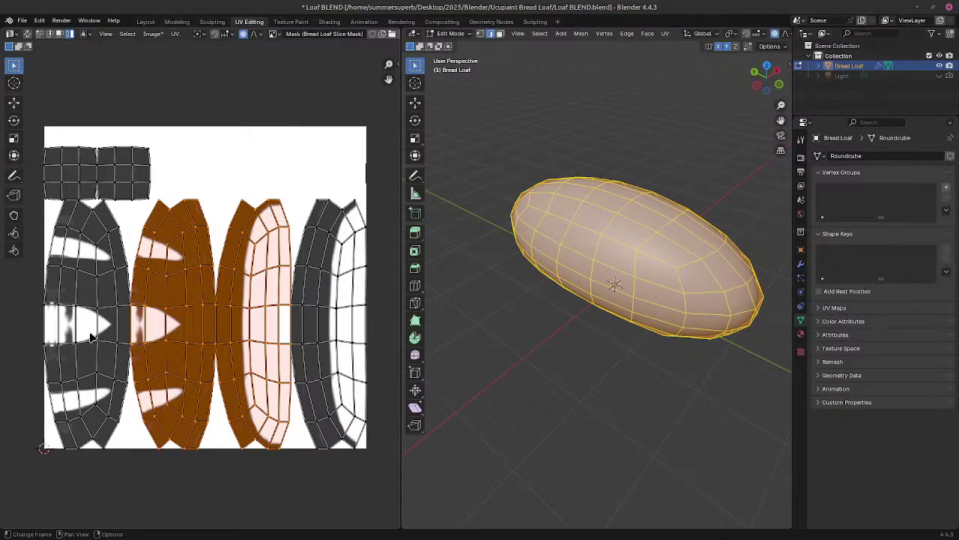
middle_click_drag(451, 238, 525, 270)
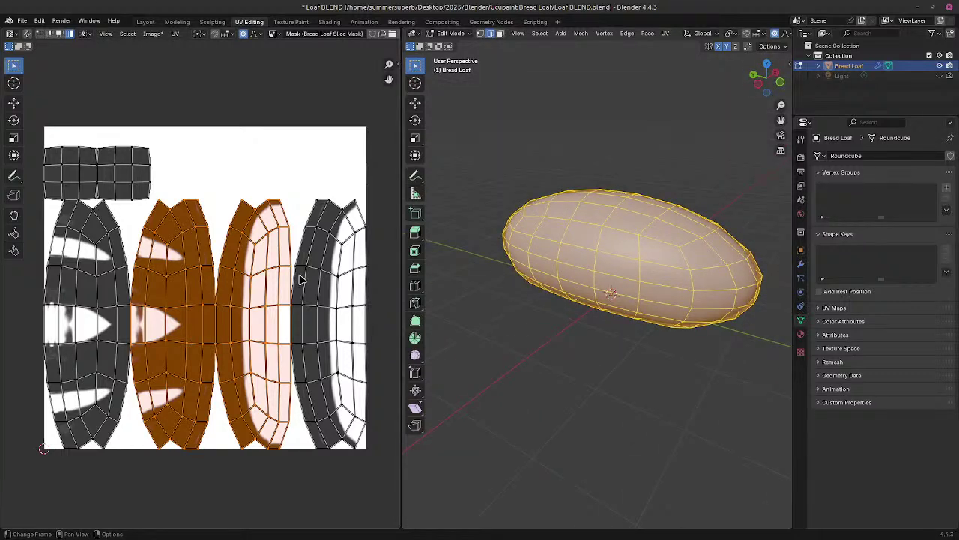
left_click(294, 313)
left_click(289, 329)
middle_click_drag(490, 308, 588, 317)
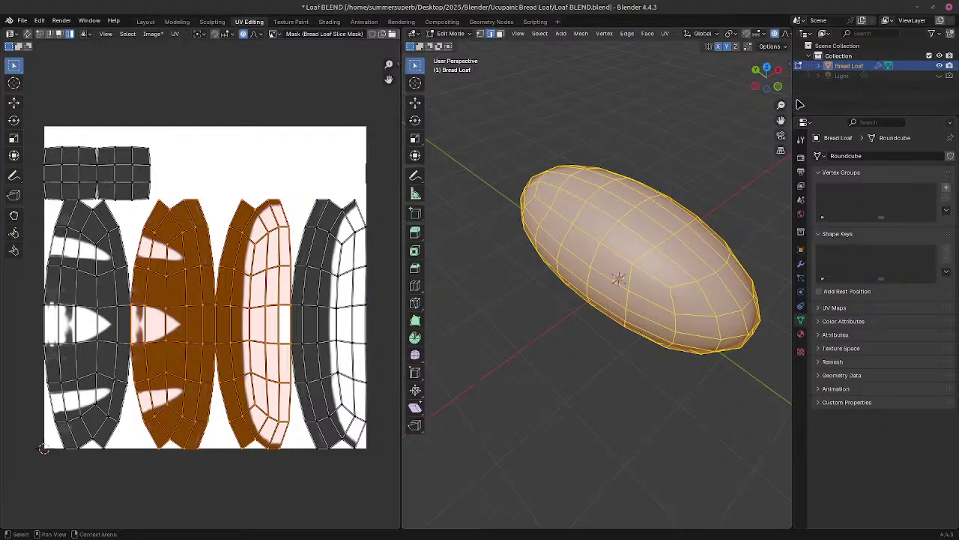
left_click_drag(793, 102, 934, 68)
left_click(921, 35)
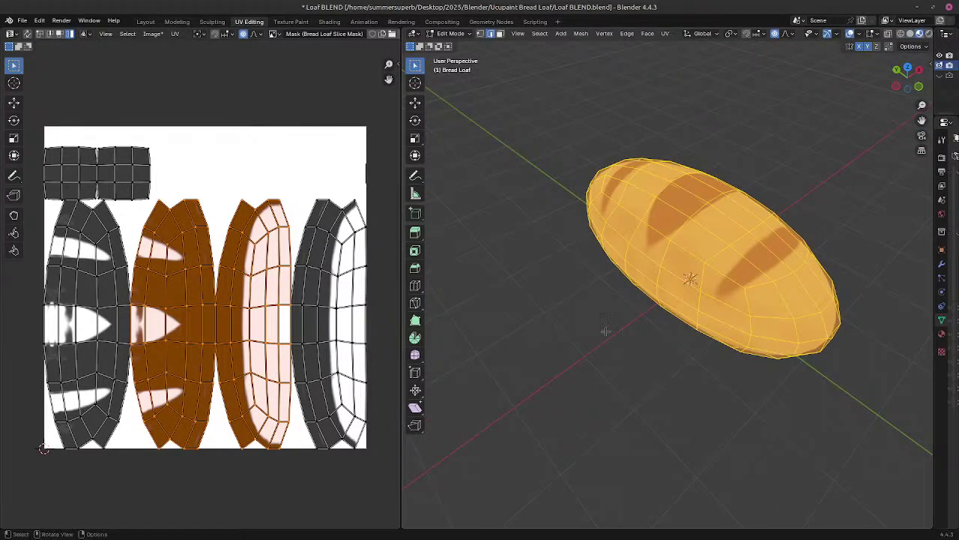
middle_click_drag(654, 314, 655, 281)
scroll(648, 256, "up", 3)
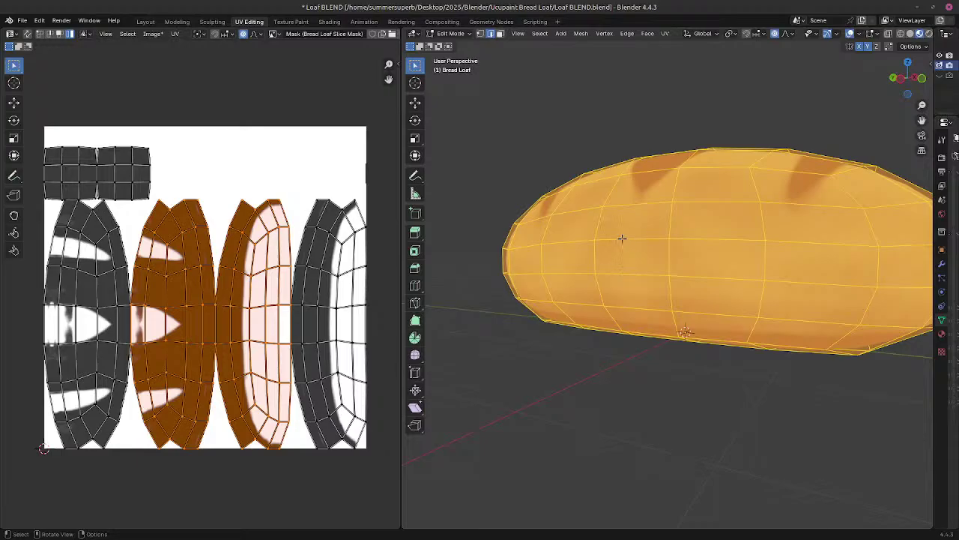
Step: Use face selection to locate a face on the loaf's side and the central slice's top face in the UV map
left_click(632, 250)
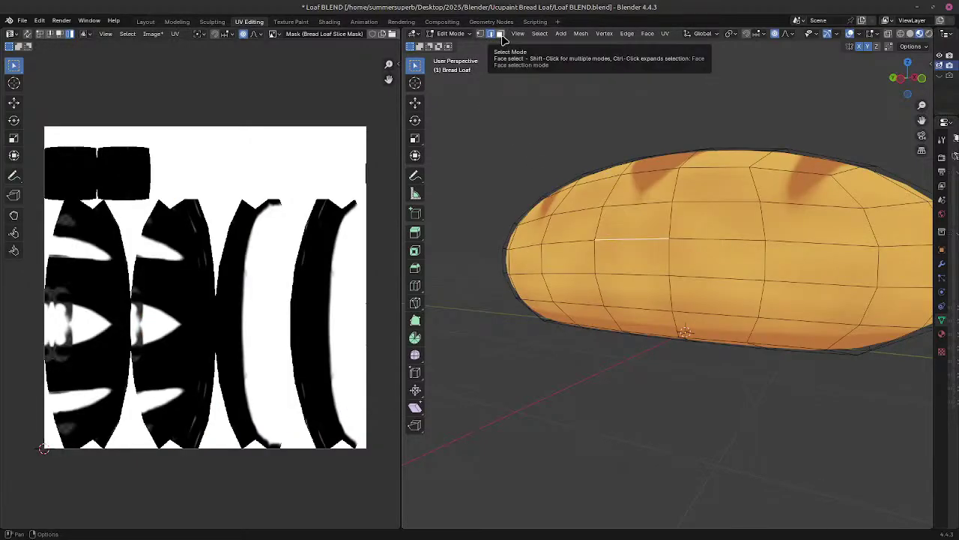
left_click(501, 39)
left_click(628, 256)
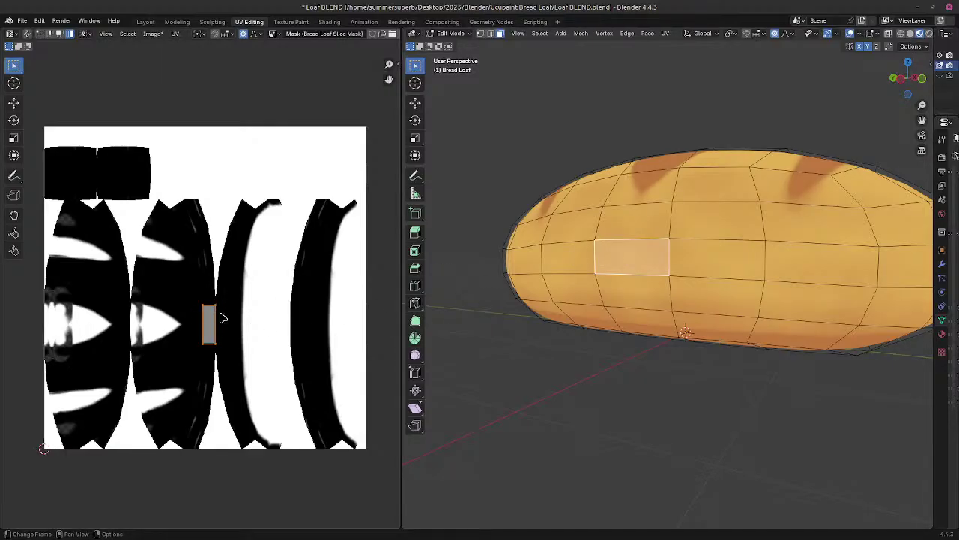
middle_click_drag(712, 219, 692, 138)
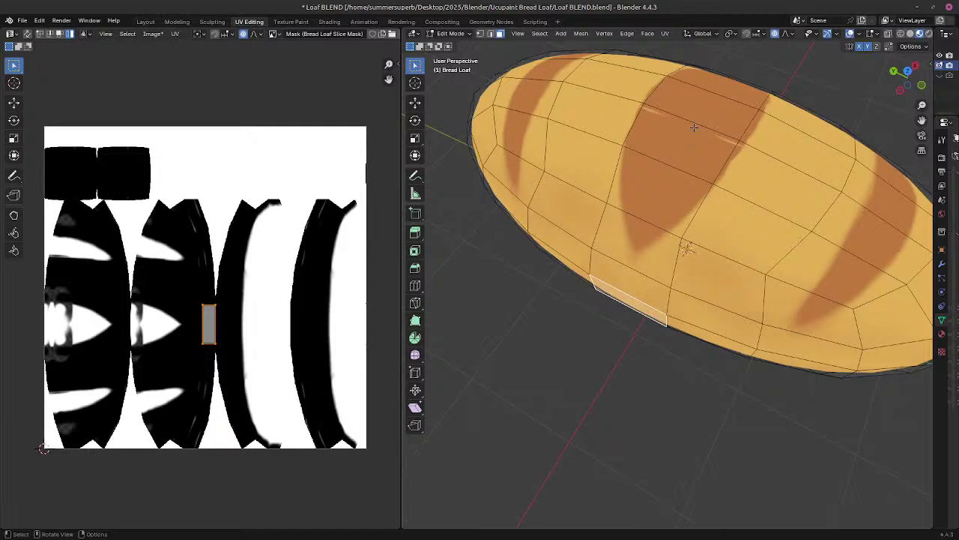
left_click(694, 128)
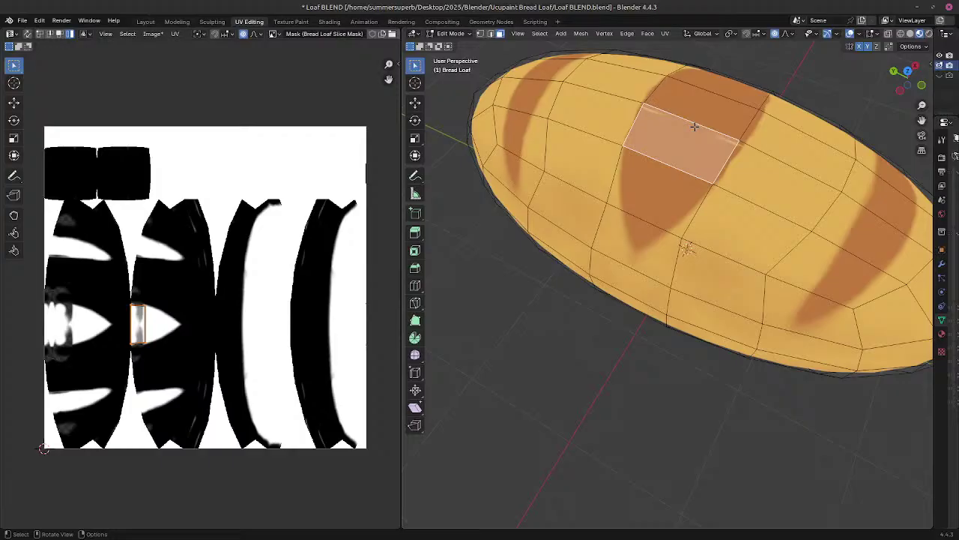
middle_click_drag(694, 129, 708, 225)
left_click(728, 128)
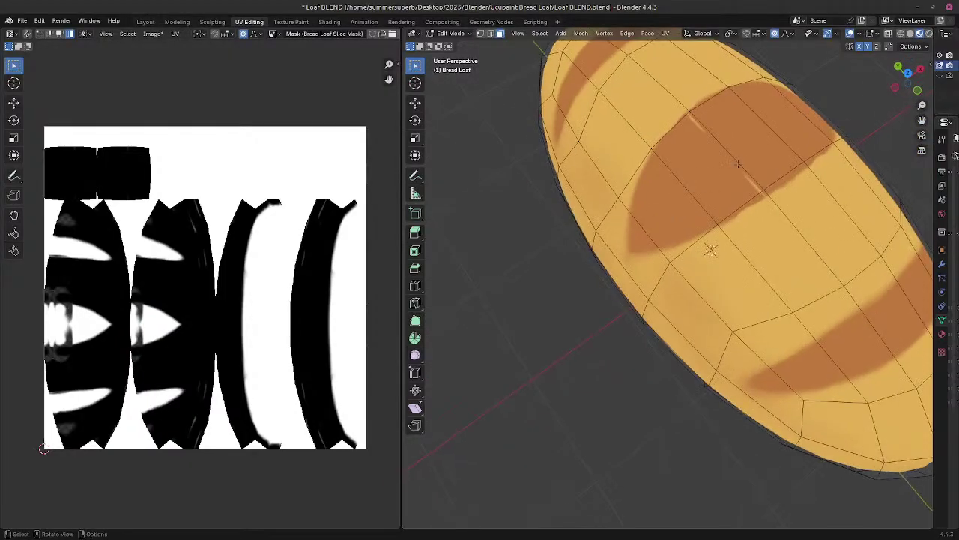
left_click(736, 150)
left_click(713, 167)
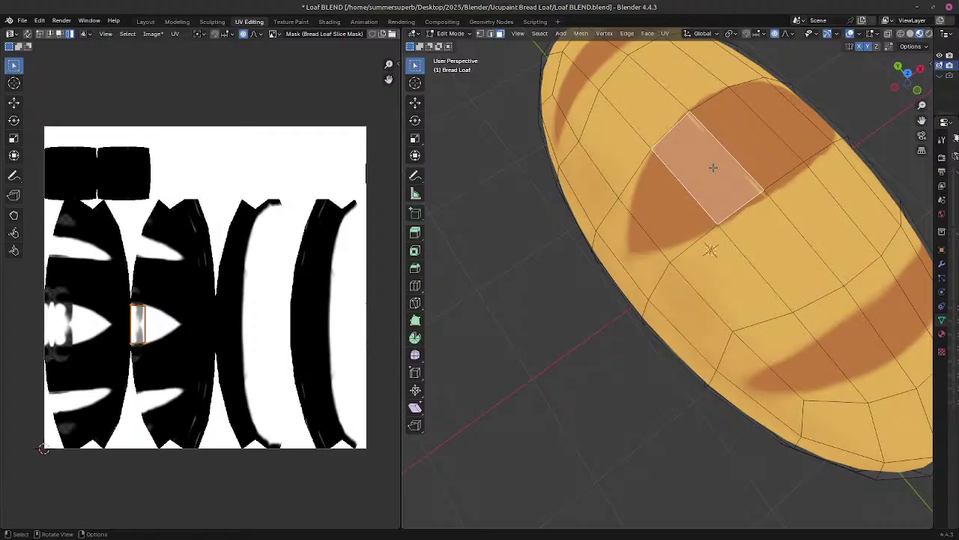
Step: Compare the UV positions of the central slice's top face and the side faces below it by selecting them alternately
middle_click_drag(664, 247, 696, 135)
left_click(630, 245)
left_click(696, 135)
middle_click_drag(666, 227, 679, 175)
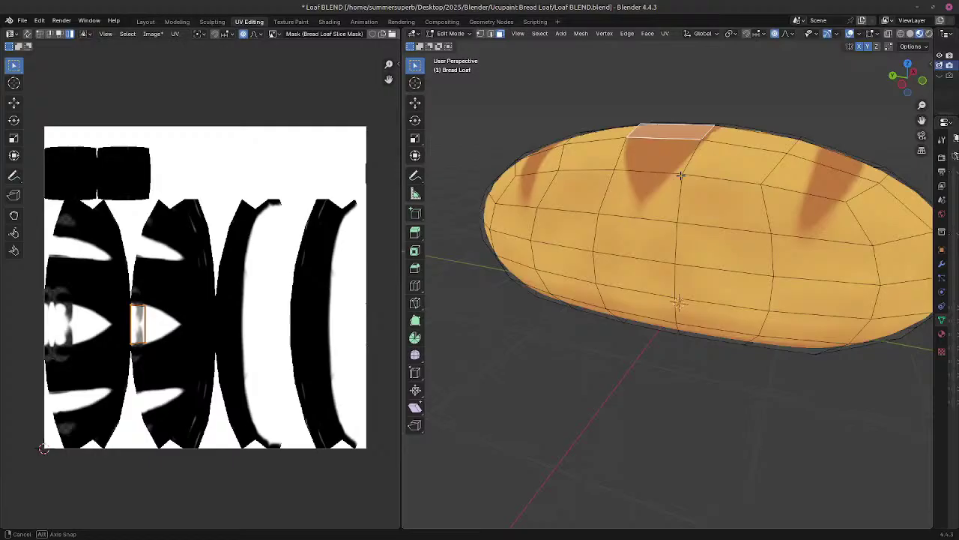
left_click(625, 263)
middle_click_drag(625, 263, 659, 217)
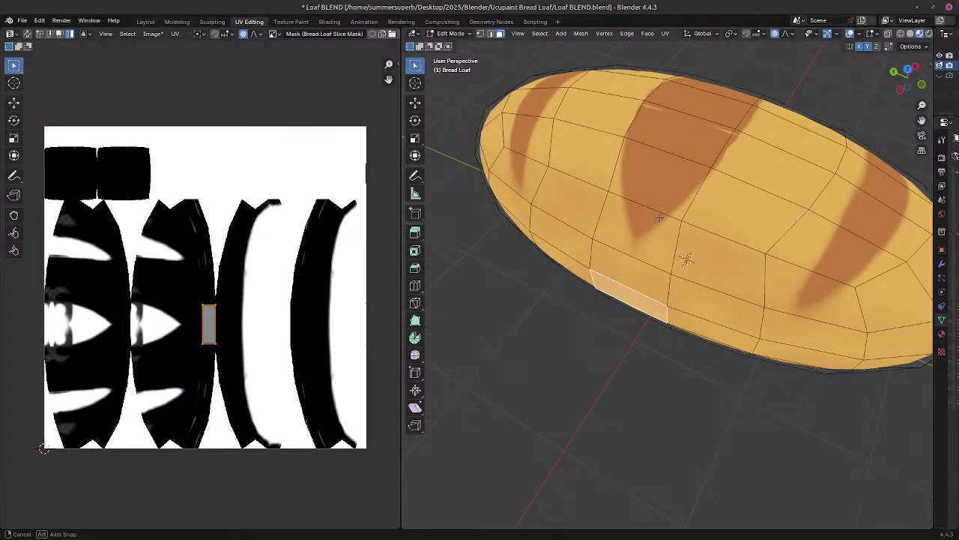
middle_click_drag(659, 217, 664, 205)
left_click(673, 141)
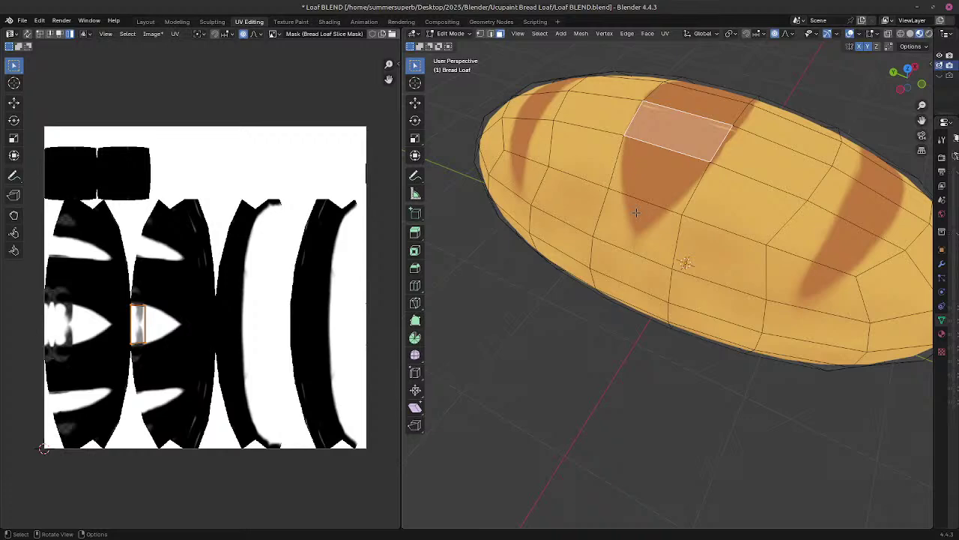
mouse_move(634, 228)
middle_mouse_down()
mouse_move(634, 187)
mouse_move(634, 222)
middle_mouse_up()
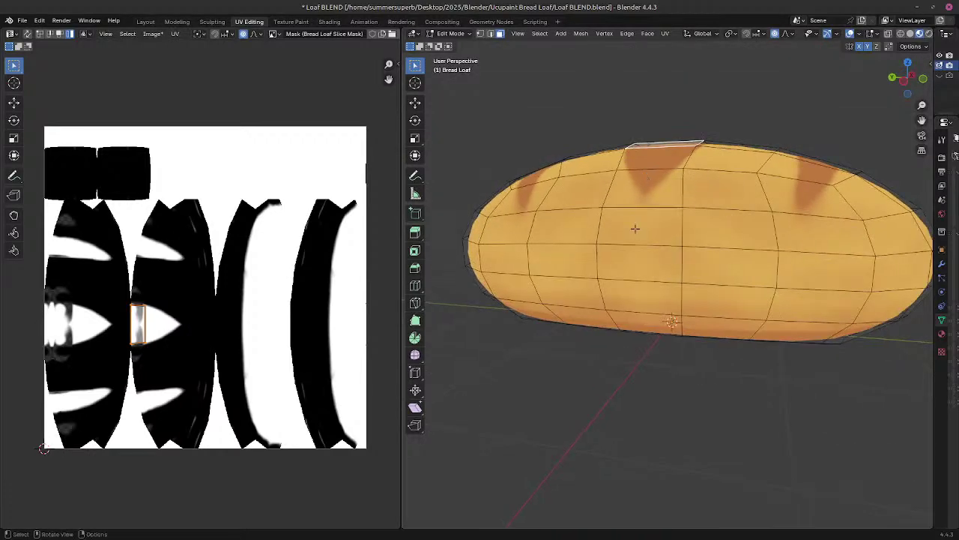
left_click(632, 255)
middle_click_drag(670, 171, 649, 227)
left_click(675, 126)
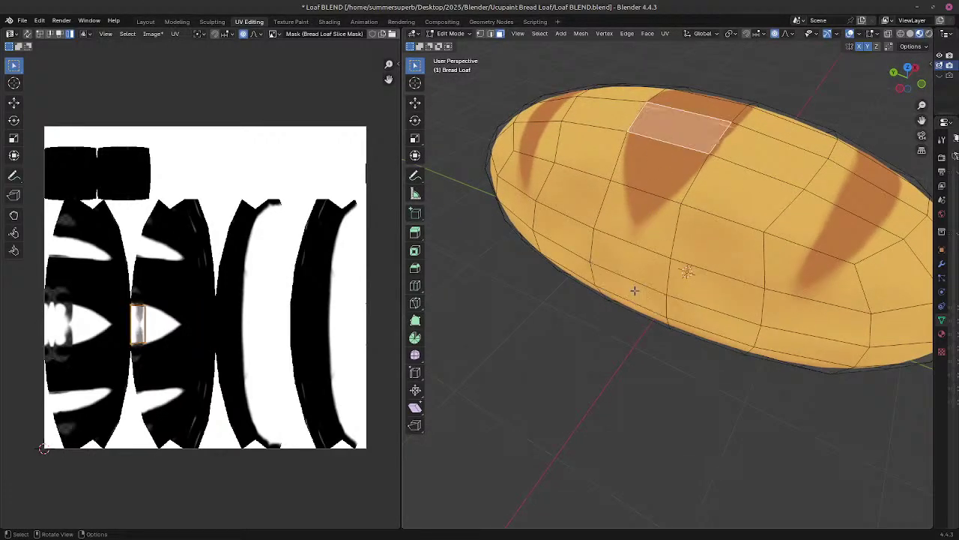
left_click(634, 290)
left_click(681, 133)
left_click(626, 269)
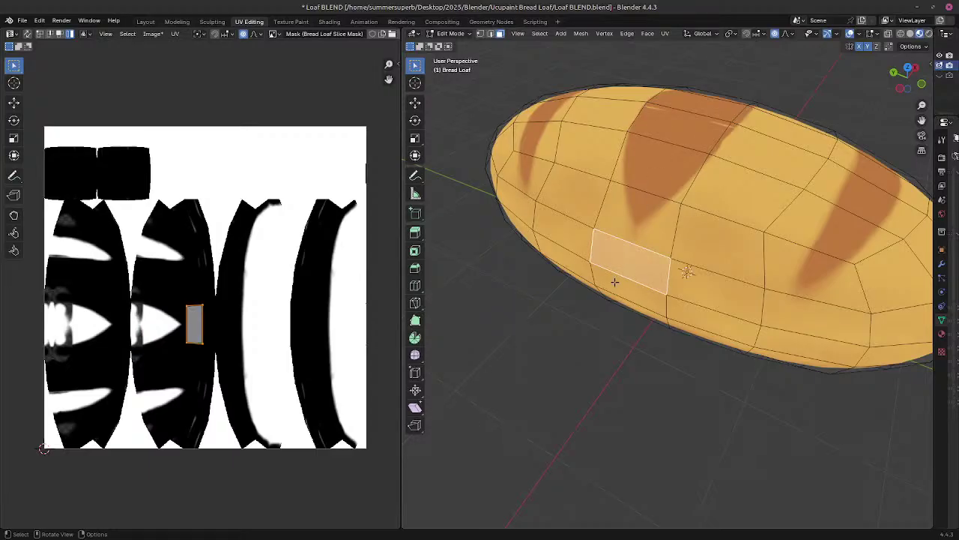
left_click(614, 281)
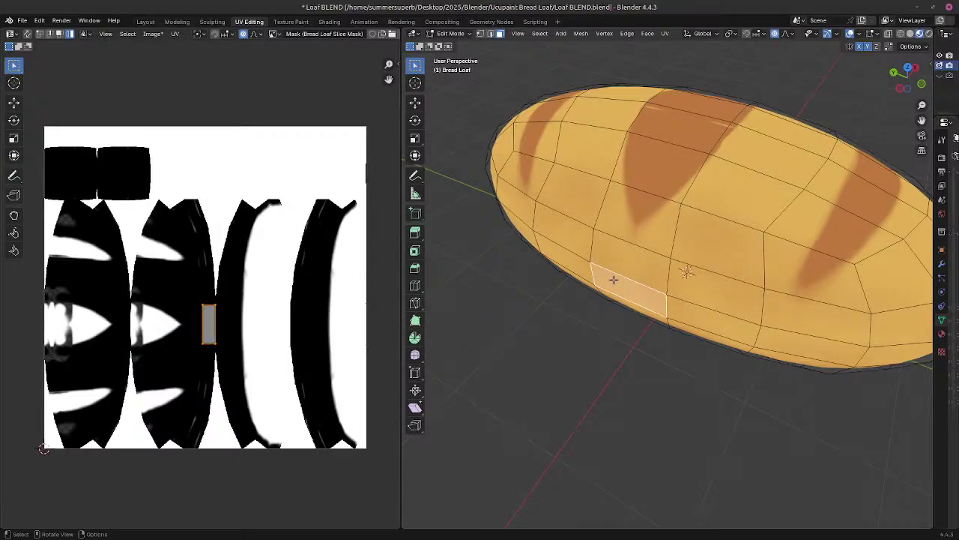
Step: Trace the column of faces from the loaf's lower edge up to the central slice, checking each face's UV position
middle_click_drag(613, 279, 634, 199)
left_click(643, 314)
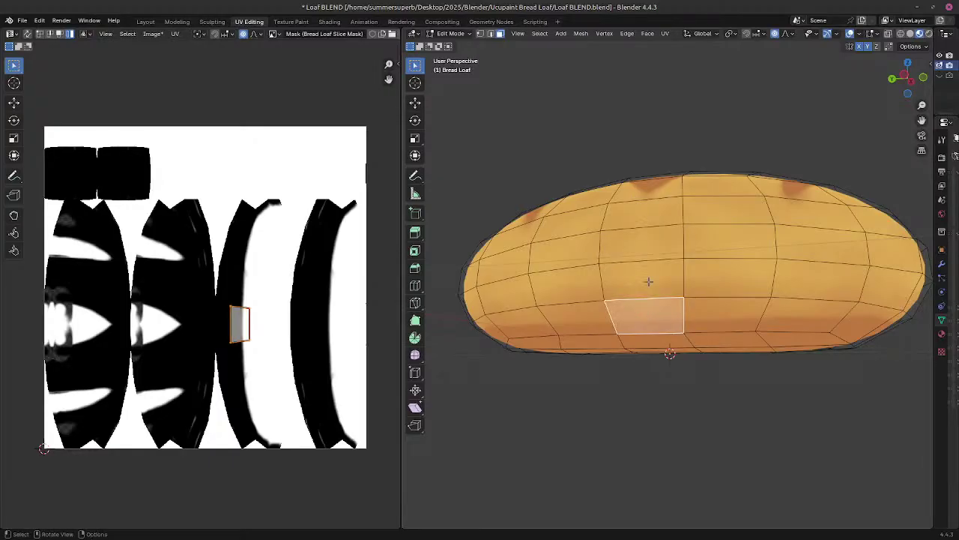
left_click(649, 281)
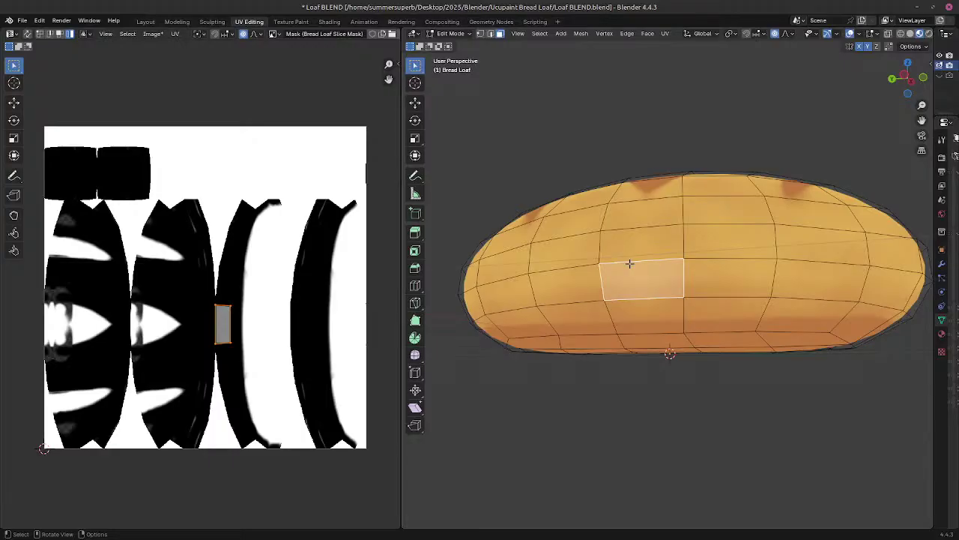
mouse_move(628, 262)
middle_mouse_down()
mouse_move(619, 232)
mouse_move(626, 314)
mouse_move(626, 242)
mouse_move(627, 278)
mouse_move(608, 315)
mouse_move(589, 317)
mouse_move(618, 268)
middle_mouse_up()
left_click(618, 269)
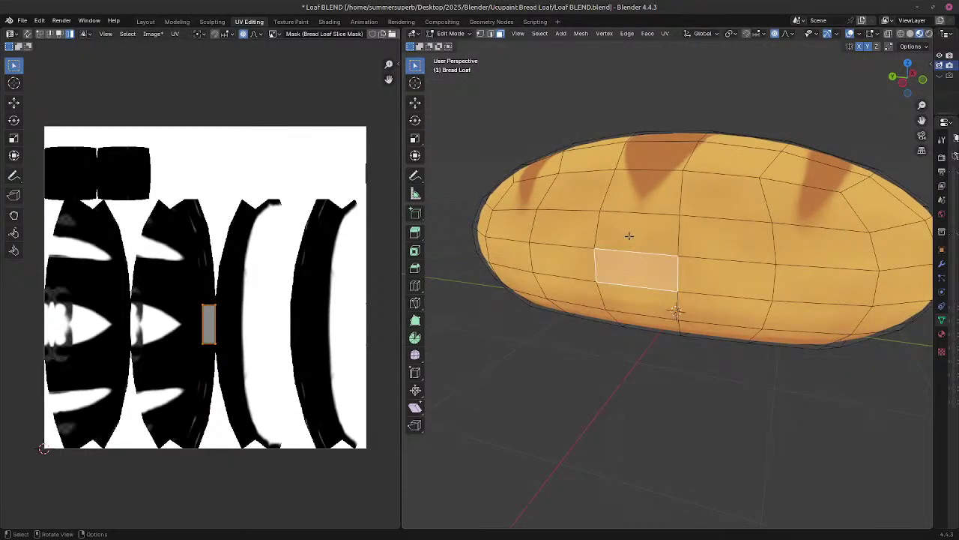
left_click(631, 233)
left_click(642, 200)
left_click(685, 136)
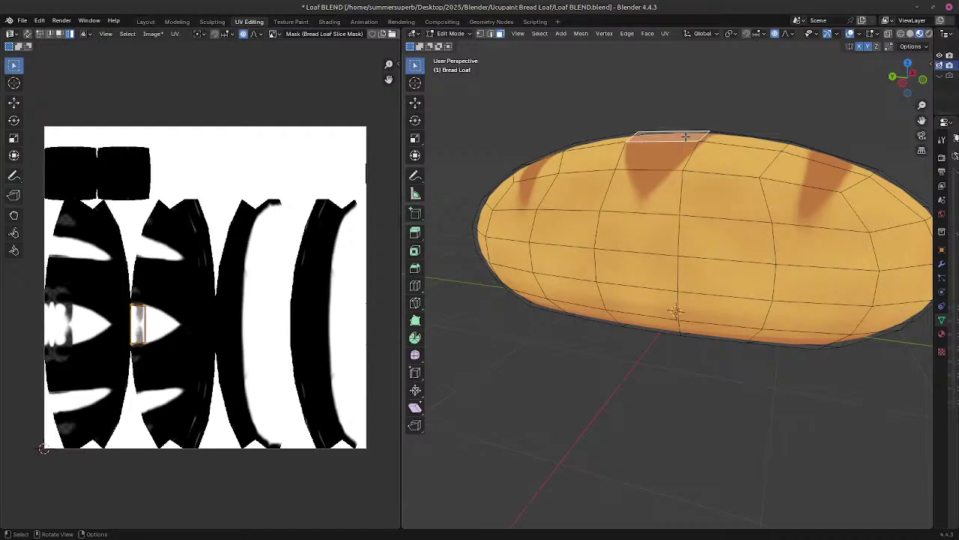
middle_click_drag(688, 136, 676, 184)
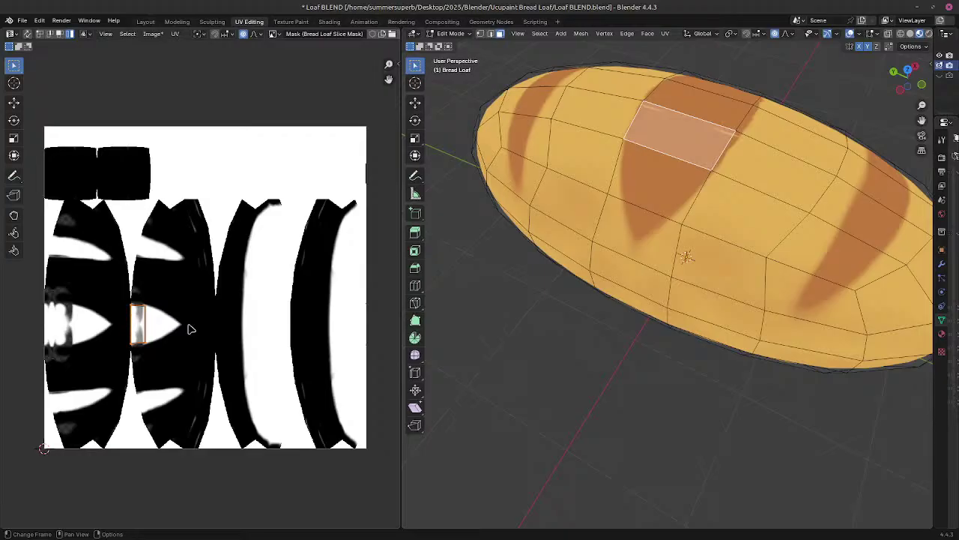
Step: Select the face below the central slice on the loaf's opposite long side to locate it in the UV map
middle_click_drag(682, 268, 675, 247)
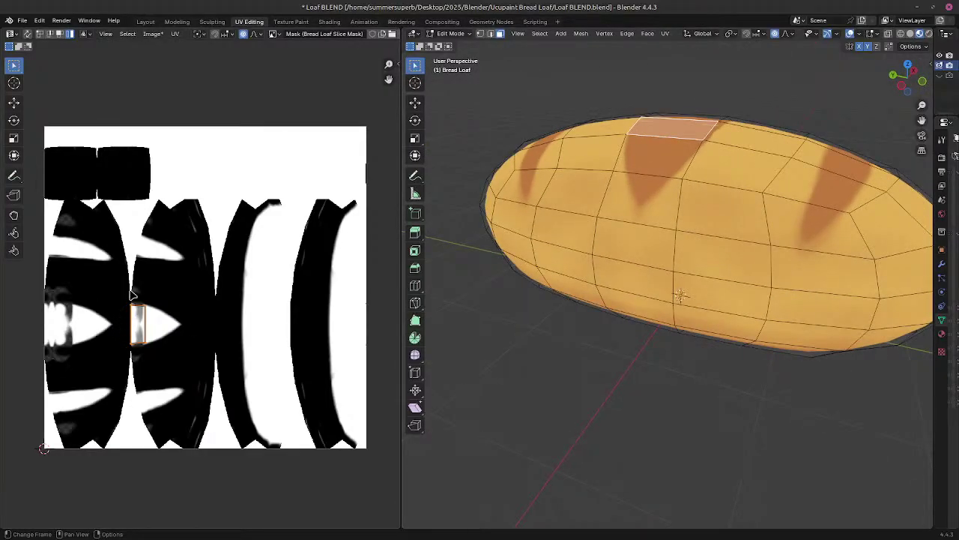
middle_click_drag(674, 294, 474, 268)
scroll(647, 275, "down", 1)
left_click(650, 257)
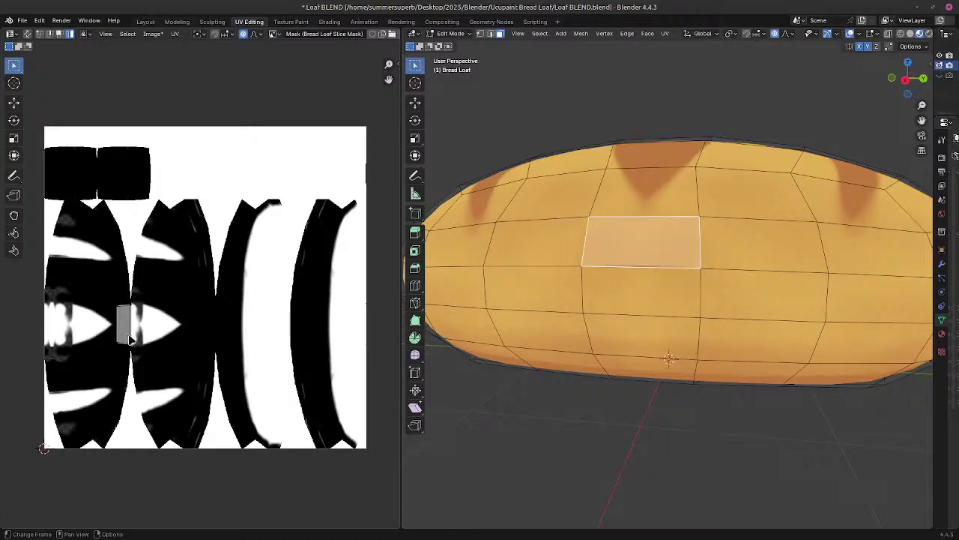
Step: Inspect the selected face's UV border against the neighbouring island and select its adjoining edge in UV edge selection mode
scroll(116, 322, "up", 1)
scroll(114, 320, "up", 3)
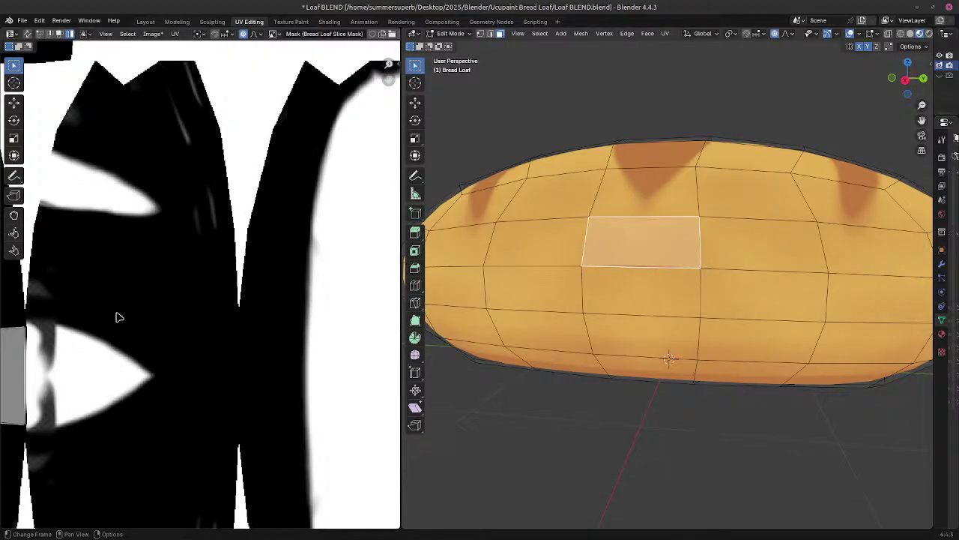
middle_click_drag(118, 317, 430, 296)
scroll(346, 382, "up", 3)
middle_click_drag(313, 344, 175, 226)
middle_click_drag(365, 302, 339, 292)
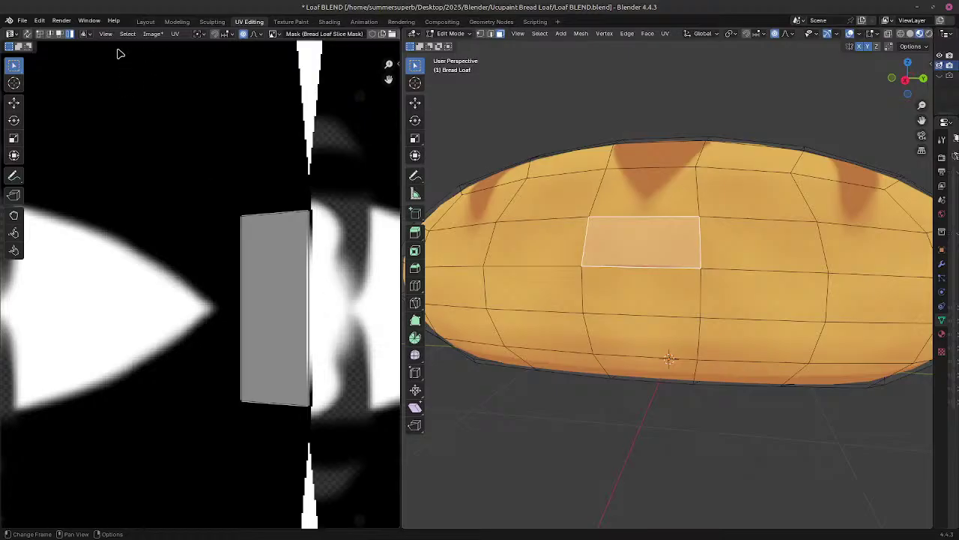
left_click(51, 34)
left_click(310, 299)
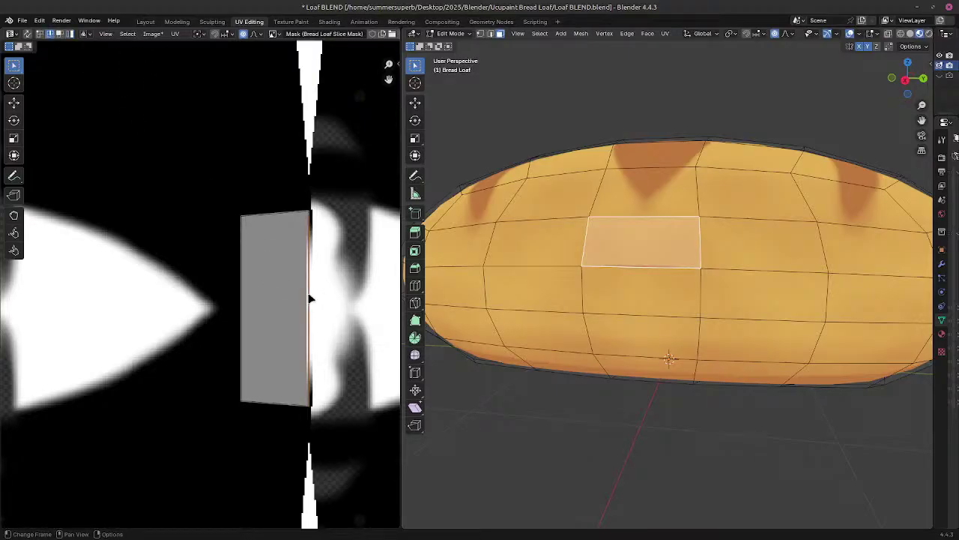
Step: Try to move the selected side face's UV edge along X, away from the neighbouring island
key("g")
key("x")
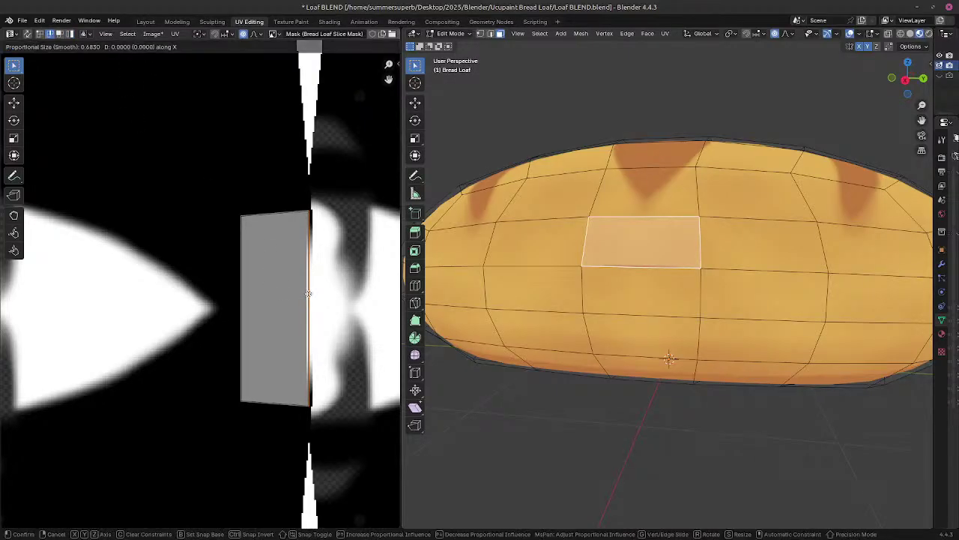
left_click(303, 295)
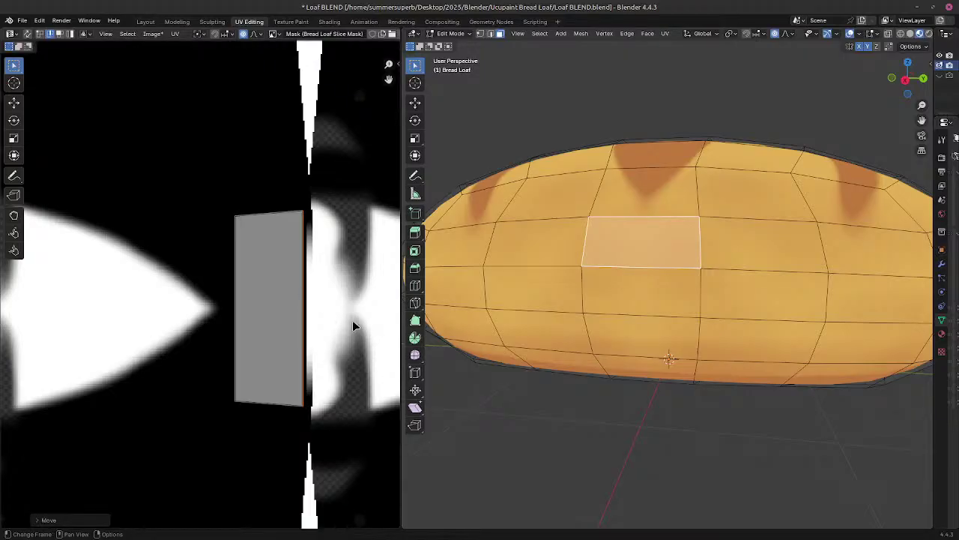
key("ctrl+z")
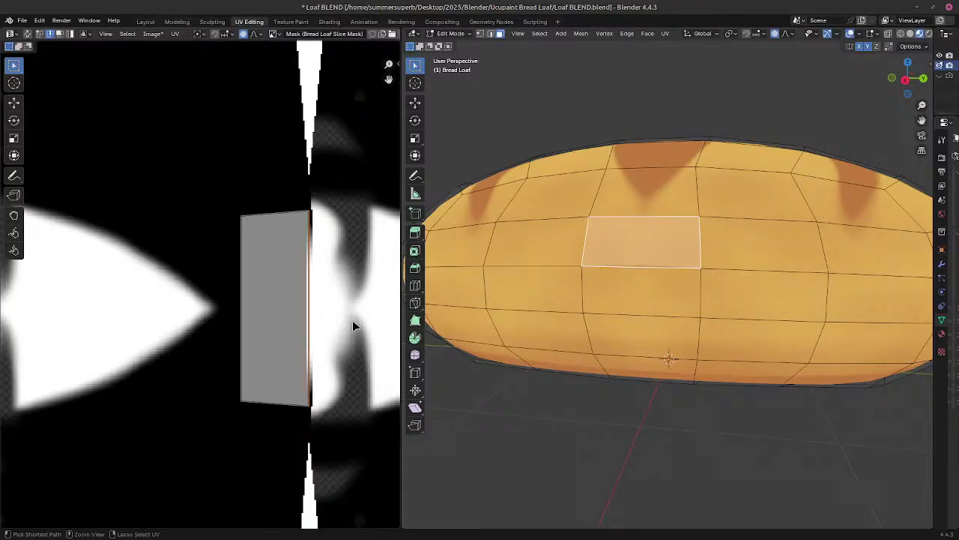
Step: Try to move the side face's border vertices away from the neighbouring island in UV vertex selection mode
left_click(40, 34)
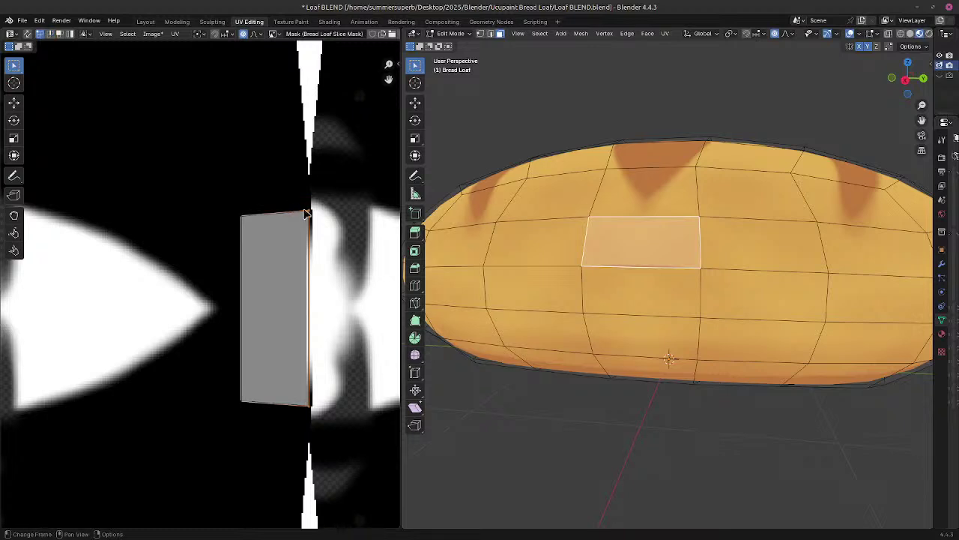
key("g")
left_click(312, 402)
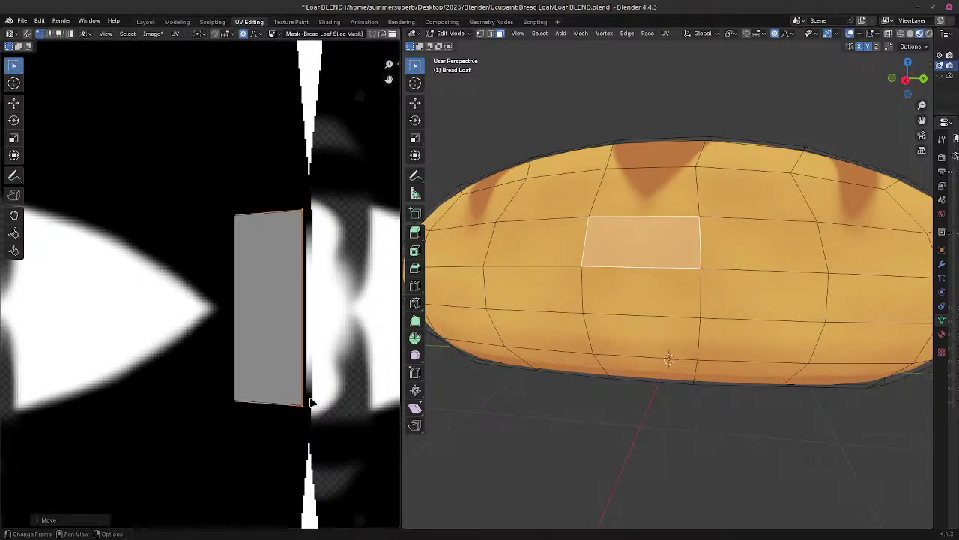
key("ctrl+z")
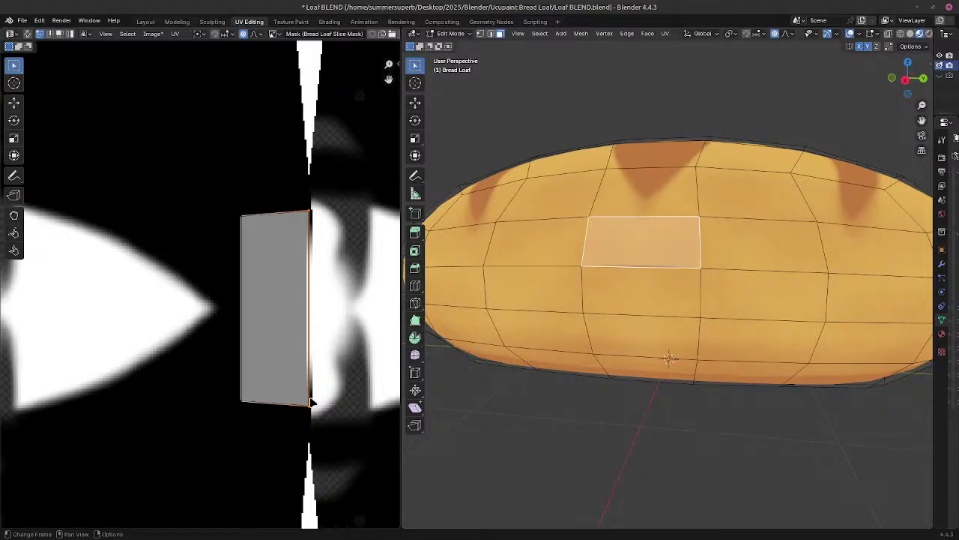
Step: Clear the selection and select the side face with the stray line together with the rest of the loaf's mesh
middle_click_drag(694, 234, 690, 246)
key("alt+a")
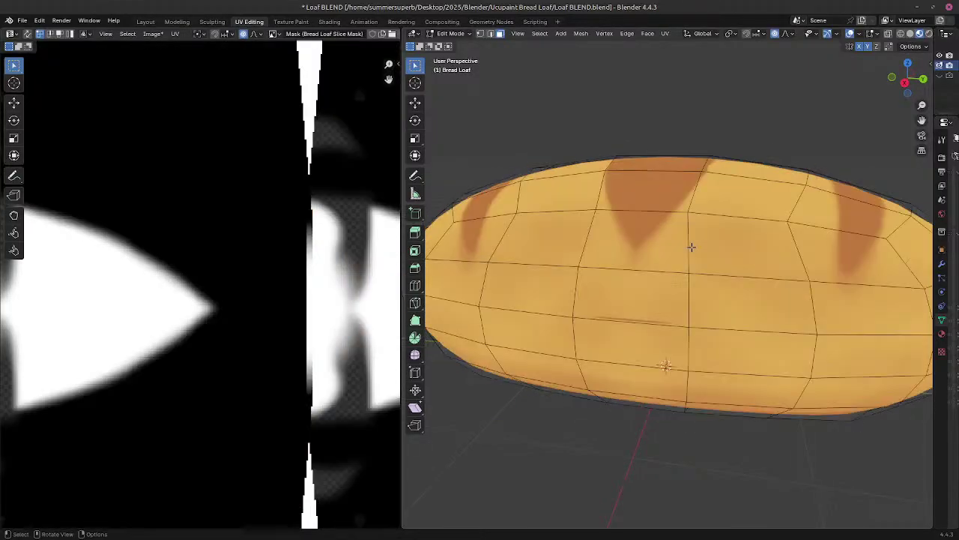
left_click(596, 289)
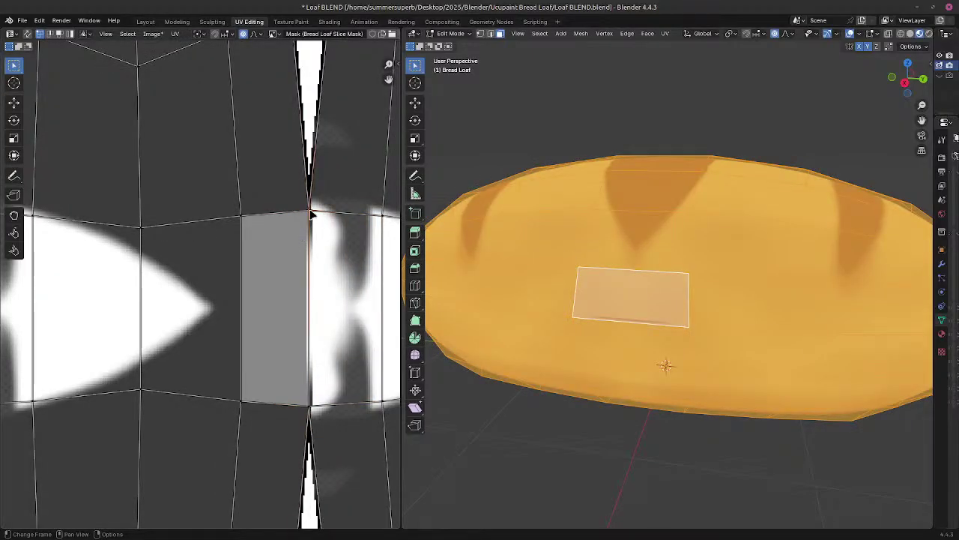
Step: Try to move the face's upper UV border corner with proportional editing still on
key("g")
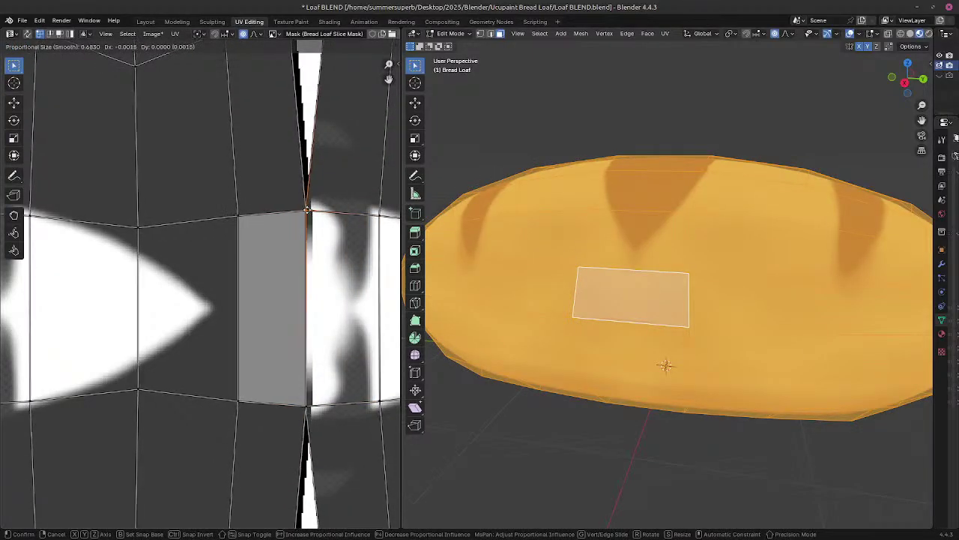
left_click(307, 210)
key("ctrl+z")
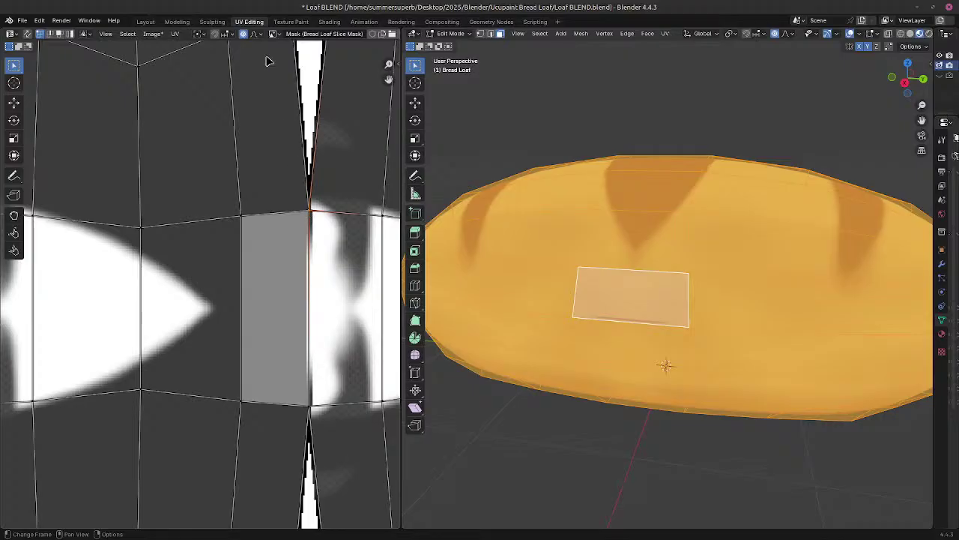
Step: Turn off proportional editing and shift the neighbouring island's two border corners slightly away from the side face along X
key("o")
key("g")
key("x")
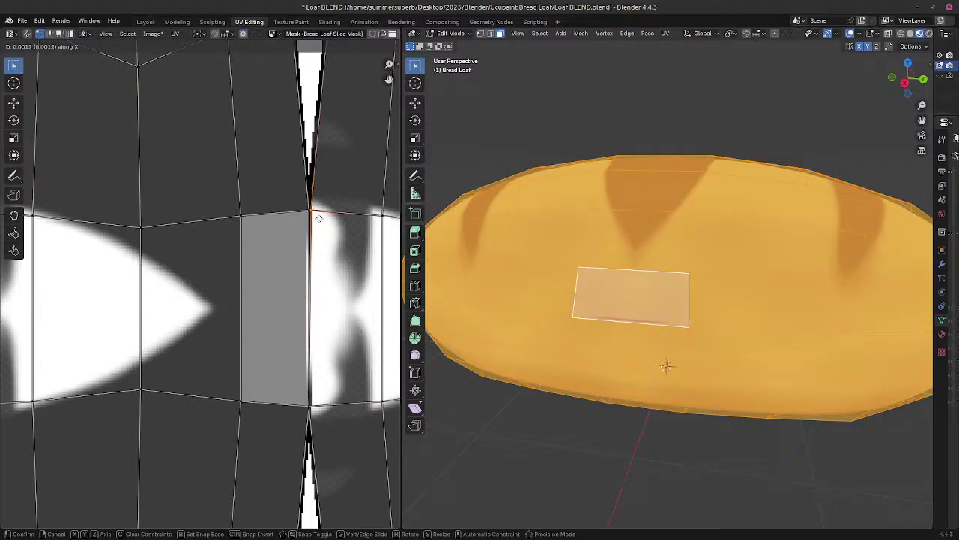
left_click(321, 440)
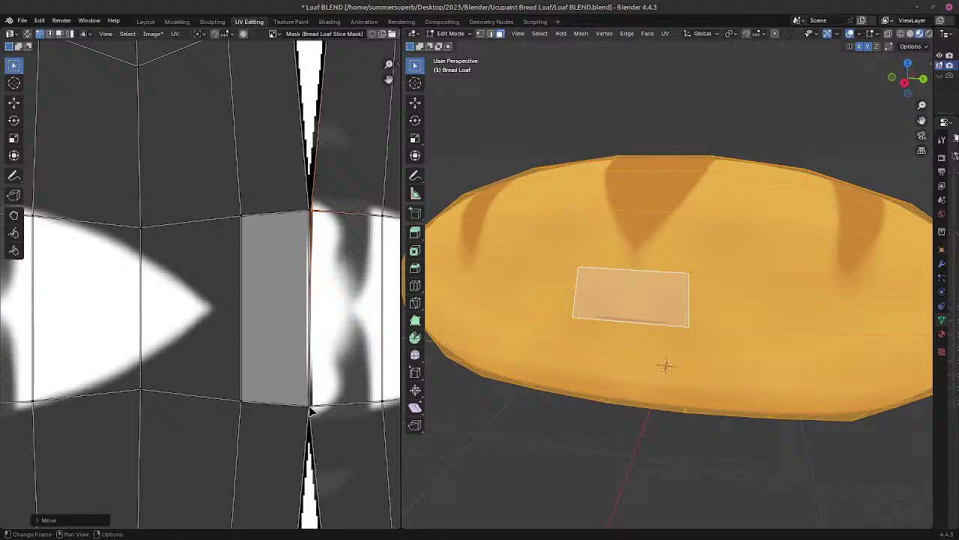
key("g")
key("x")
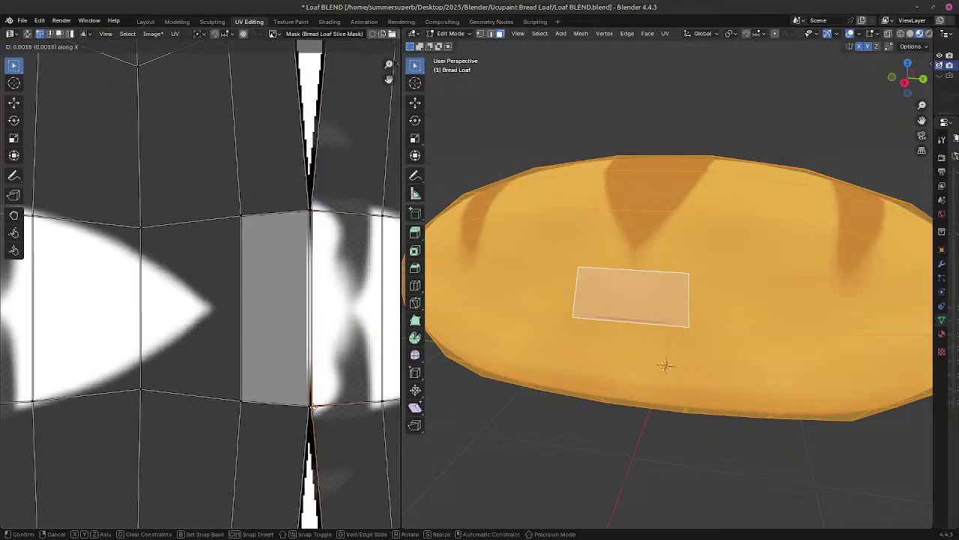
left_click(311, 408)
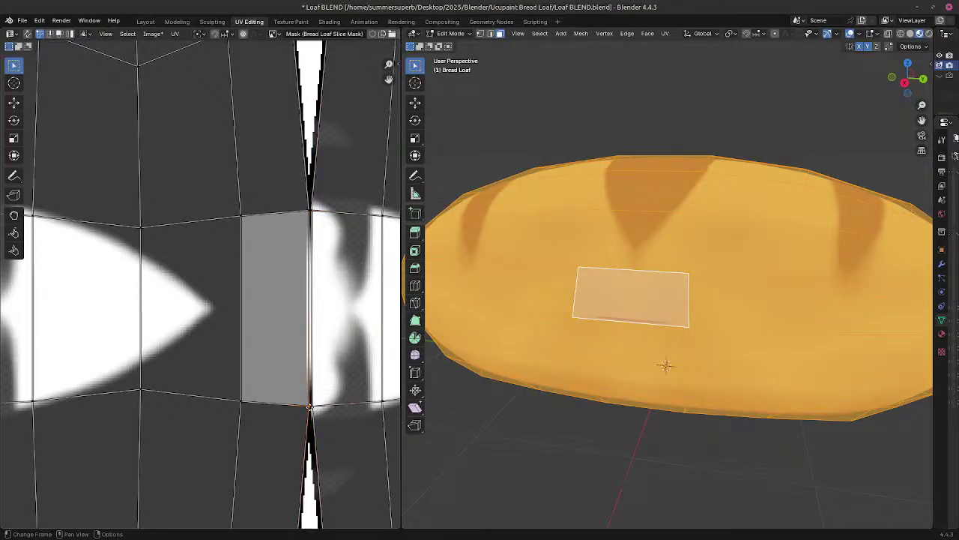
Step: Shift the side face's lower and upper UV border corners about -0.0031 along X to separate the two islands
key("g")
key("x")
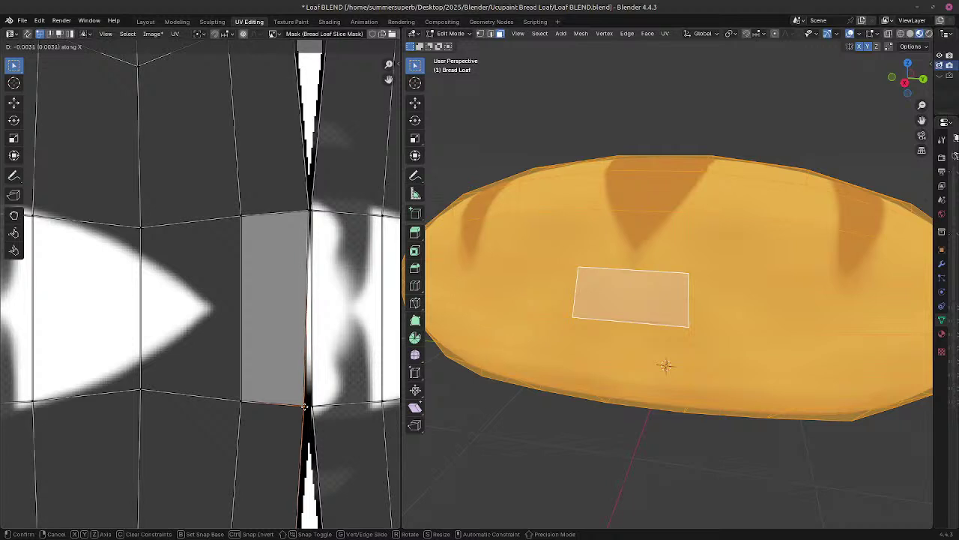
left_click(303, 407)
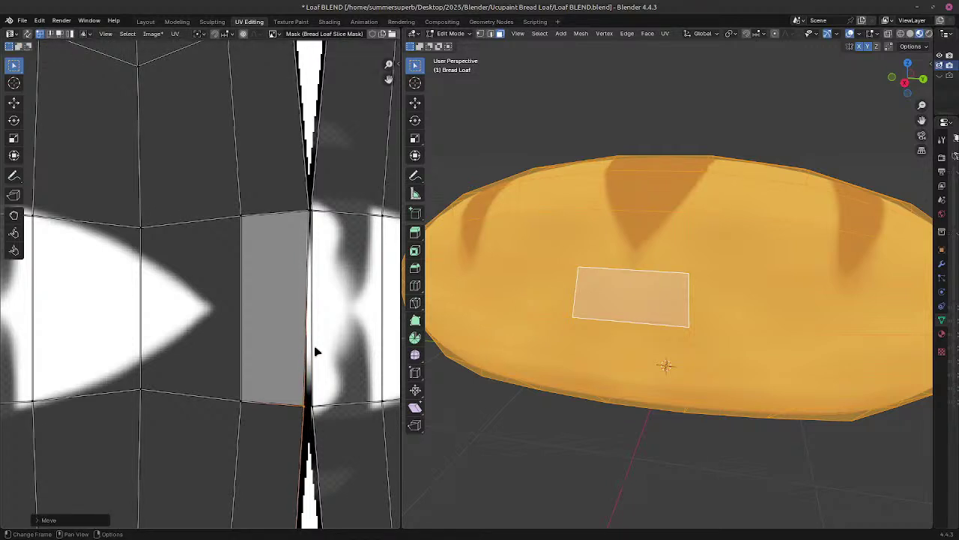
left_click(311, 215)
key("g")
key("x")
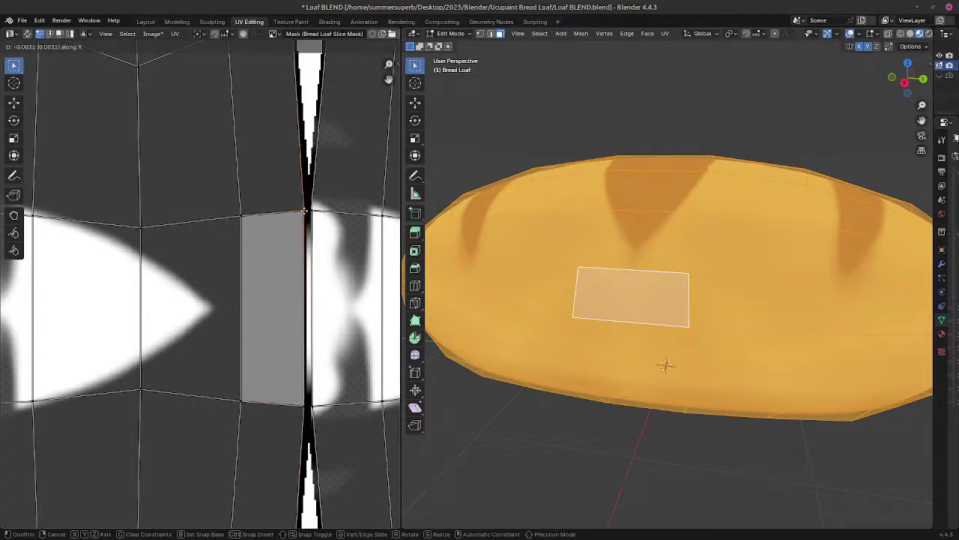
left_click(305, 214)
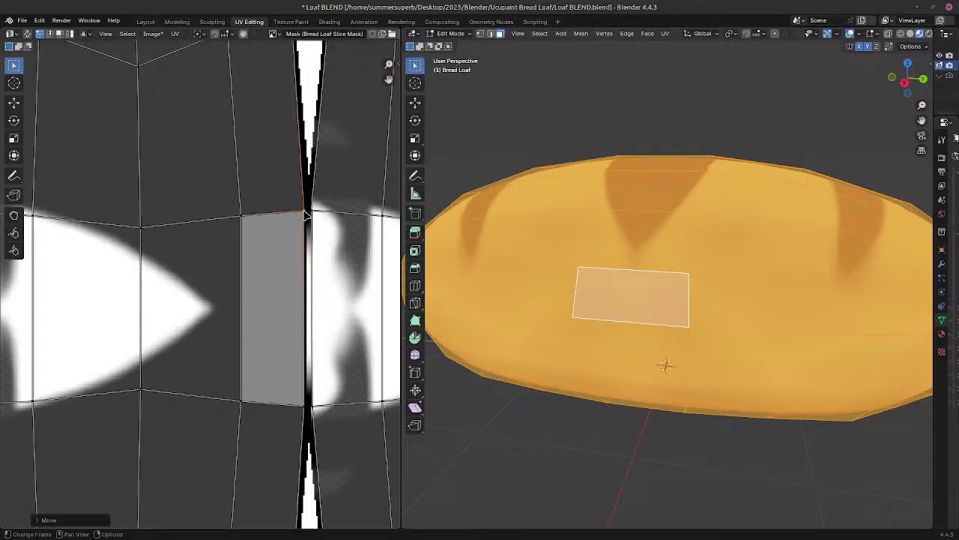
Step: Examine the whole UV layout by selecting the second island in island selection mode, deselect everything and inspect the loaf's side
scroll(262, 337, "down", 5)
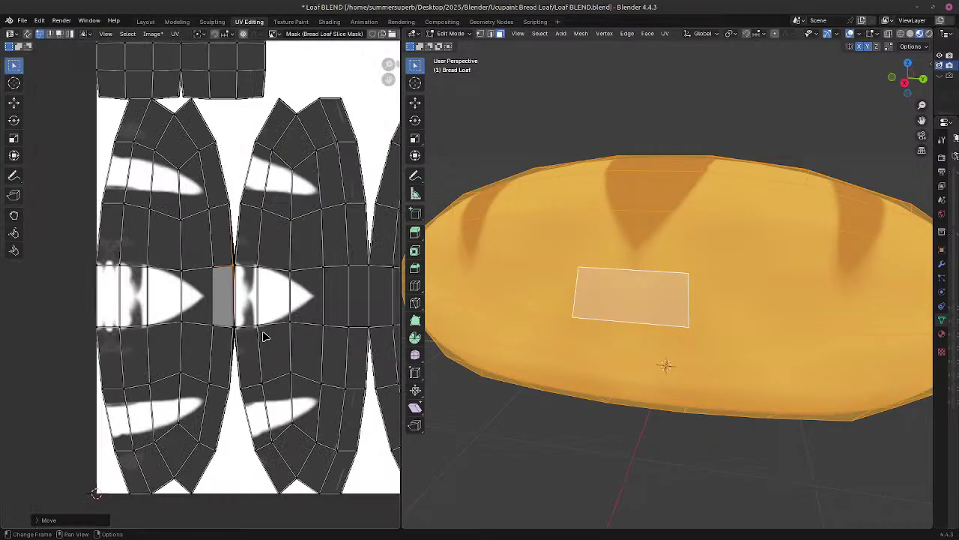
scroll(218, 318, "down", 1)
middle_click_drag(310, 313, 232, 338, "shift")
scroll(232, 339, "down", 1)
scroll(255, 340, "down", 1)
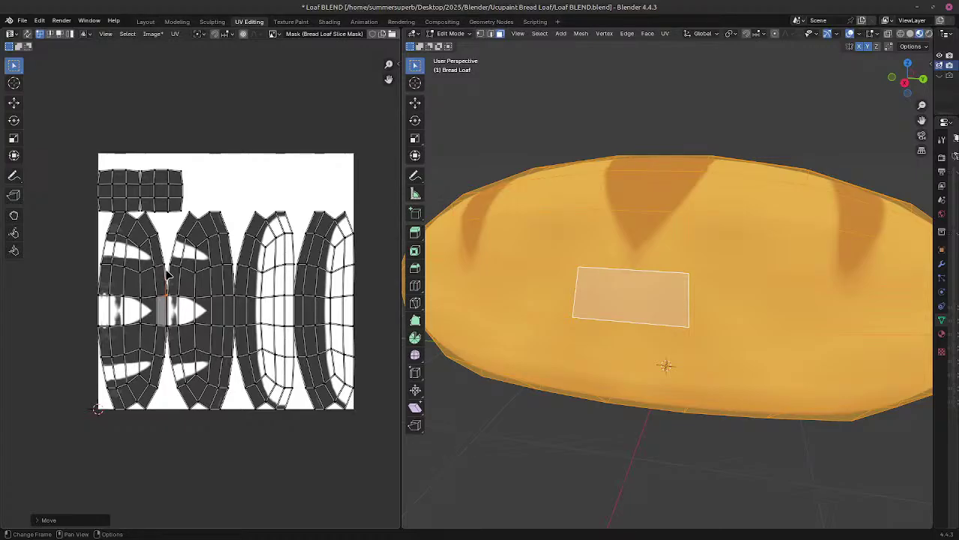
left_click(196, 280)
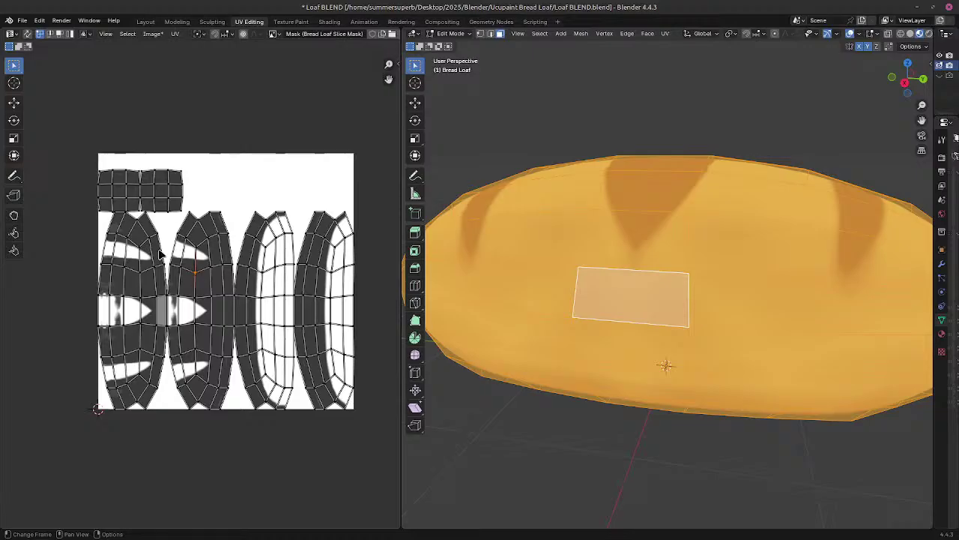
left_click(71, 34)
left_click(190, 266)
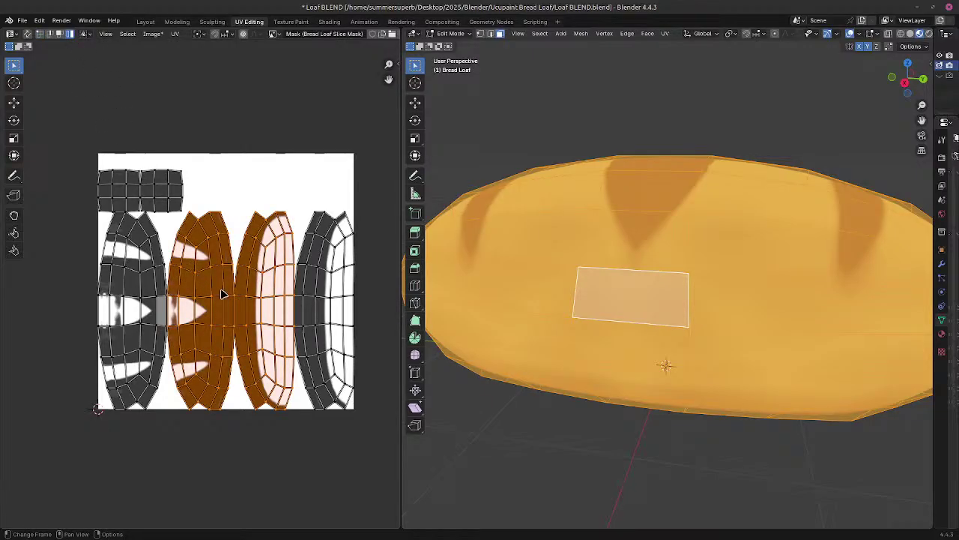
left_click(234, 452)
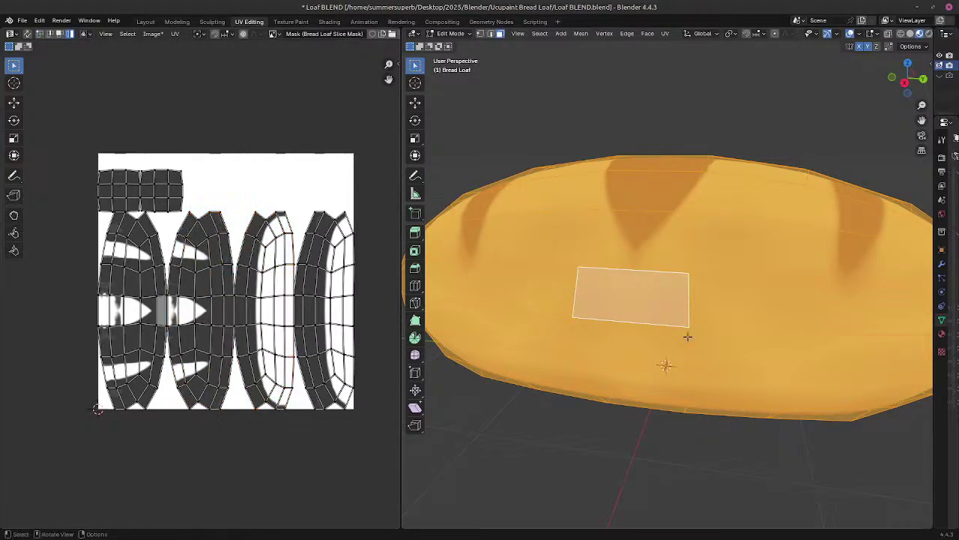
left_click(752, 77)
middle_click_drag(757, 102, 740, 154)
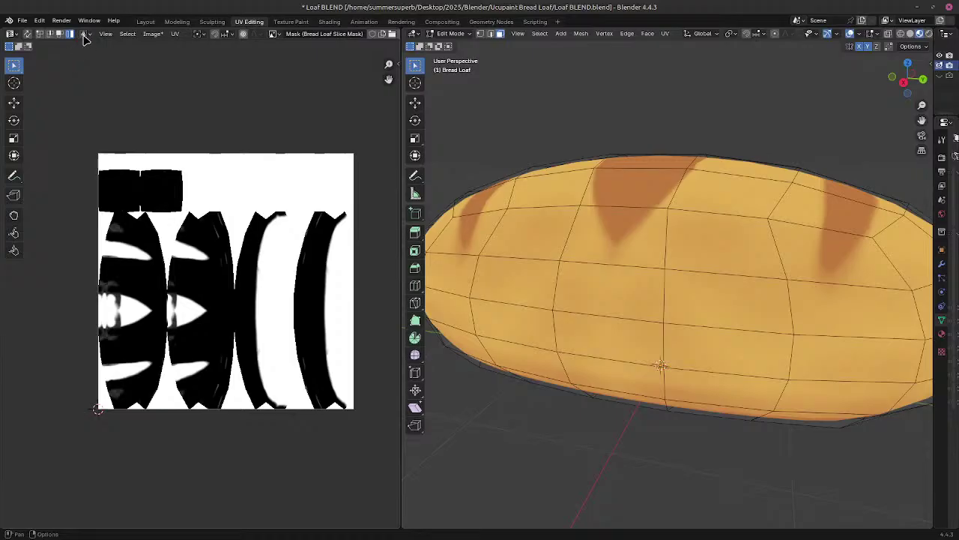
Step: Return to the Layout workspace, view the loaf from above and switch it to Texture Paint mode
left_click(145, 21)
scroll(429, 330, "down", 3)
middle_click_drag(424, 340, 432, 256)
scroll(432, 255, "up", 2)
scroll(429, 252, "down", 1)
scroll(426, 250, "up", 1)
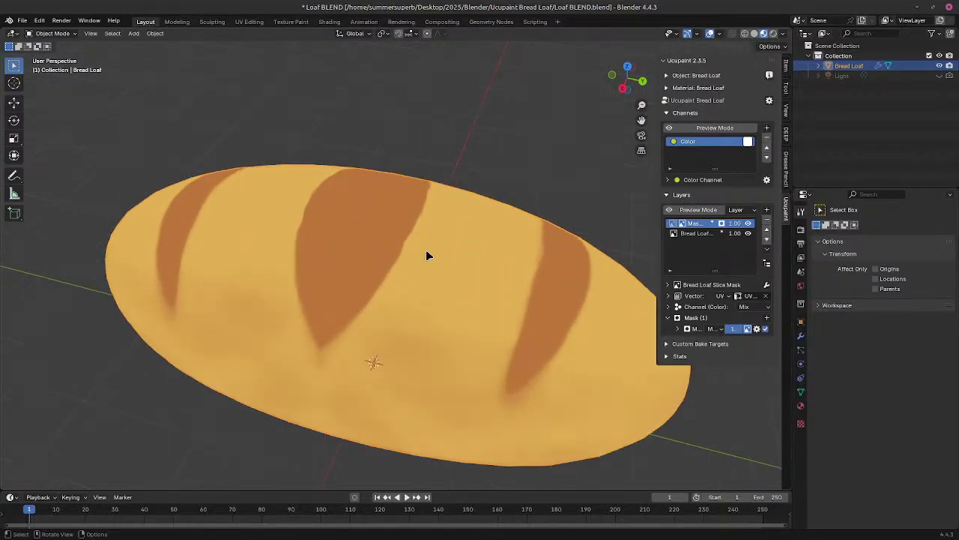
left_click(52, 33)
left_click(56, 103)
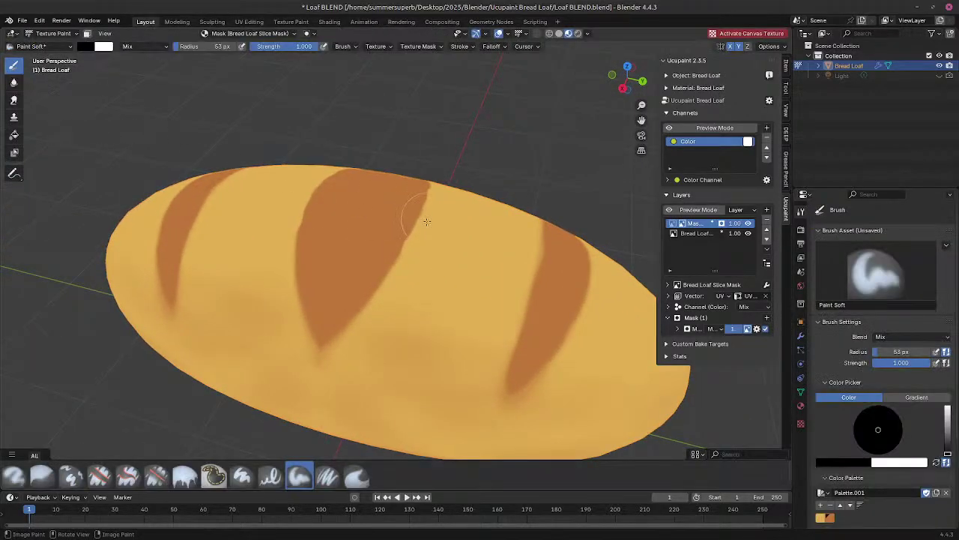
Step: Try painting black strokes over the central slice on the slice mask, and undo them
middle_click_drag(366, 208, 431, 244)
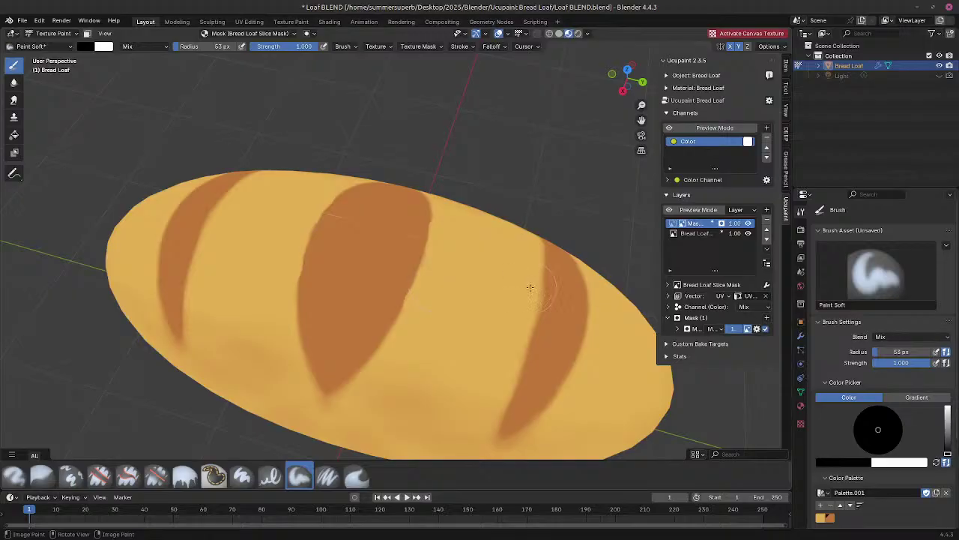
left_click_drag(294, 240, 390, 225)
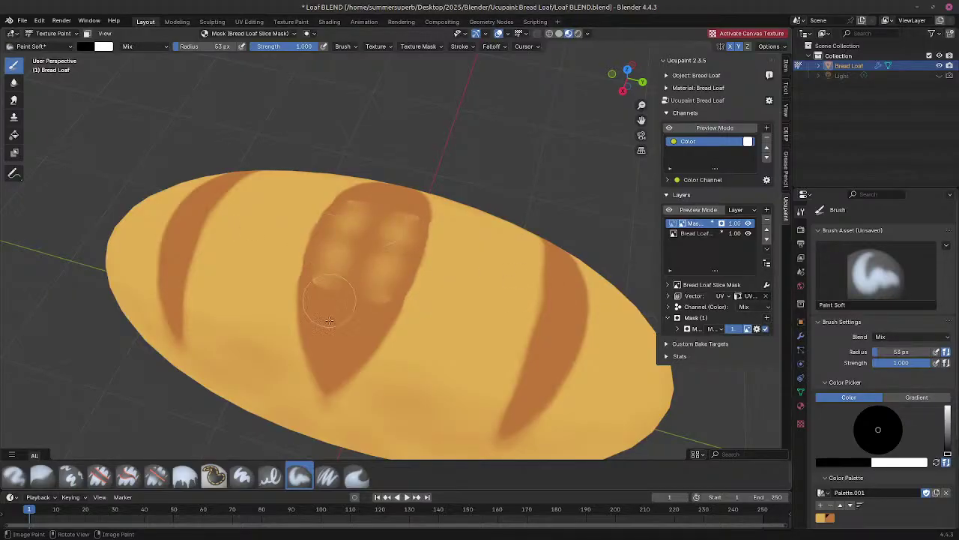
key("ctrl+z")
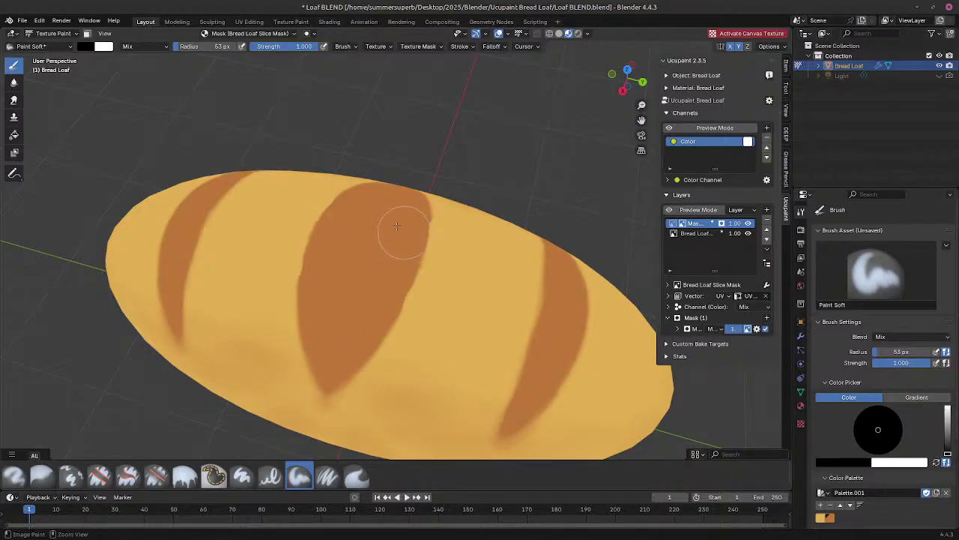
Step: Examine the three slices and the crust from the loaf's other long side
scroll(269, 384, "down", 4)
middle_click_drag(269, 384, 345, 263)
scroll(320, 245, "up", 3)
middle_click_drag(454, 297, 271, 305)
middle_click_drag(365, 226, 402, 399)
scroll(402, 399, "down", 2)
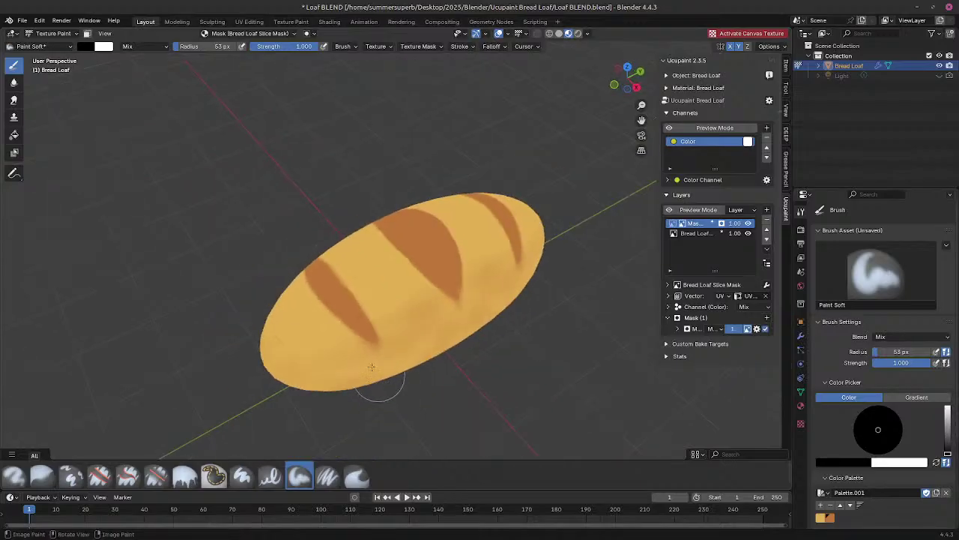
mouse_move(371, 367)
middle_mouse_down()
mouse_move(338, 327)
mouse_move(349, 352)
mouse_move(392, 314)
mouse_move(389, 297)
middle_mouse_up()
scroll(351, 344, "up", 1)
scroll(349, 352, "up", 1)
Step: Make the Bread Loaf Slice Mask layer's colour image the paint target and activate the Paint Soft brush
key("b")
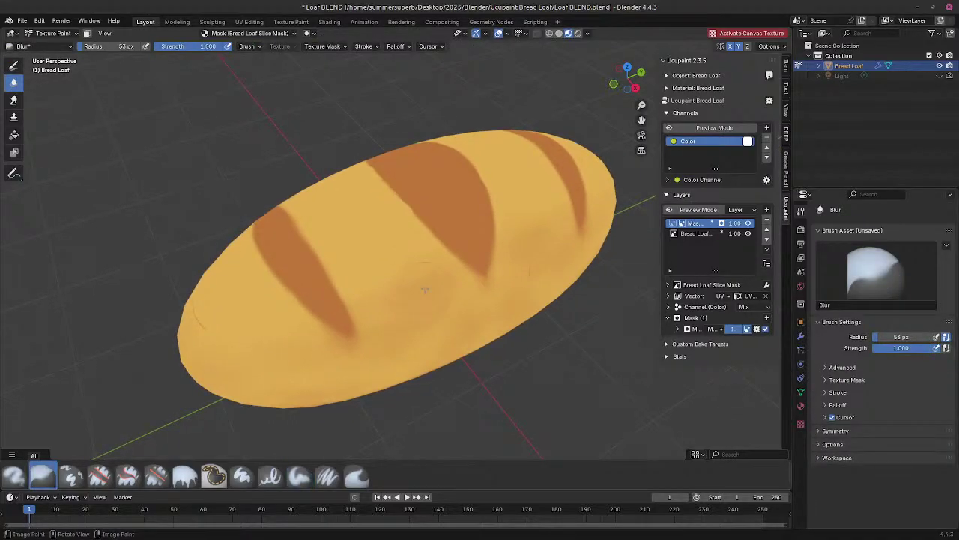
left_click(703, 235)
left_click(696, 225)
left_click(673, 224)
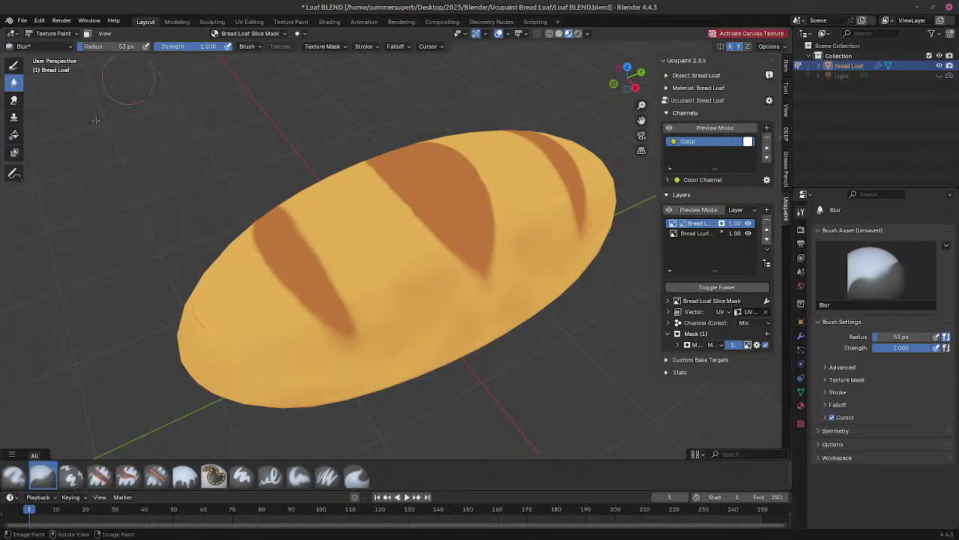
left_click(14, 65)
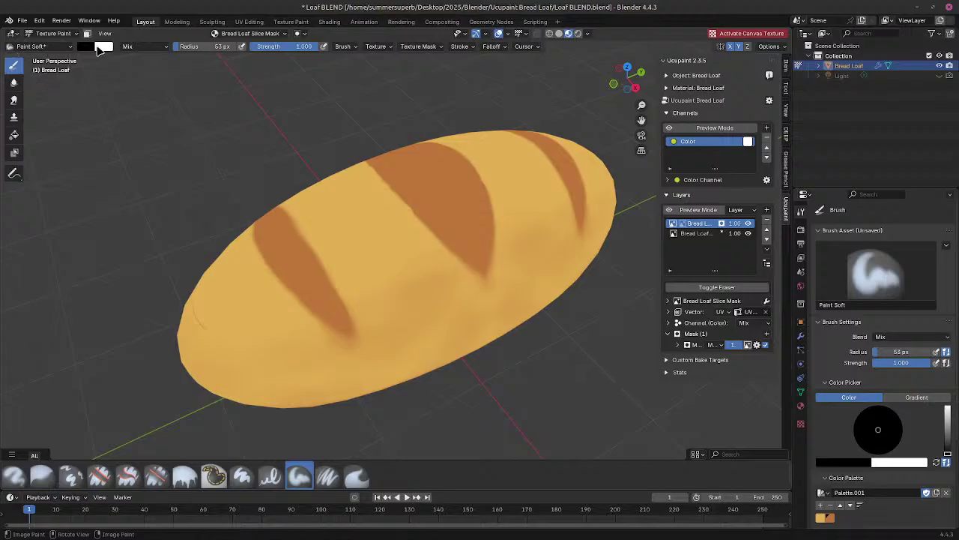
Step: Load the brown palette swatch as the brush colour and darken it to #9E5F28
left_click(828, 517)
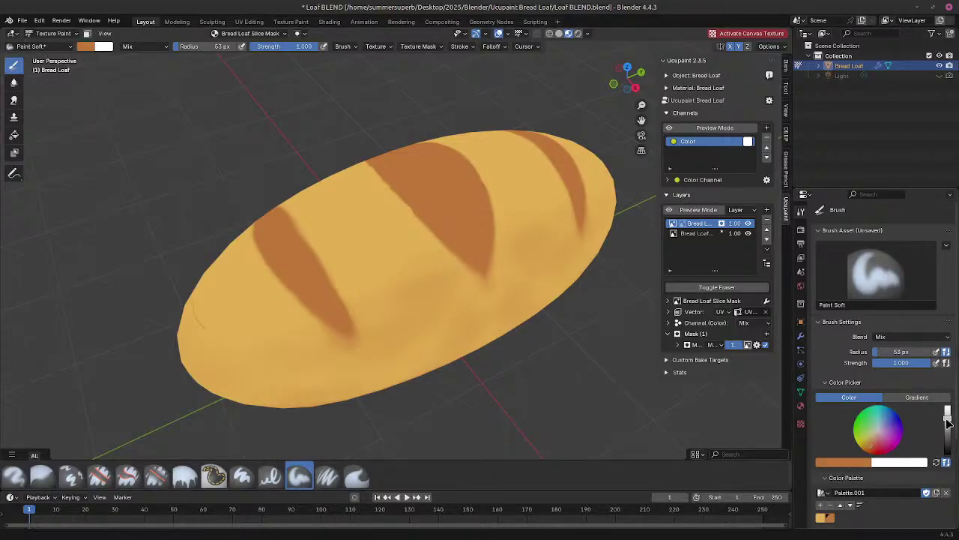
left_click_drag(947, 417, 949, 425)
left_click(866, 464)
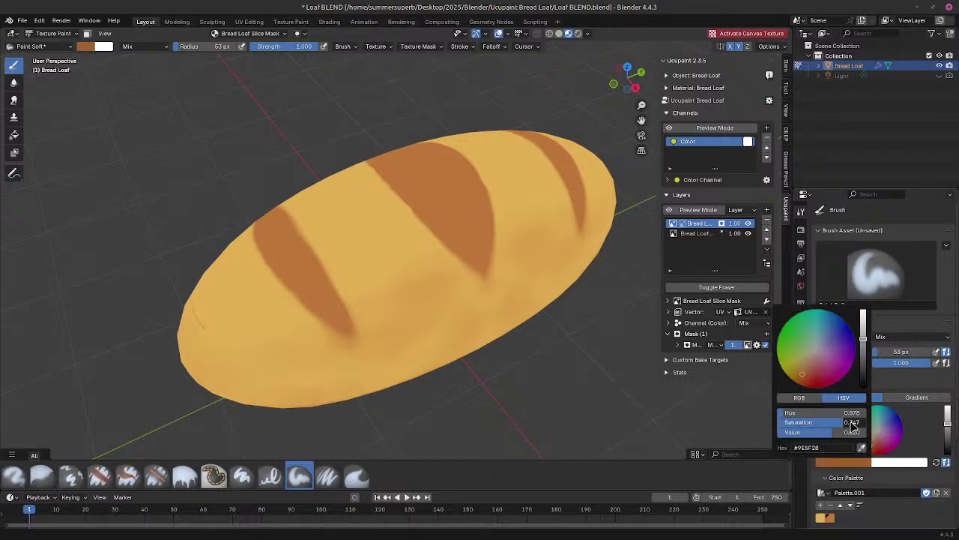
Step: Paint darker brown shading along both long edges of the central slice
left_click_drag(408, 219, 397, 209)
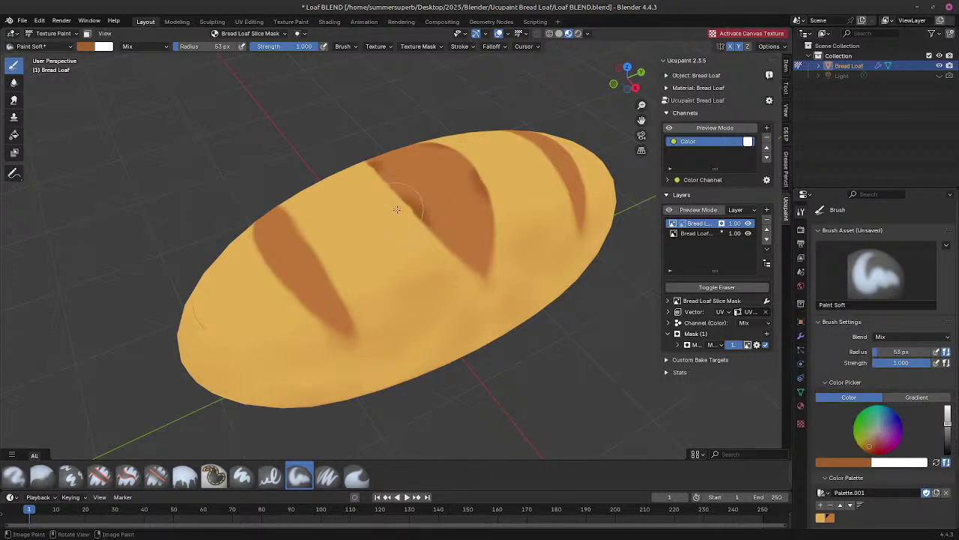
middle_click_drag(358, 165, 349, 219)
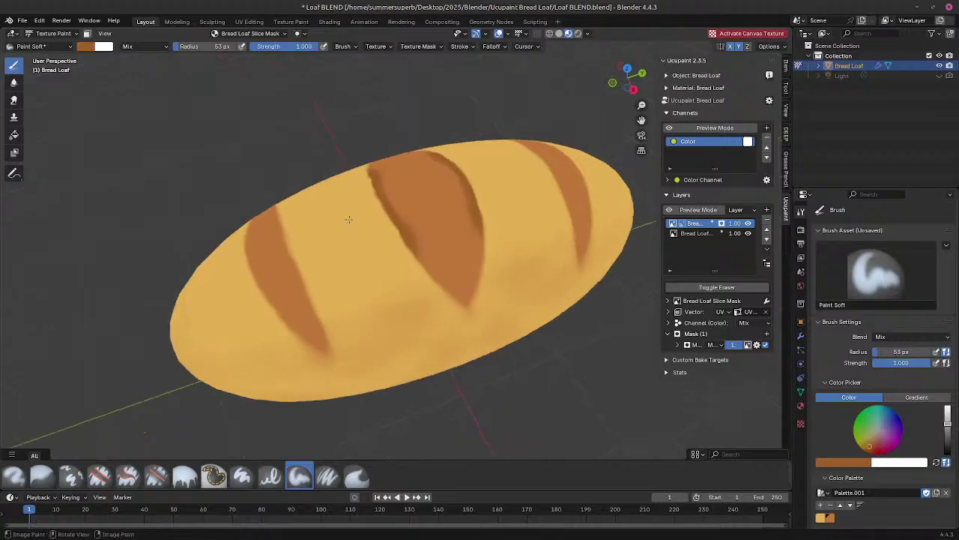
left_click_drag(408, 268, 426, 296)
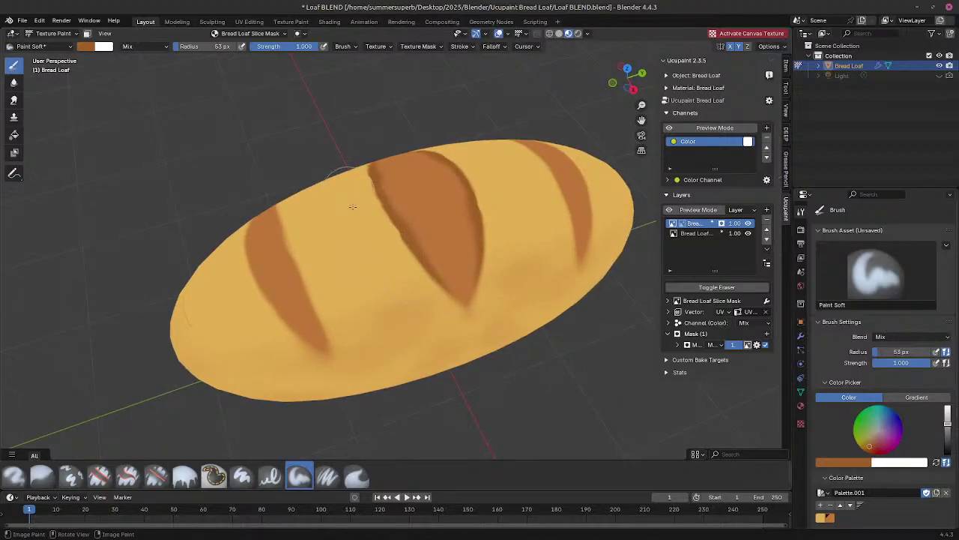
middle_click_drag(352, 206, 393, 251)
left_click_drag(394, 251, 399, 309)
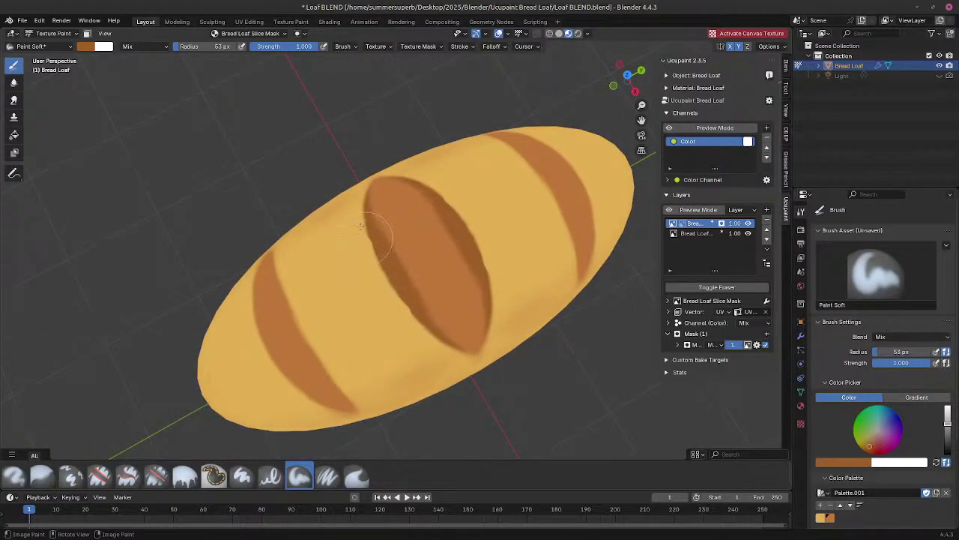
mouse_move(373, 244)
middle_mouse_down()
mouse_move(342, 250)
mouse_move(362, 326)
middle_mouse_up()
Step: Paint darker brown shading along the inner edges of the two outer slices
scroll(389, 310, "up", 3)
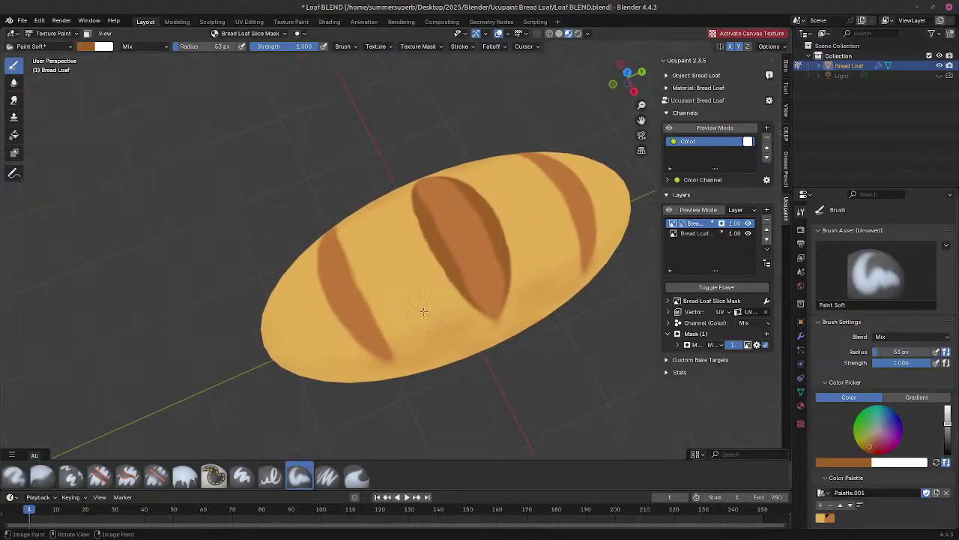
mouse_move(317, 257)
left_mouse_down()
mouse_move(337, 327)
mouse_move(379, 364)
left_mouse_up()
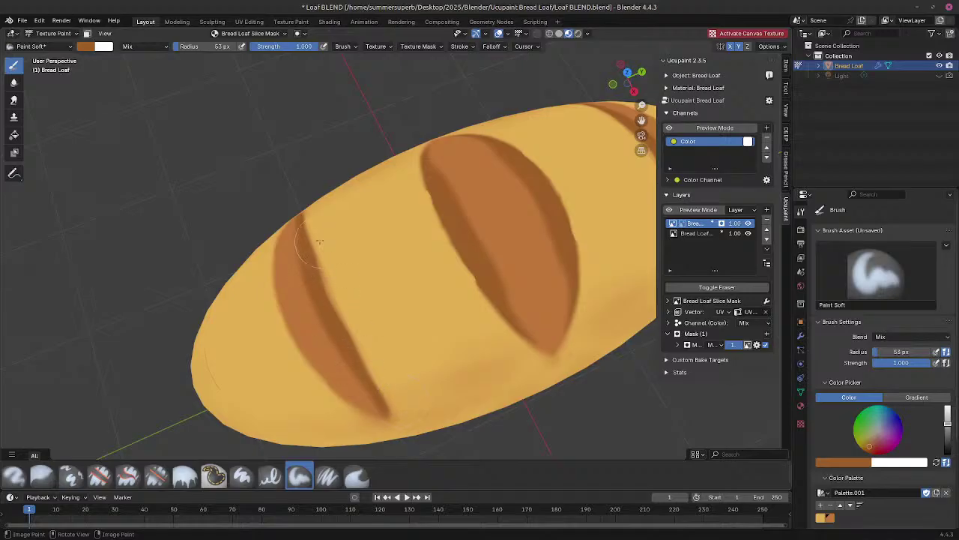
left_click_drag(320, 251, 367, 368)
scroll(382, 362, "down", 1)
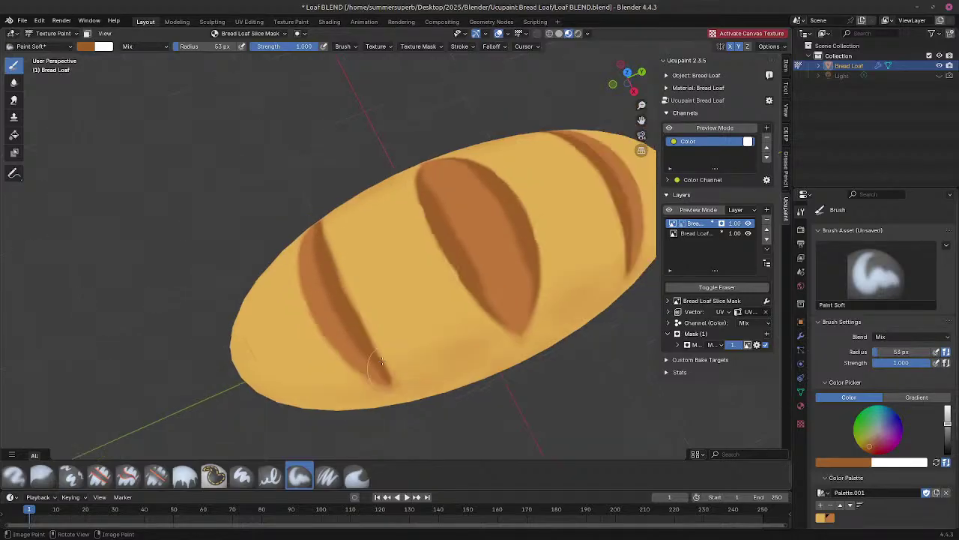
Step: Examine the shaded slices and the crust from the loaf's long side
scroll(382, 361, "down", 2)
middle_click_drag(443, 385, 419, 334)
scroll(431, 323, "up", 5)
scroll(426, 341, "down", 1)
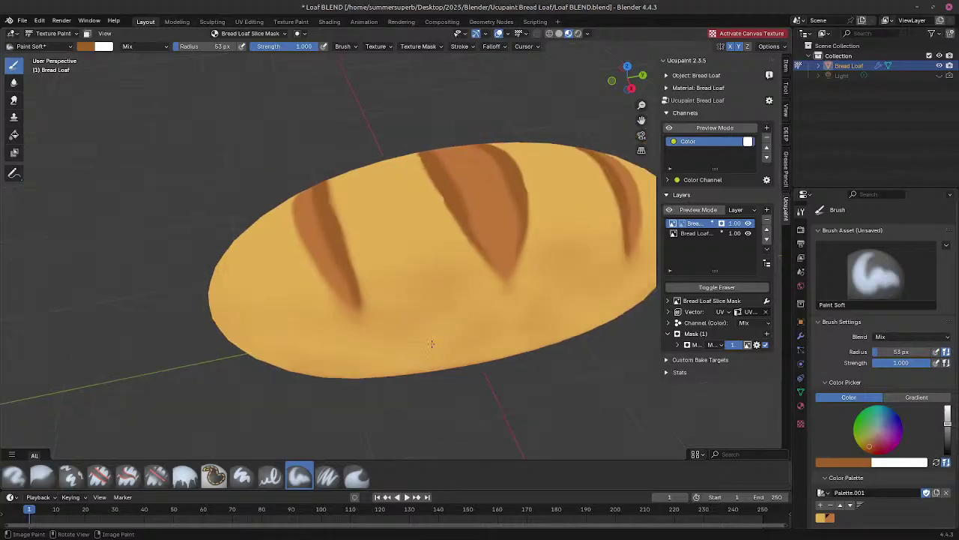
mouse_move(475, 368)
middle_mouse_down()
mouse_move(522, 365)
mouse_move(494, 354)
mouse_move(519, 312)
mouse_move(512, 328)
mouse_move(529, 361)
mouse_move(517, 346)
mouse_move(554, 315)
mouse_move(560, 340)
mouse_move(544, 358)
mouse_move(521, 341)
middle_mouse_up()
left_click(560, 352, "shift")
scroll(527, 354, "up", 1)
mouse_move(520, 342)
middle_mouse_down()
mouse_move(503, 335)
mouse_move(504, 350)
middle_mouse_up()
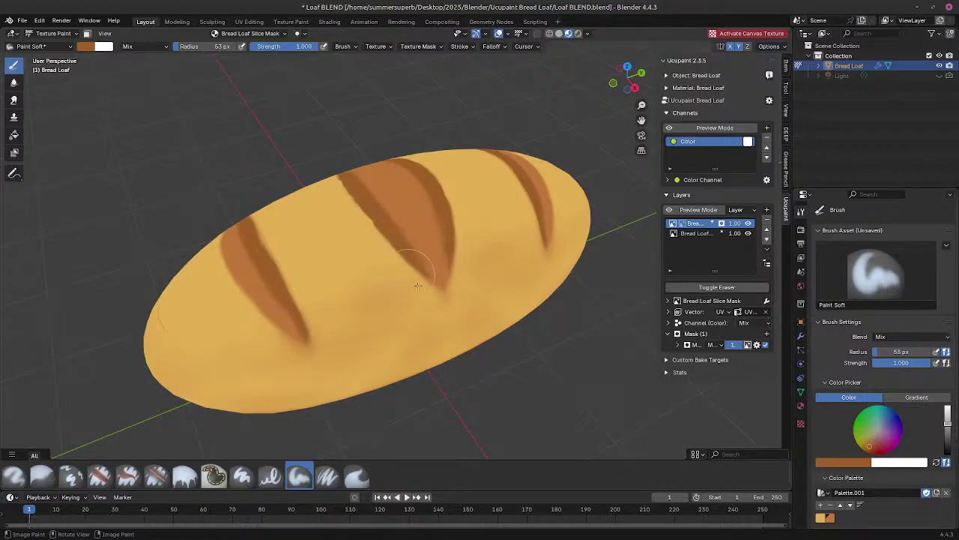
Step: Blend the dark edge shading into the middle of the central slice with the Smear tool
middle_click_drag(353, 282, 359, 339)
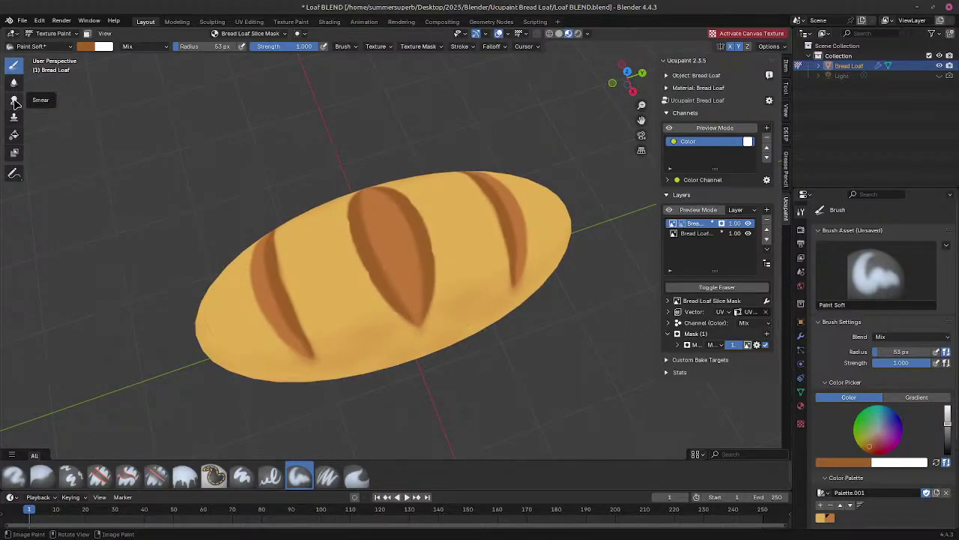
left_click(14, 100)
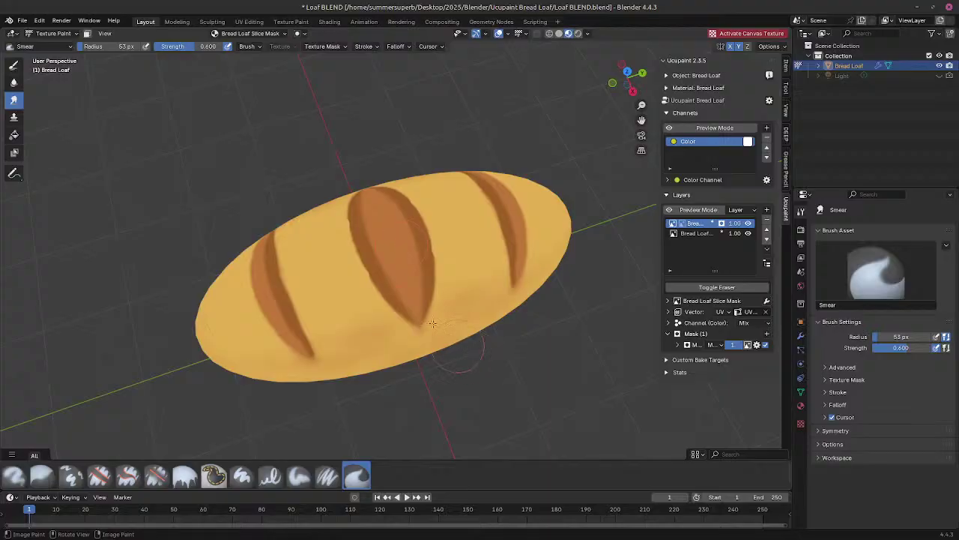
left_click_drag(399, 236, 404, 239)
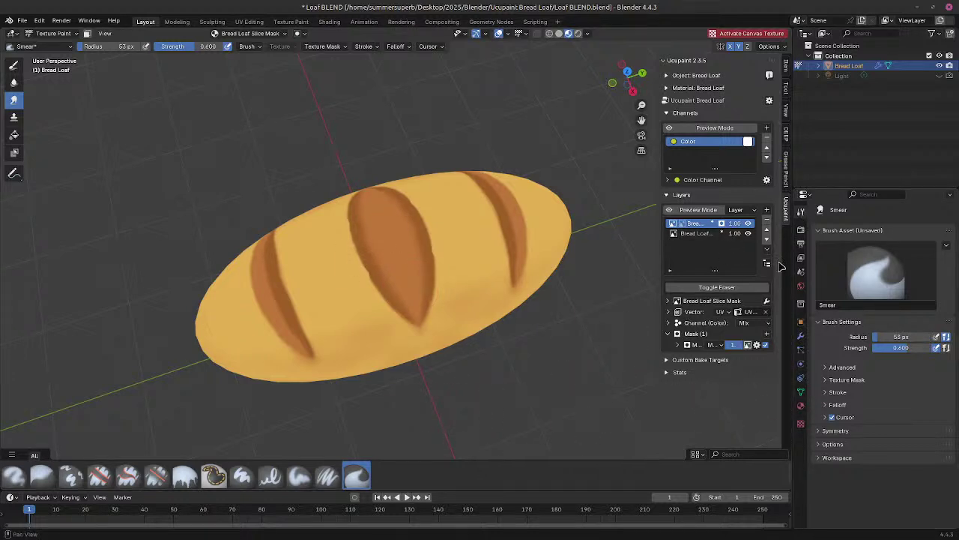
Step: Try painting a light yellow palette-coloured highlight in the middle of the central slice with Paint Soft, and undo it
left_click(13, 65)
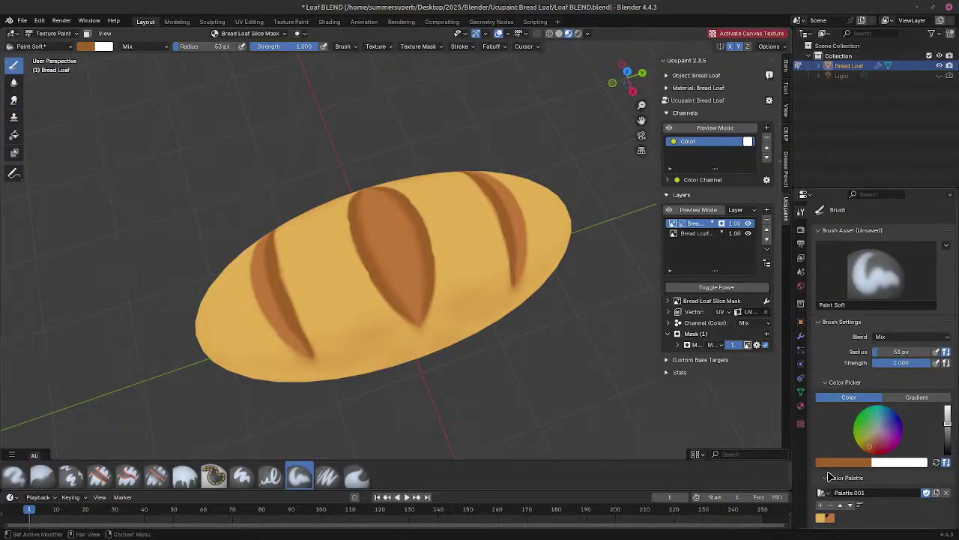
left_click(823, 517)
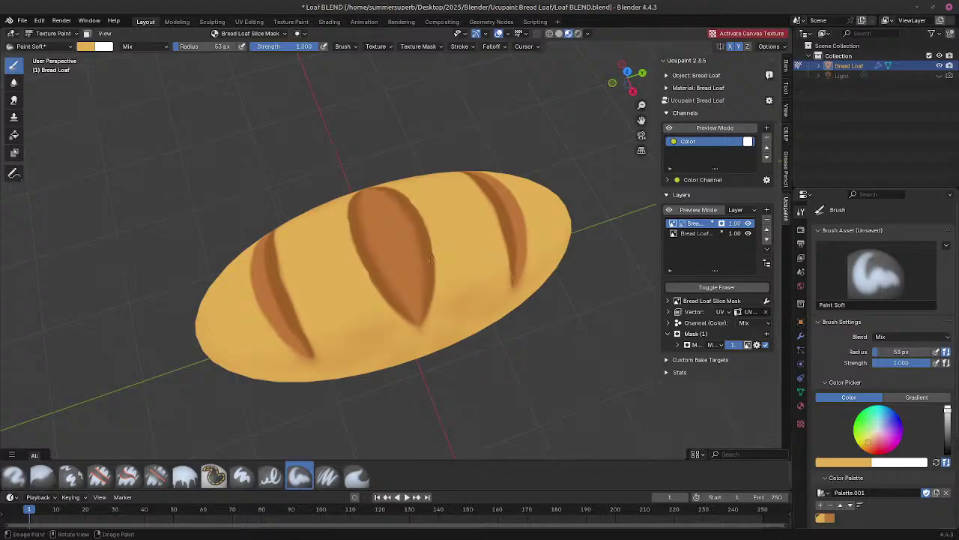
left_click_drag(397, 251, 381, 216)
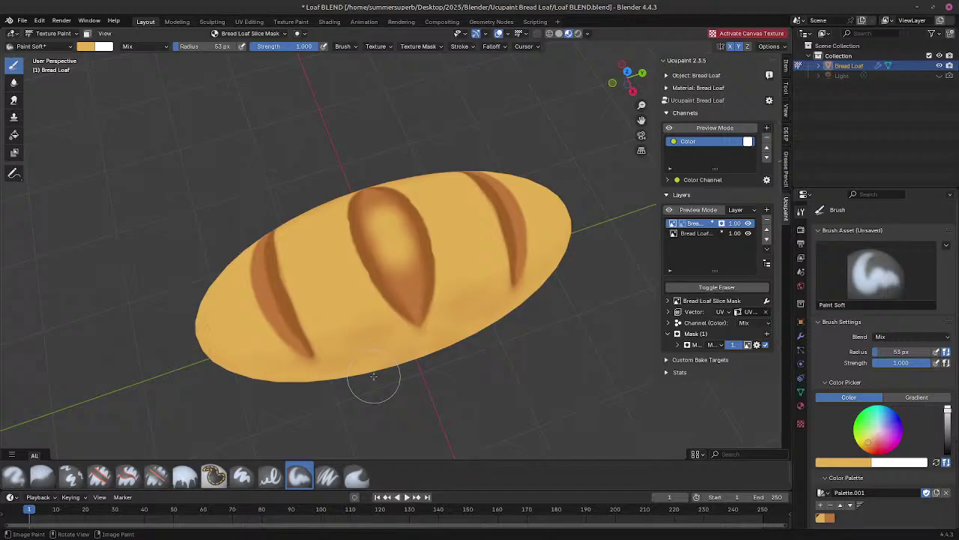
key("ctrl+z")
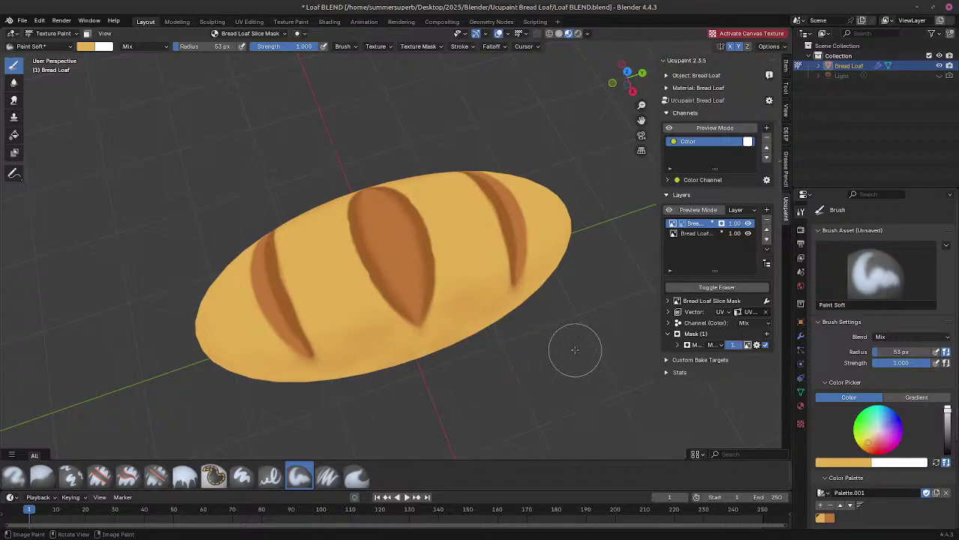
Step: Blend the dark shading on the two outer slices with the Smear tool
mouse_move(574, 347)
middle_mouse_down()
mouse_move(540, 349)
mouse_move(425, 263)
middle_mouse_up()
scroll(425, 264, "up", 1)
left_click(14, 98)
middle_click_drag(509, 222, 496, 240)
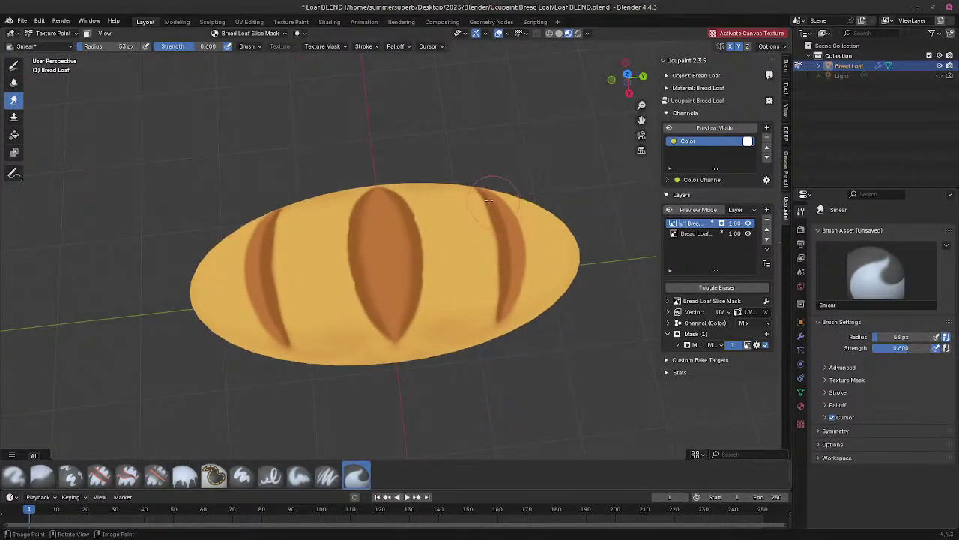
mouse_move(489, 200)
left_mouse_down()
mouse_move(499, 219)
mouse_move(480, 186)
left_mouse_up()
scroll(413, 388, "down", 4)
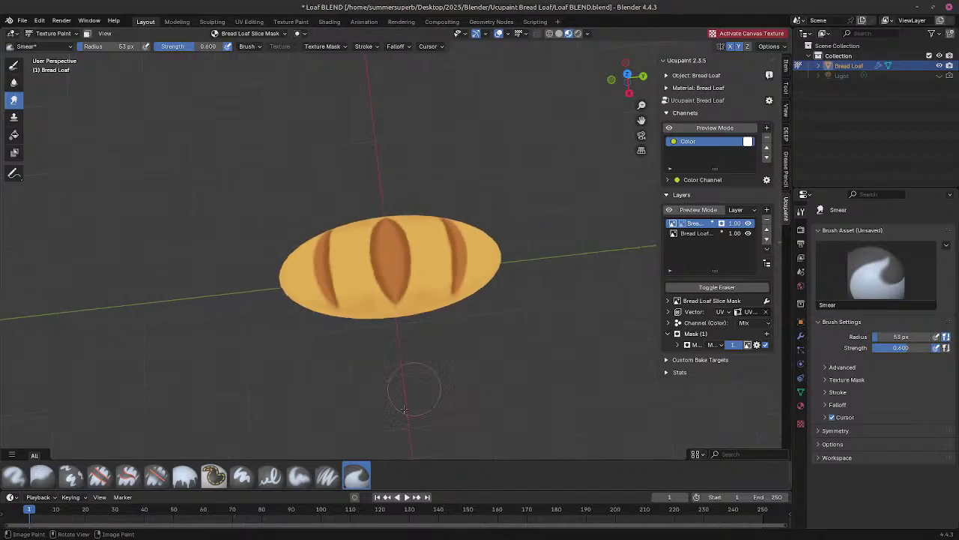
Step: Return to the Paint Soft brush and make Bread Loaf Layer Base Paint the active layer
mouse_move(413, 387)
middle_mouse_down()
mouse_move(409, 319)
mouse_move(401, 306)
mouse_move(392, 315)
mouse_move(402, 334)
mouse_move(412, 311)
middle_mouse_up()
scroll(322, 256, "up", 1)
scroll(310, 247, "up", 2)
scroll(313, 266, "up", 1)
key("b")
scroll(413, 312, "up", 2)
left_click(701, 233)
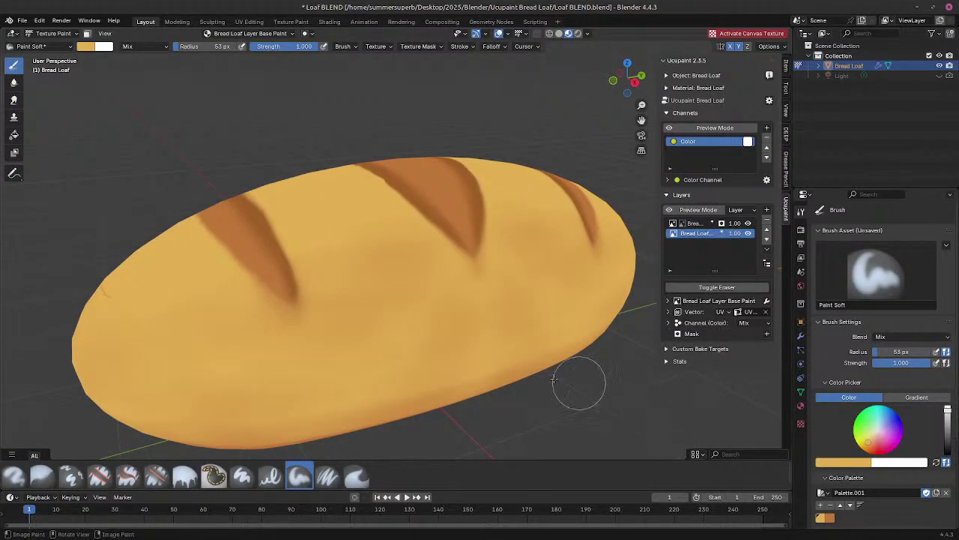
middle_click_drag(574, 385, 669, 416)
Step: Load the brown palette swatch as the brush colour and activate the Paint Hard Pressure brush
left_click(830, 518)
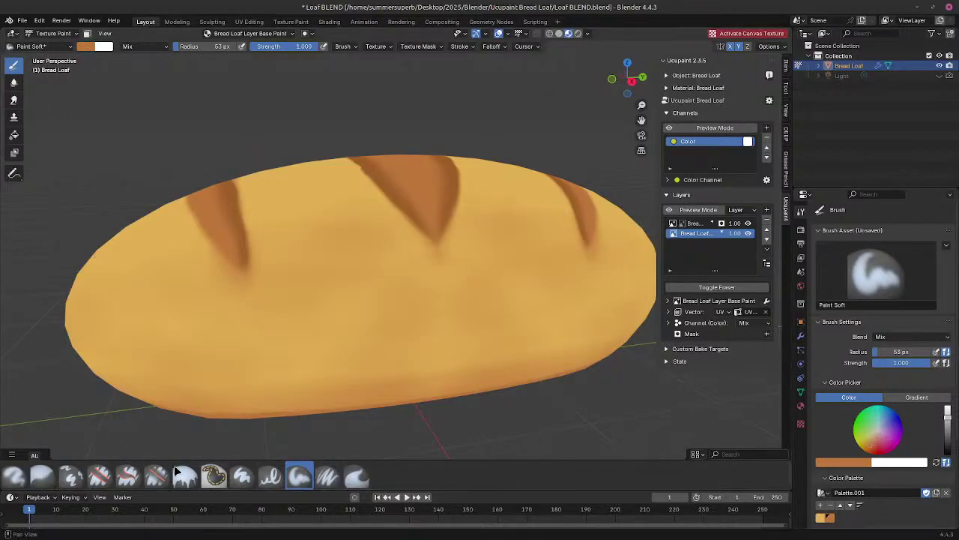
left_click(271, 477)
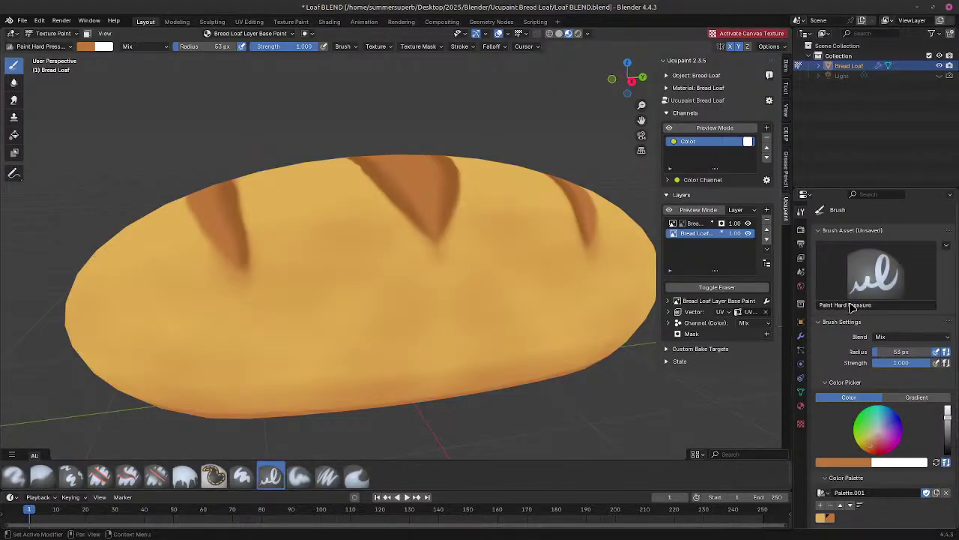
double_click(849, 306)
key("Return")
scroll(862, 337, "down", 2)
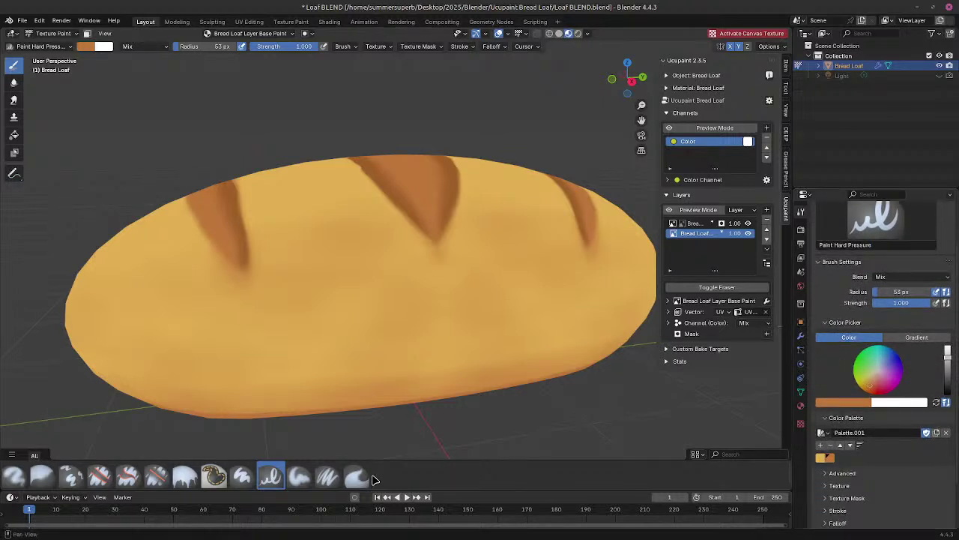
left_click(702, 456)
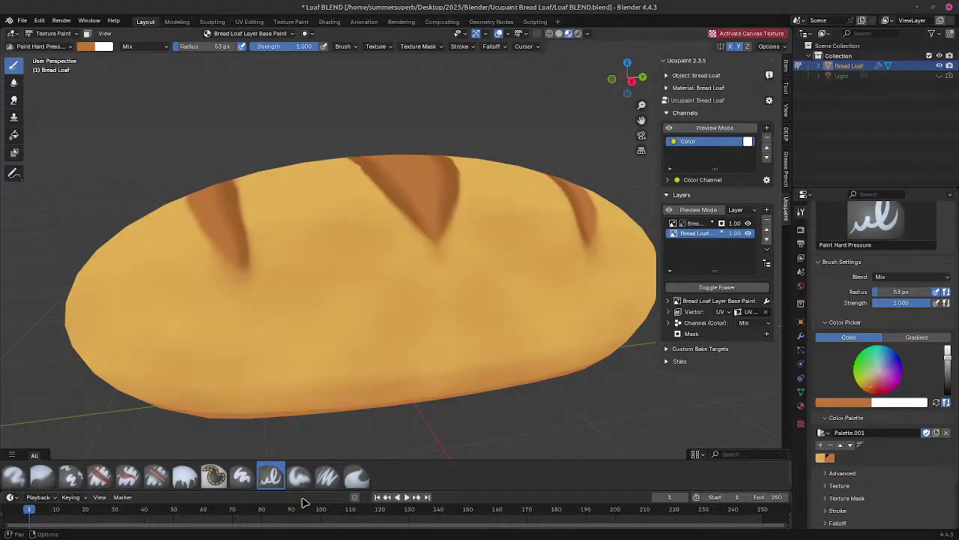
left_click(11, 455)
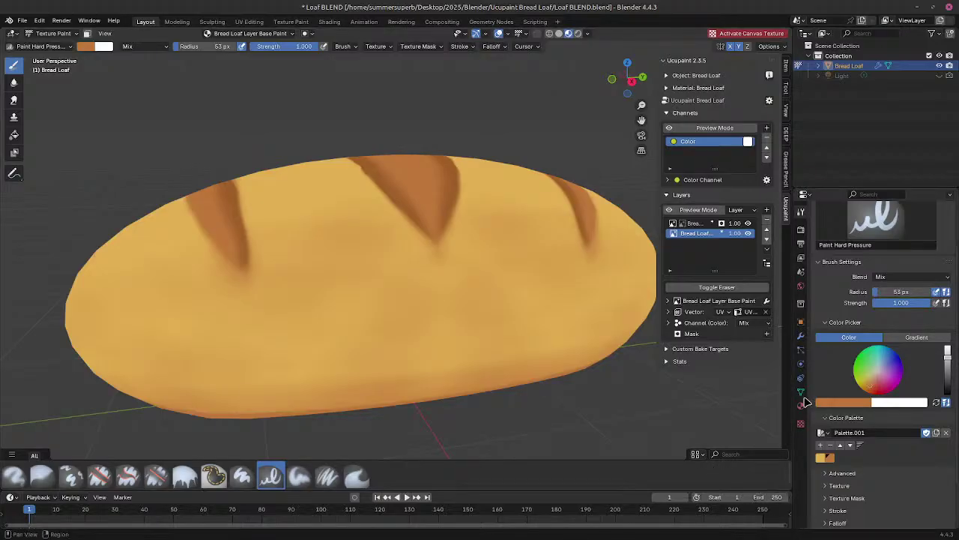
Step: Look over the brush's Stroke and Texture settings and set the stroke Jitter to 0.3165
scroll(828, 518, "down", 1)
left_click(827, 491)
scroll(819, 464, "down", 5)
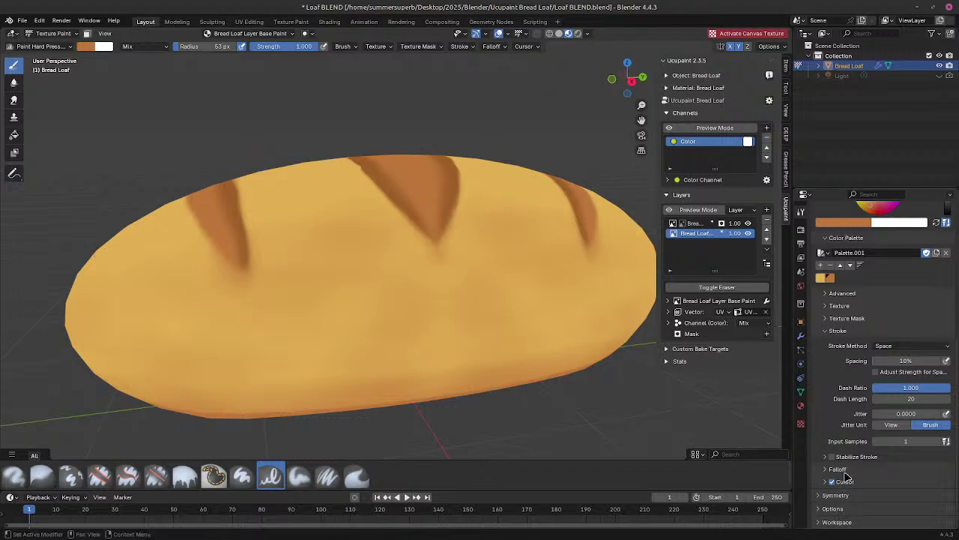
scroll(845, 386, "up", 2)
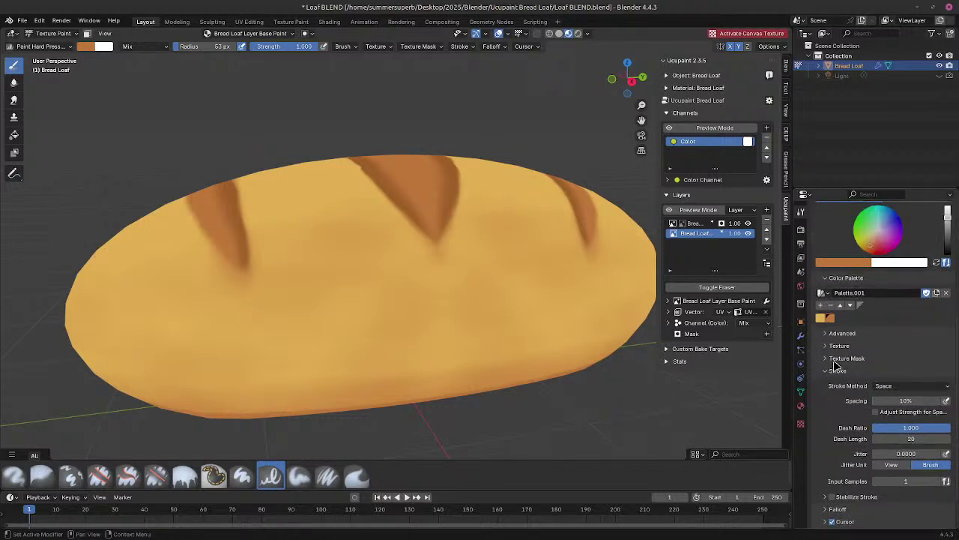
left_click(834, 345)
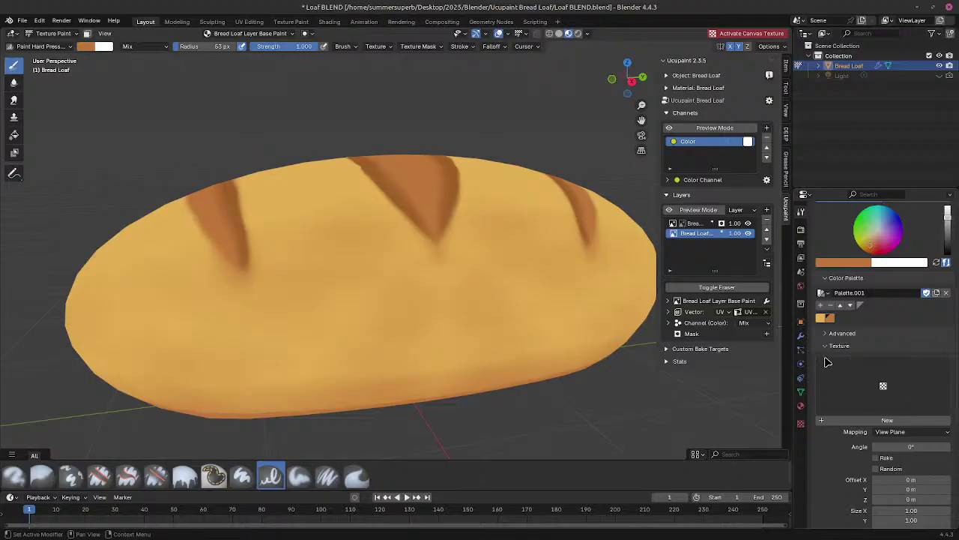
scroll(882, 412, "up", 3)
scroll(881, 442, "down", 2)
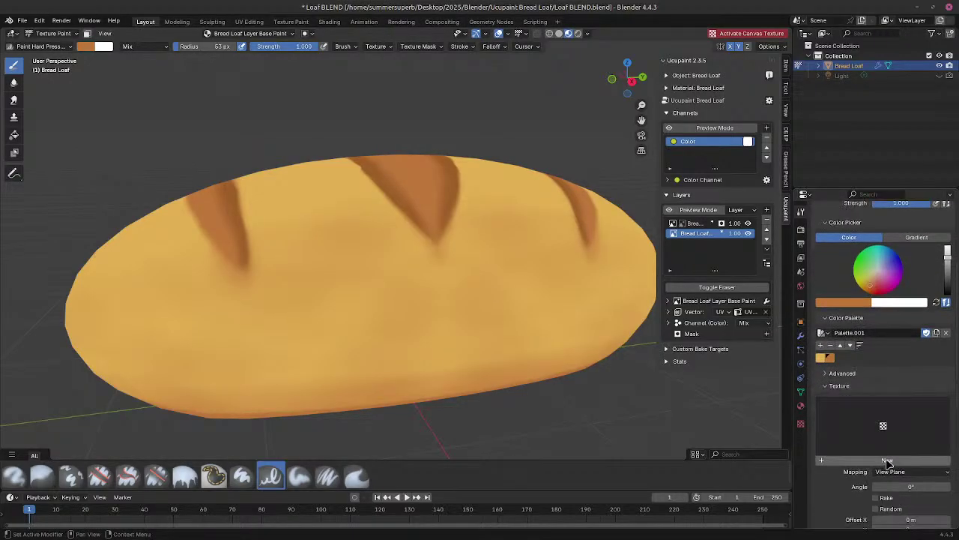
scroll(836, 372, "down", 3)
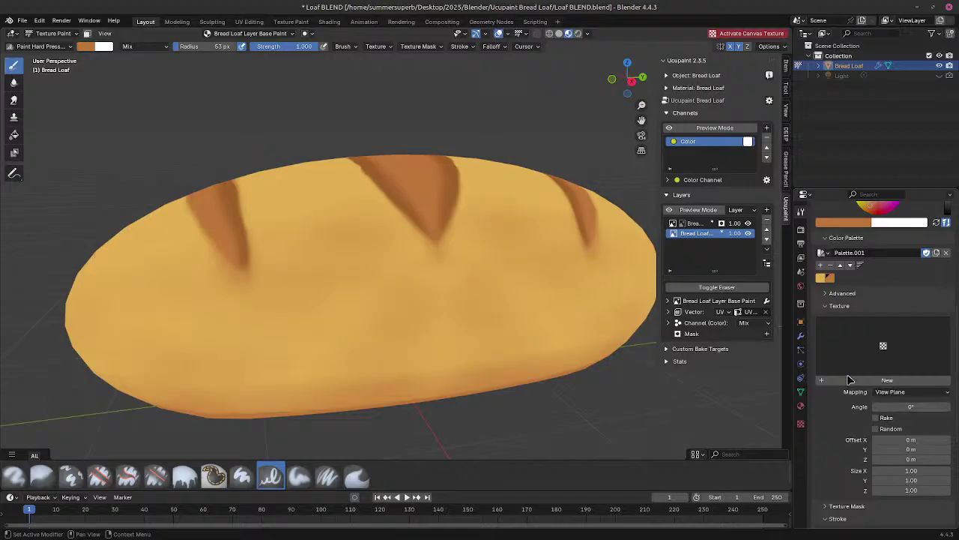
left_click(825, 307)
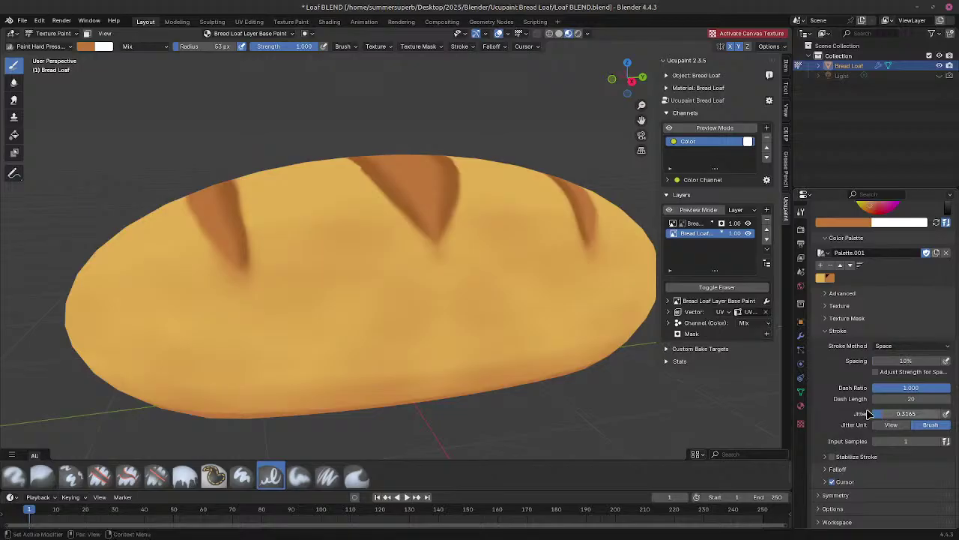
Step: Try a jittered brown stroke across the crust on the loaf's long side, and undo it
mouse_move(446, 315)
left_mouse_down()
mouse_move(407, 303)
mouse_move(325, 324)
left_mouse_up()
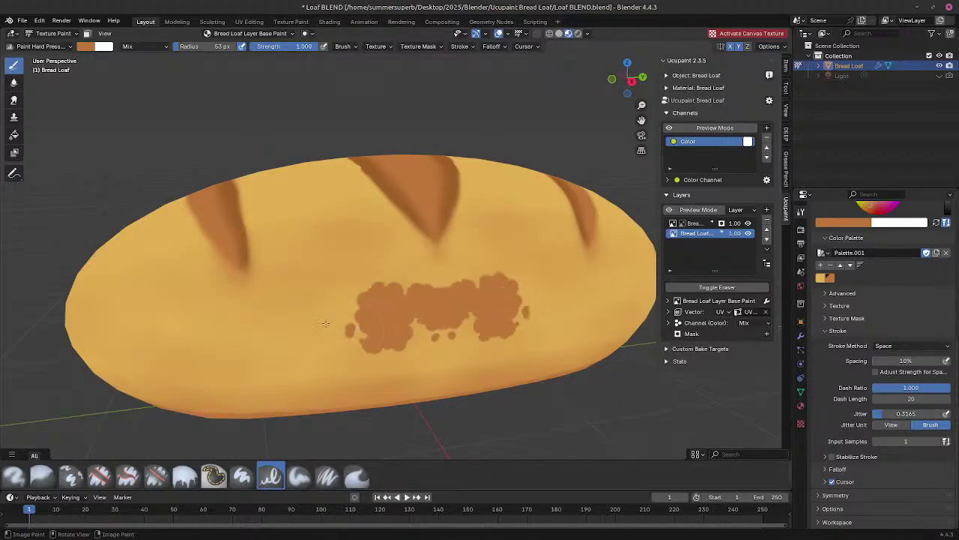
key("ctrl+z")
middle_click_drag(378, 378, 373, 358)
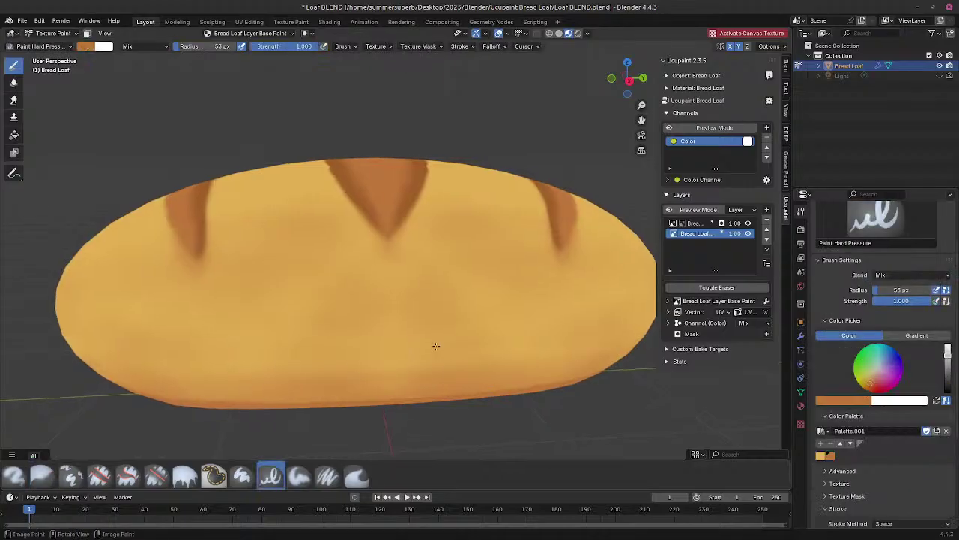
scroll(438, 345, "up", 2)
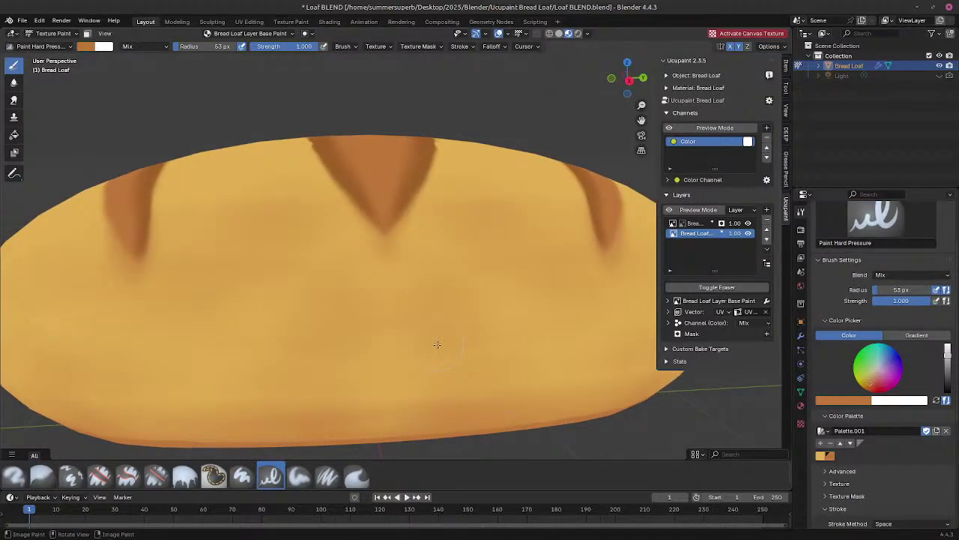
Step: Try brown speckle strokes along the loaf's lower long side at full brush strength and at 0.410, undoing each
scroll(437, 344, "down", 1)
left_click_drag(404, 362, 128, 369)
key("ctrl+z")
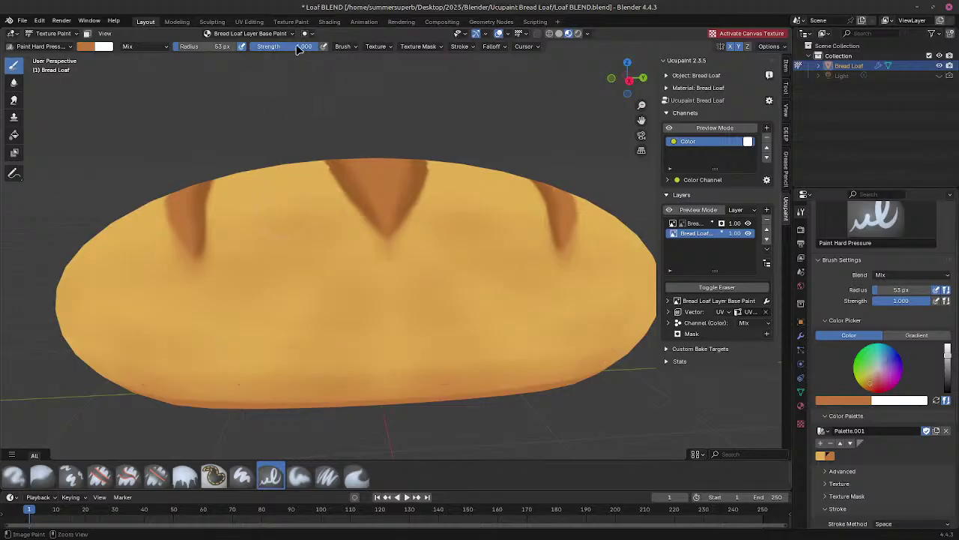
left_click_drag(297, 47, 259, 47)
mouse_move(393, 379)
left_mouse_down()
mouse_move(540, 361)
mouse_move(622, 371)
left_mouse_up()
key("ctrl+z")
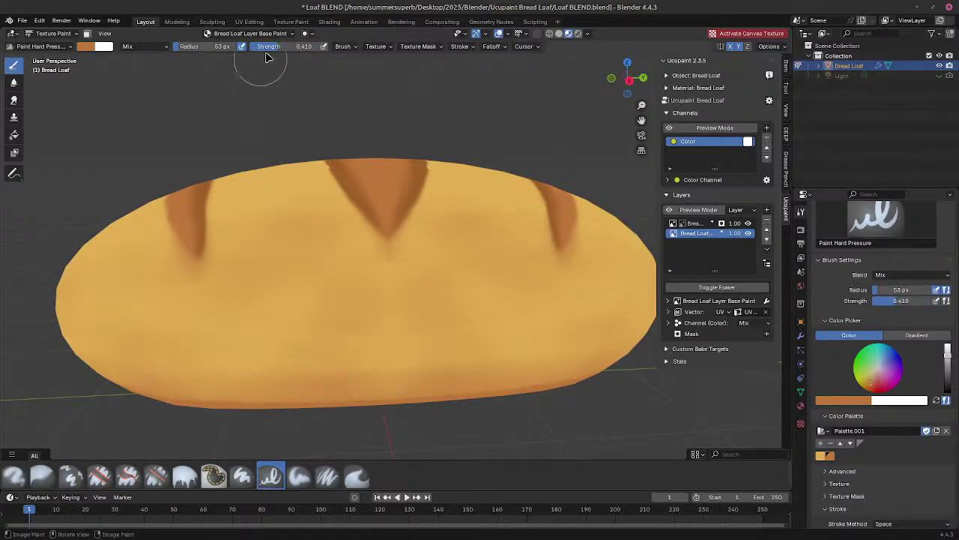
Step: Set the brush strength to 0.187 and paint soft brown speckles along the lower part of the loaf's long side
left_click_drag(274, 46, 258, 46)
middle_click_drag(262, 362, 240, 381)
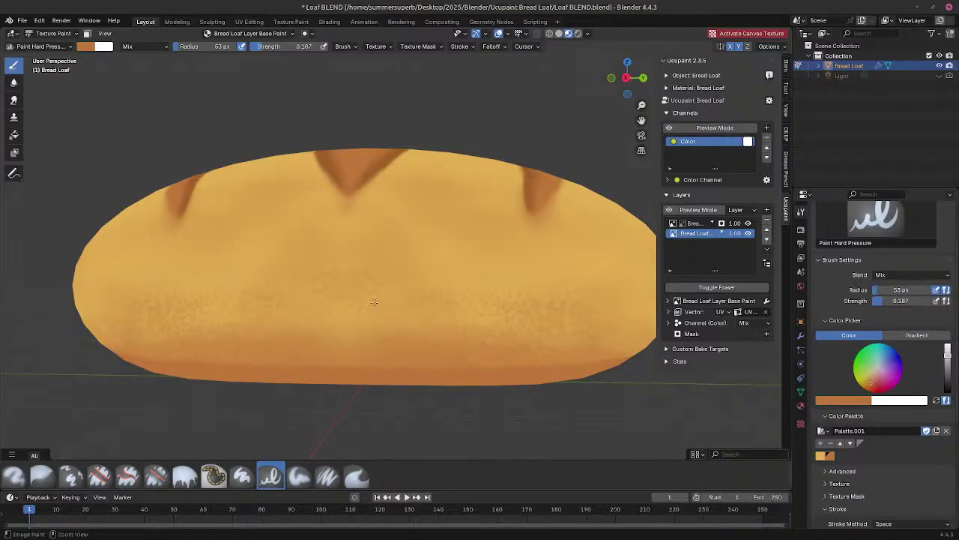
mouse_move(339, 278)
middle_mouse_down()
mouse_move(322, 286)
mouse_move(344, 292)
middle_mouse_up()
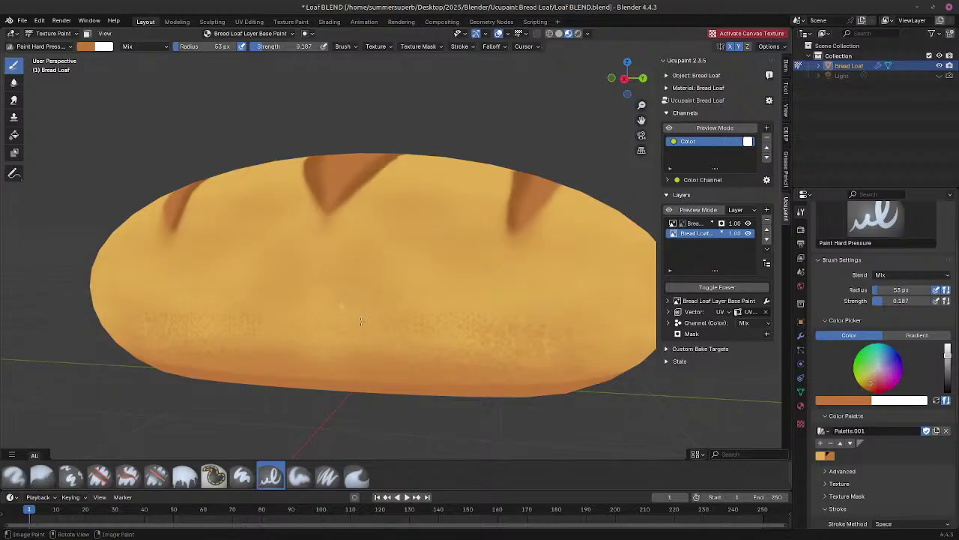
middle_click_drag(343, 353, 357, 362)
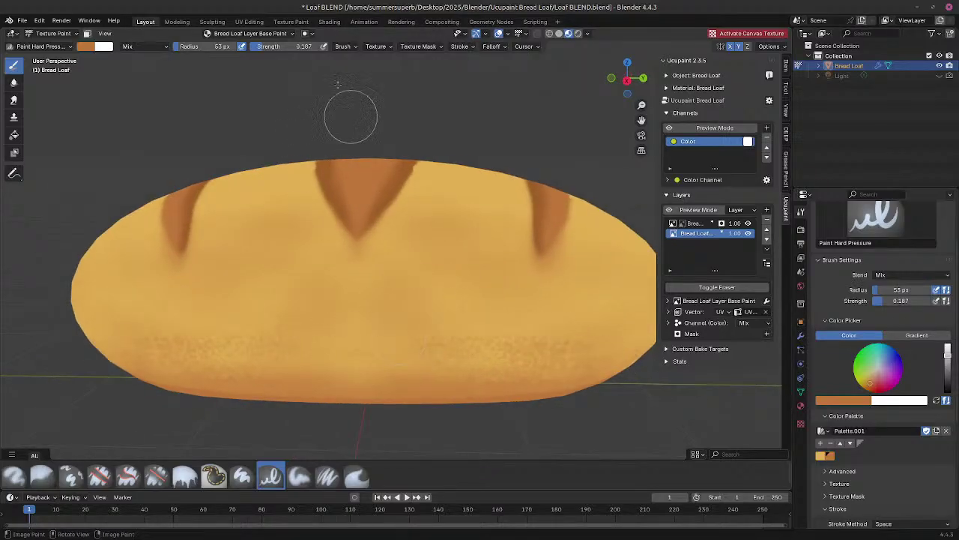
Step: Reduce the brush strength to 0.108 and add fainter brown speckles low on the crust around the loaf's side
left_click_drag(259, 47, 252, 49)
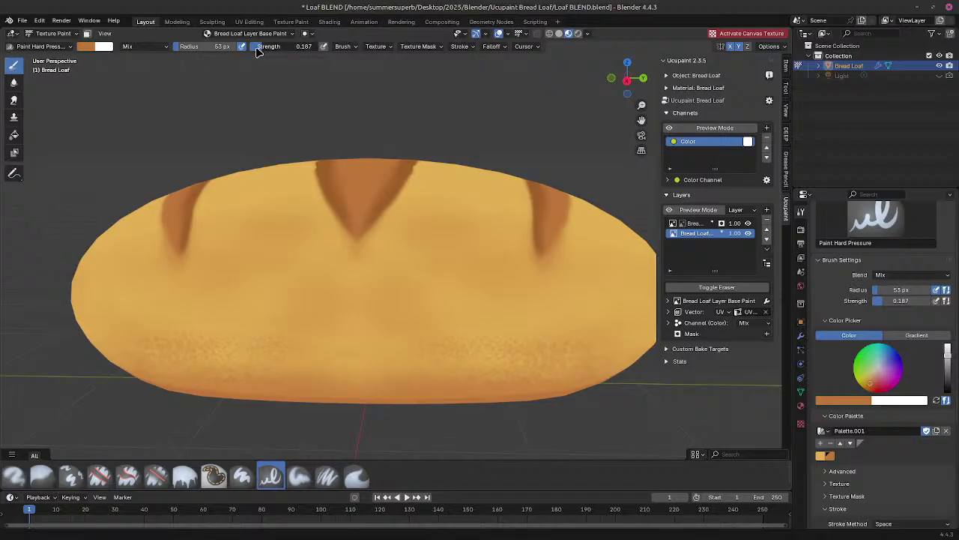
middle_click_drag(465, 375, 450, 317)
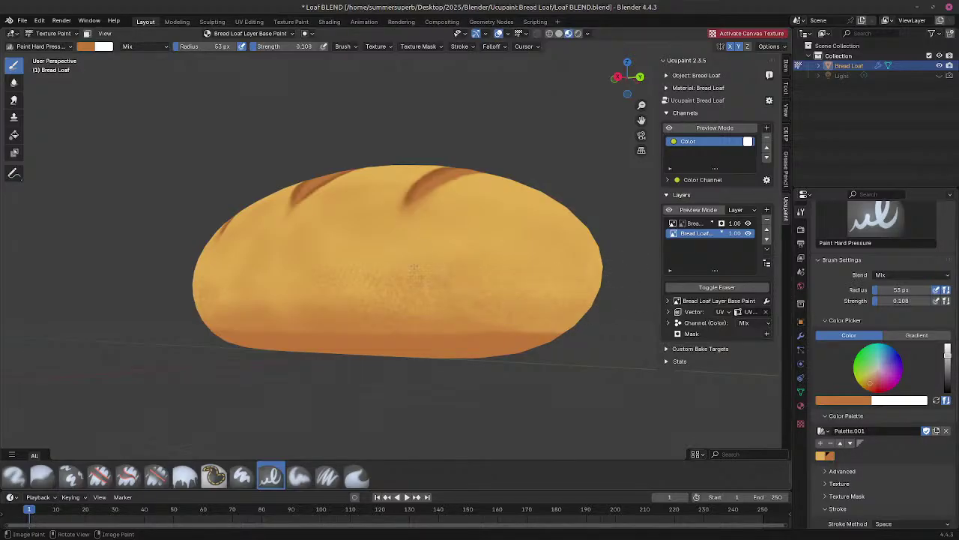
middle_click_drag(414, 268, 464, 275)
scroll(343, 325, "down", 4)
middle_click_drag(342, 325, 385, 319)
scroll(385, 319, "up", 1)
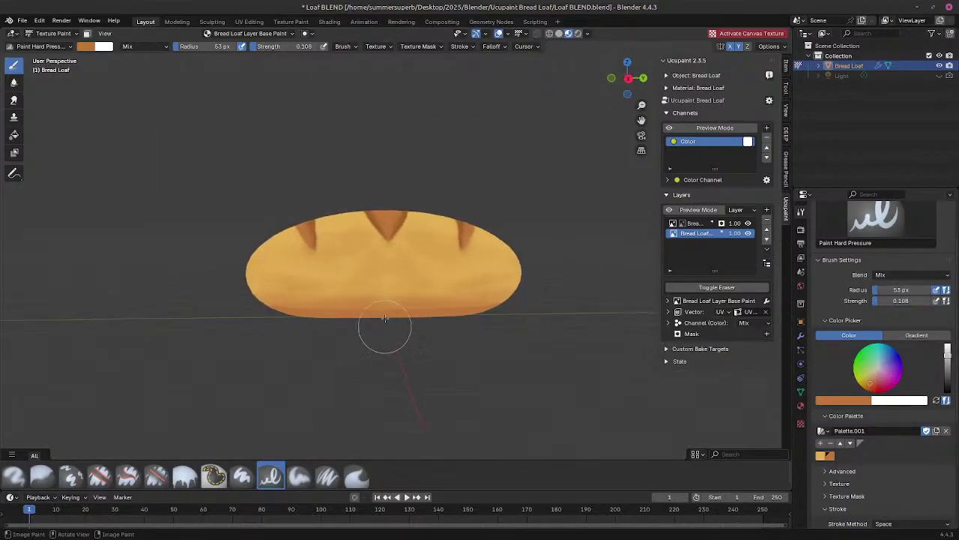
scroll(384, 318, "up", 1)
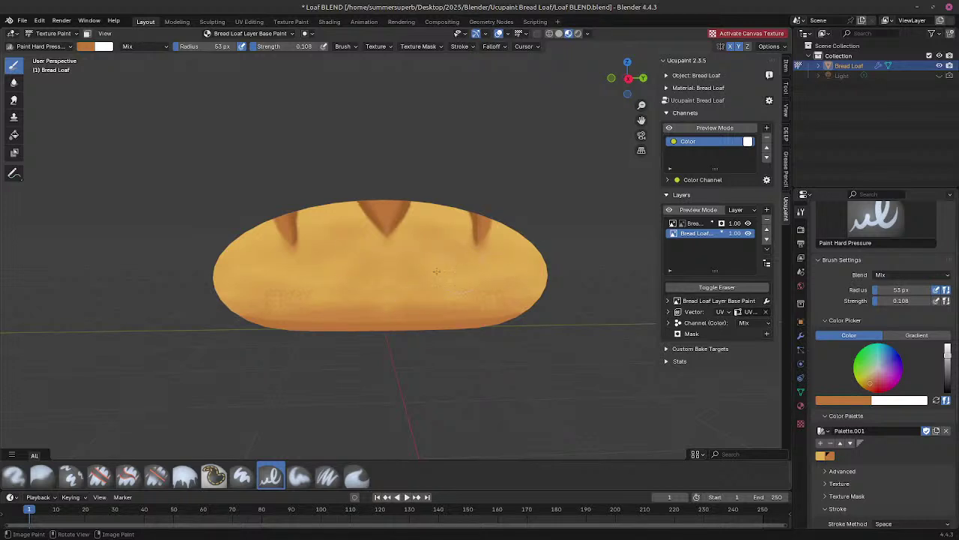
Step: Scatter faint brown speckles over the loaf's rounded end and the crust below the slices
mouse_move(456, 305)
middle_mouse_down()
mouse_move(397, 330)
mouse_move(404, 339)
middle_mouse_up()
scroll(398, 330, "up", 3)
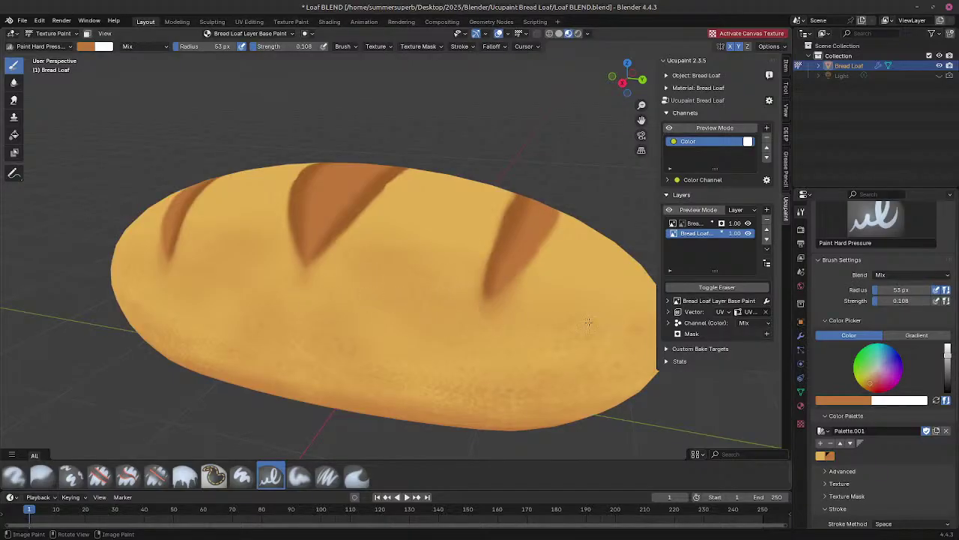
middle_click_drag(507, 282, 556, 294)
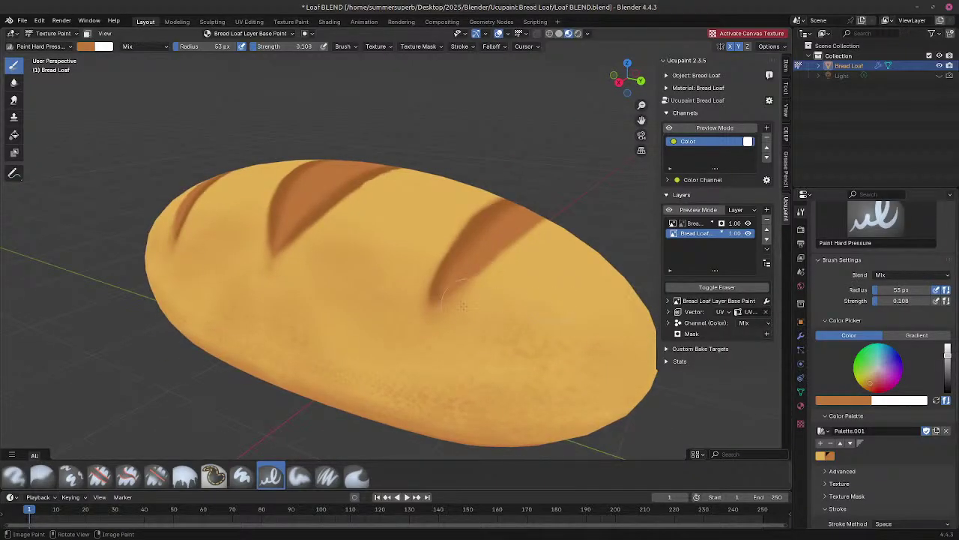
middle_click_drag(462, 306, 486, 338)
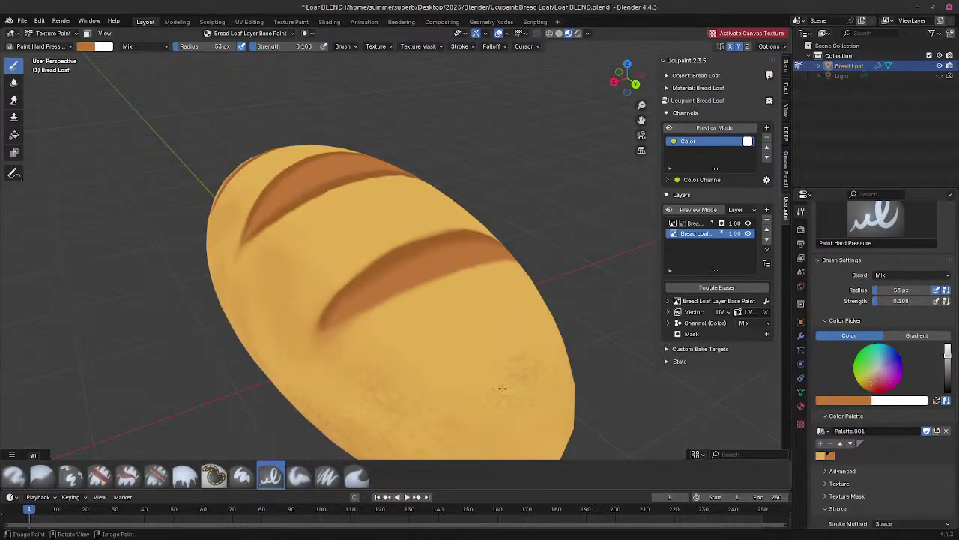
mouse_move(546, 433)
middle_mouse_down()
mouse_move(517, 296)
mouse_move(573, 304)
middle_mouse_up()
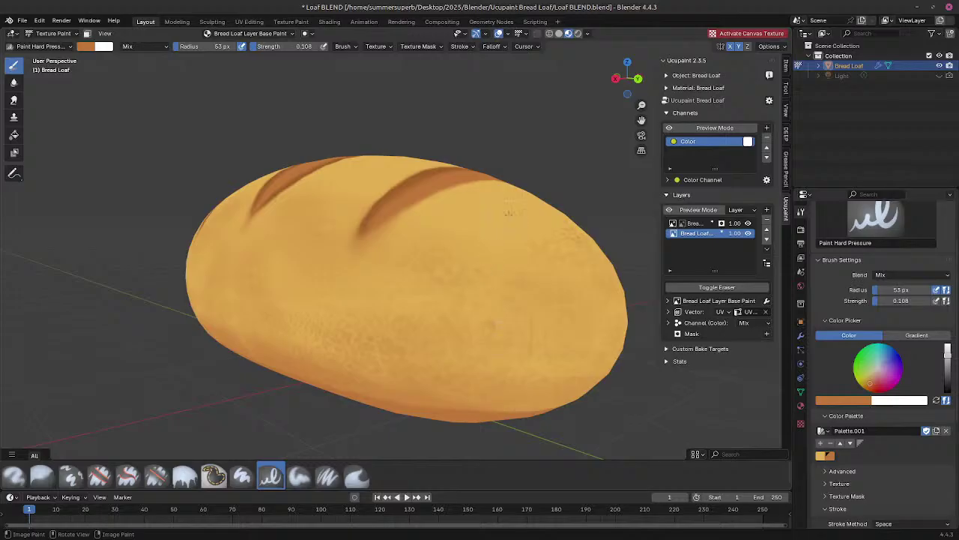
middle_click_drag(443, 222, 442, 419)
Step: Load the yellow palette swatch and lighten it to saturation 0.555 and value 0.958 with a slightly yellower hue
left_click(823, 455)
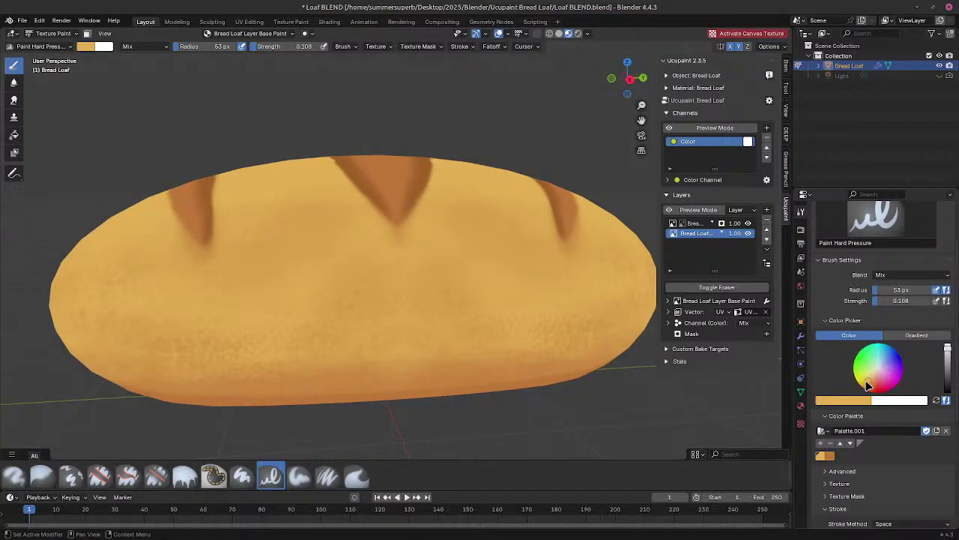
left_click(829, 399)
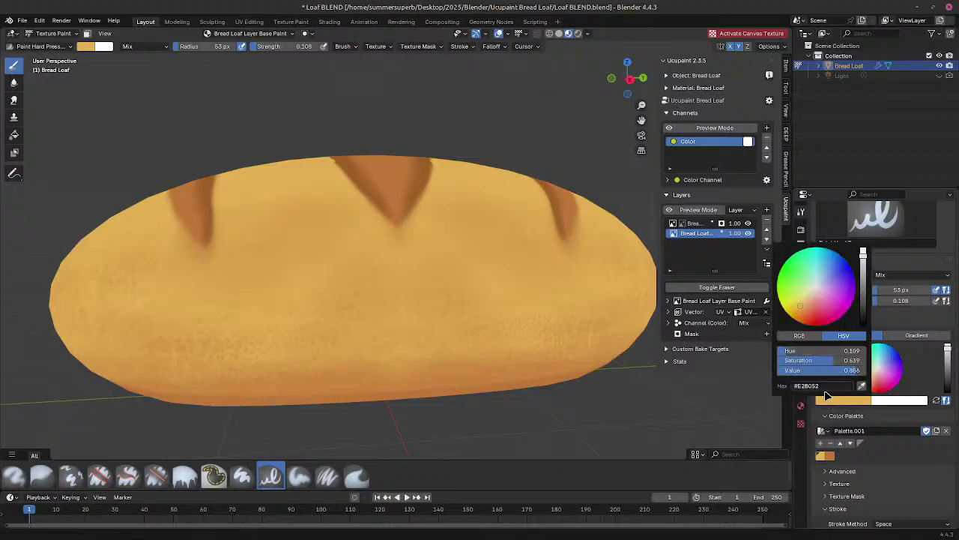
left_click_drag(860, 375, 821, 360)
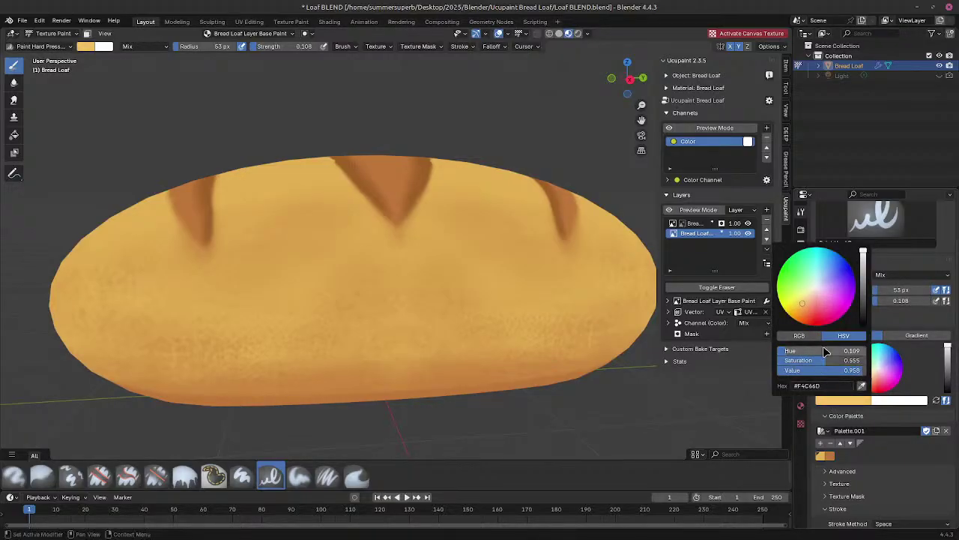
left_click(839, 402)
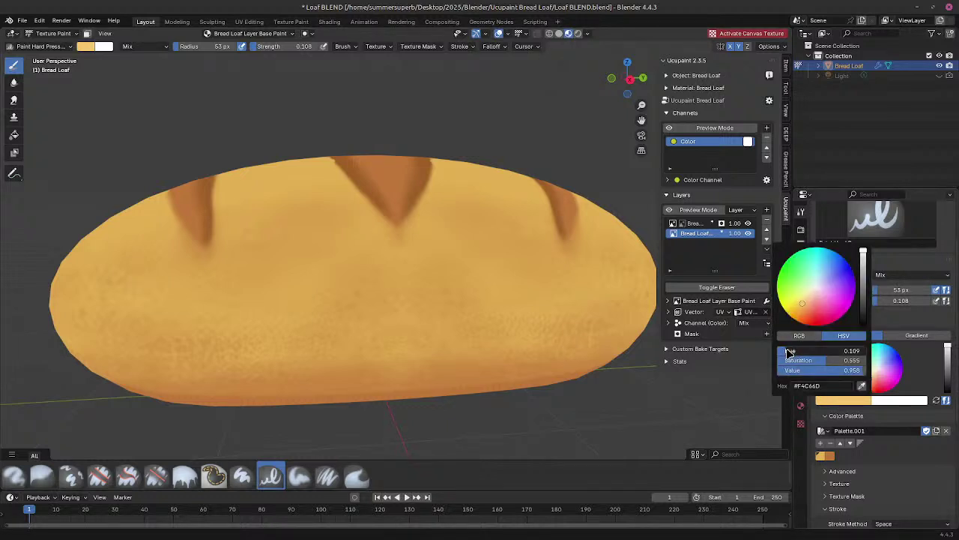
left_click_drag(791, 351, 790, 351)
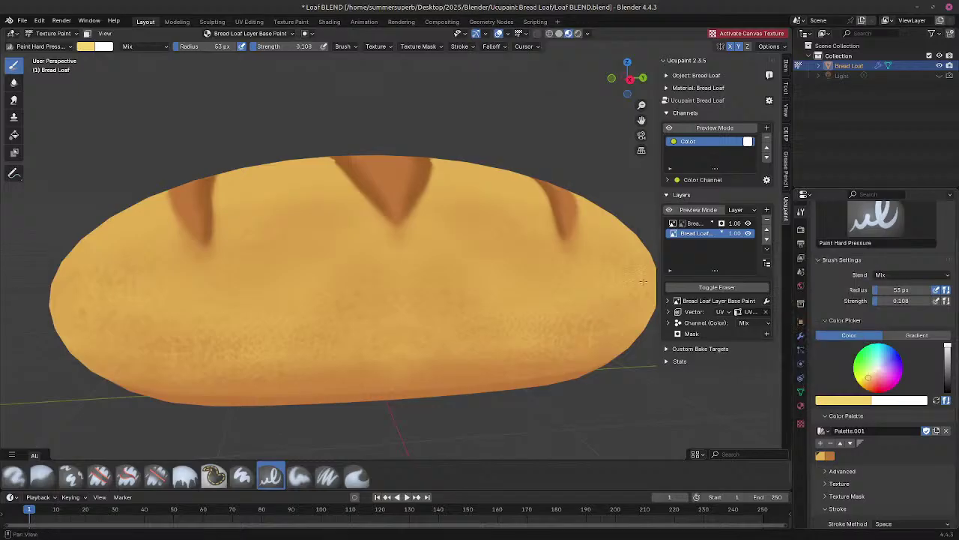
middle_click_drag(410, 265, 404, 283)
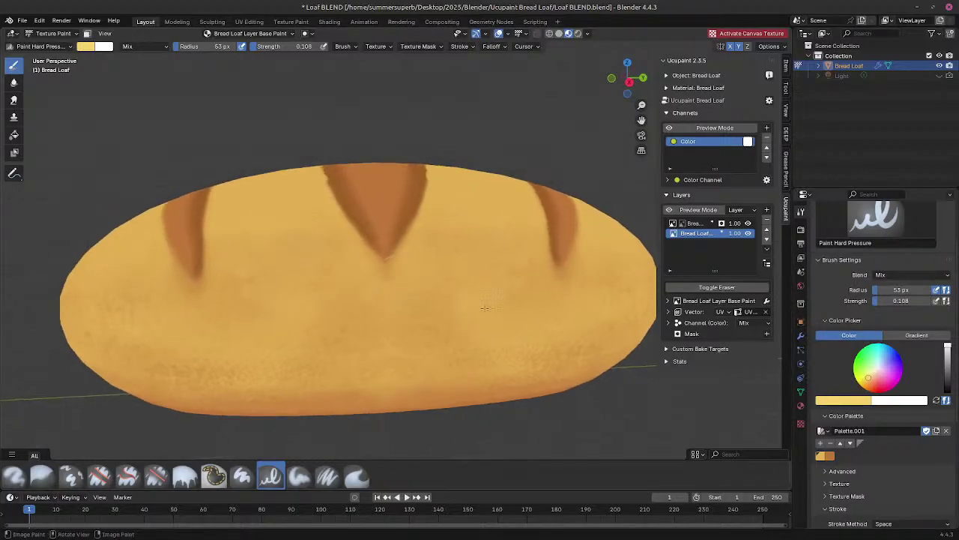
left_click(832, 400)
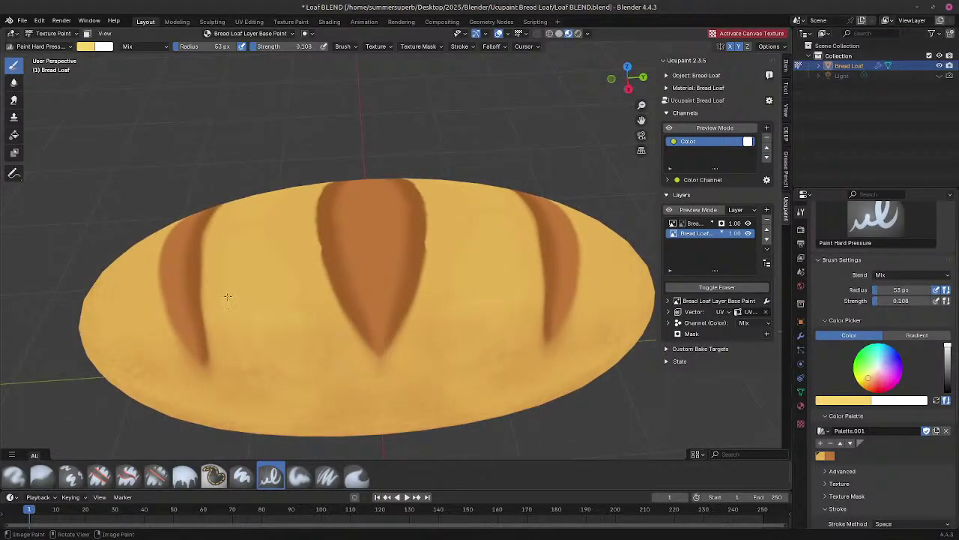
Step: Switch the brush blending to Add and try a light speckled stroke on the crust between the slices, undoing it
left_click(139, 47)
left_click(138, 172)
left_click_drag(463, 251, 474, 196)
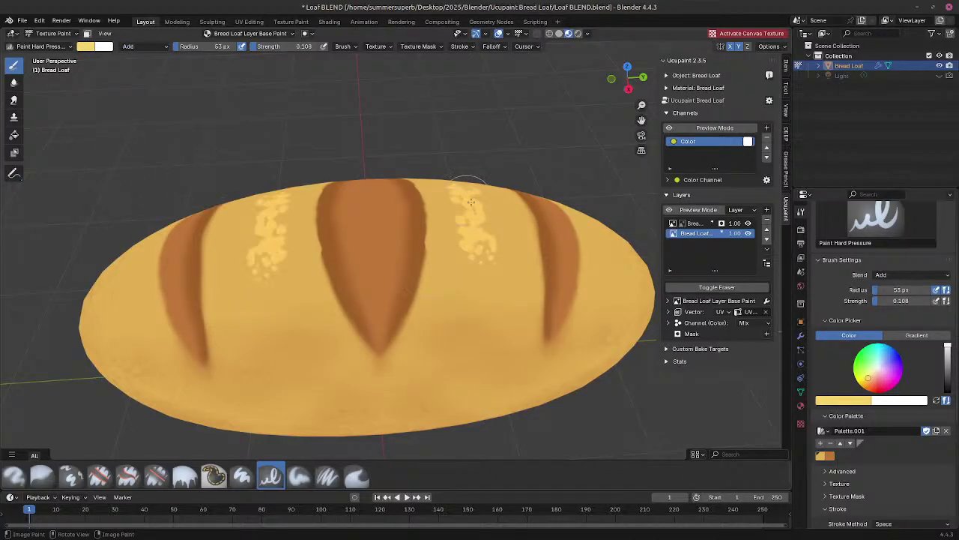
key("ctrl+z")
Step: Reload the original yellow swatch, try Add-blended highlight speckles on the top crust between the slices, and undo them
scroll(379, 371, "down", 2)
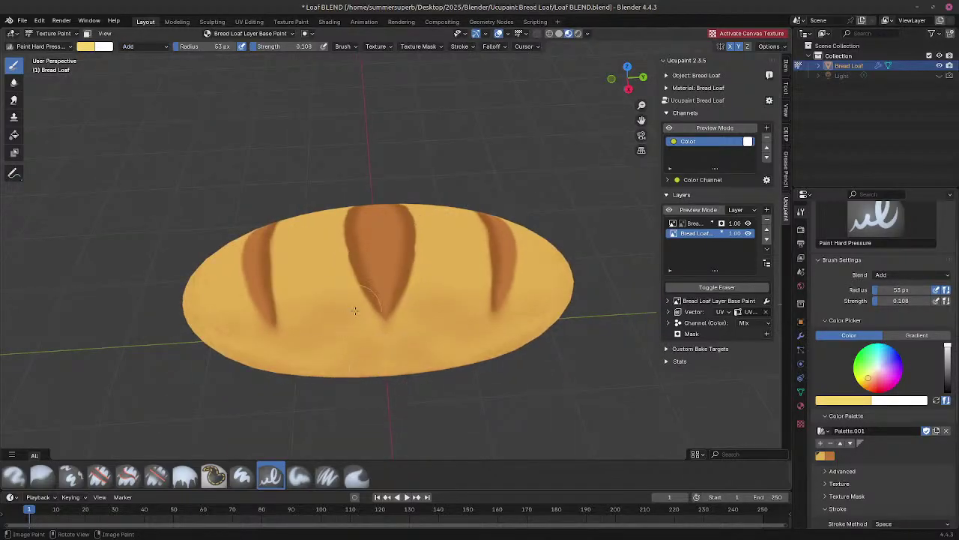
scroll(355, 312, "up", 1)
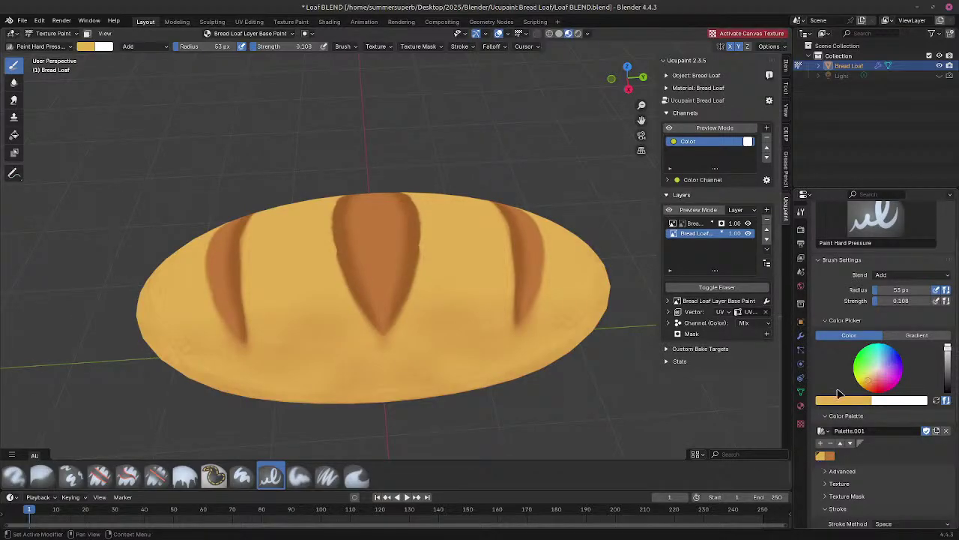
mouse_move(472, 234)
left_mouse_down()
mouse_move(473, 305)
mouse_move(444, 304)
left_mouse_up()
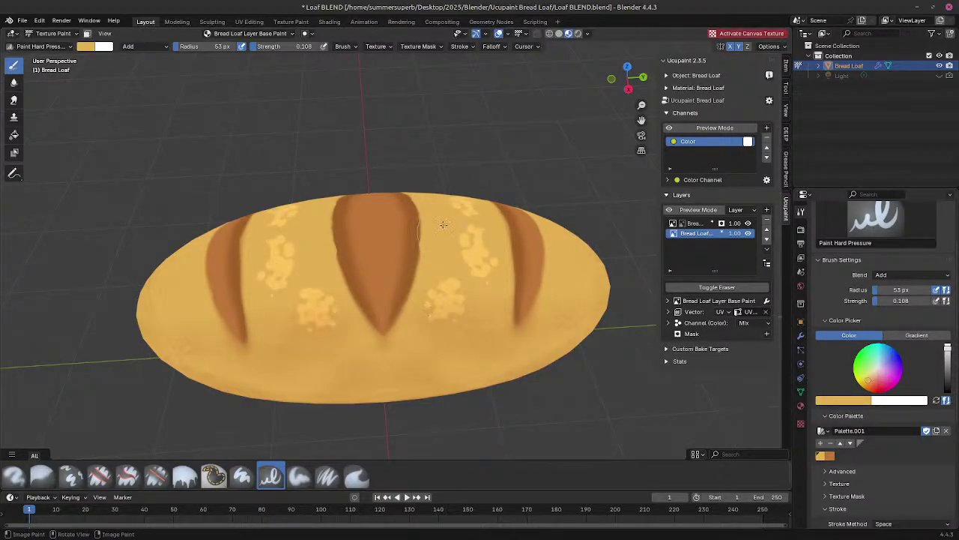
left_click_drag(442, 226, 449, 221)
scroll(325, 373, "down", 3)
mouse_move(324, 372)
middle_mouse_down()
mouse_move(387, 359)
mouse_move(336, 378)
mouse_move(304, 356)
middle_mouse_up()
scroll(329, 371, "up", 4)
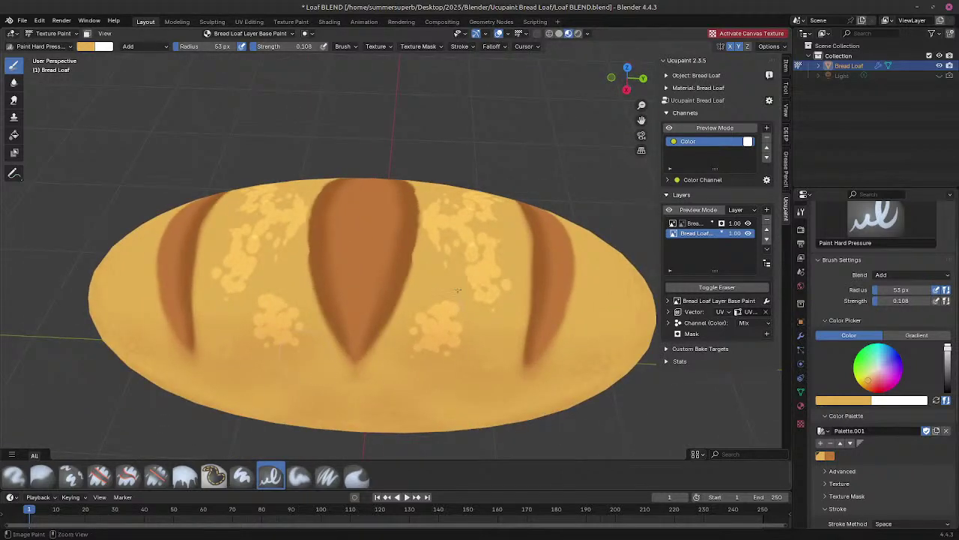
key("ctrl+z")
key("ctrl+z")
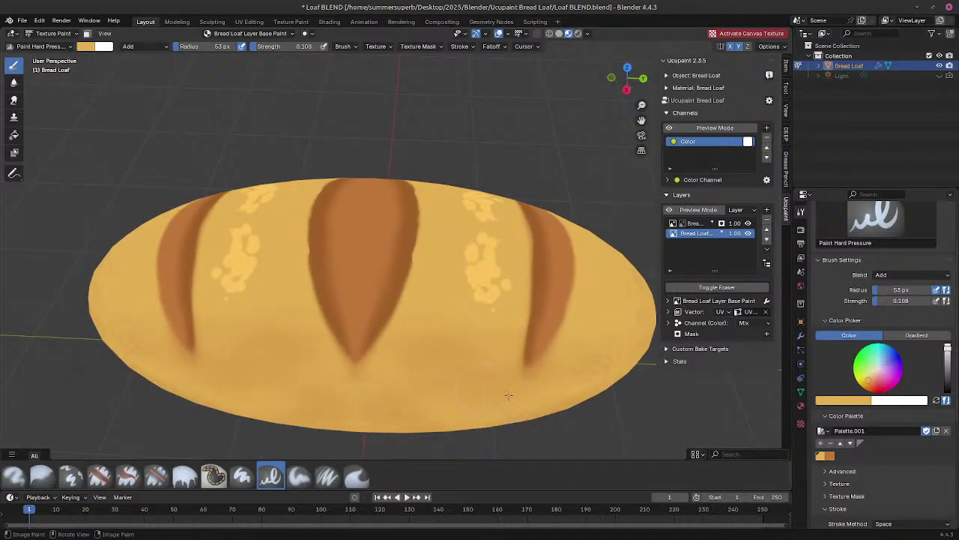
key("ctrl+z")
Step: Try highlight strokes on the top crust with a much higher and a lower stroke Jitter, undoing each
scroll(817, 526, "down", 5)
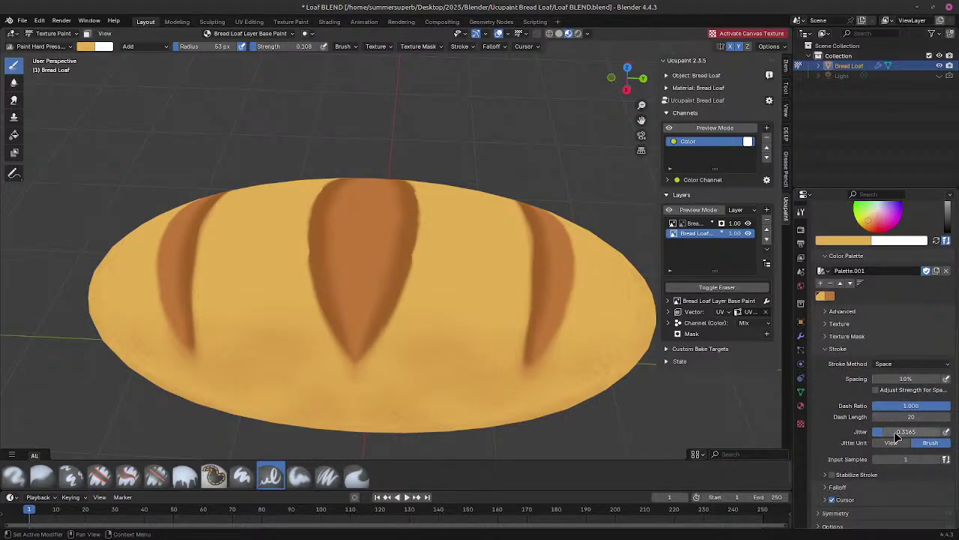
mouse_move(899, 432)
left_mouse_down()
mouse_move(928, 432)
mouse_move(913, 432)
left_mouse_up()
mouse_move(483, 232)
left_mouse_down()
mouse_move(467, 291)
mouse_move(426, 315)
left_mouse_up()
key("ctrl+z")
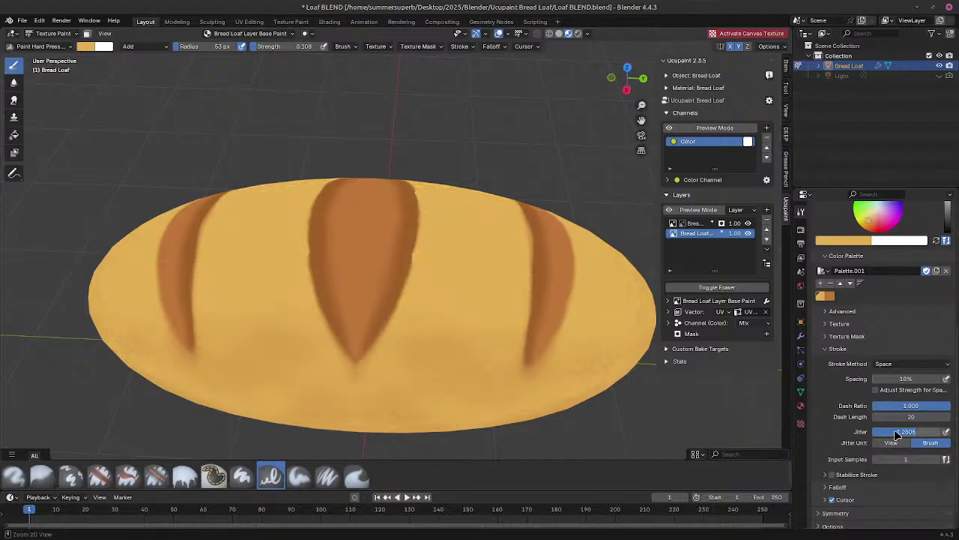
left_click_drag(901, 433, 879, 440)
left_click_drag(467, 304, 457, 329)
key("ctrl+z")
Step: Set the stroke Jitter to 0.5468 and dab small scattered highlights on the crust between the slices
left_click_drag(889, 431, 891, 433)
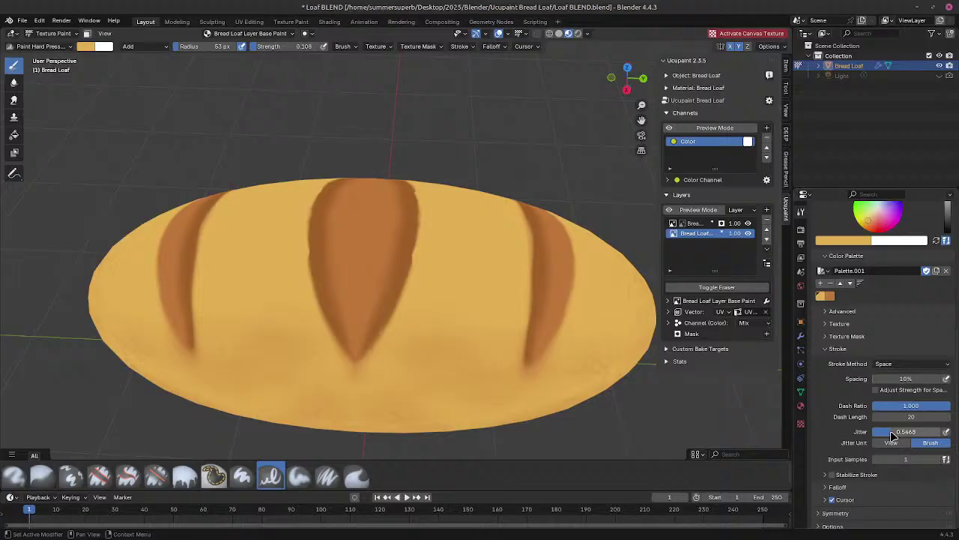
left_click_drag(465, 323, 451, 358)
scroll(292, 381, "down", 5)
mouse_move(350, 343)
middle_mouse_down()
mouse_move(367, 337)
mouse_move(343, 370)
middle_mouse_up()
scroll(342, 371, "up", 4)
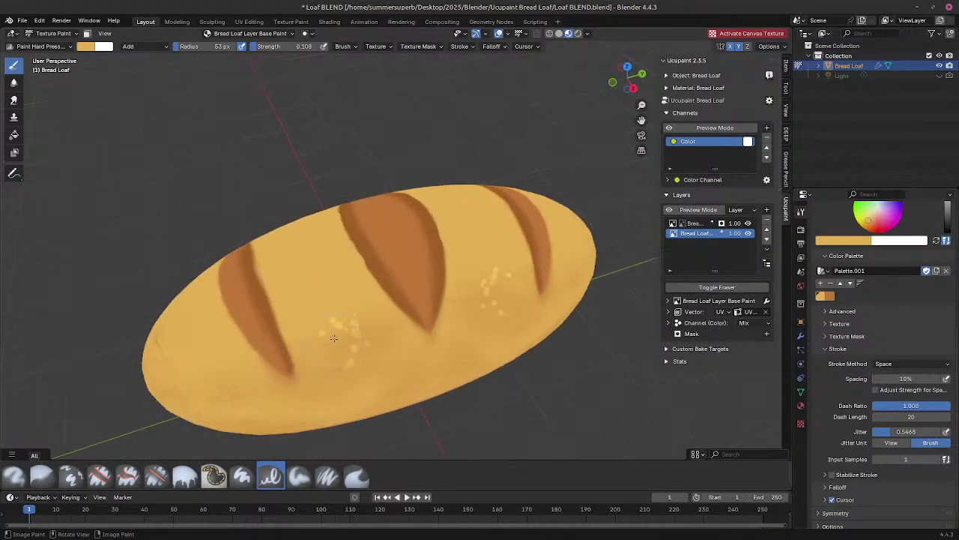
left_click(335, 339, "shift")
middle_click_drag(343, 334, 363, 321, "shift")
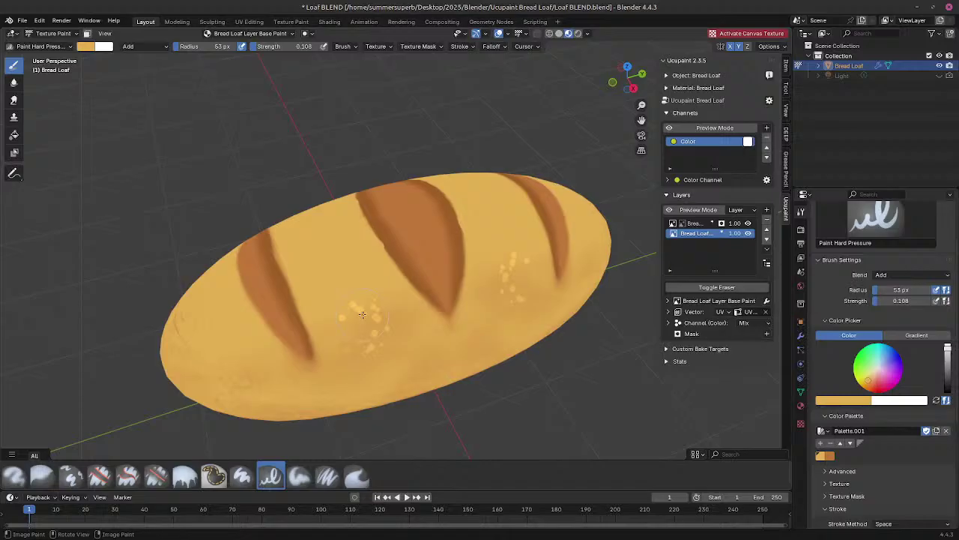
Step: Sample the bright highlight dab as the brush colour, undo the dabs, and return the brush blending to Mix
left_click(87, 47)
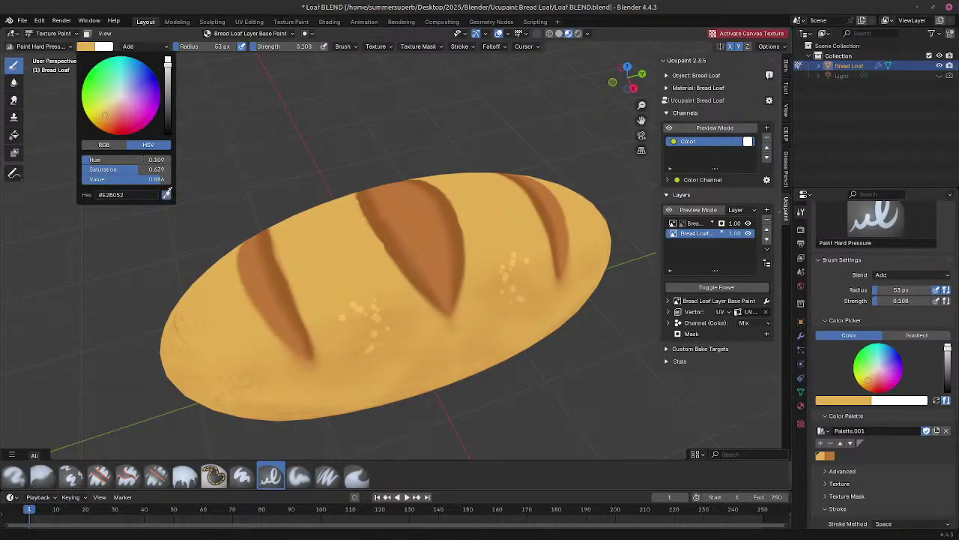
left_click(166, 195)
left_click(356, 301)
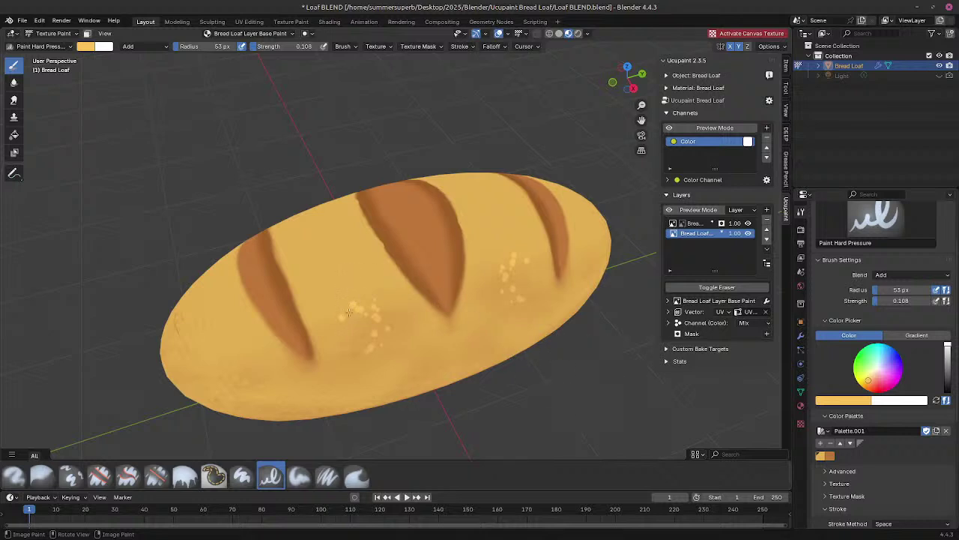
key("ctrl+z")
left_click(137, 46)
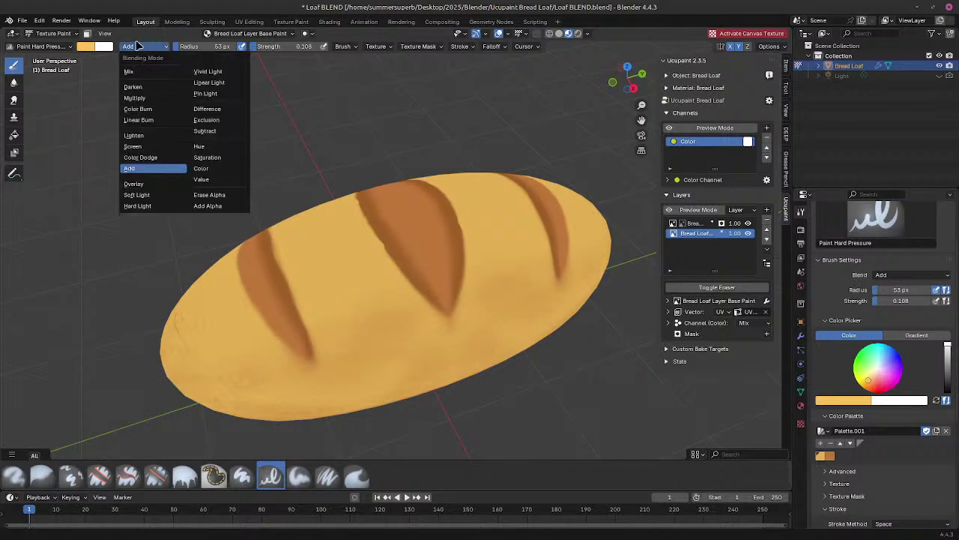
left_click(129, 72)
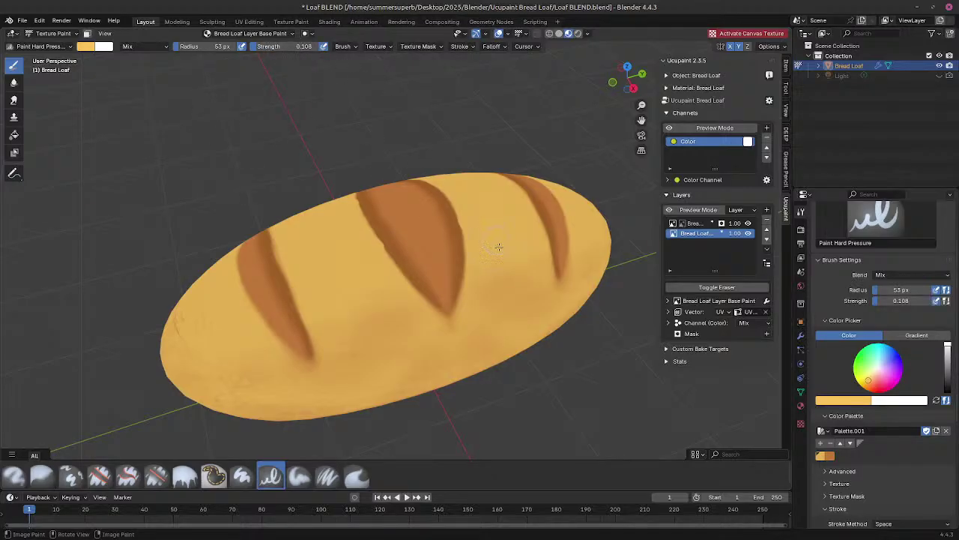
Step: Try highlight dabs on the crust on both sides of the middle slice at brush strength 0.655, then undo them
left_click(324, 47)
left_click_drag(269, 47, 309, 55)
left_click_drag(482, 210, 499, 279)
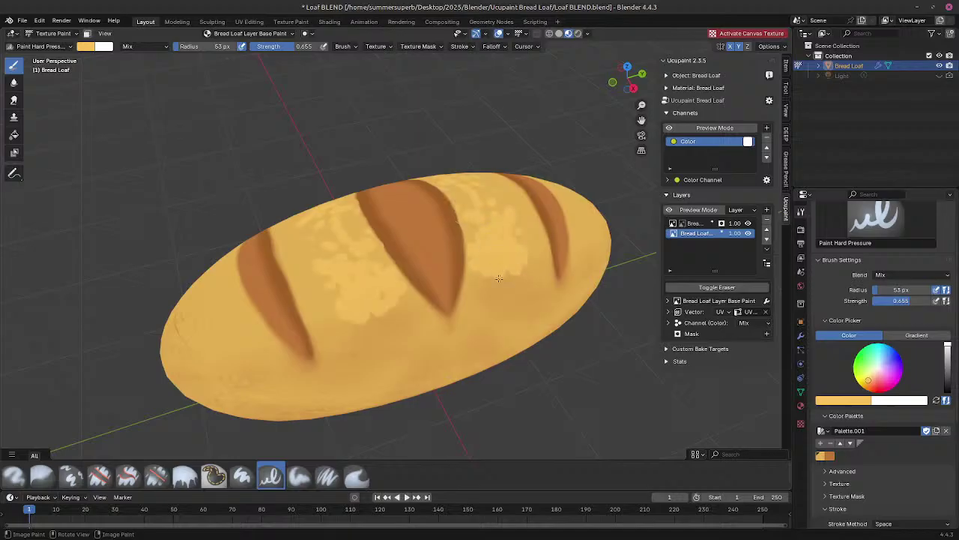
mouse_move(426, 376)
middle_mouse_down()
mouse_move(378, 386)
mouse_move(405, 390)
mouse_move(424, 332)
middle_mouse_up()
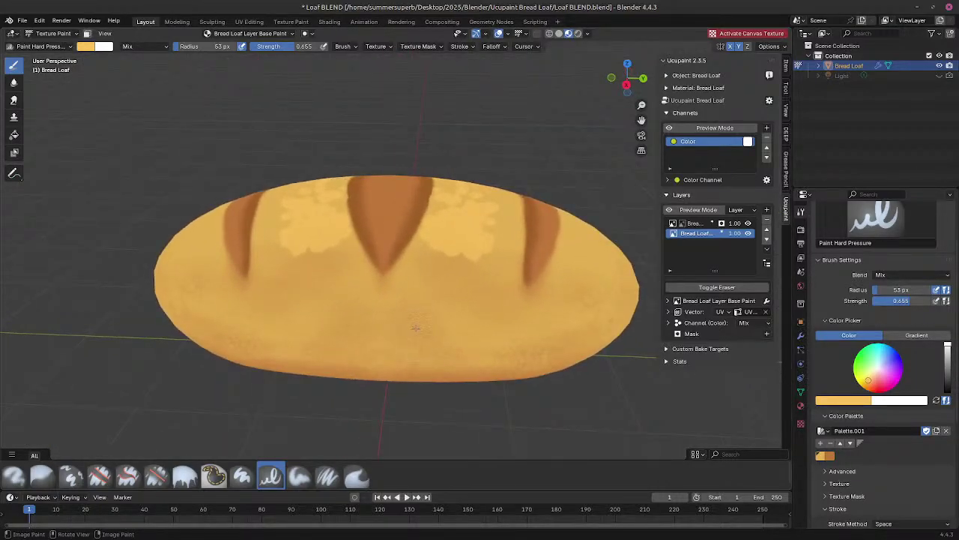
key("ctrl+z")
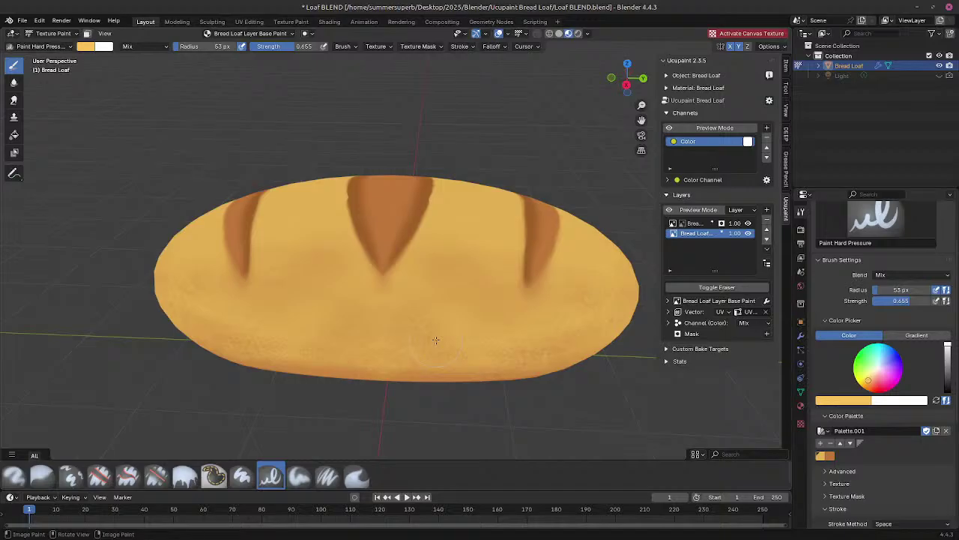
Step: Try highlight dabs on the crust between the slices at brush strength 0.504, then undo them
middle_click_drag(505, 263, 398, 314)
left_click_drag(296, 46, 265, 48)
mouse_move(309, 221)
left_mouse_down()
mouse_move(397, 305)
mouse_move(360, 247)
mouse_move(337, 296)
left_mouse_up()
mouse_move(395, 388)
middle_mouse_down()
mouse_move(446, 317)
mouse_move(422, 342)
mouse_move(412, 330)
middle_mouse_up()
key("ctrl+z")
scroll(424, 317, "up", 3)
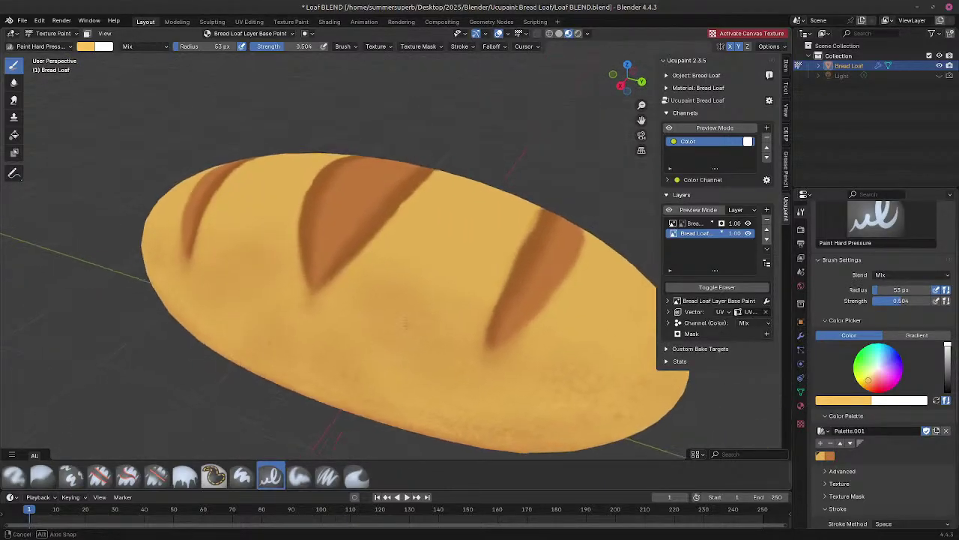
scroll(412, 330, "down", 1)
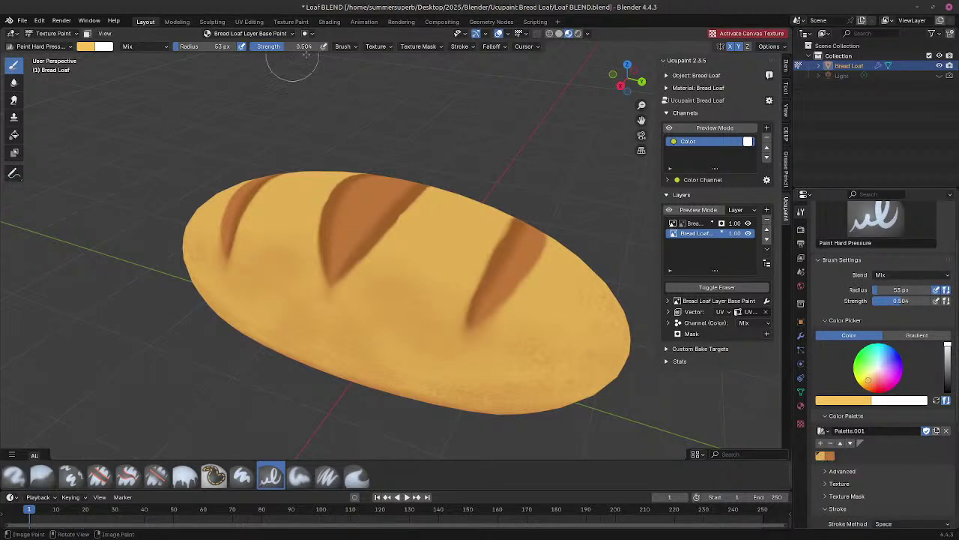
Step: Set the brush strength to 0.338, paint soft highlights on the crust between the slices, and review the Color Management and Stroke settings
left_click_drag(289, 47, 267, 49)
left_click_drag(441, 263, 409, 259)
left_click(800, 229)
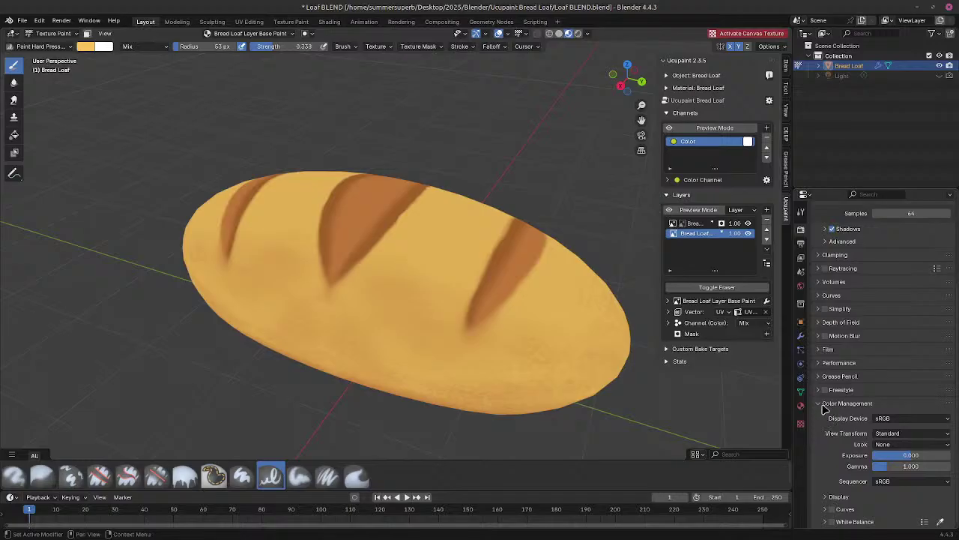
left_click(800, 212)
scroll(880, 420, "down", 3)
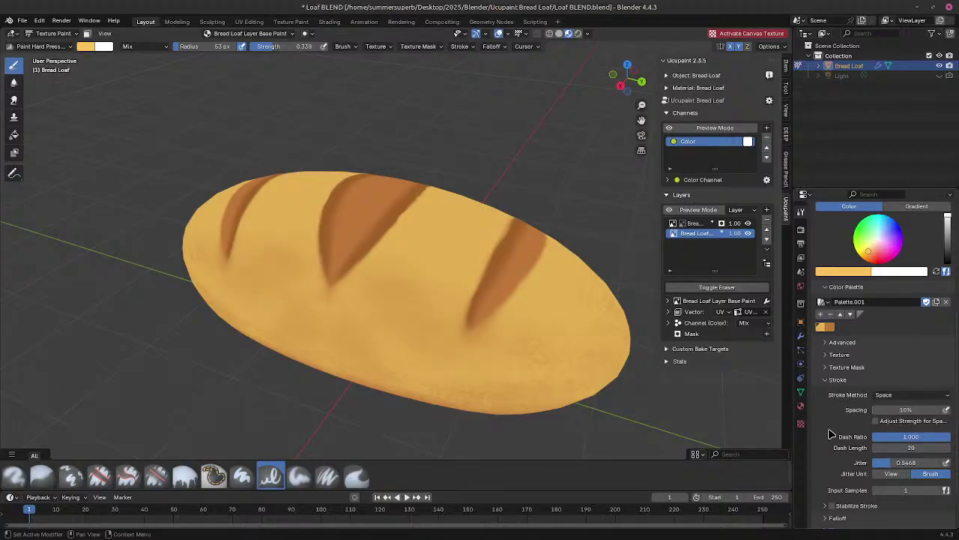
scroll(829, 434, "down", 1)
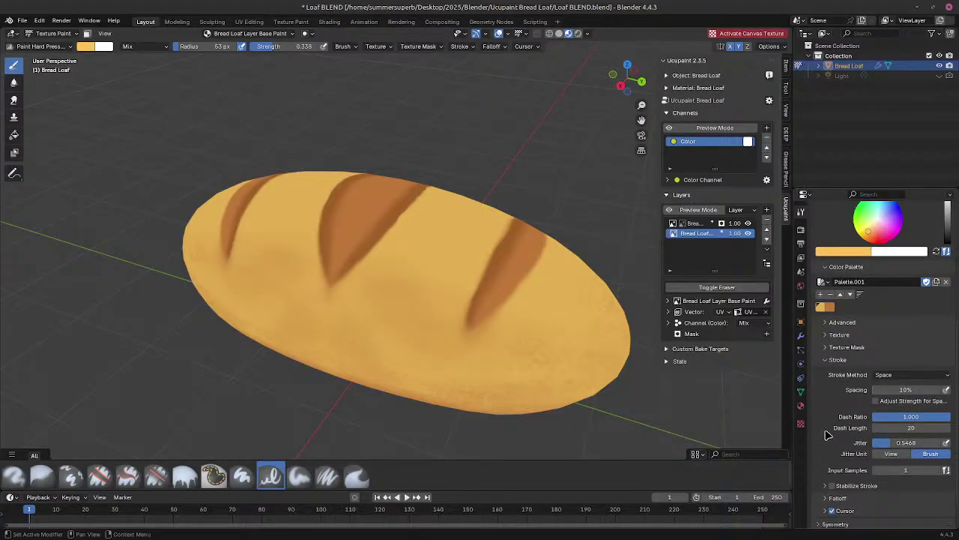
left_click_drag(417, 266, 441, 223)
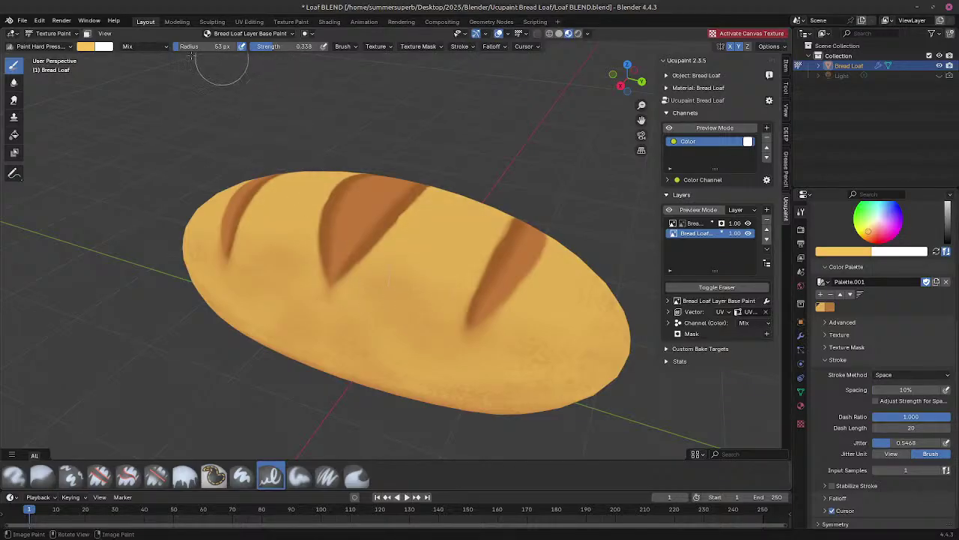
Step: Lower the brush strength to 0.160 and paint faint highlights over the crust around the slice tips
left_click_drag(272, 47, 253, 55)
middle_click_drag(362, 330, 425, 292)
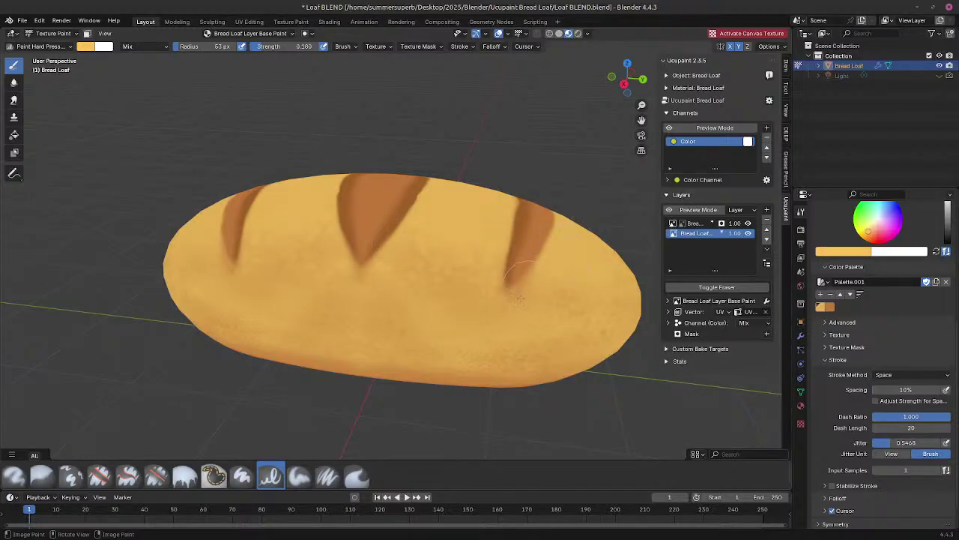
middle_click_drag(519, 299, 463, 399)
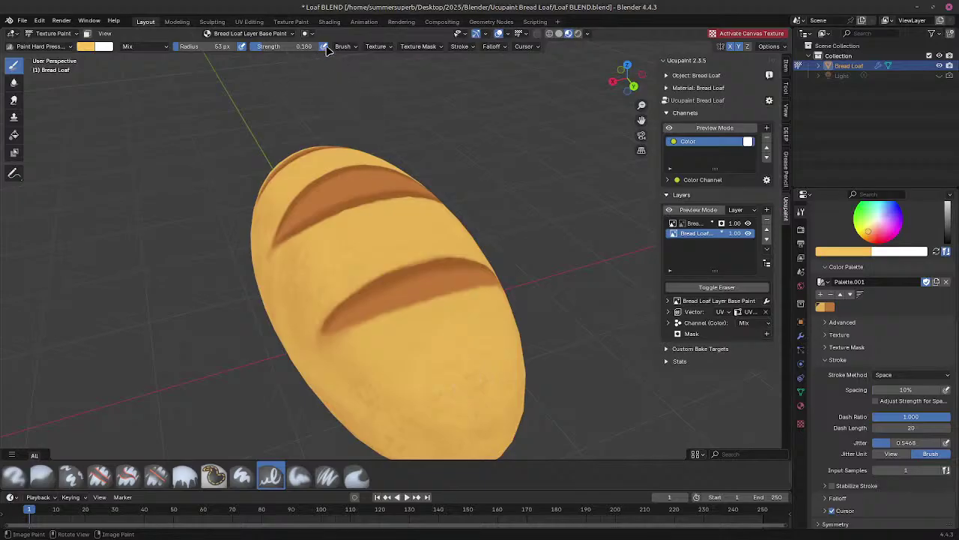
Step: Set the brush strength to 0.201 and blend light mottled highlights across the loaf's side and between the slices
left_click_drag(266, 49, 268, 49)
middle_click_drag(383, 355, 341, 313)
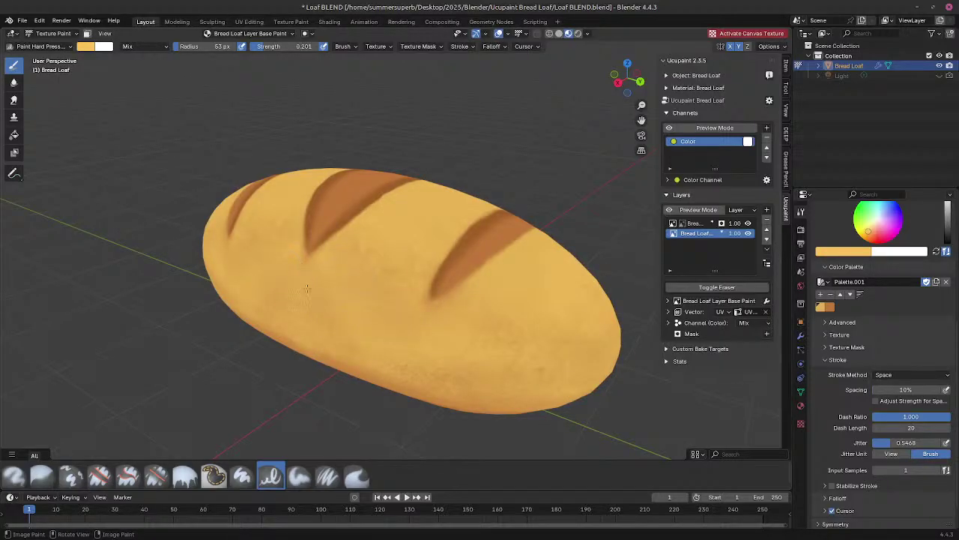
scroll(306, 289, "down", 5)
mouse_move(307, 288)
middle_mouse_down()
mouse_move(457, 344)
mouse_move(385, 360)
mouse_move(356, 304)
mouse_move(262, 293)
mouse_move(375, 277)
mouse_move(520, 235)
middle_mouse_up()
scroll(385, 360, "up", 3)
scroll(284, 299, "up", 3)
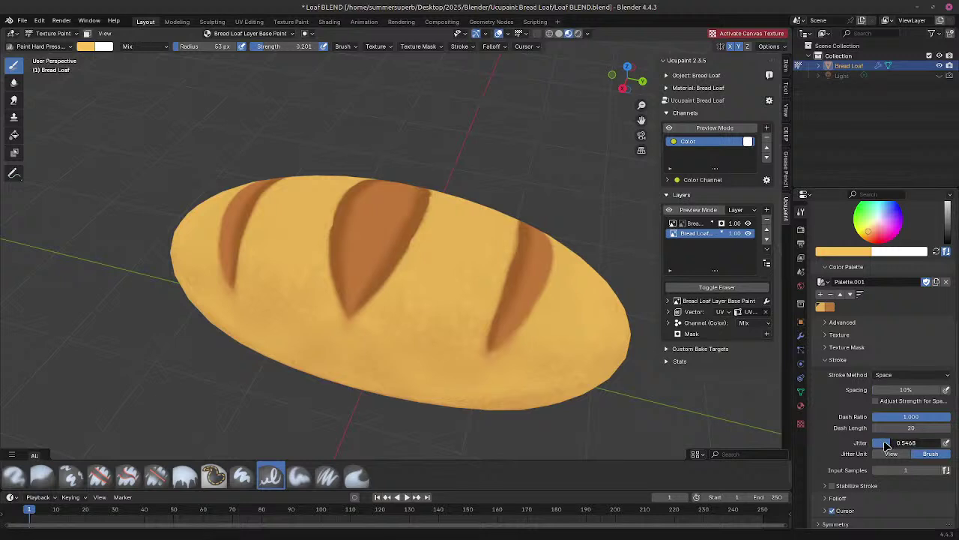
Step: Set the stroke Jitter to 0.3741 and the brush strength to 0.424, and raise the Value of the brush colour
left_click_drag(885, 446, 871, 445)
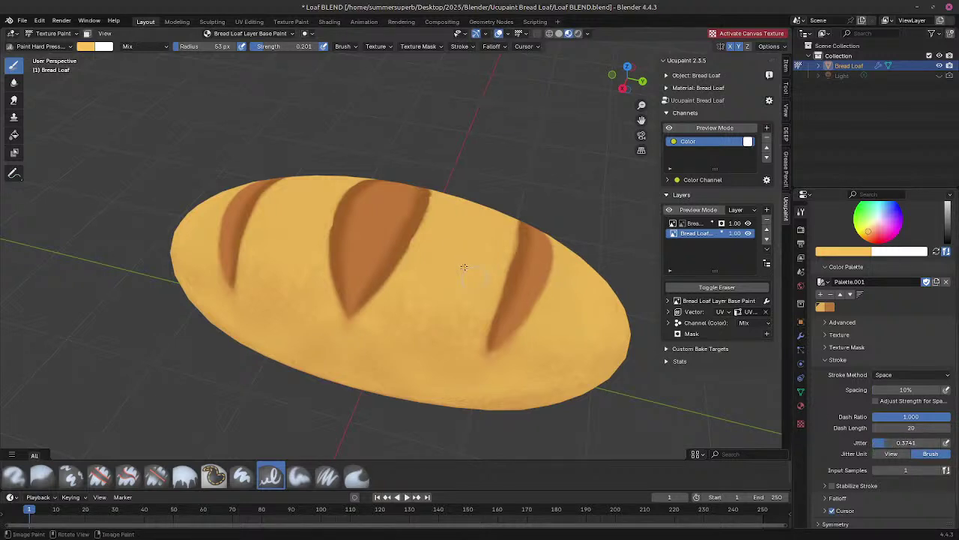
left_click_drag(265, 47, 280, 51)
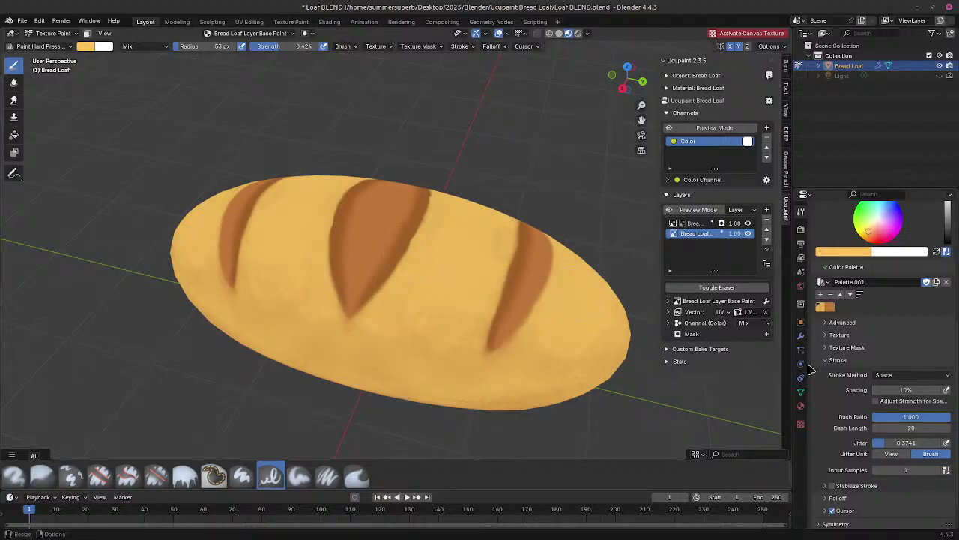
left_click(841, 255)
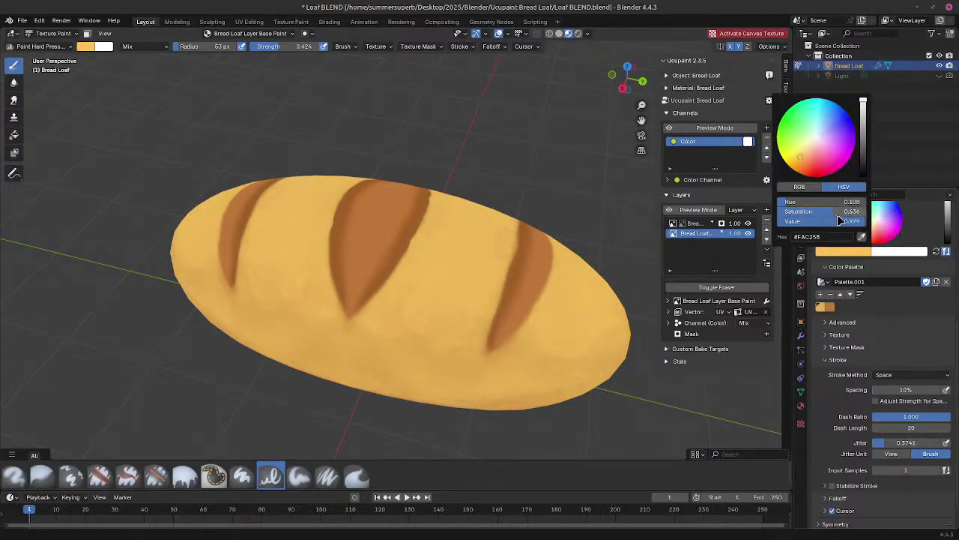
mouse_move(854, 222)
left_mouse_down()
mouse_move(840, 222)
mouse_move(861, 226)
left_mouse_up()
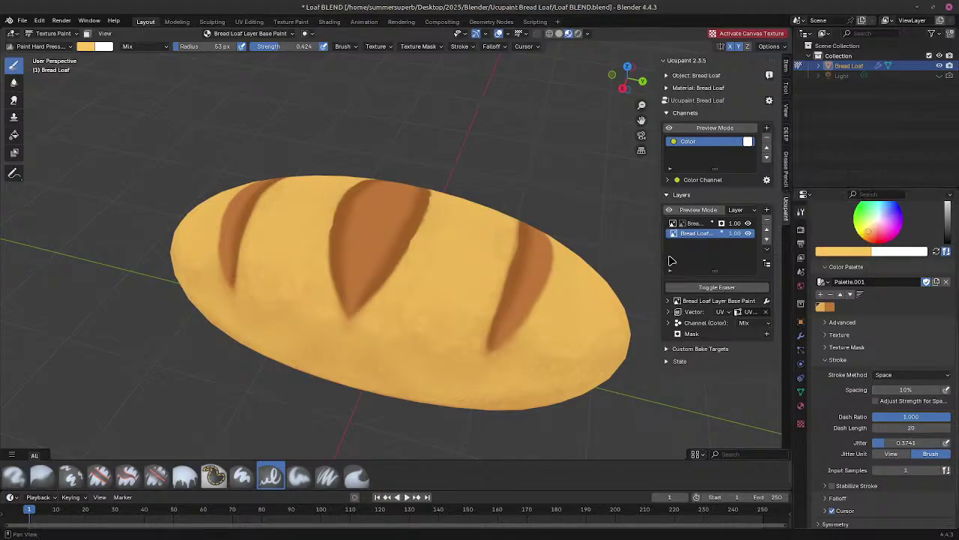
Step: Paint the brighter yellow highlights over the crust between and below the slices and along the loaf's side
middle_click_drag(456, 256, 487, 252)
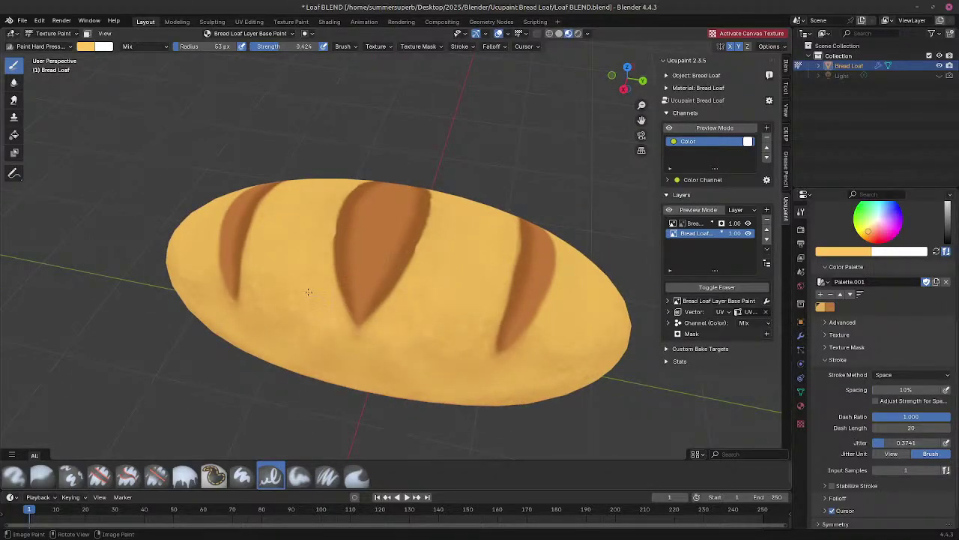
left_click_drag(252, 306, 198, 284)
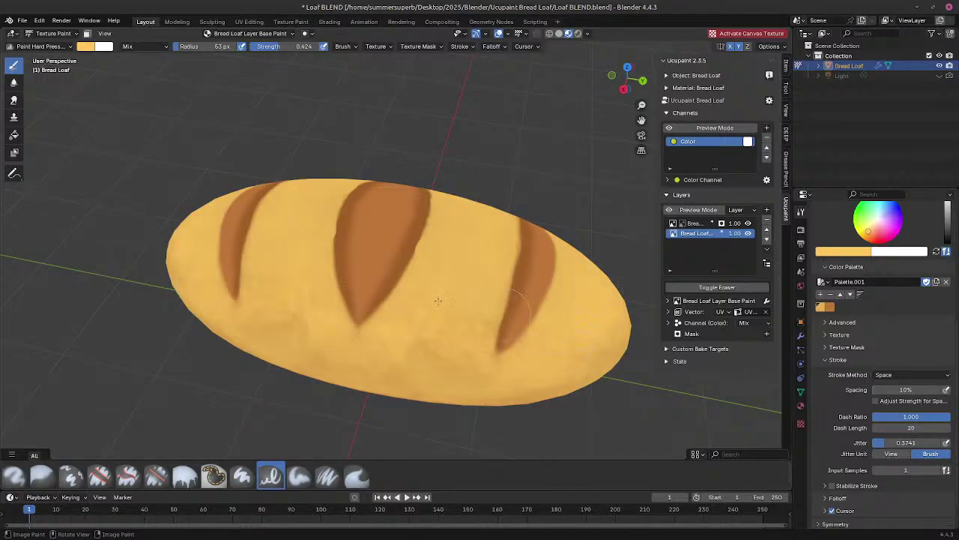
middle_click_drag(438, 301, 438, 273)
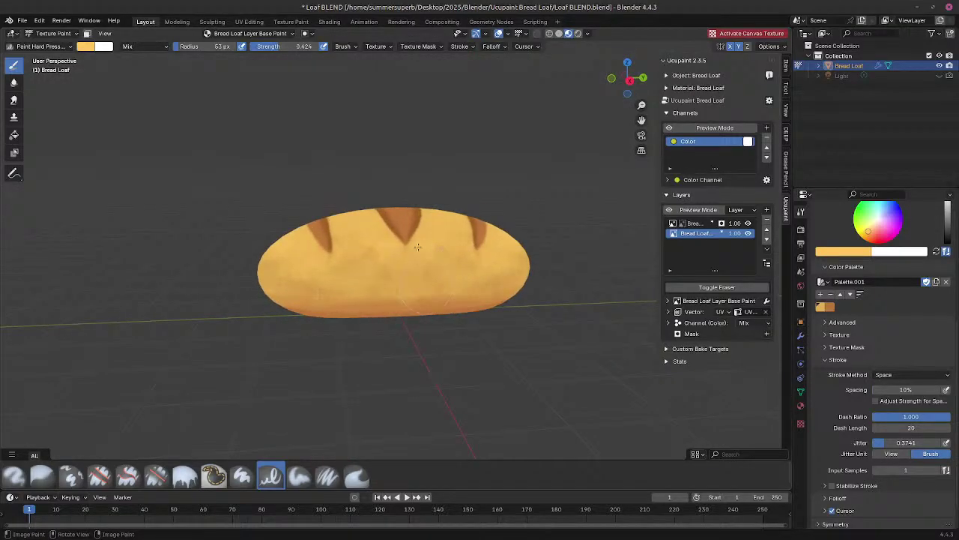
scroll(447, 295, "up", 4)
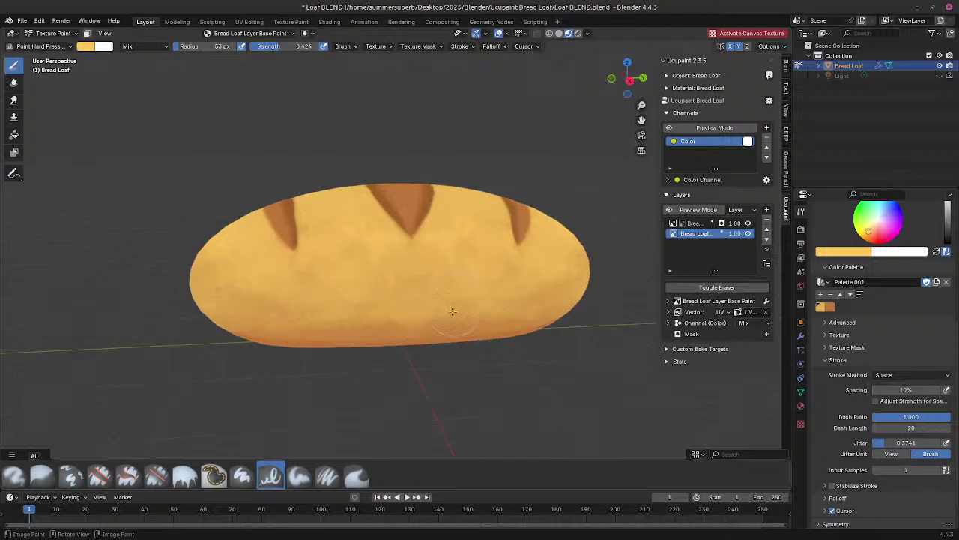
middle_click_drag(484, 340, 475, 346)
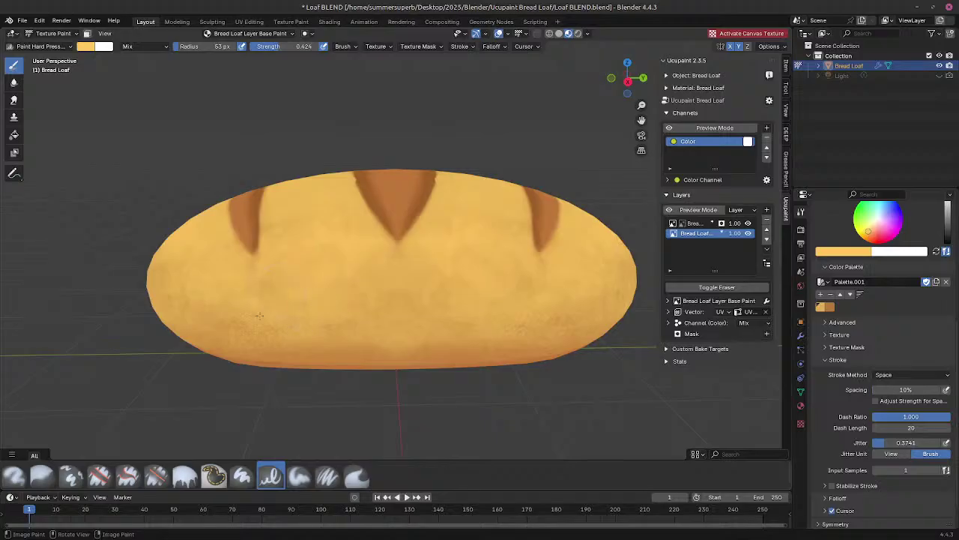
scroll(259, 315, "down", 5)
mouse_move(349, 330)
middle_mouse_down()
mouse_move(384, 366)
mouse_move(277, 367)
mouse_move(165, 318)
mouse_move(270, 330)
mouse_move(332, 317)
mouse_move(372, 344)
mouse_move(315, 318)
mouse_move(502, 365)
middle_mouse_up()
scroll(332, 317, "up", 3)
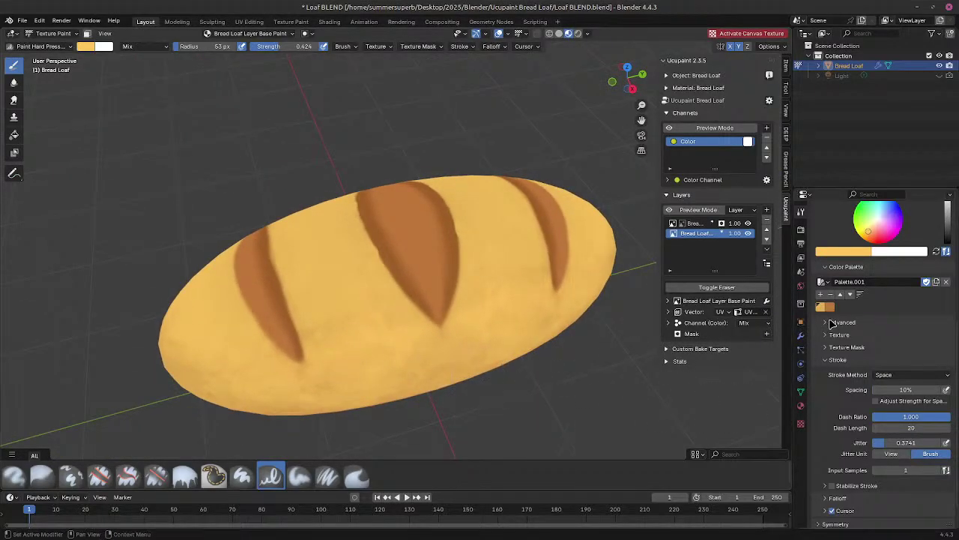
Step: Reload the original yellow swatch and dab it over the crust to break up and blend the highlights
left_click(821, 309)
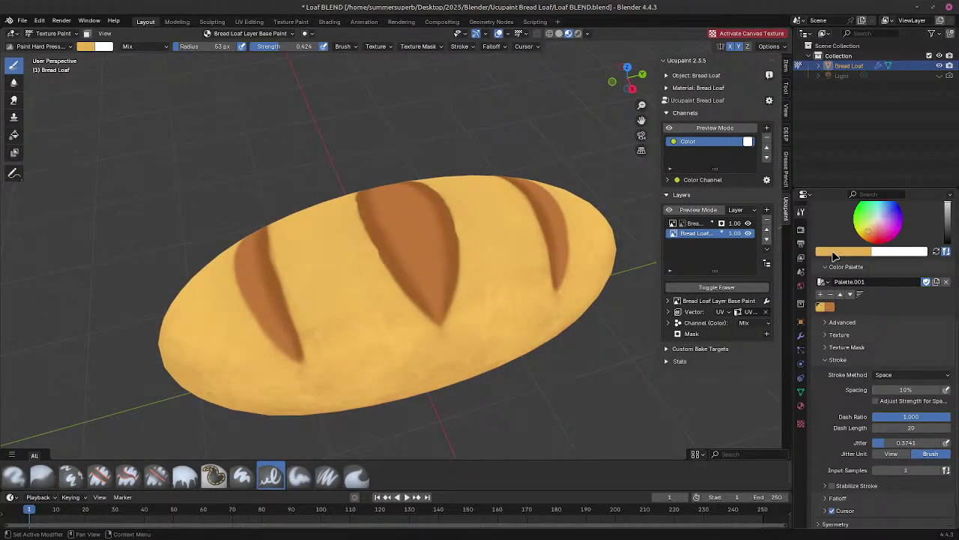
scroll(542, 322, "up", 1)
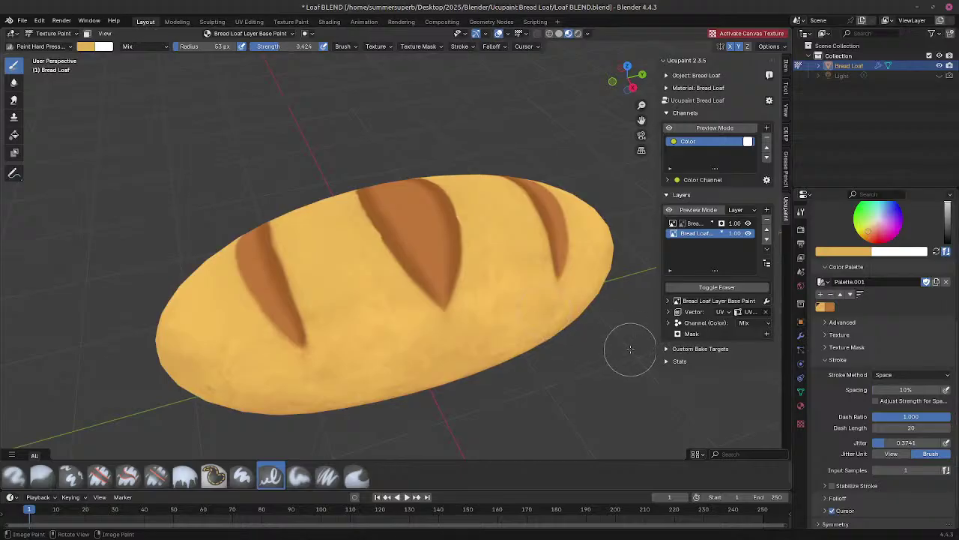
scroll(450, 292, "down", 3)
scroll(472, 287, "up", 1)
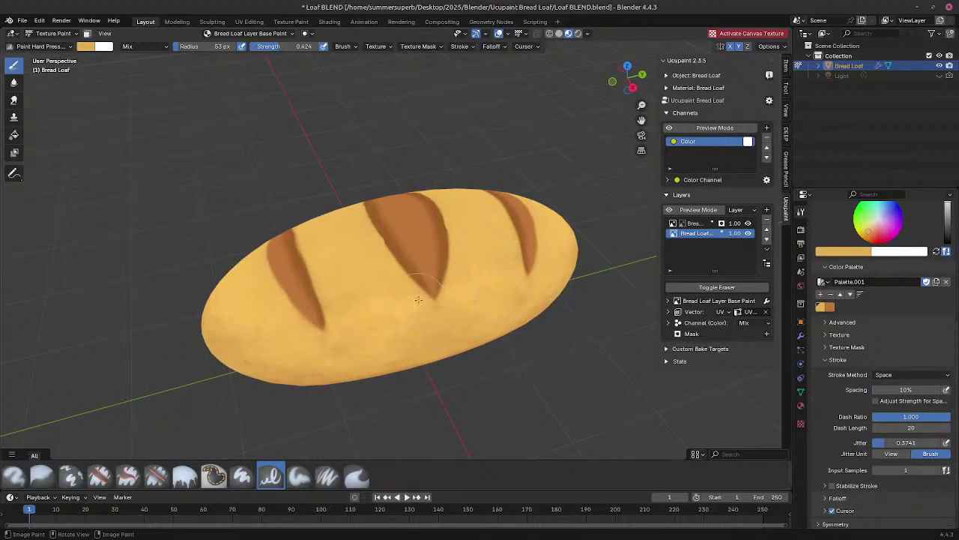
mouse_move(497, 338)
middle_mouse_down()
mouse_move(541, 311)
mouse_move(544, 341)
mouse_move(532, 355)
mouse_move(513, 287)
middle_mouse_up()
scroll(531, 337, "up", 1)
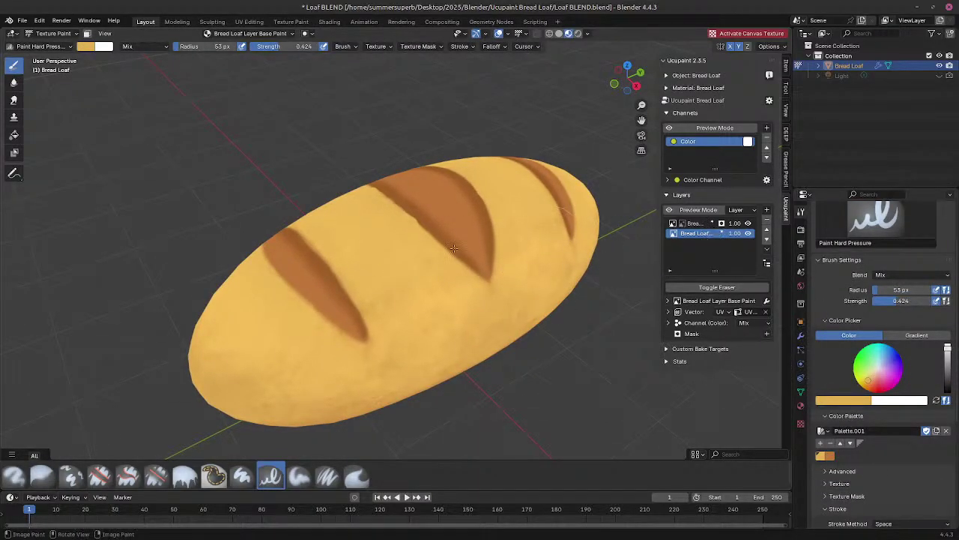
Step: Inspect the painted crust around the slices and save the Blender file
middle_click_drag(455, 248, 557, 272)
key("ctrl+s")
middle_click_drag(552, 301, 590, 306)
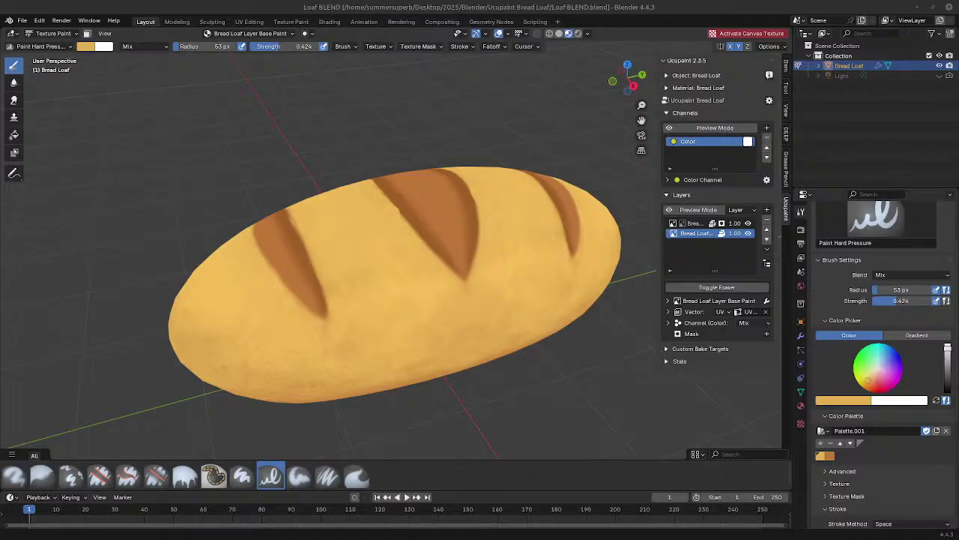
Step: Add a white solid colour layer named "ao curve" with an Edge Detect mask of radius 0.05 above the slice layer
middle_click_drag(390, 247, 428, 224)
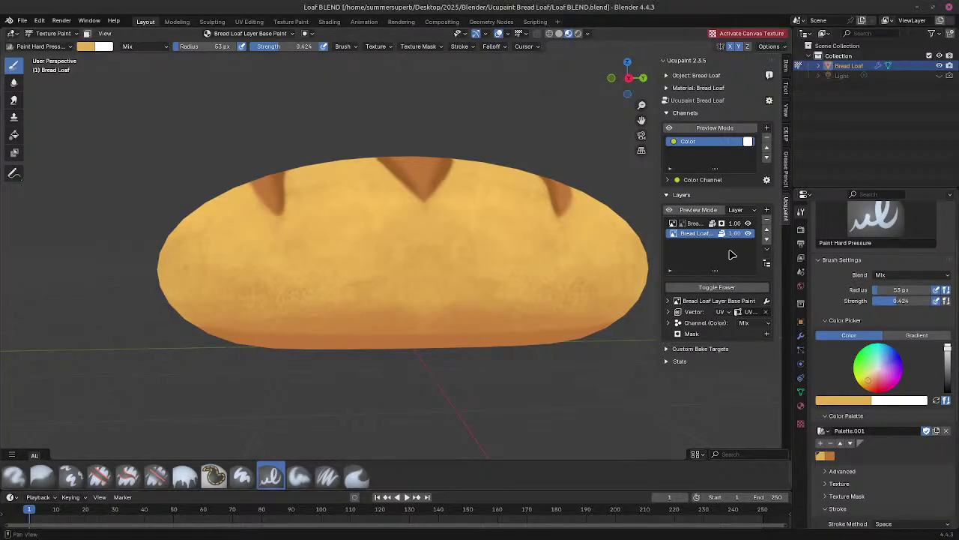
left_click(678, 225)
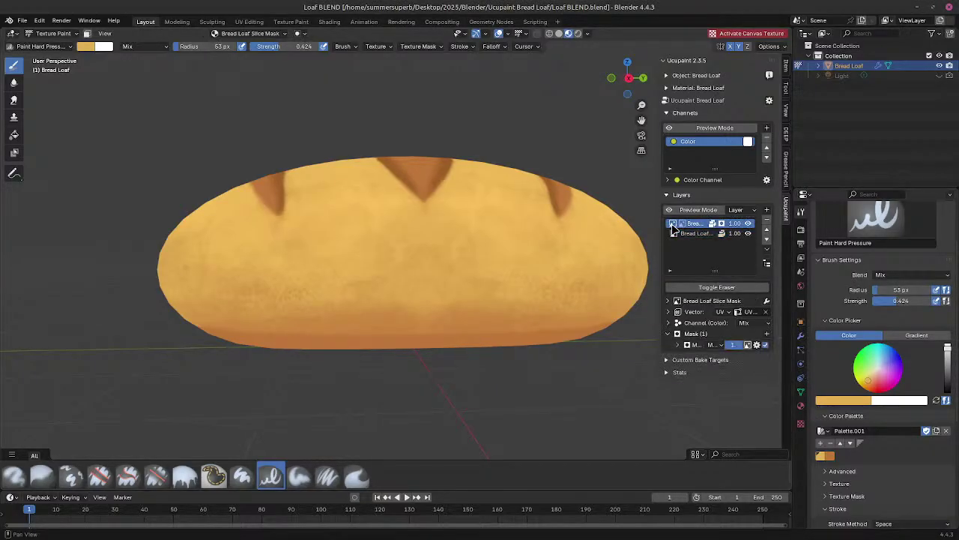
left_click(767, 210)
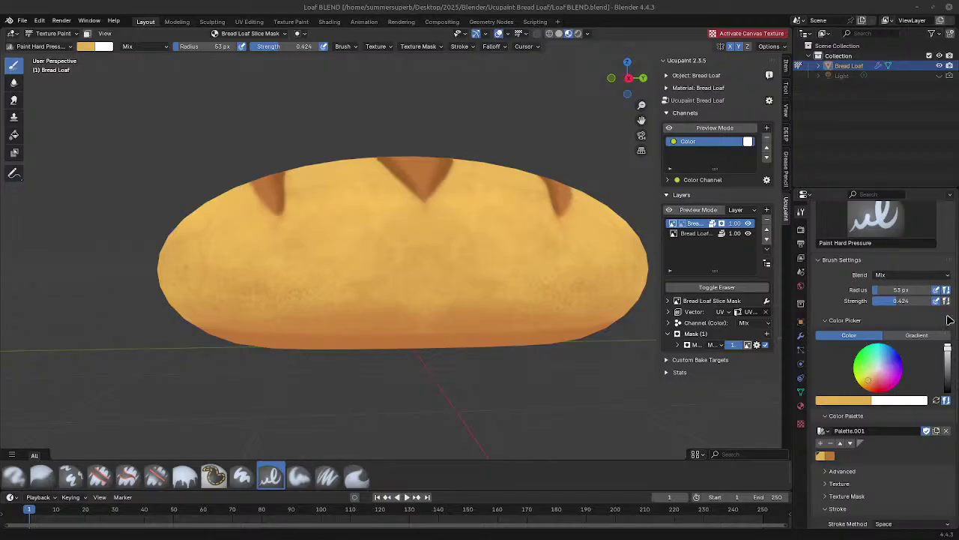
left_click(767, 210)
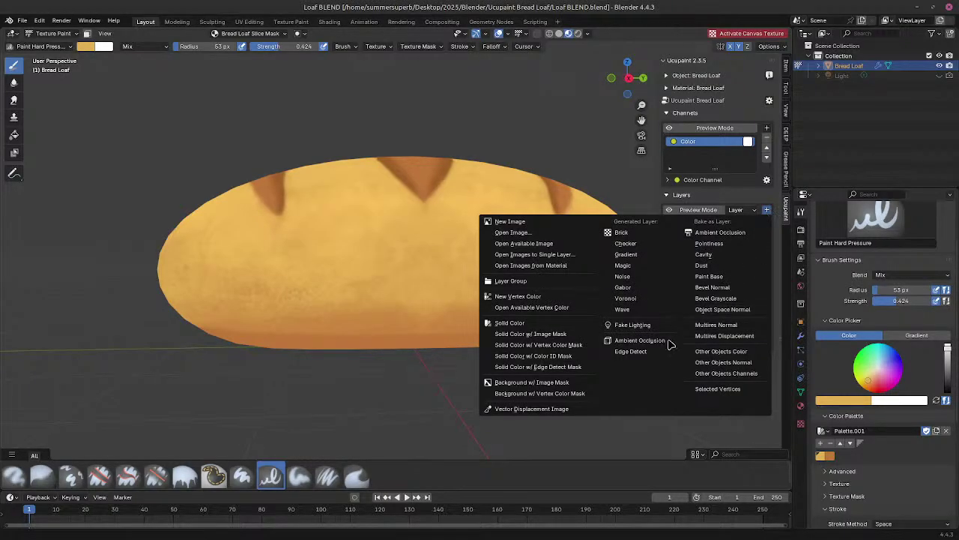
left_click(536, 368)
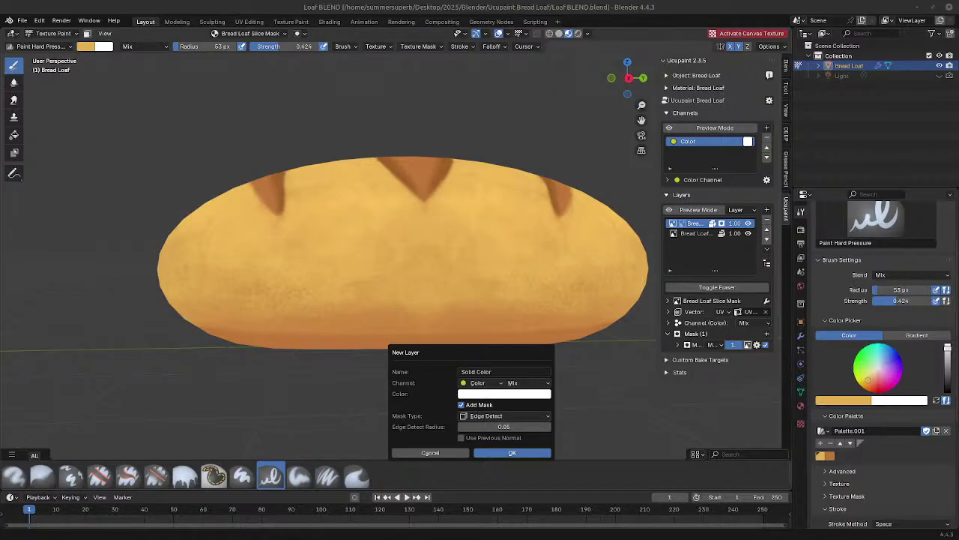
left_click(526, 373)
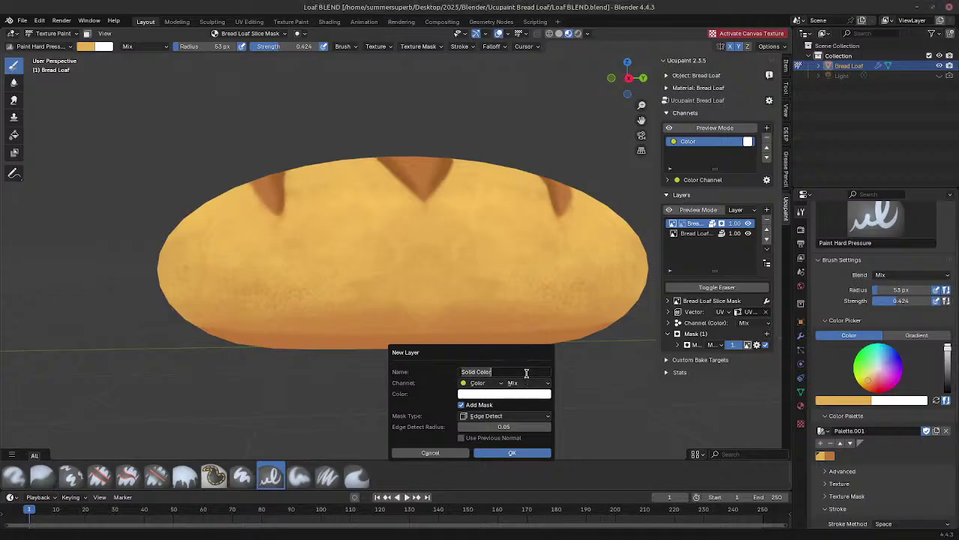
type("ao curve")
left_click(501, 453)
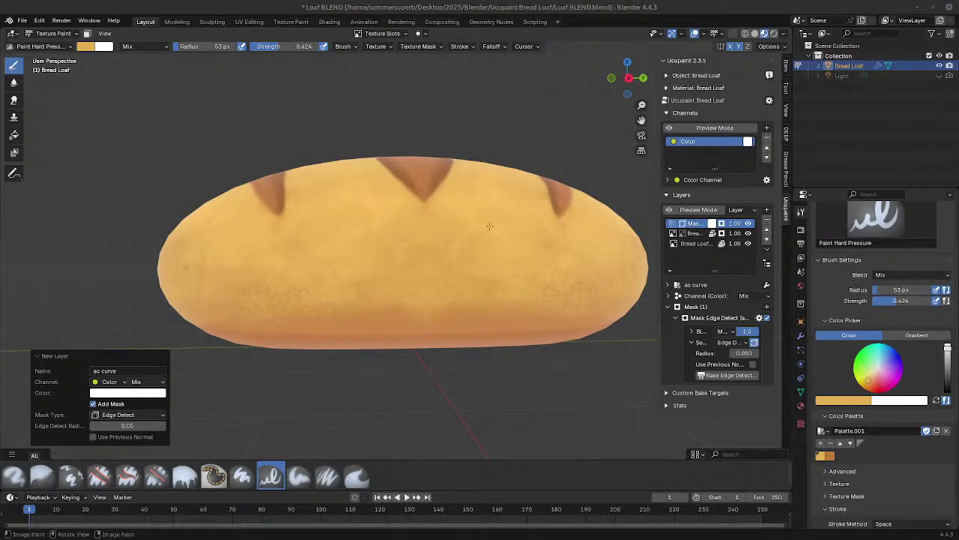
Step: Set the radius of the ao curve layer's Edge Detect mask to 0.02
mouse_move(492, 201)
middle_mouse_down()
mouse_move(445, 246)
mouse_move(492, 216)
mouse_move(501, 191)
middle_mouse_up()
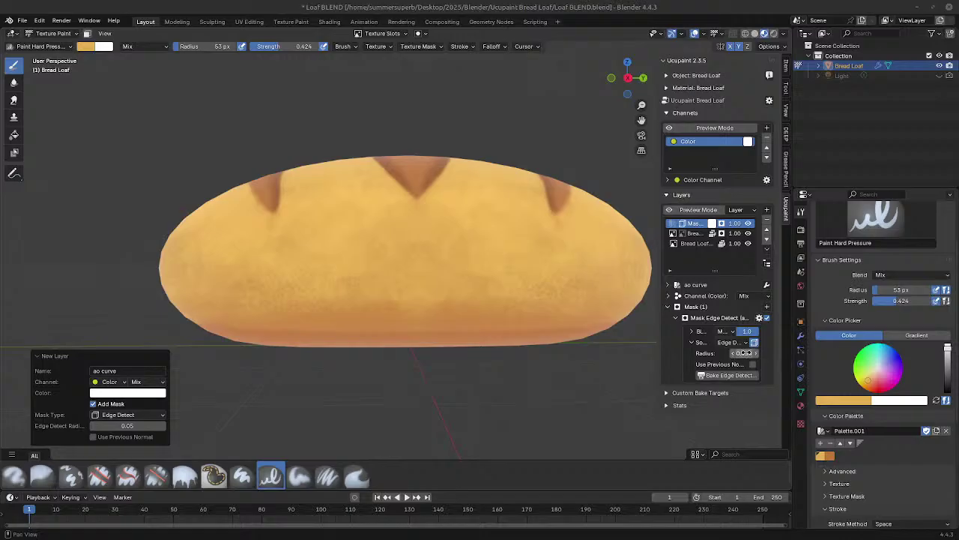
mouse_move(744, 353)
left_mouse_down()
mouse_move(794, 353)
mouse_move(738, 353)
mouse_move(747, 353)
left_mouse_up()
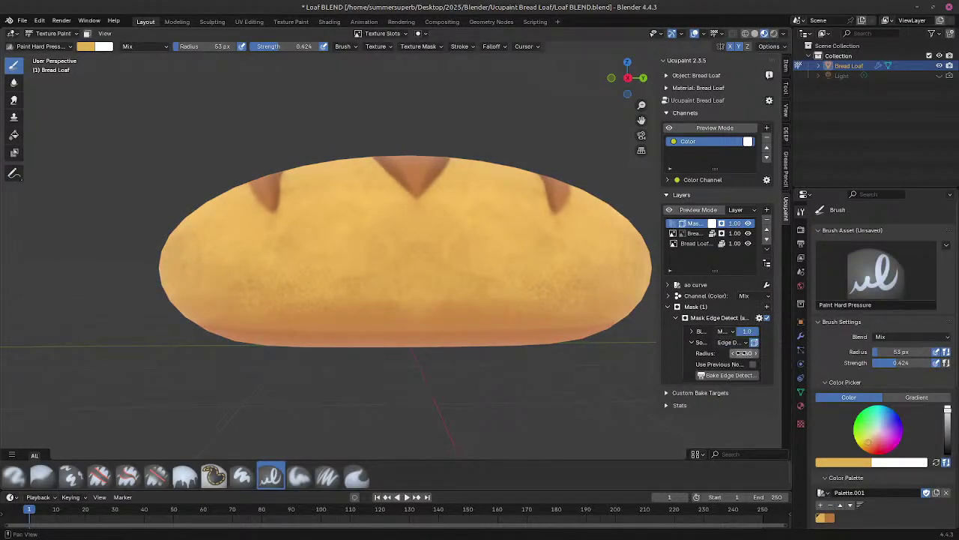
left_click_drag(741, 353, 746, 353)
left_click(744, 353)
type("0.02")
key("Return")
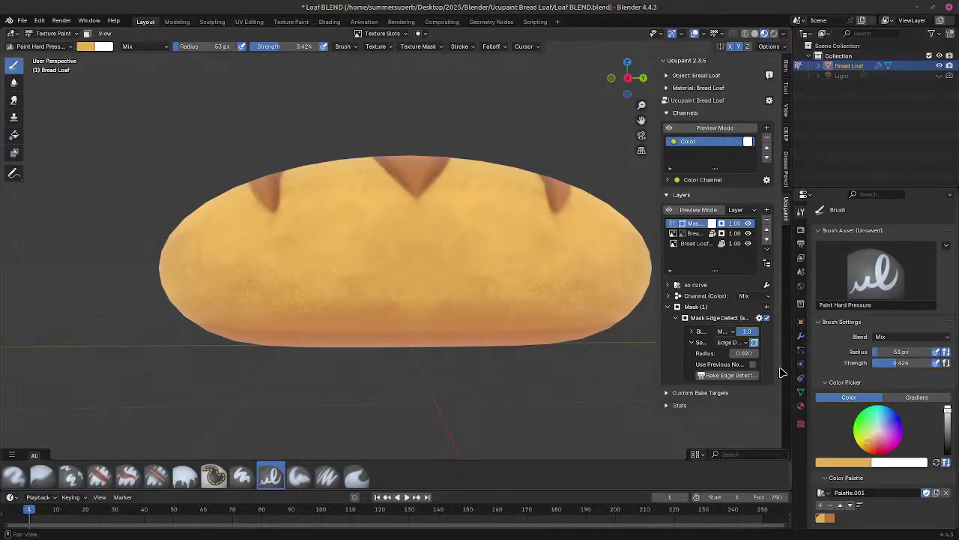
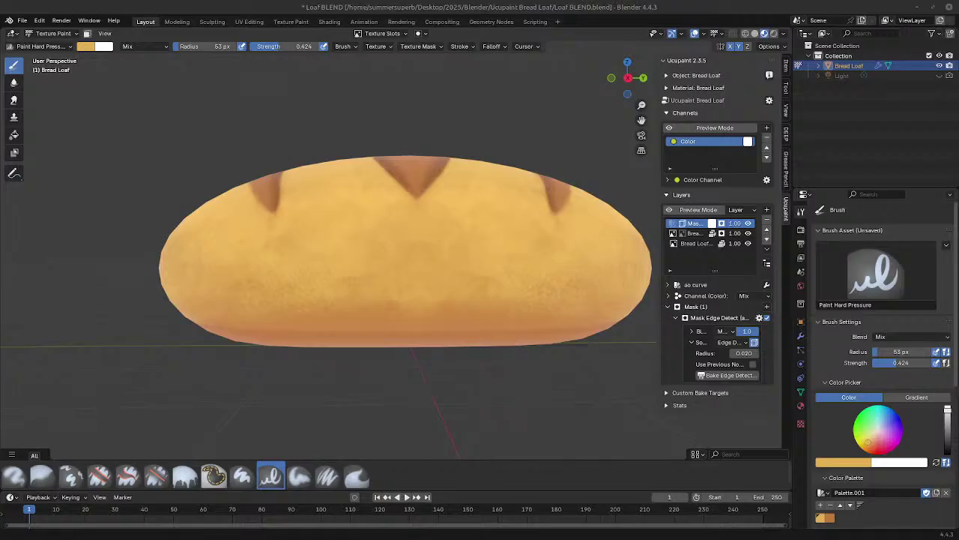
Step: Hide the two painted bread layers below ao curve and enable the Color channel's base alpha at 0
left_click(748, 233)
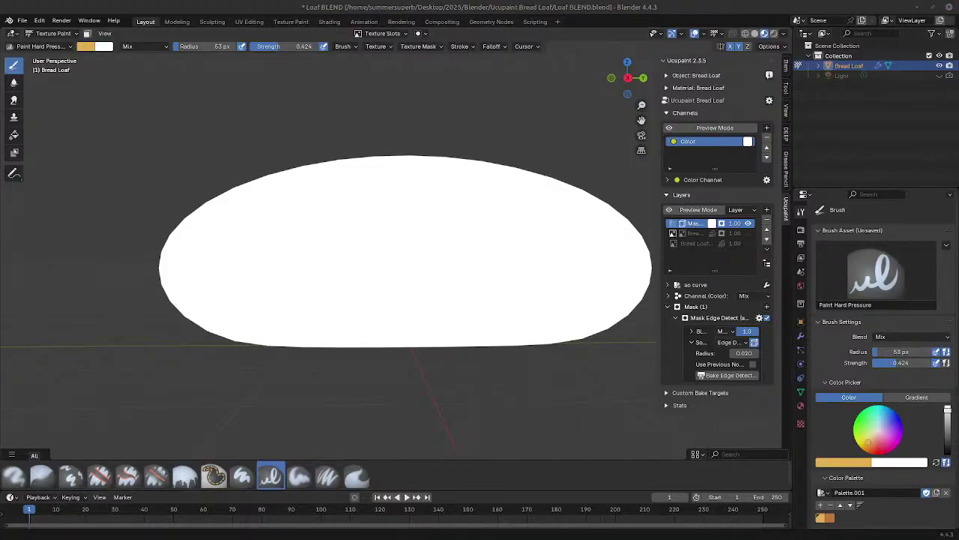
left_click(668, 181)
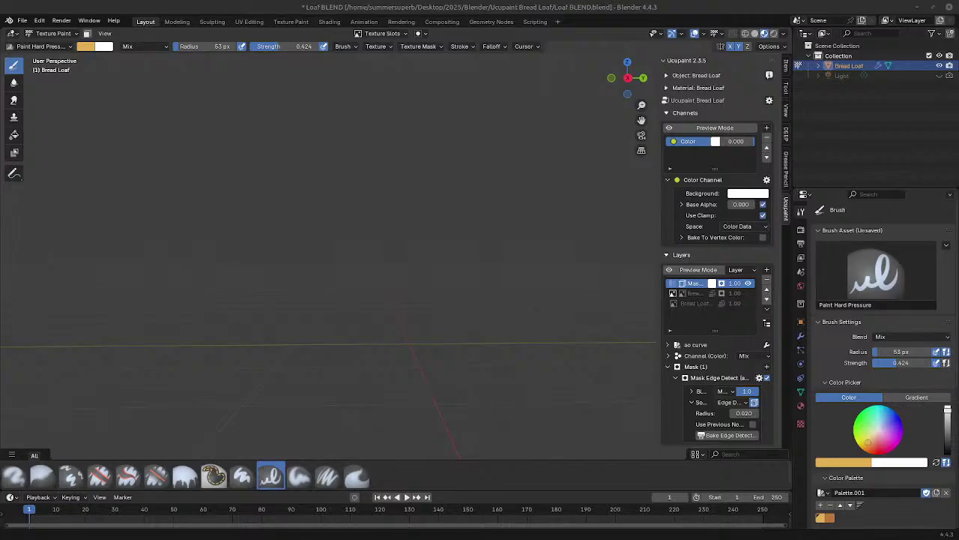
Step: Bake the Color channel to a 1024 image with 32 samples, using GPU Compute as the bake device
left_click(767, 180)
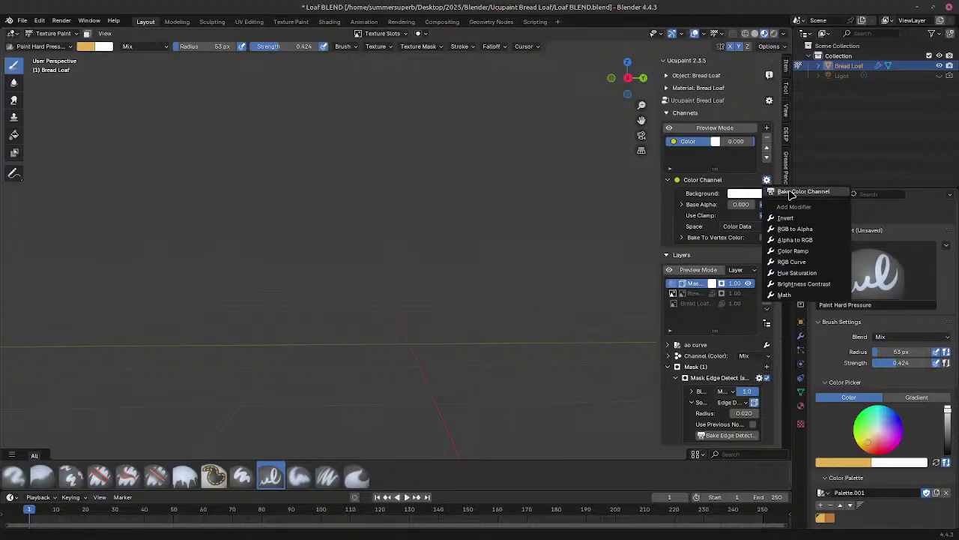
left_click(791, 193)
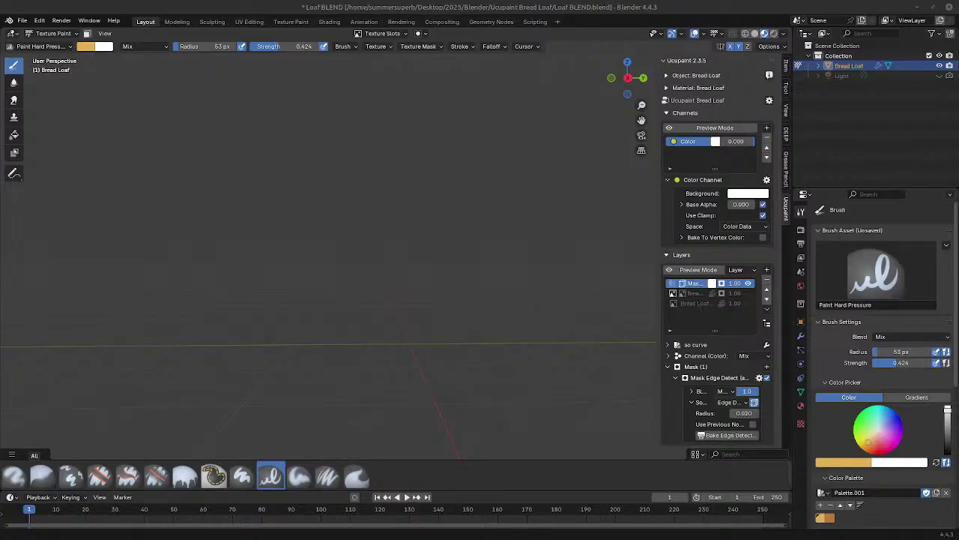
left_click(766, 180)
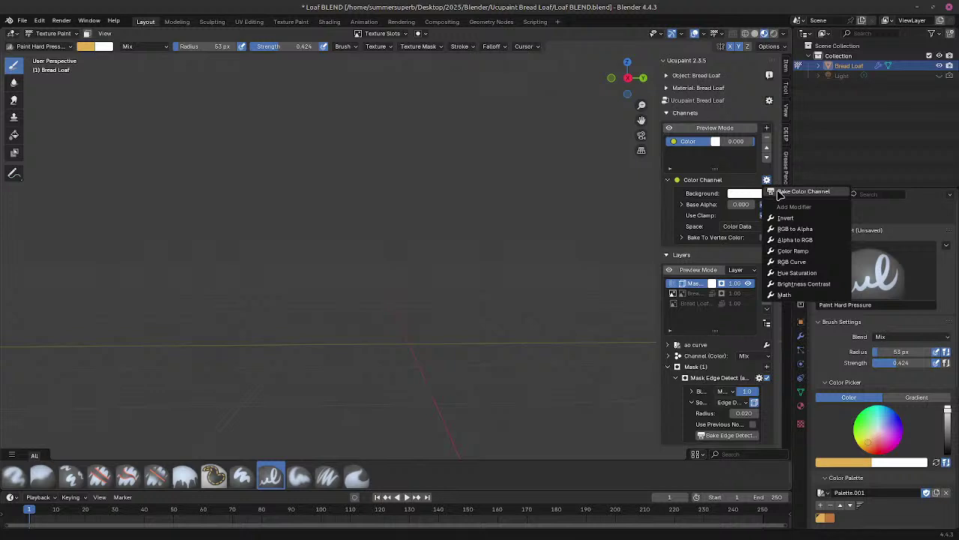
left_click(784, 192)
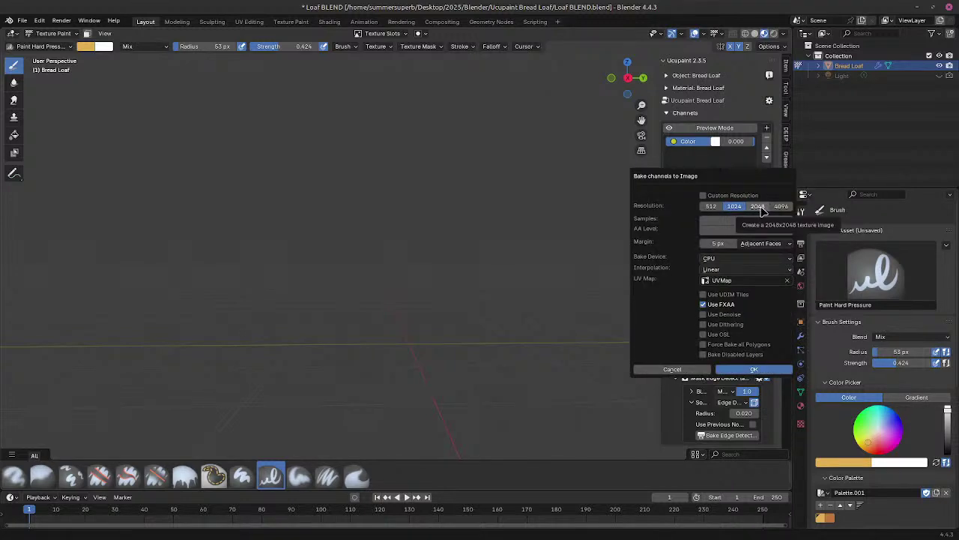
left_click(749, 218)
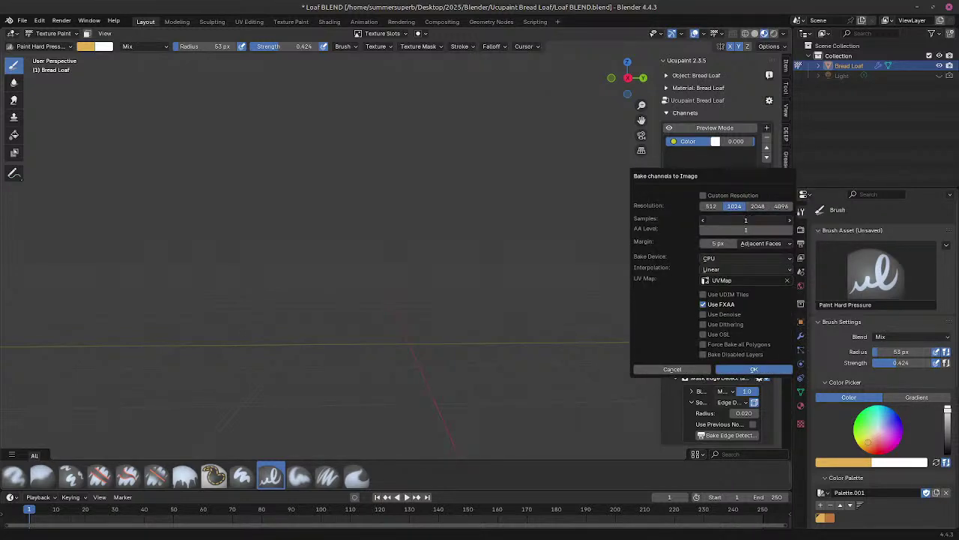
type("32")
key("Return")
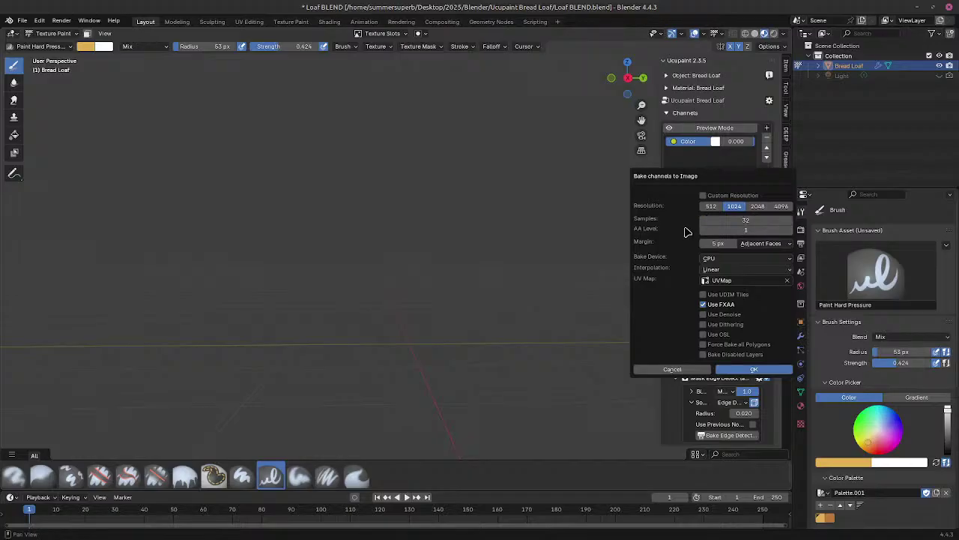
left_click(739, 259)
left_click(737, 283)
left_click(753, 370)
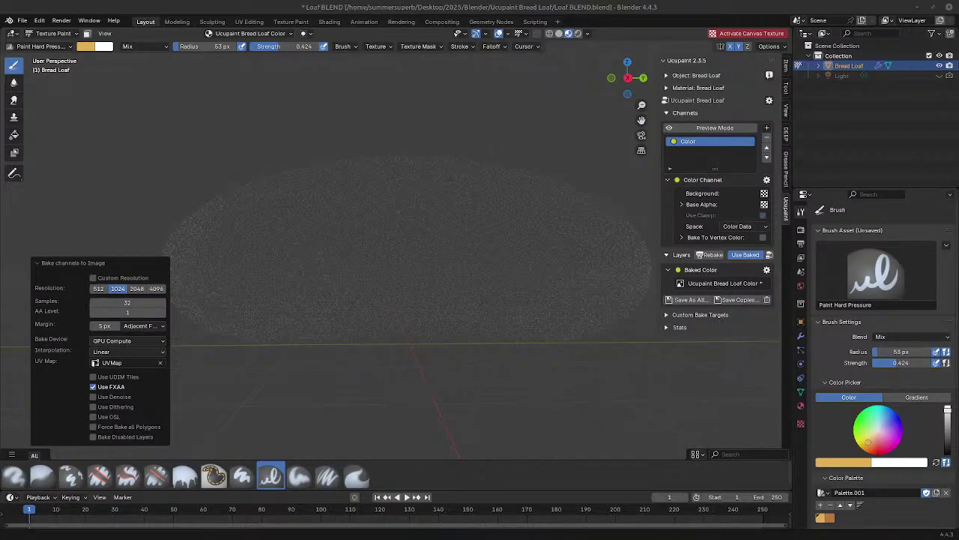
Step: Inspect the baked colour on the loaf and switch to the Texture Paint workspace
middle_click_drag(592, 262, 450, 255)
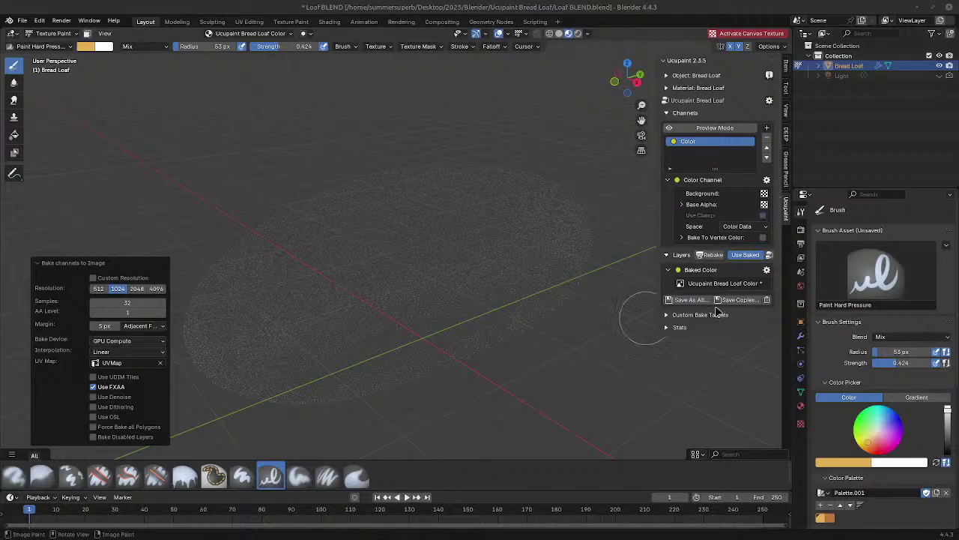
right_click(730, 285)
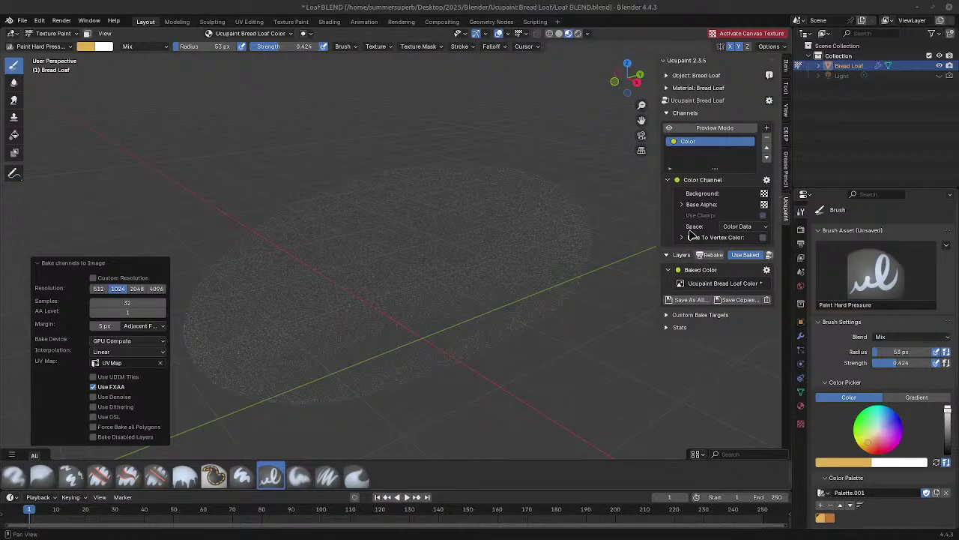
right_click(733, 287)
right_click(753, 287)
left_click(330, 21)
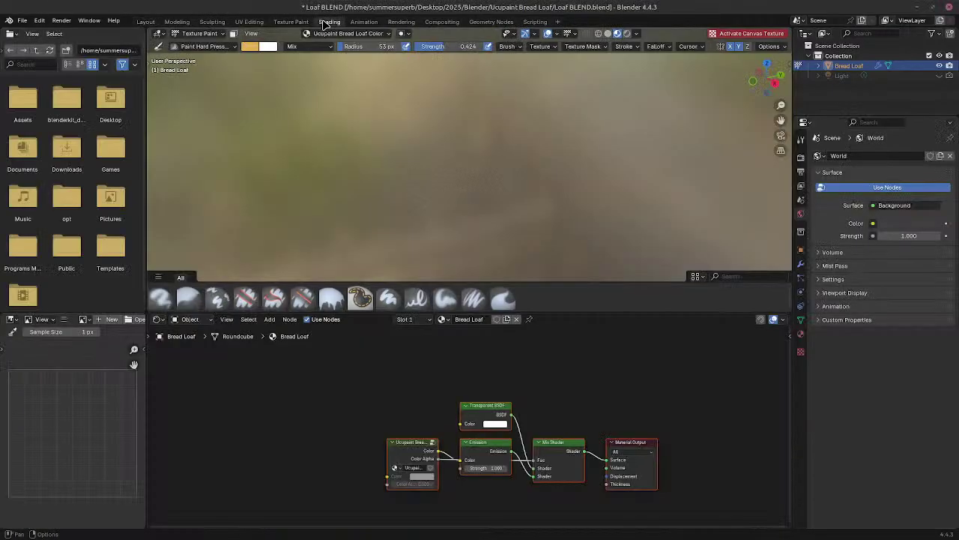
left_click(298, 22)
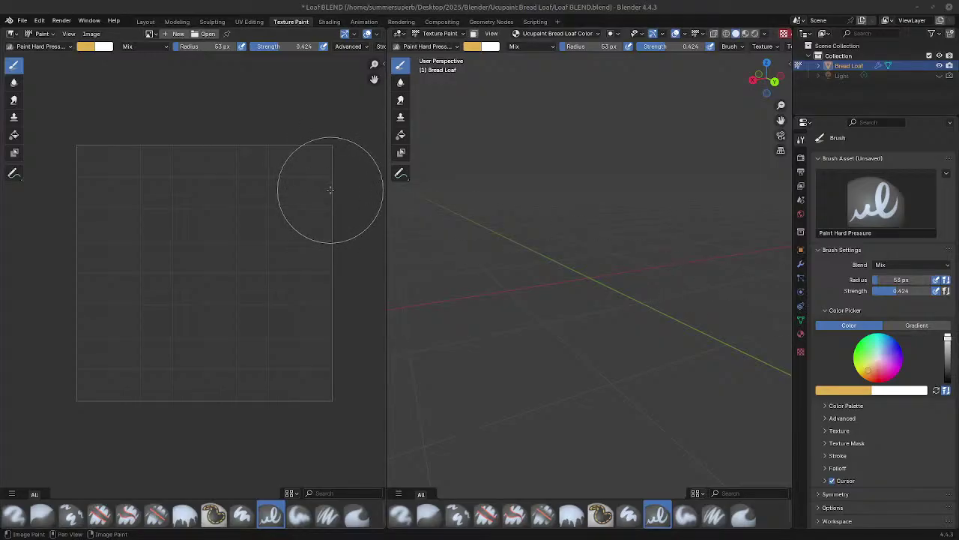
Step: View the Material Layer, Material Layer 1, Render Result and Viewer Node images in turn in the image editor
left_click(151, 33)
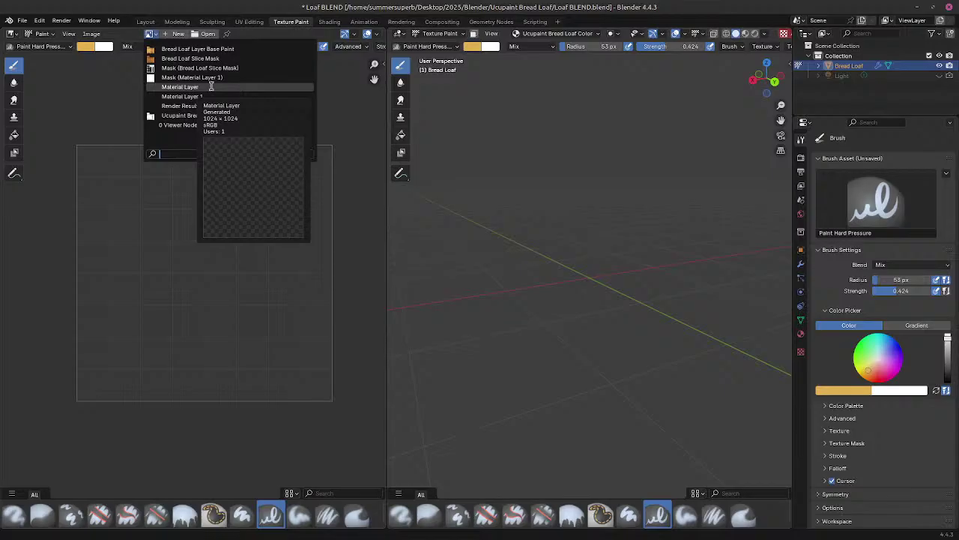
left_click(211, 86)
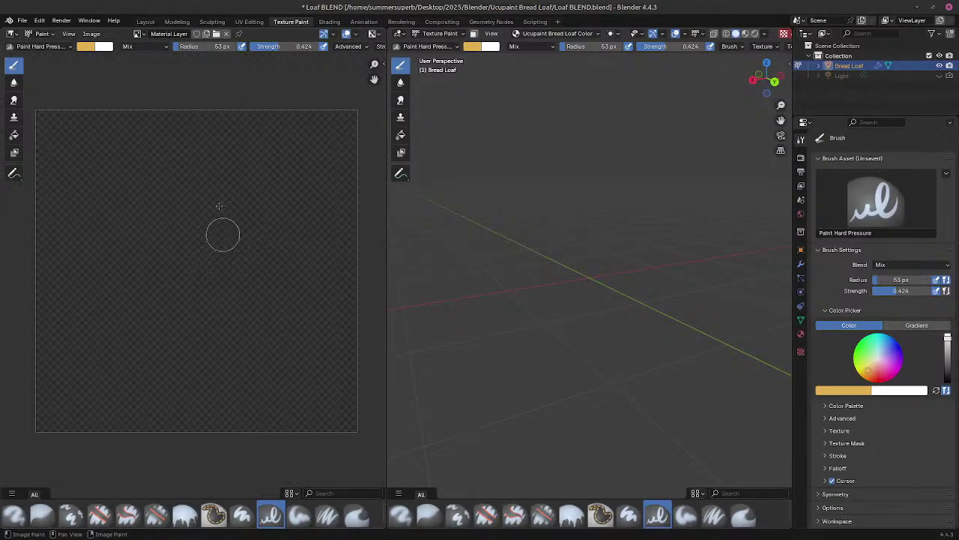
left_click(141, 33)
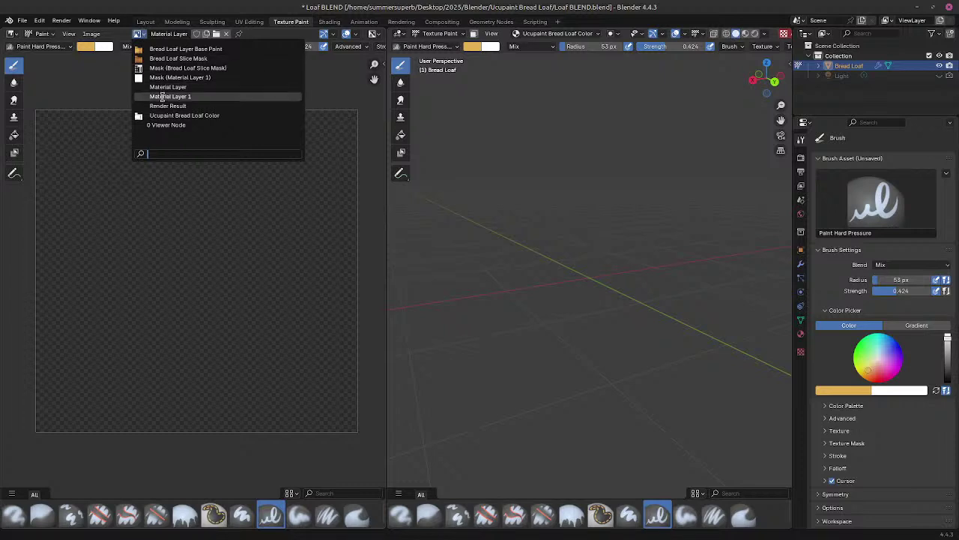
left_click(162, 97)
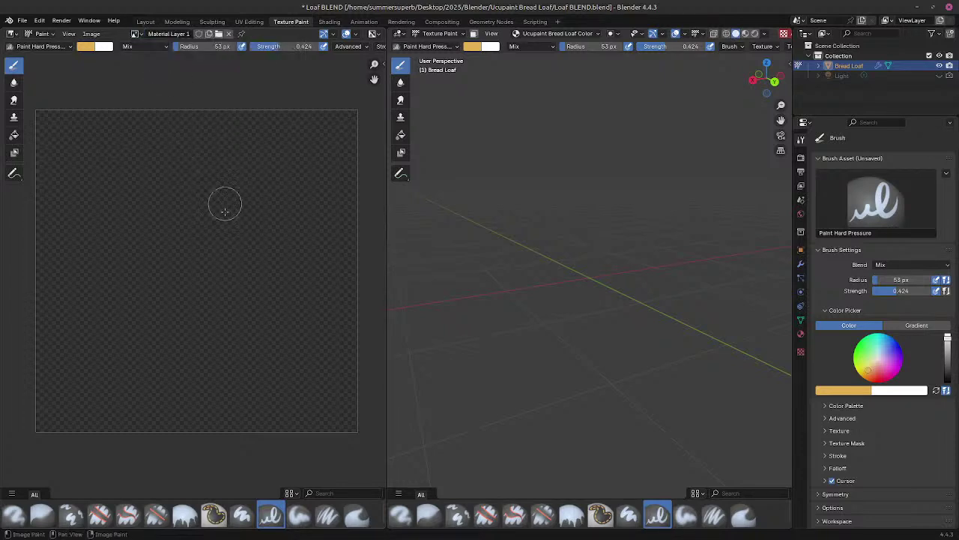
left_click(133, 33)
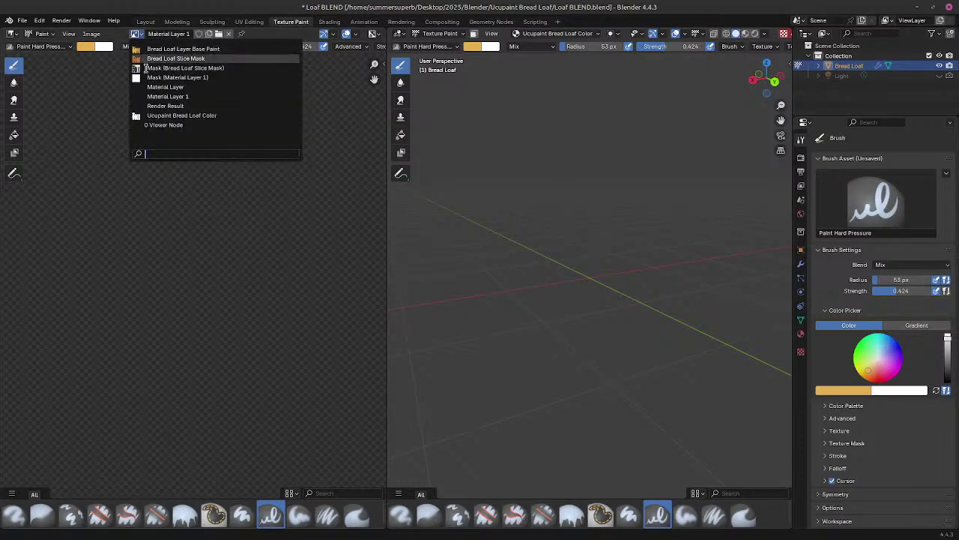
left_click(165, 100)
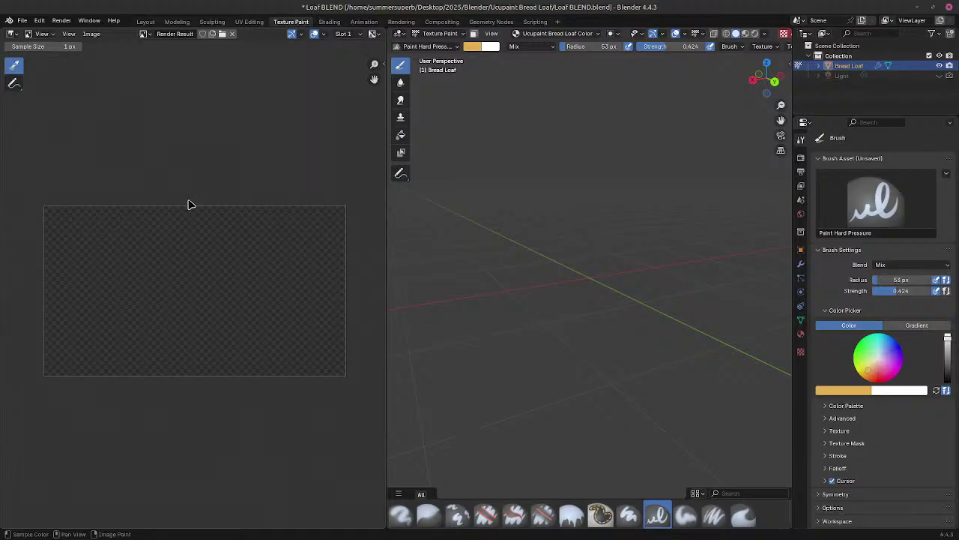
left_click(143, 33)
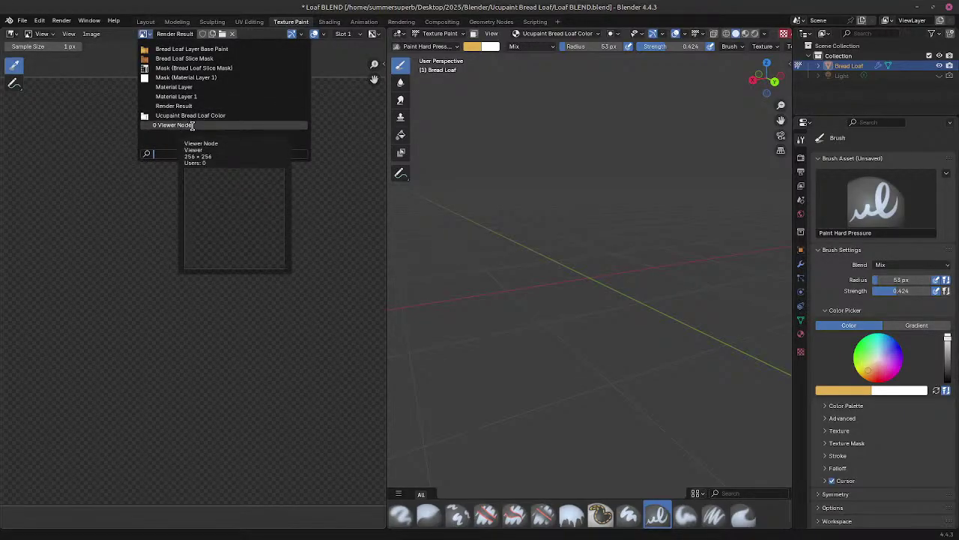
left_click(193, 125)
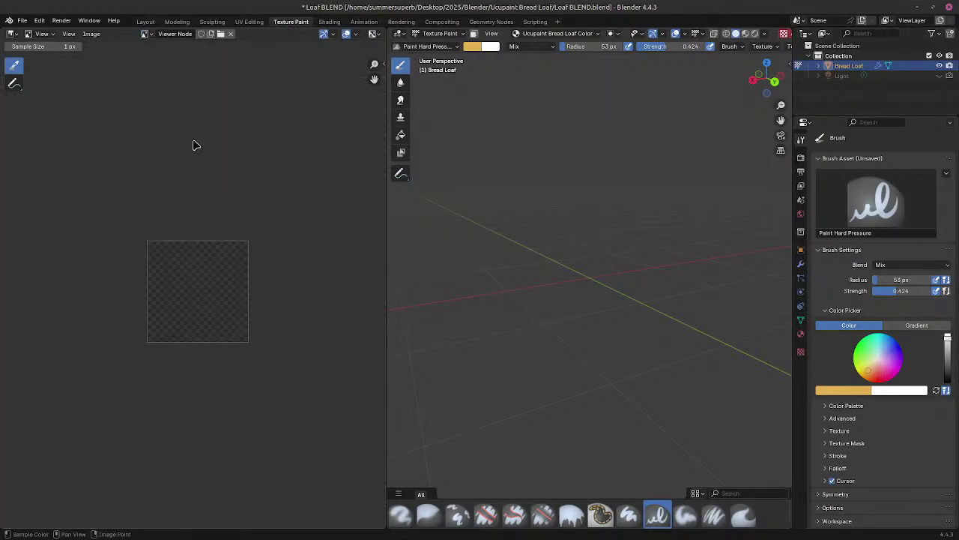
left_click(145, 33)
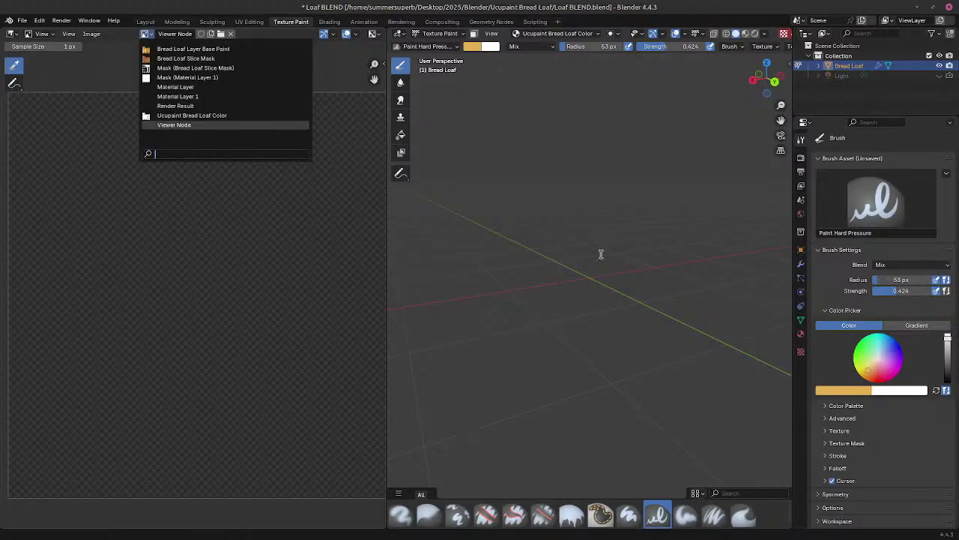
key("Up")
key("Up")
key("Up")
left_click(595, 126)
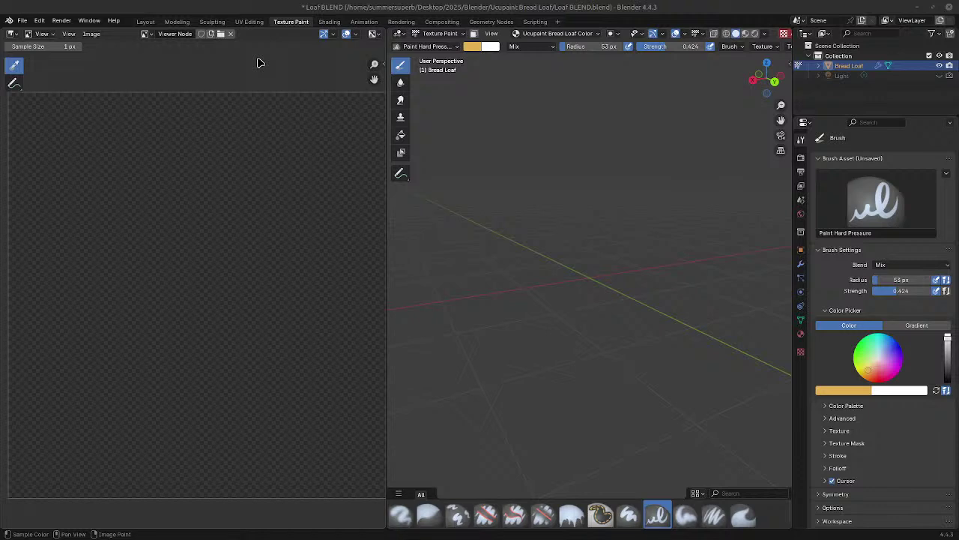
Step: Display the Bread Loaf Layer Base Paint image in the image editor and inspect the whole texture
left_click(147, 34)
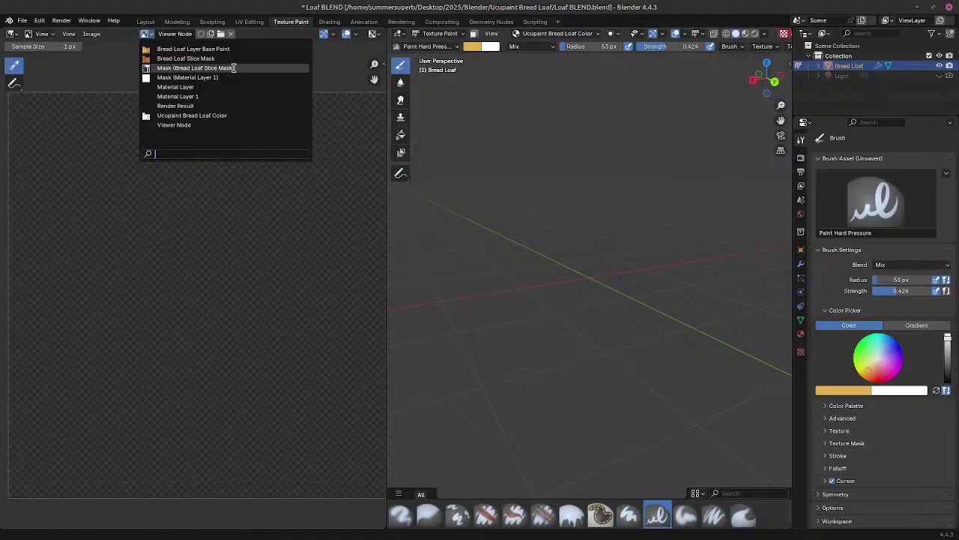
mouse_move(233, 67)
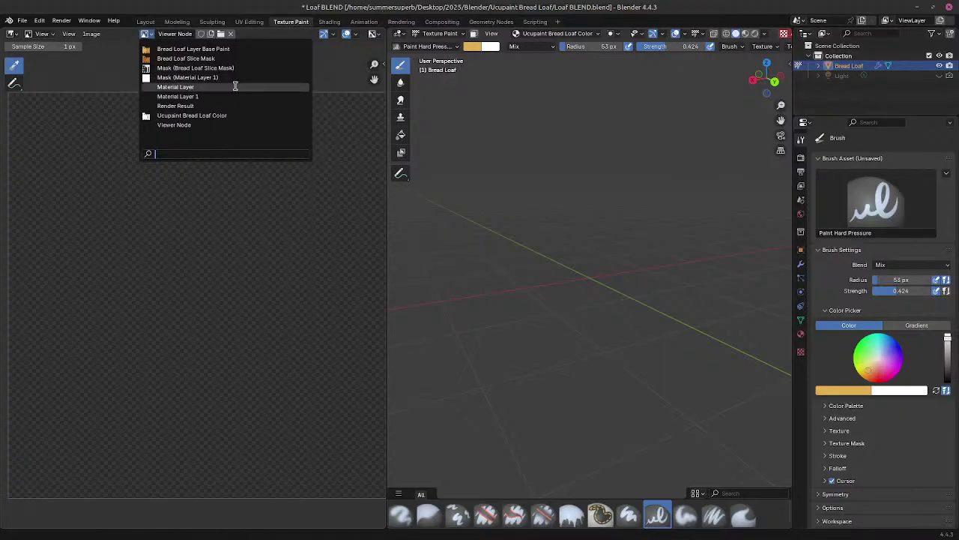
mouse_move(196, 57)
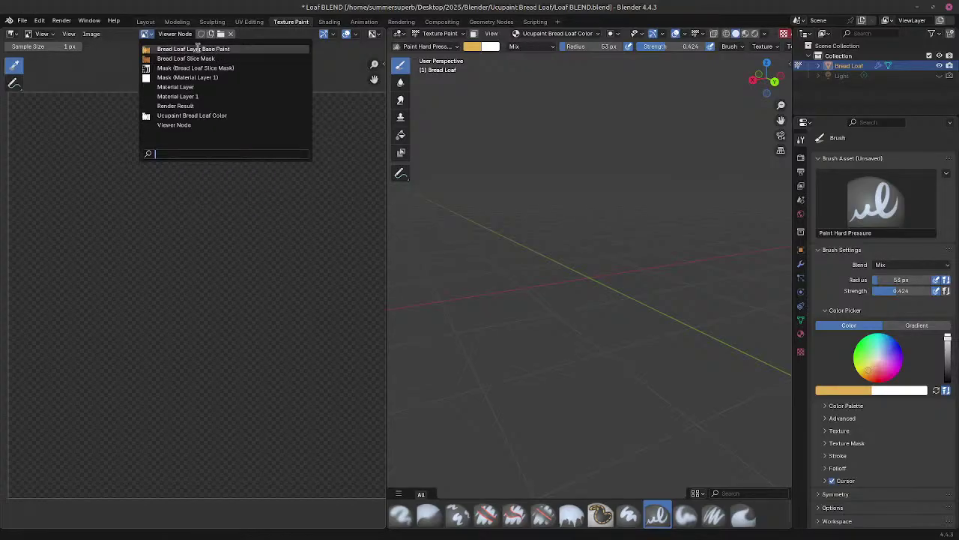
left_click(197, 48)
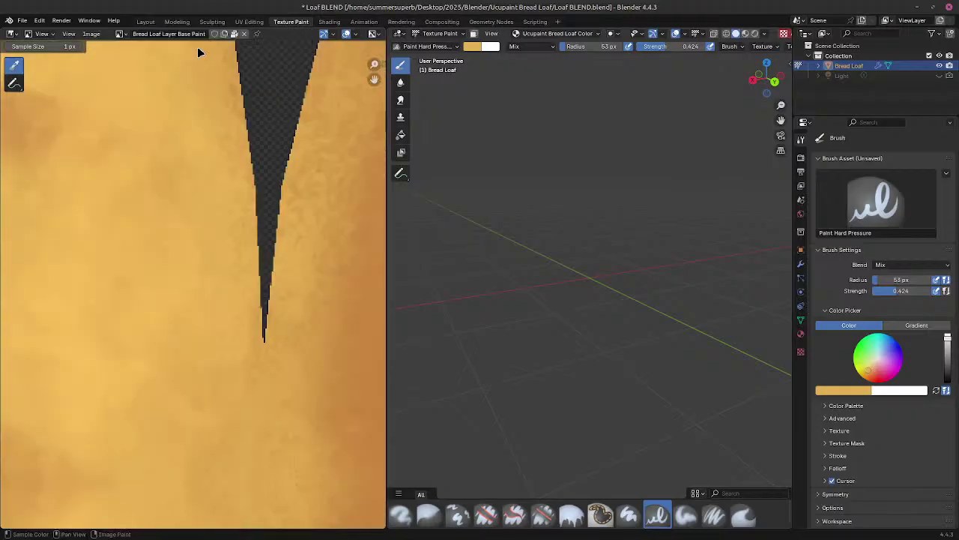
scroll(250, 172, "down", 6)
scroll(199, 263, "up", 4)
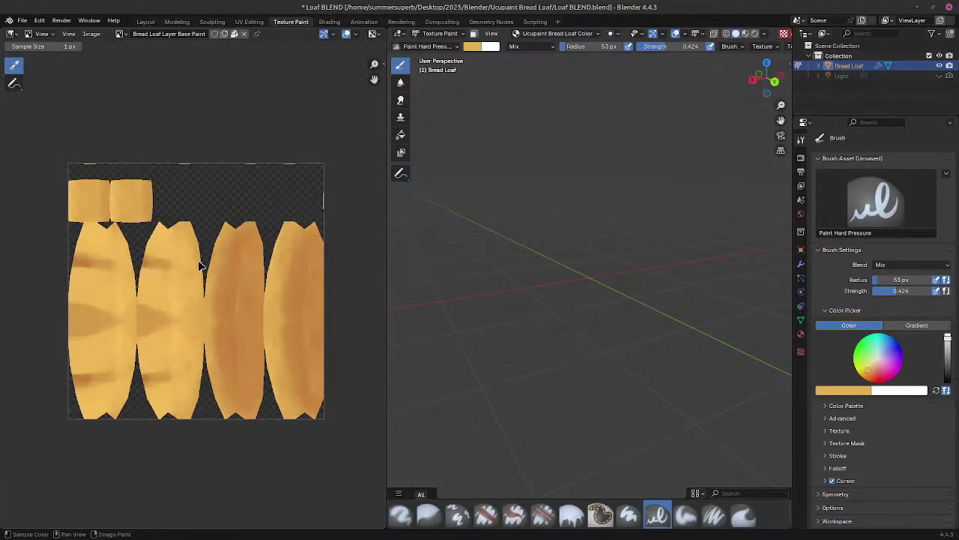
Step: View the Bread Loaf Slice Mask, Mask (Bread Loaf Slice Mask), Mask (Material Layer 1) and Material Layer images in turn
left_click(120, 34)
left_click(142, 59)
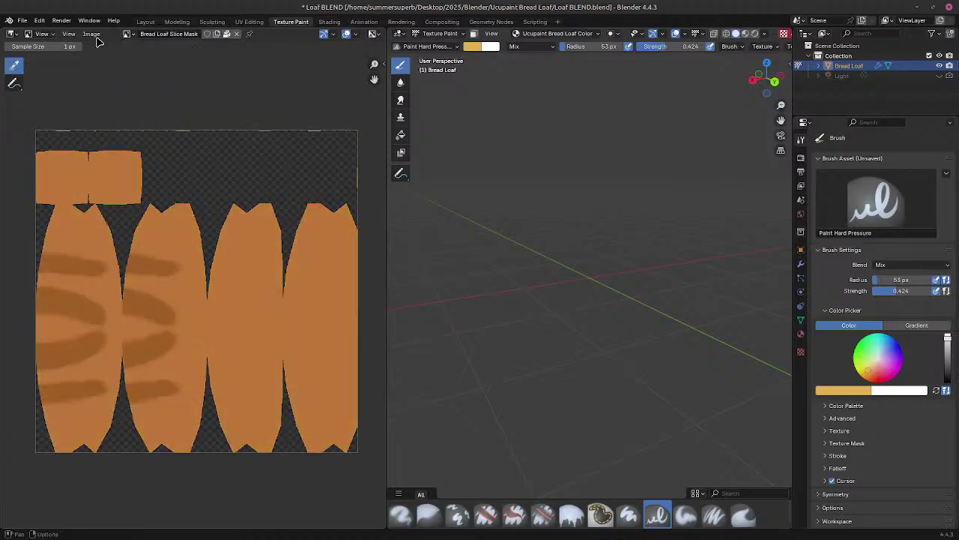
left_click(120, 34)
left_click(141, 68)
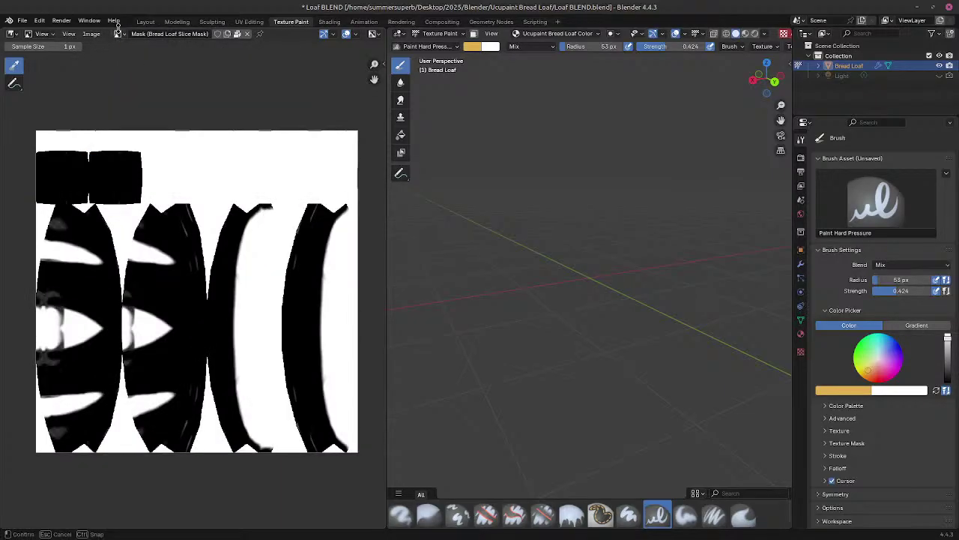
left_click(120, 34)
left_click(150, 78)
left_click(125, 34)
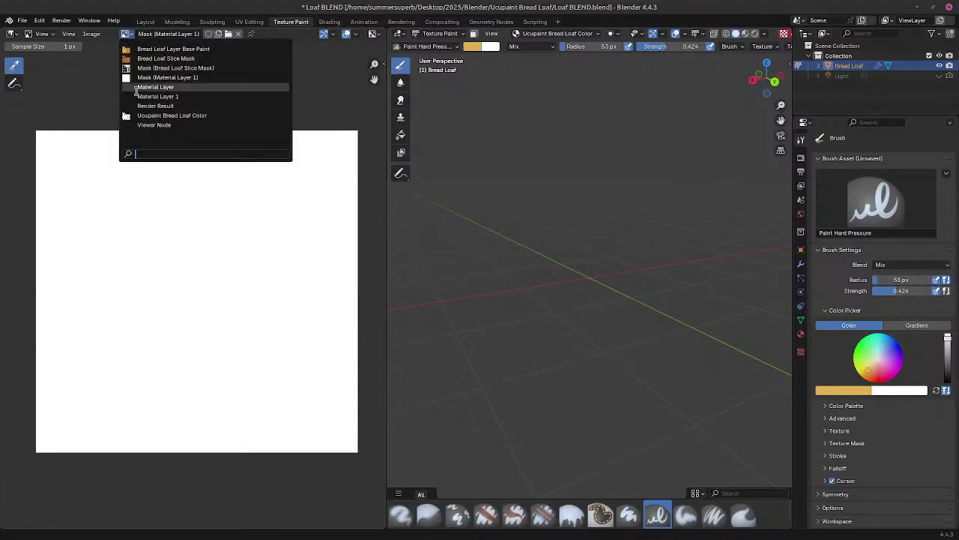
left_click(139, 86)
Step: Display the Ucupaint Bread Loaf Color image and save it as highlights and cavities.png in the Ucupaint Bread Loaf folder
left_click(139, 33)
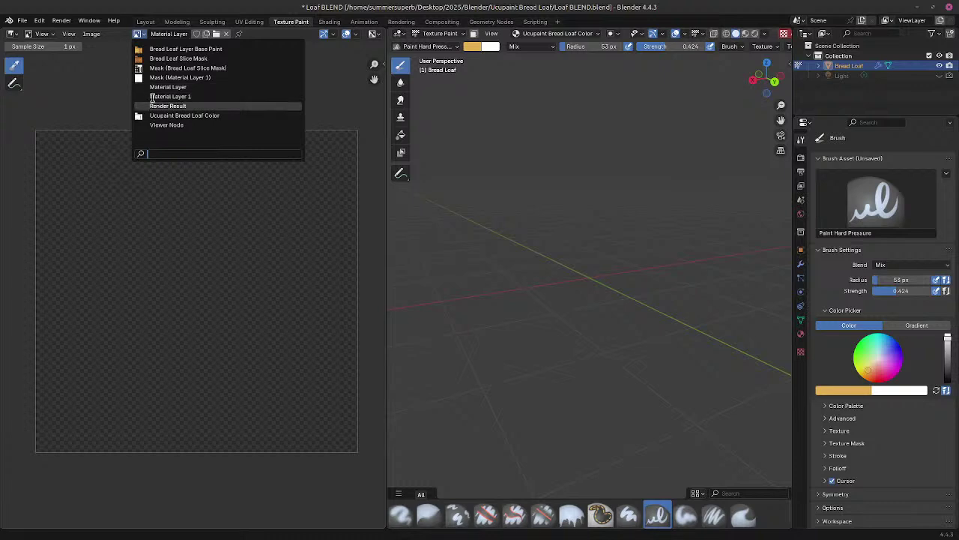
left_click(161, 116)
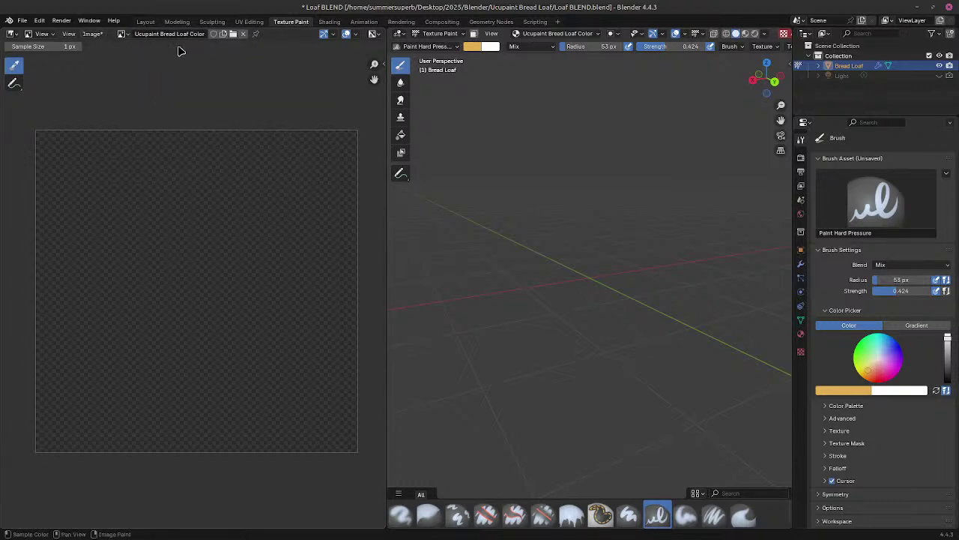
left_click(97, 35)
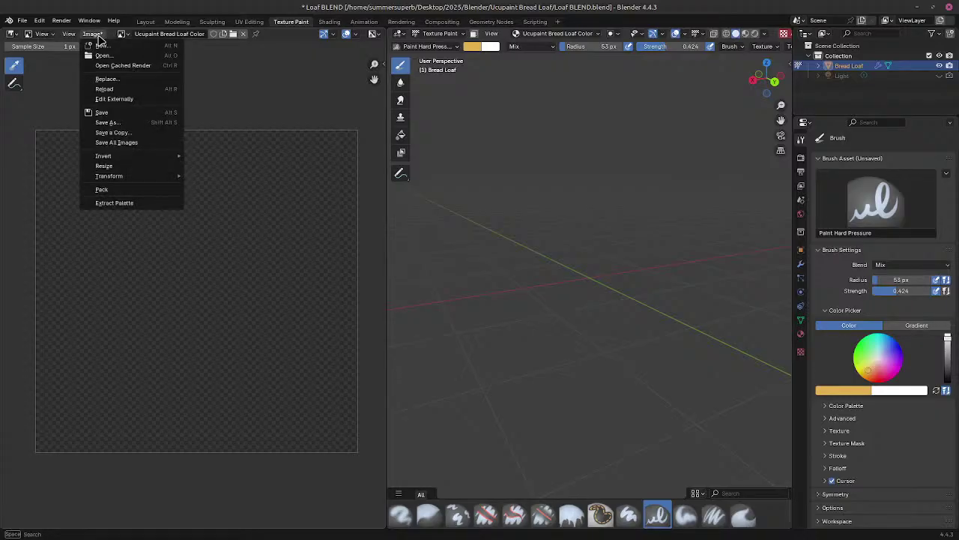
left_click(123, 82)
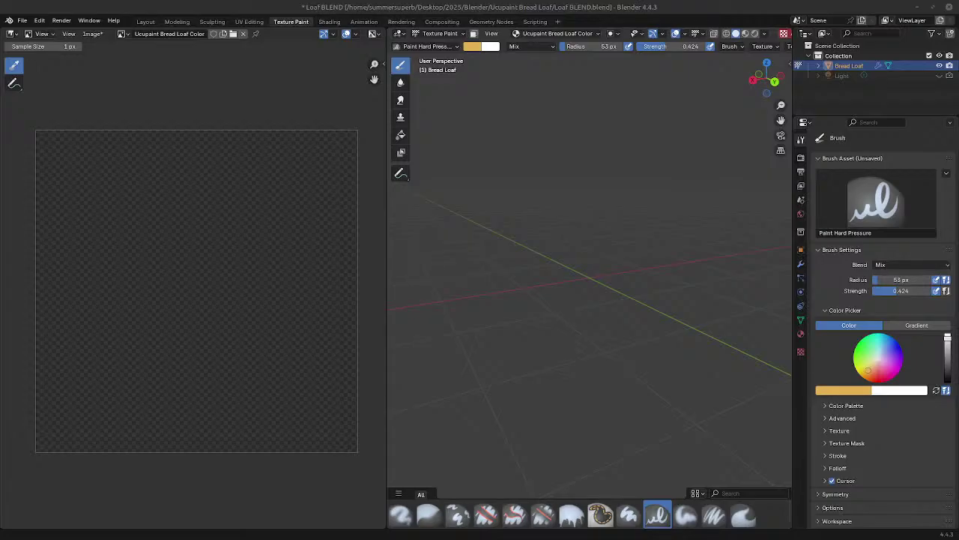
left_click(93, 34)
left_click(131, 125)
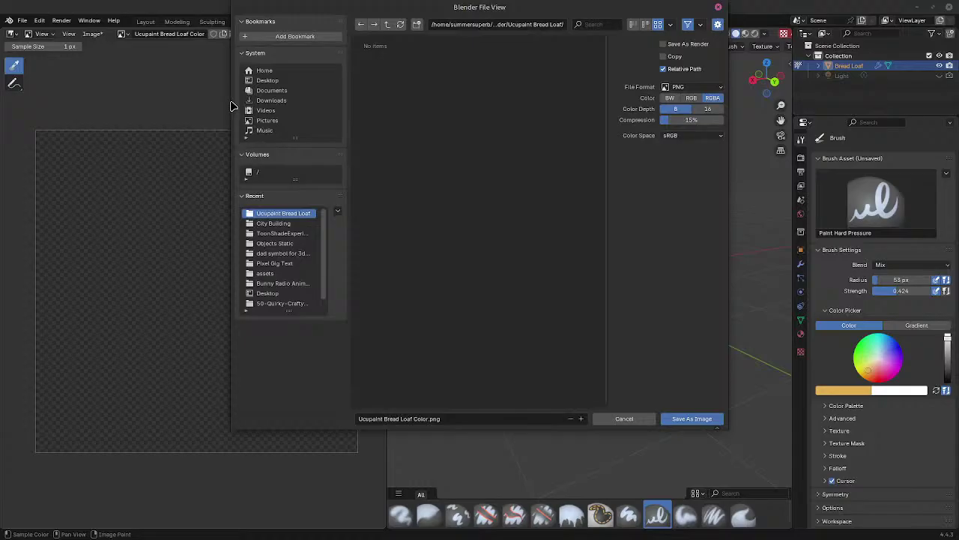
left_click(428, 418)
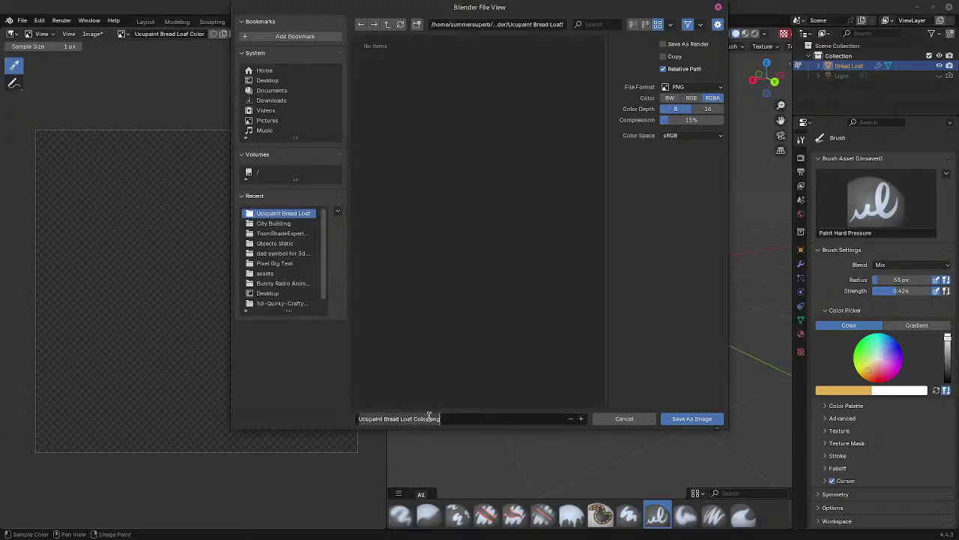
left_click(428, 418)
left_click_drag(428, 418, 300, 411)
key("BackSpace")
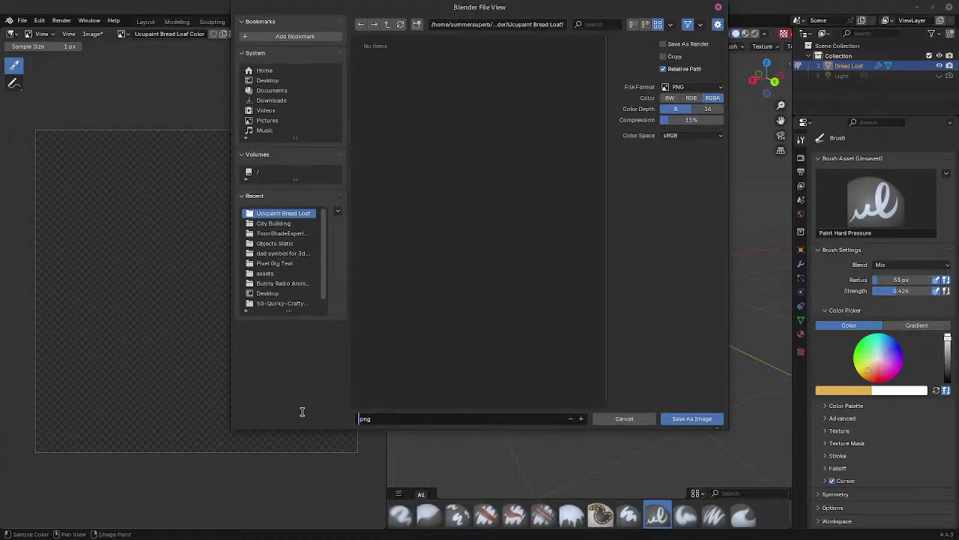
type("highlights and cavities")
left_click(685, 419)
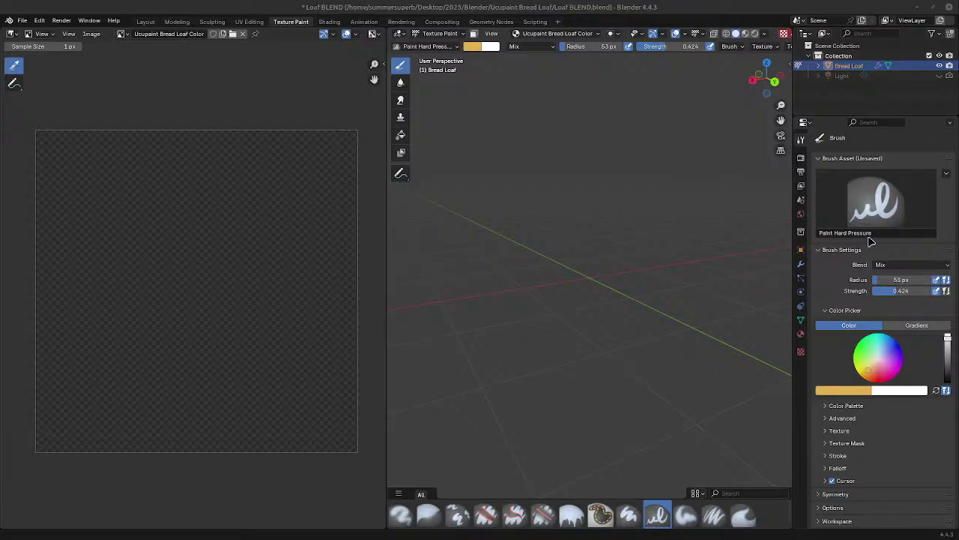
Step: In the Layout workspace, turn off the use of the baked result and remove the ao curve layer
left_click_drag(384, 158, 357, 158)
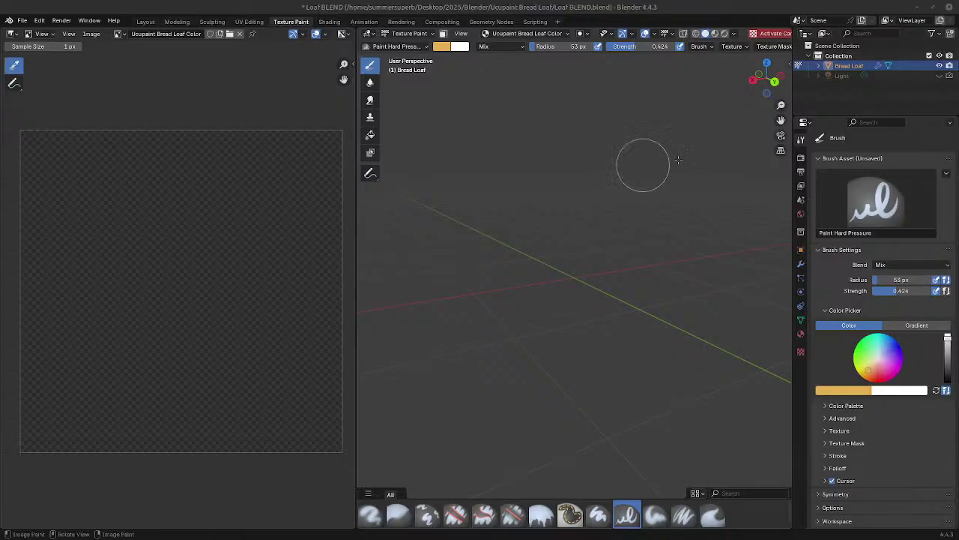
left_click(146, 21)
scroll(561, 223, "up", 2)
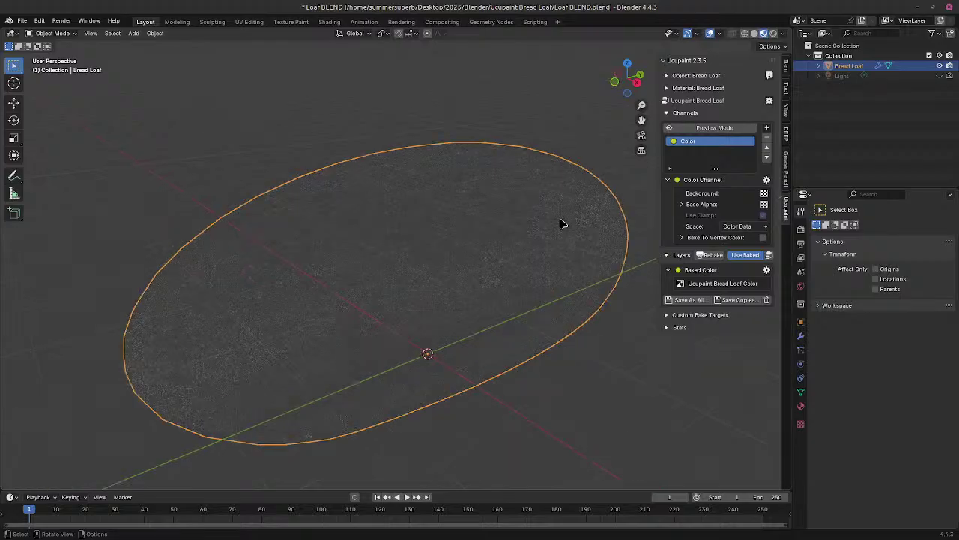
left_click(739, 257)
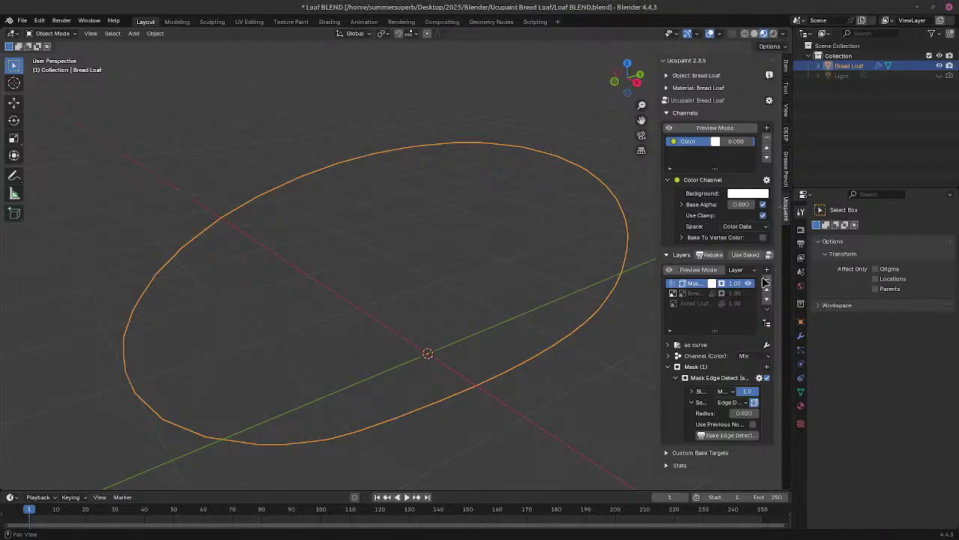
left_click(767, 282)
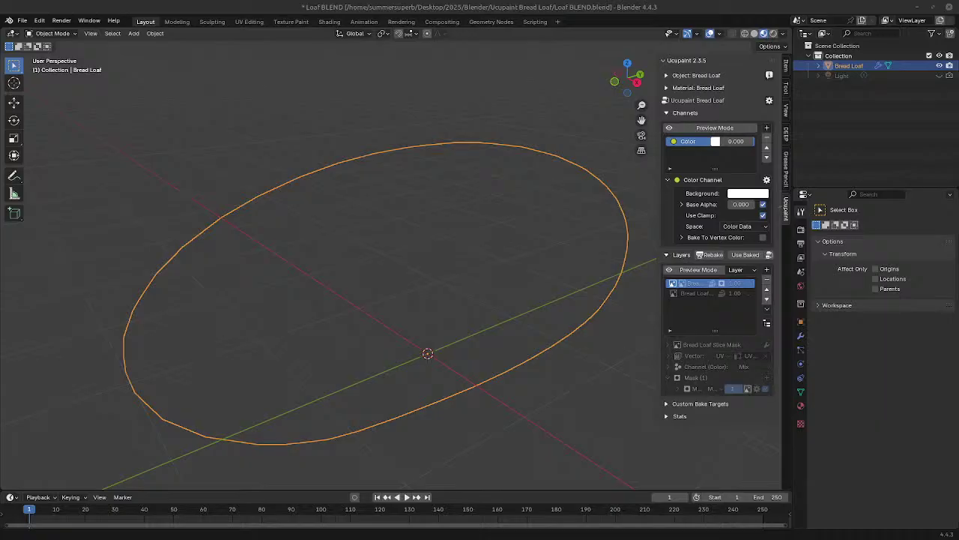
Step: Open highlights and cavities.png as a new image layer on the Color channel with Mix blending
left_click(766, 270)
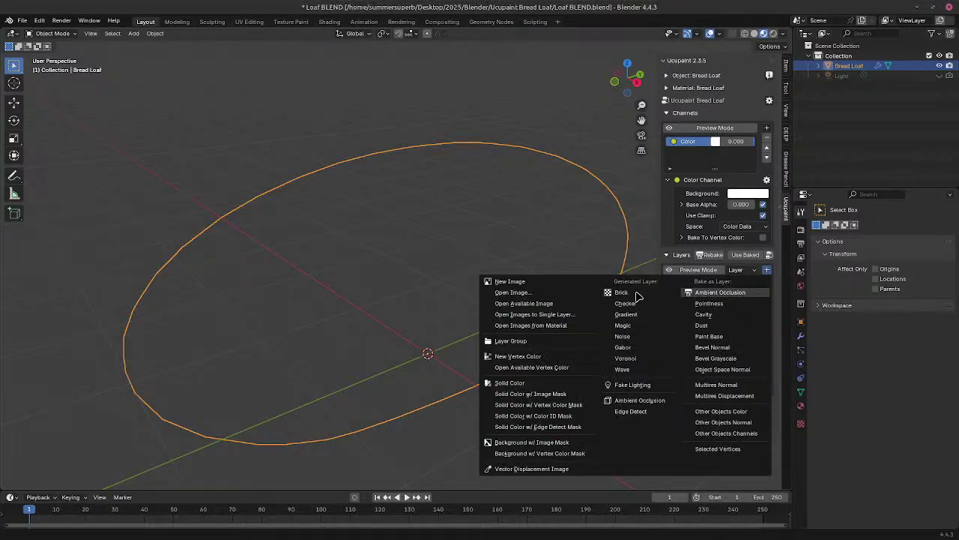
left_click(520, 294)
left_click(365, 75)
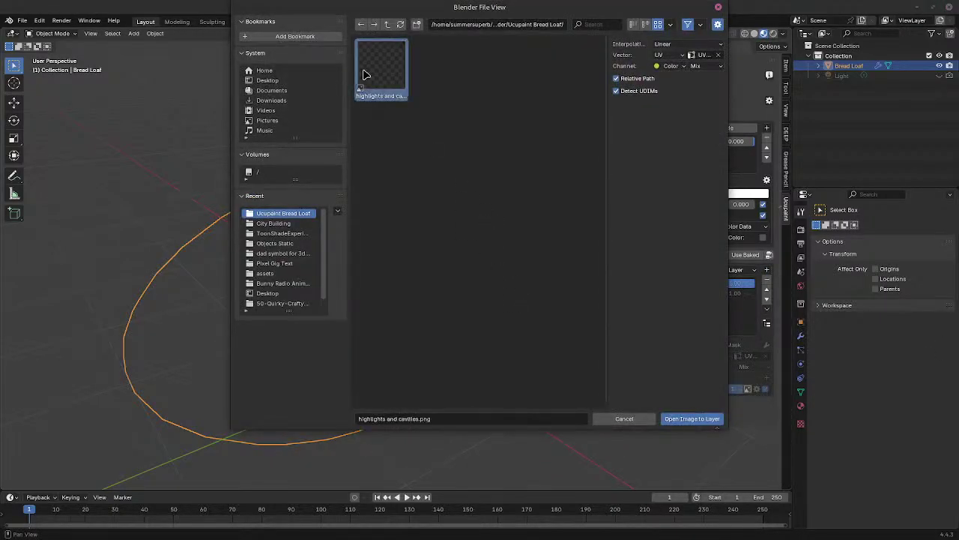
left_click(707, 420)
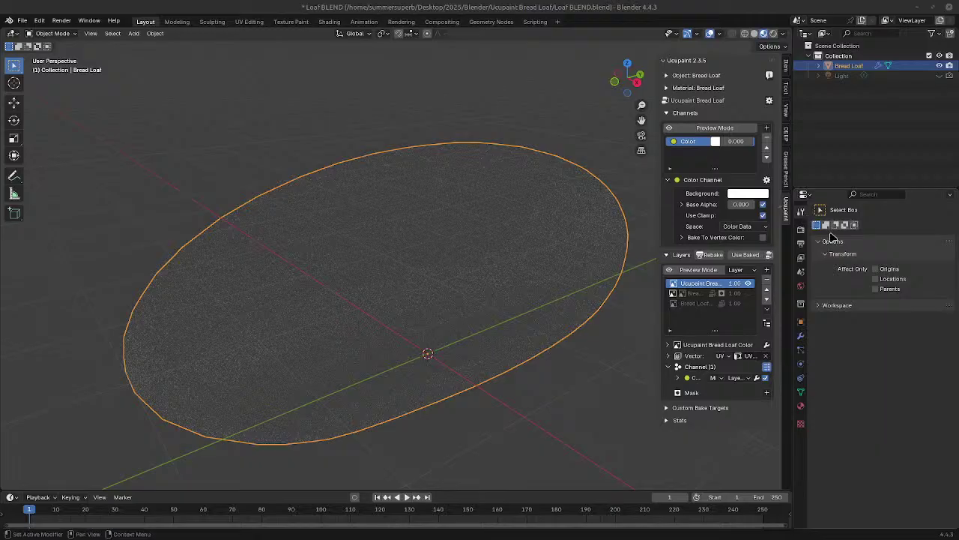
Step: Put the loaf in Texture Paint mode and disable Affect Alpha in the brush's advanced settings
left_click(53, 33)
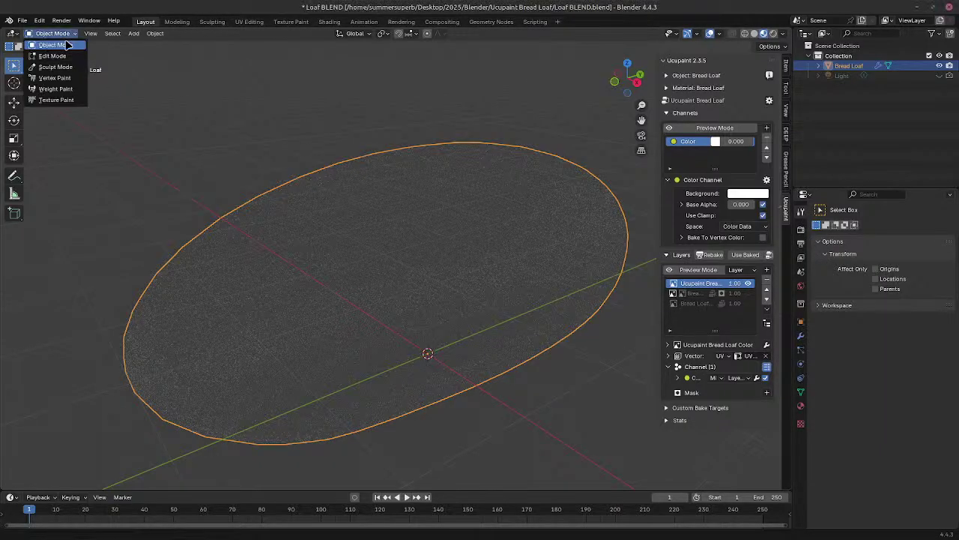
left_click(57, 99)
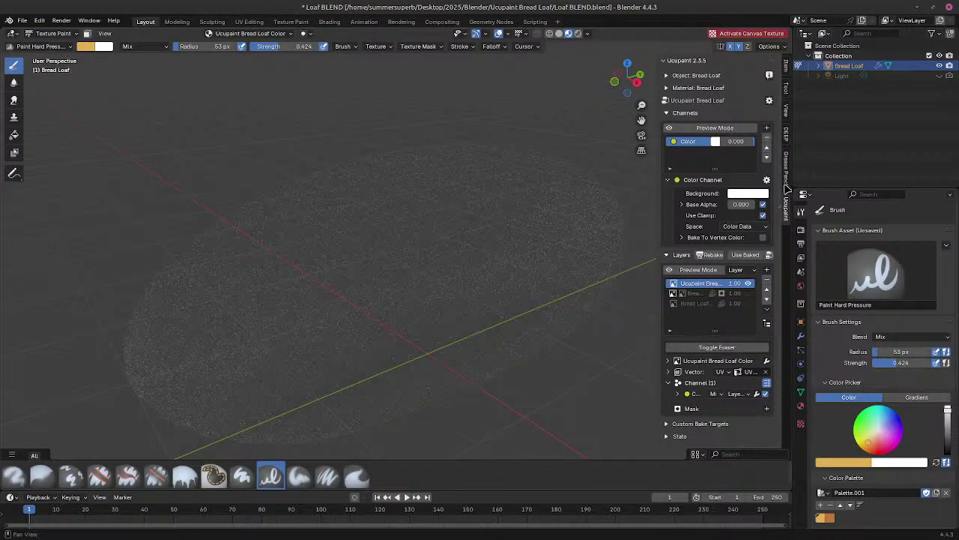
scroll(825, 346, "down", 5)
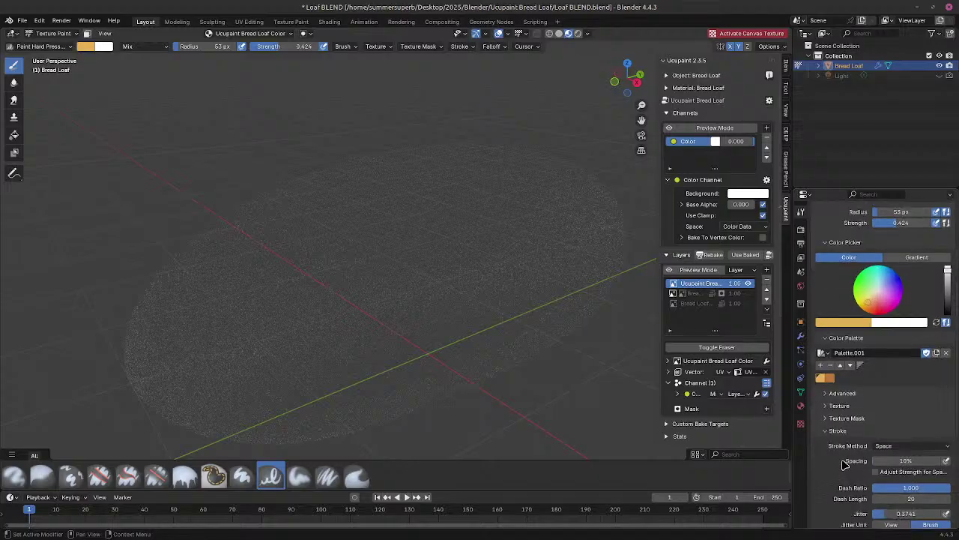
left_click(826, 373)
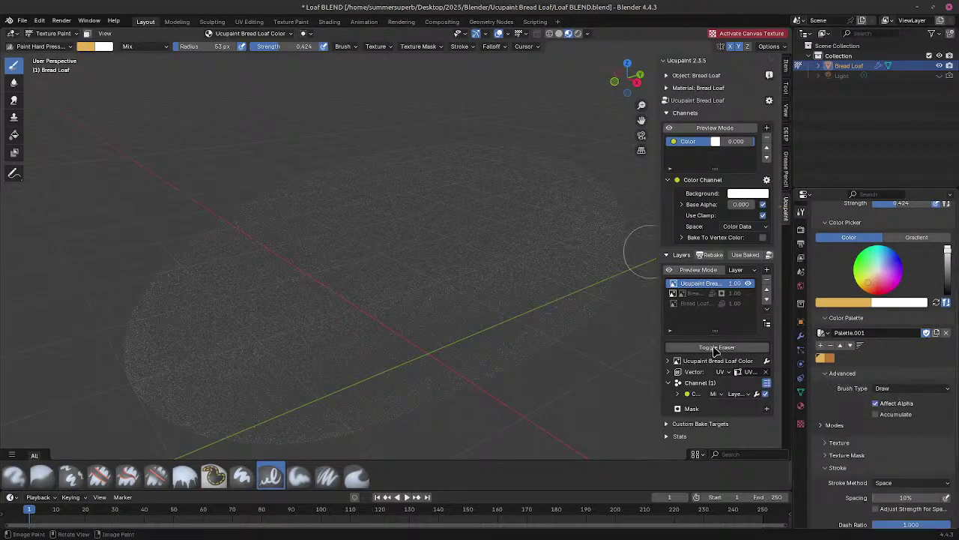
scroll(866, 409, "down", 2)
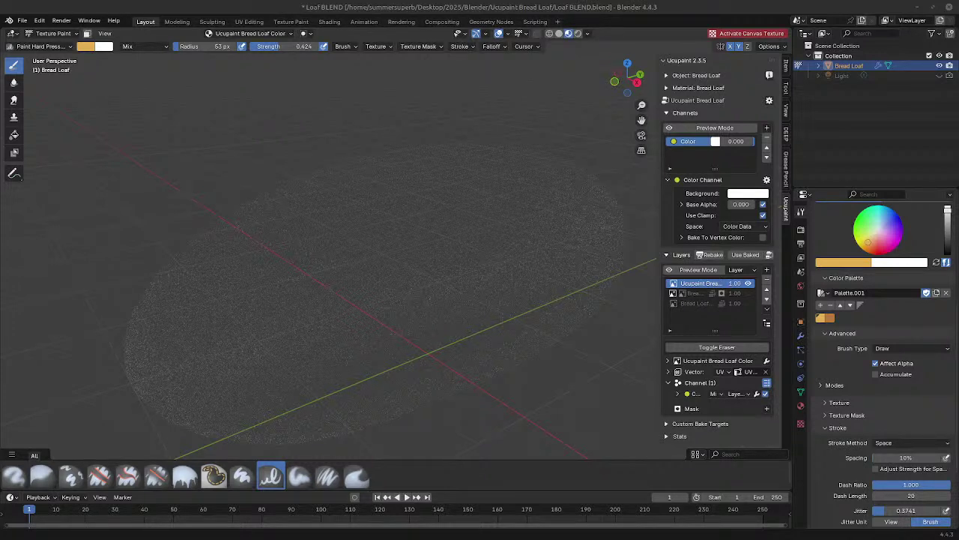
left_click(875, 363)
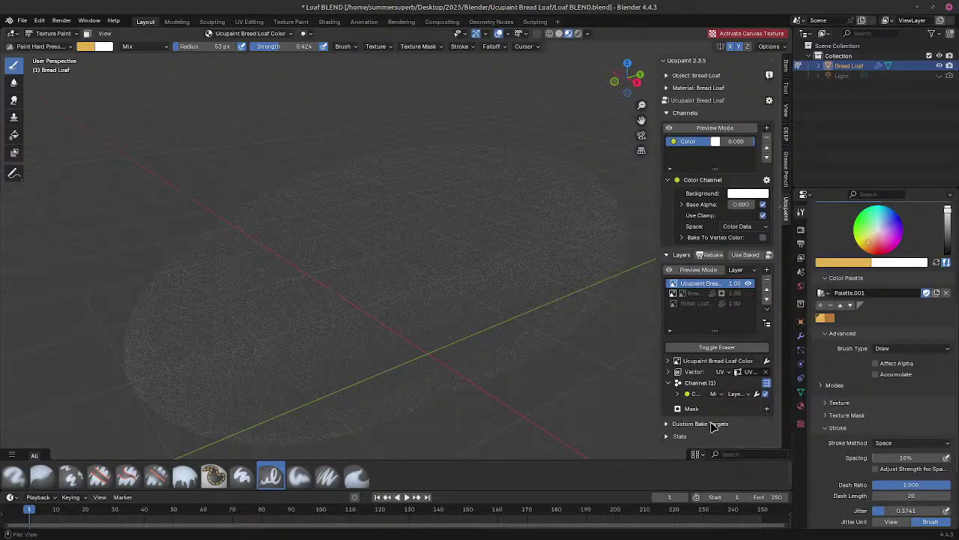
Step: Show the two painted bread layers beneath the baked image layer and bring the loaf's middle slash into close view
left_click(748, 293)
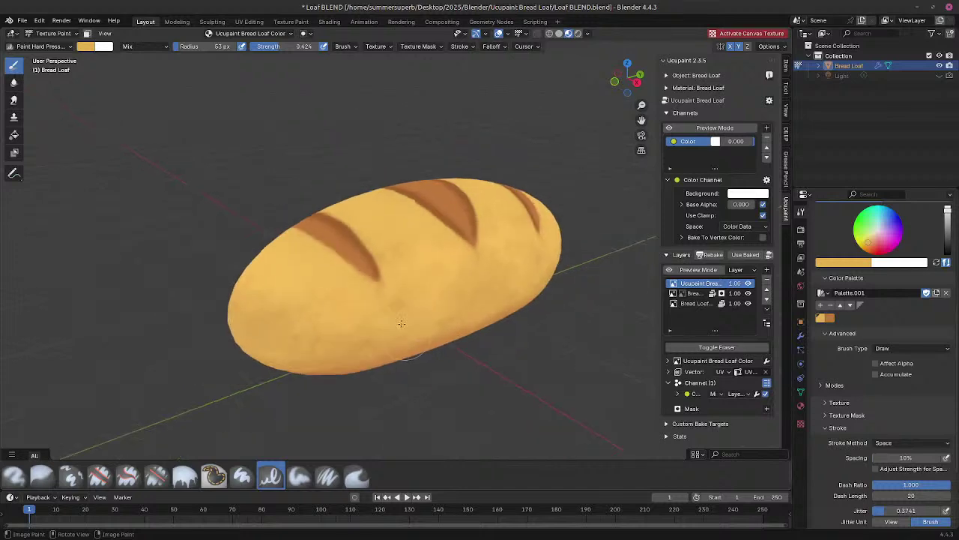
middle_click_drag(430, 243, 403, 258)
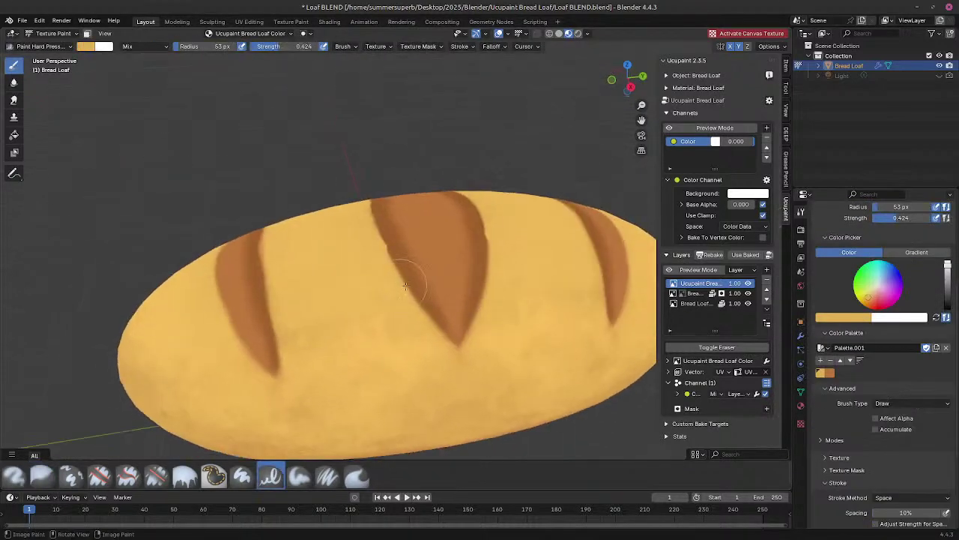
scroll(417, 280, "up", 3)
mouse_move(435, 290)
middle_mouse_down("shift")
mouse_move(385, 206)
mouse_move(395, 223)
middle_mouse_up("shift")
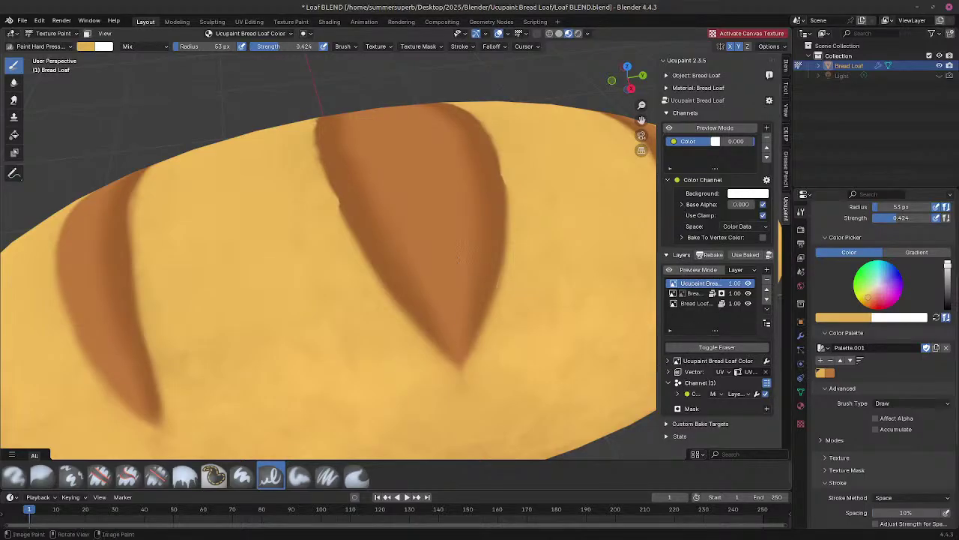
Step: Paint along the middle slash's edge and tip on the baked image layer, raising the brush strength to 1.000
mouse_move(335, 201)
left_mouse_down()
mouse_move(383, 279)
mouse_move(328, 171)
mouse_move(399, 321)
left_mouse_up()
mouse_move(360, 315)
middle_mouse_down()
mouse_move(335, 270)
mouse_move(286, 289)
mouse_move(223, 287)
mouse_move(289, 319)
mouse_move(295, 272)
middle_mouse_up()
left_click(324, 50)
left_click_drag(288, 49, 329, 48)
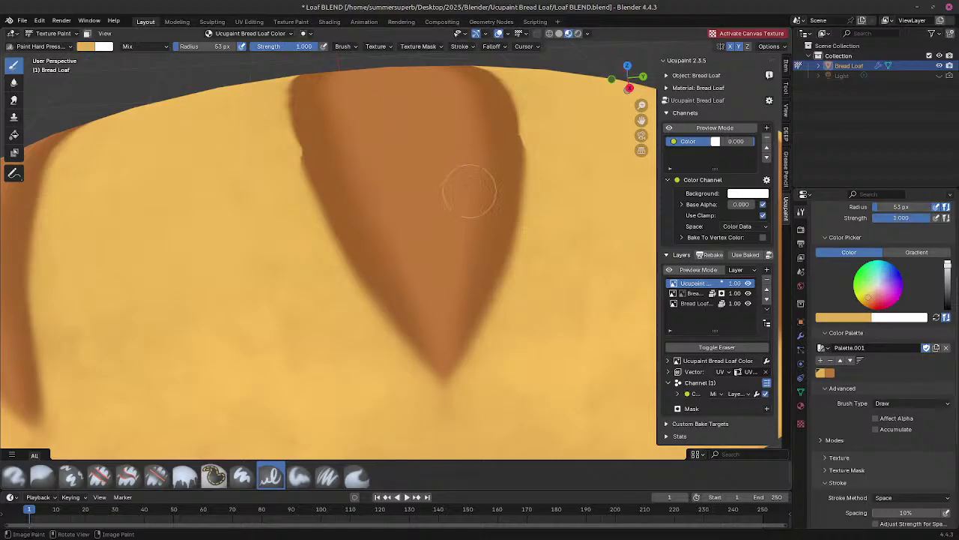
mouse_move(405, 330)
middle_mouse_down()
mouse_move(307, 272)
mouse_move(307, 283)
mouse_move(352, 306)
middle_mouse_up()
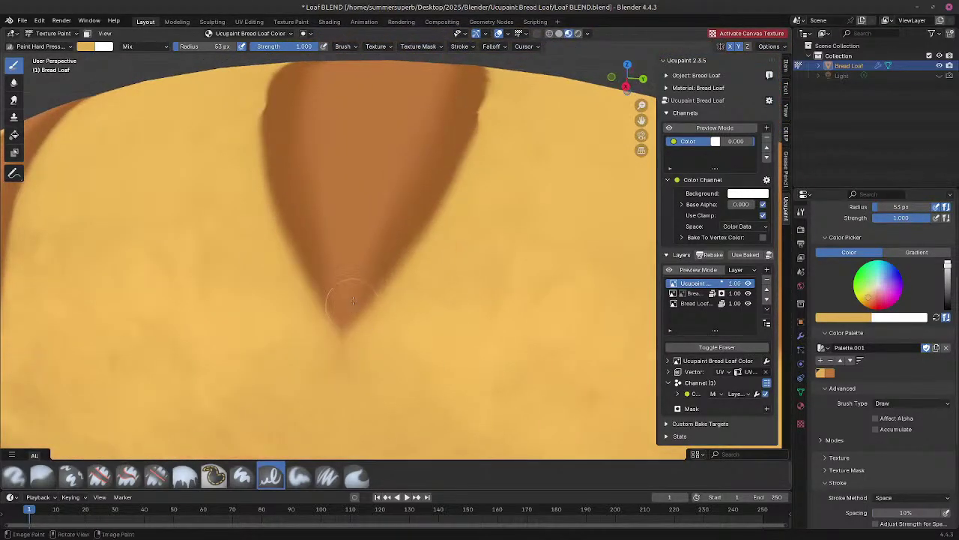
left_click_drag(348, 288, 351, 275, "shift")
mouse_move(351, 275)
middle_mouse_down()
mouse_move(420, 278)
mouse_move(402, 268)
middle_mouse_up()
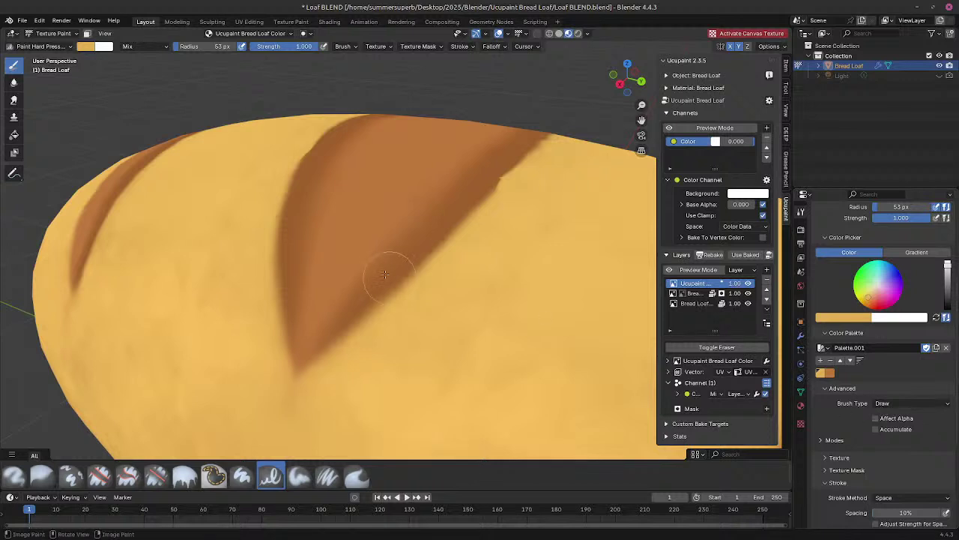
Step: Remove all saturation from the brush colour and lower its value to make the paint colour black
middle_click_drag(353, 253, 627, 334)
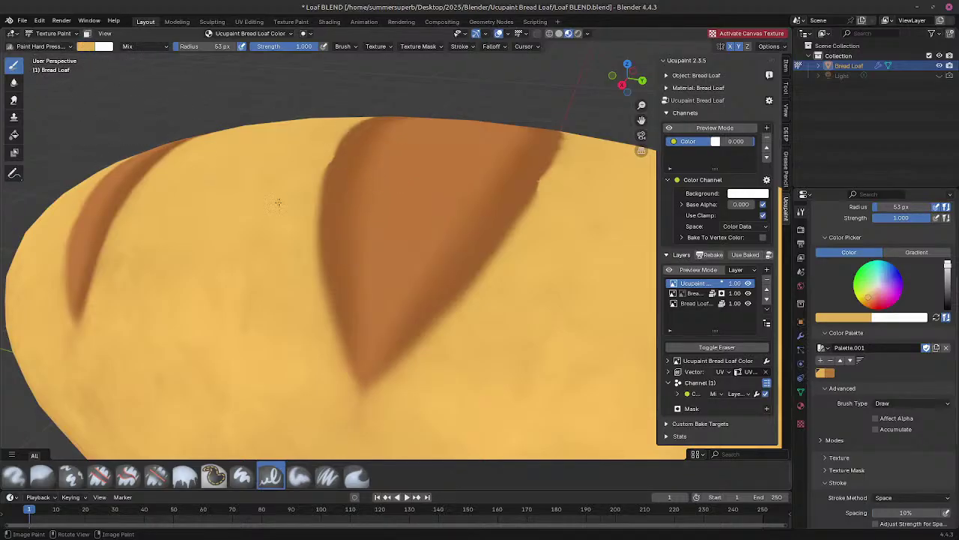
left_click(85, 47)
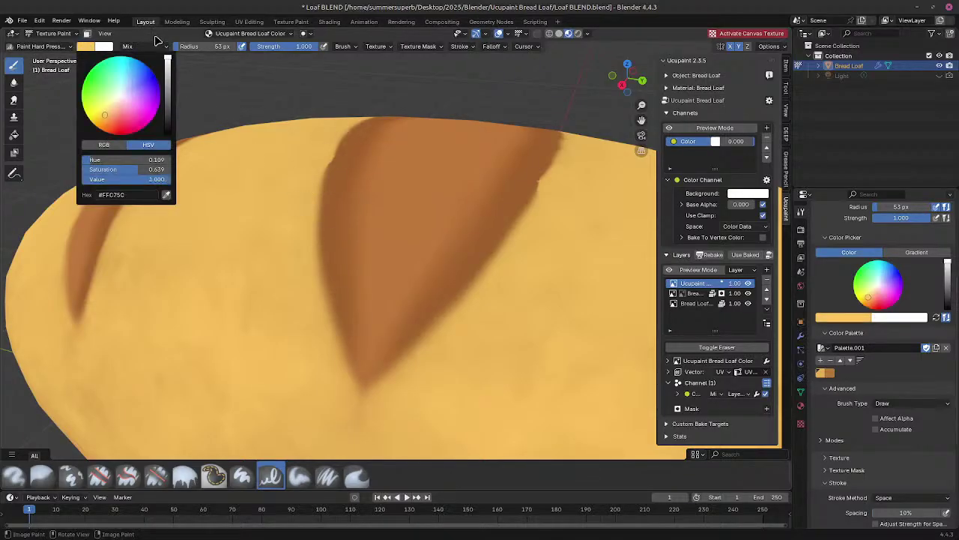
left_click_drag(150, 170, 2, 183)
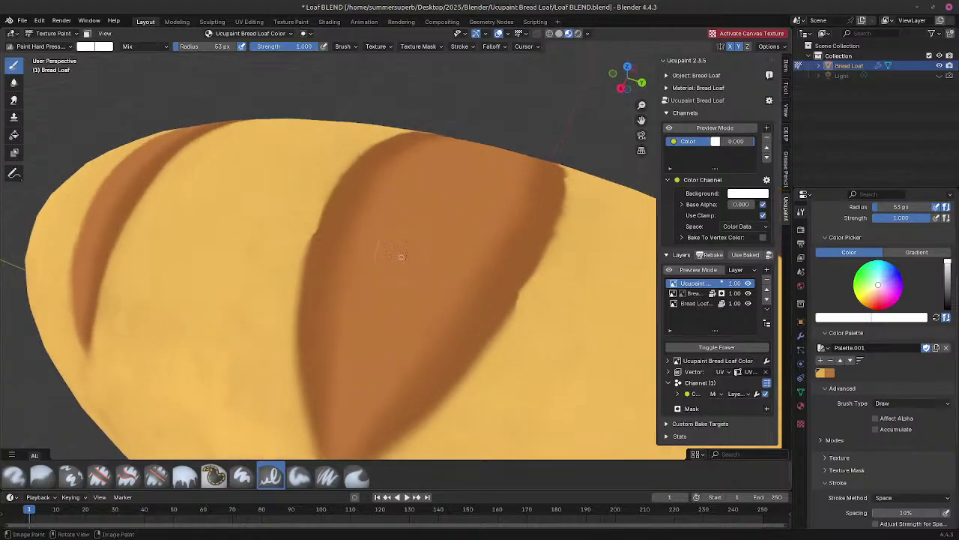
mouse_move(366, 274)
middle_mouse_down()
mouse_move(225, 157)
mouse_move(260, 174)
middle_mouse_up()
left_click(85, 47)
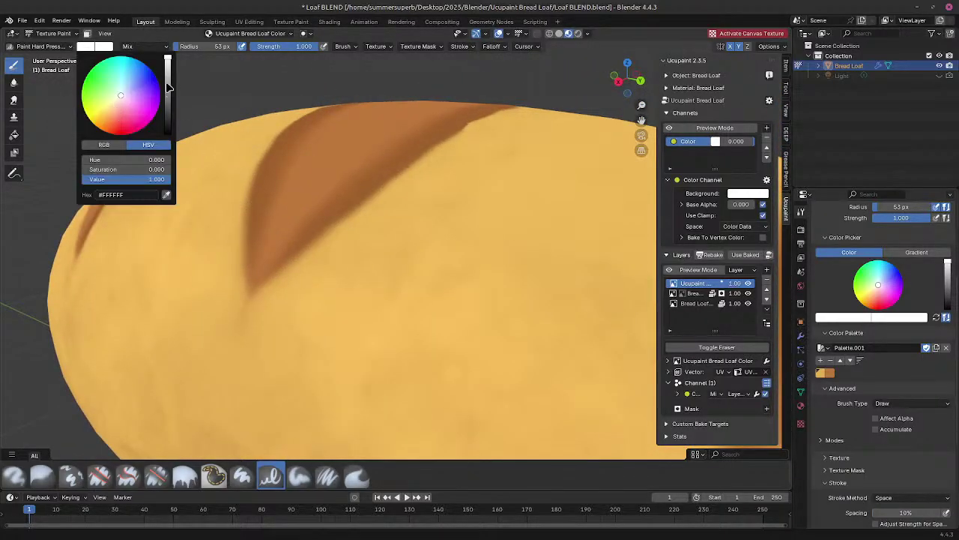
left_click_drag(168, 87, 180, 182)
middle_click_drag(179, 182, 289, 217)
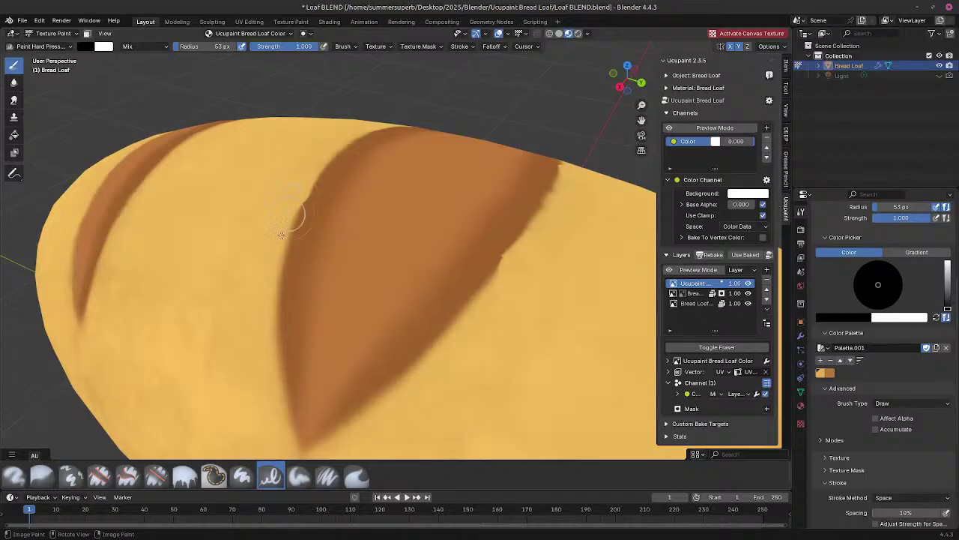
Step: Widen the Ucupaint sidebar until the full layer names are readable
mouse_move(289, 345)
middle_mouse_down()
mouse_move(274, 284)
mouse_move(267, 289)
mouse_move(306, 339)
mouse_move(349, 346)
mouse_move(373, 373)
middle_mouse_up()
left_click_drag(507, 392, 509, 392, "shift")
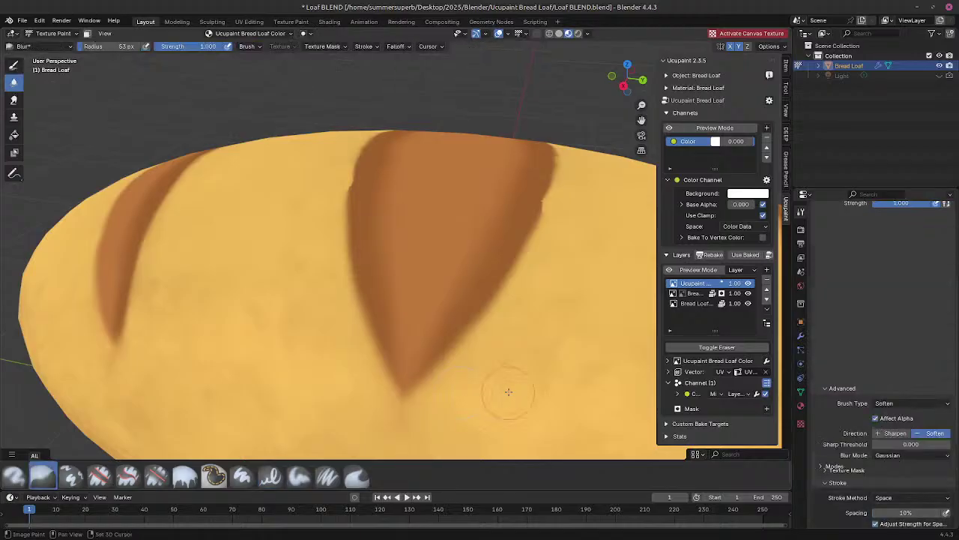
mouse_move(508, 392)
middle_mouse_down("shift")
mouse_move(460, 323)
mouse_move(469, 270)
mouse_move(471, 281)
mouse_move(408, 236)
mouse_move(379, 279)
middle_mouse_up("shift")
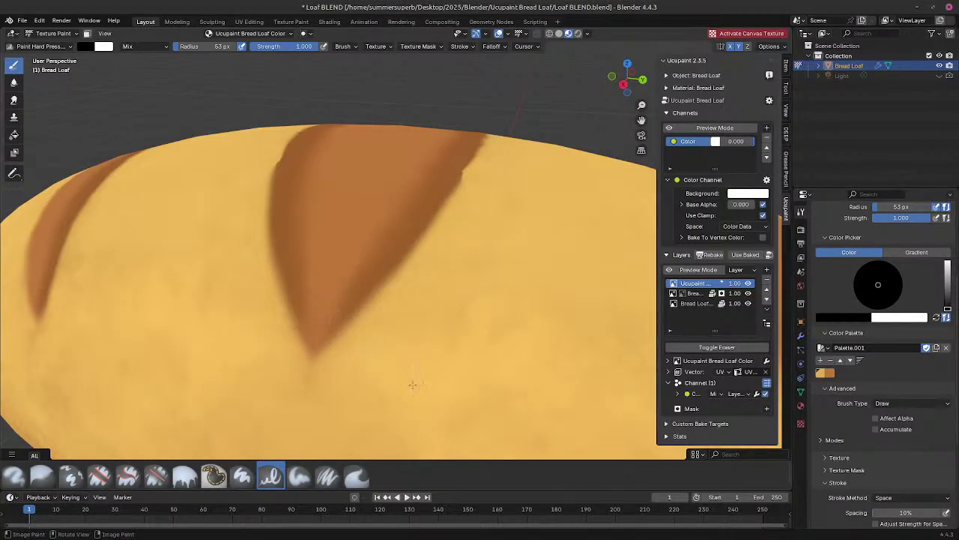
mouse_move(442, 376)
middle_mouse_down()
mouse_move(465, 338)
mouse_move(427, 381)
mouse_move(447, 382)
middle_mouse_up()
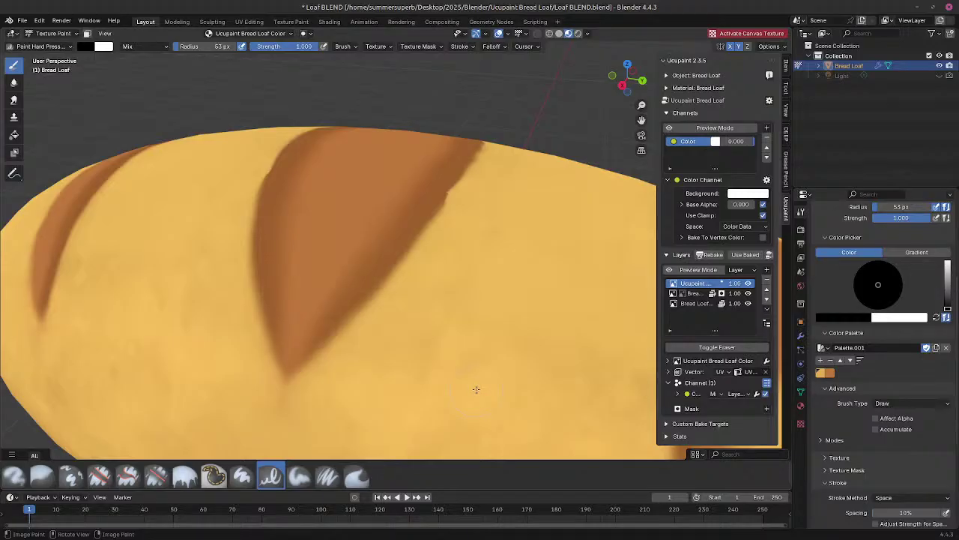
scroll(475, 390, "down", 3)
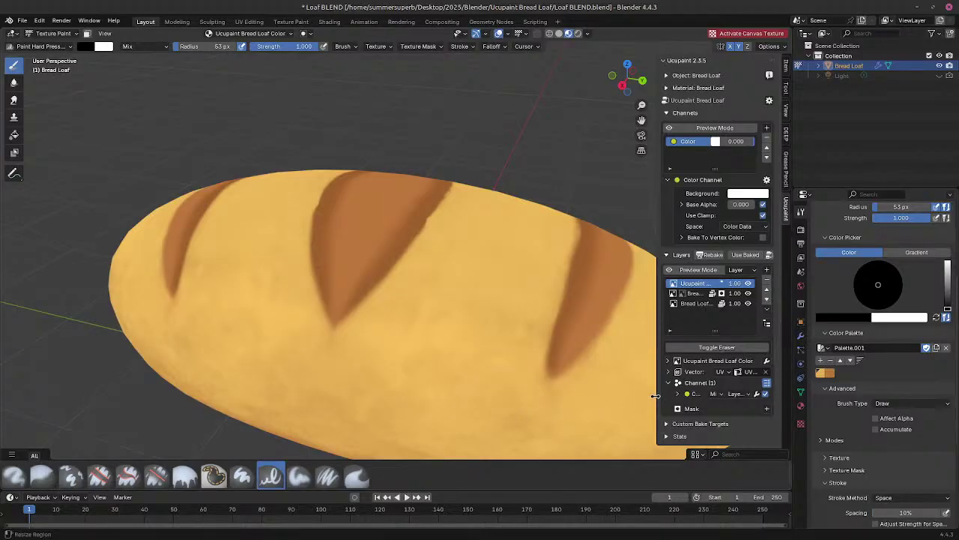
left_click_drag(656, 396, 603, 395)
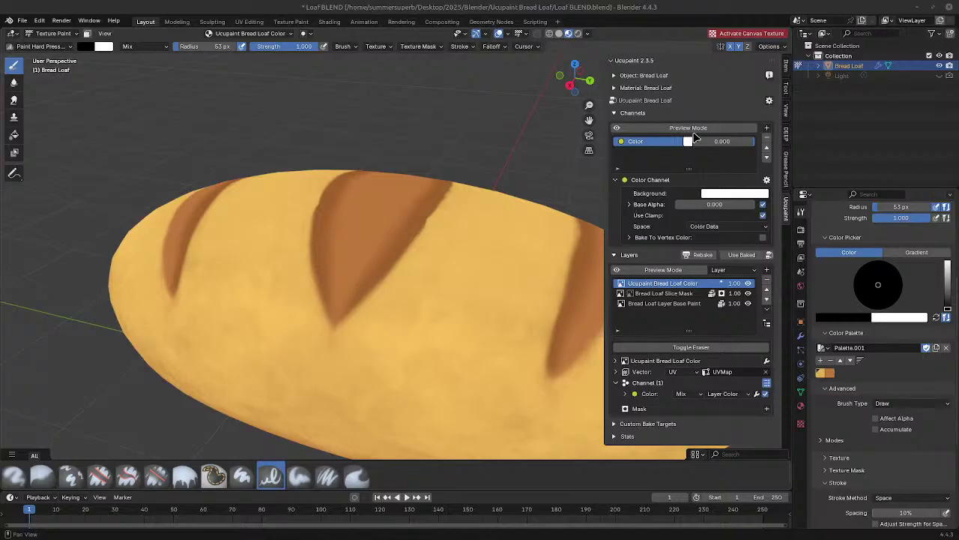
Step: Try adding a Normal channel and setting the Ucupaint Bread Loaf Color layer's vector to Normal, and undo both changes
left_click(767, 129)
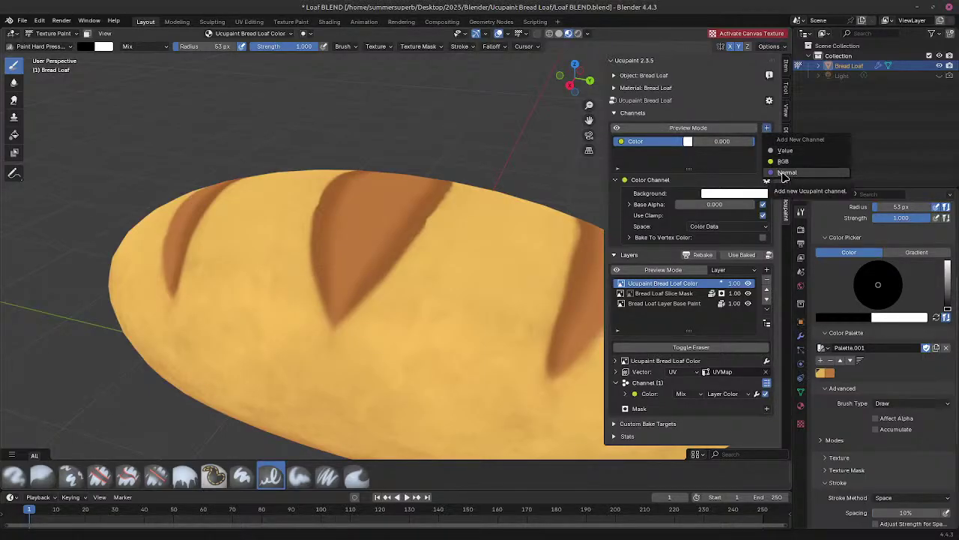
left_click(785, 173)
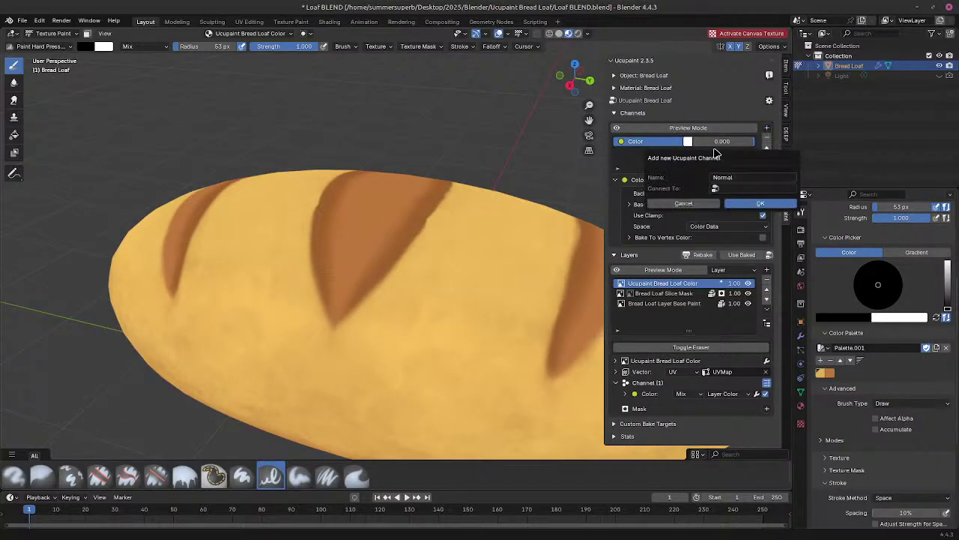
left_click(733, 204)
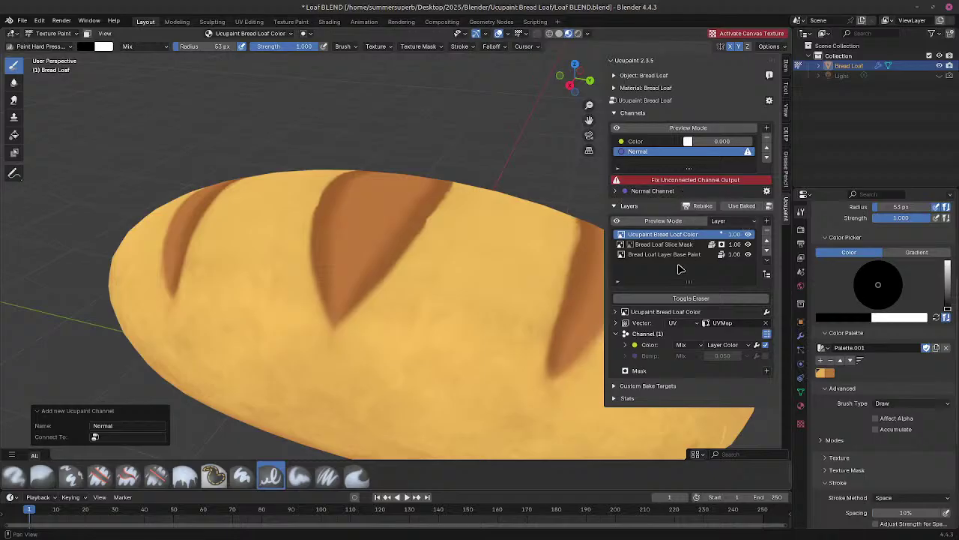
left_click(688, 323)
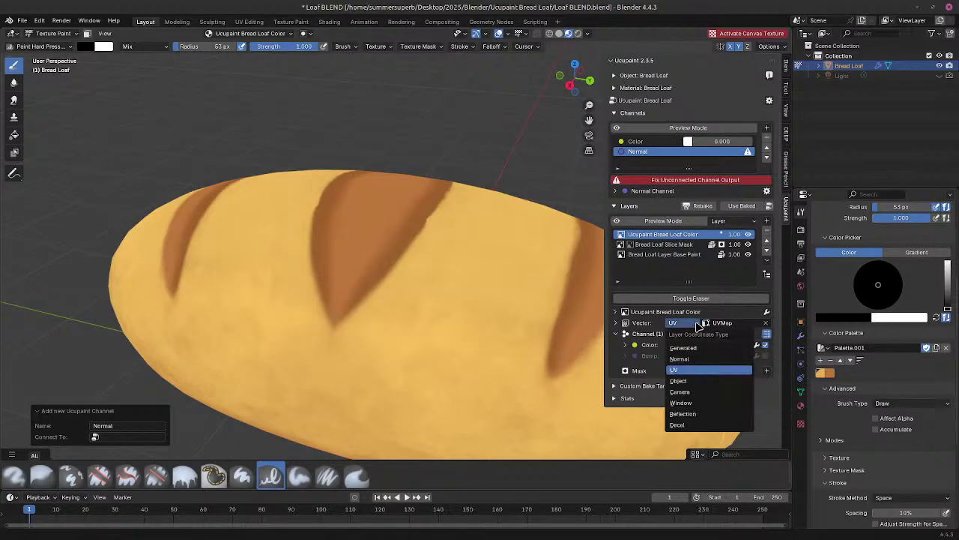
left_click(682, 358)
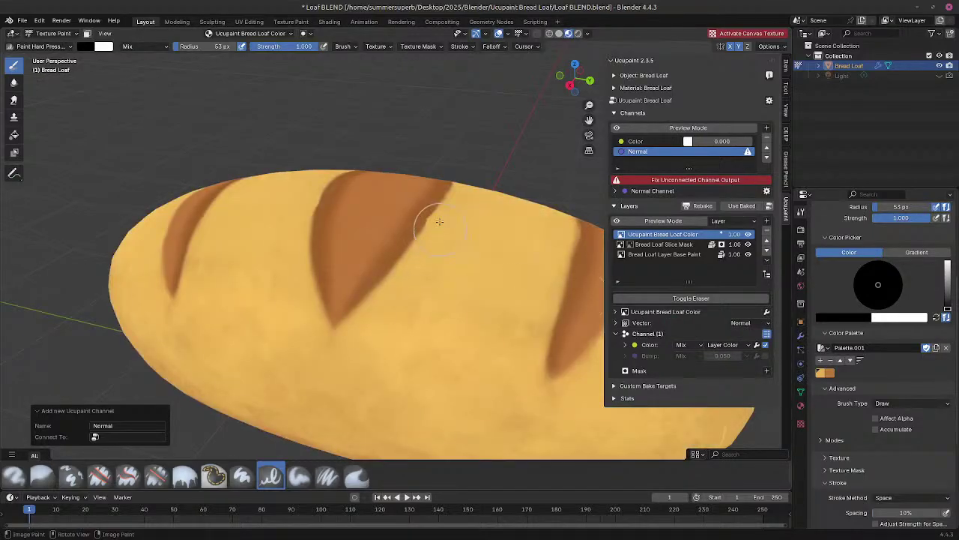
key("ctrl+z")
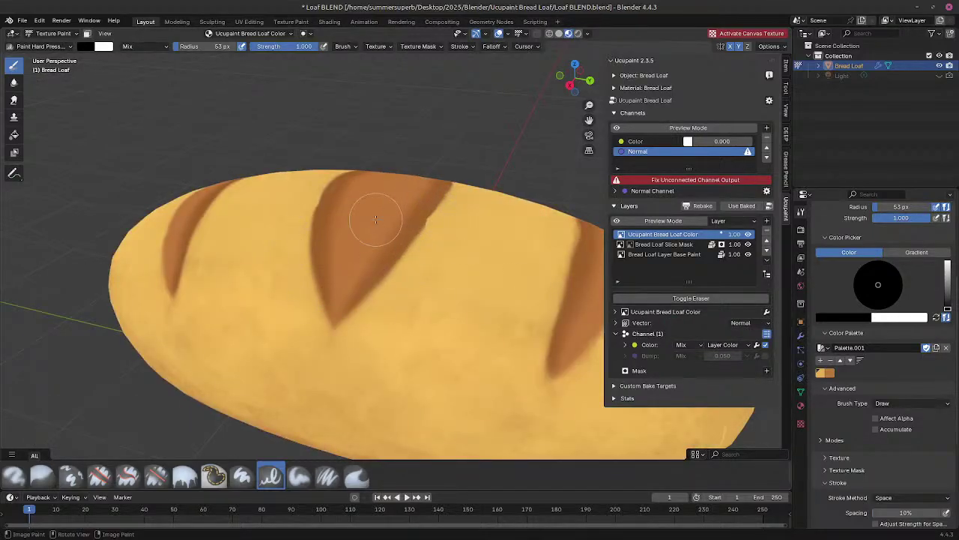
key("ctrl+z")
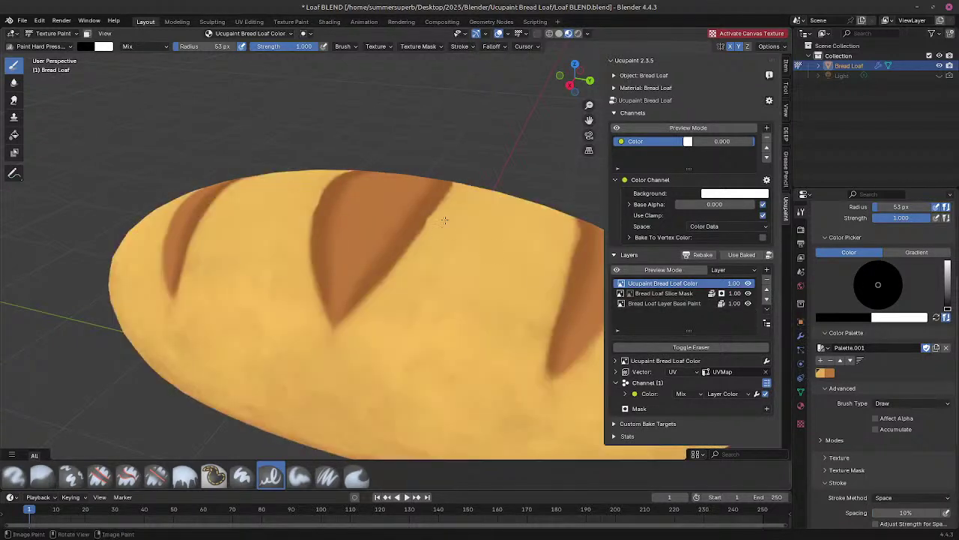
Step: Bring the whole loaf into view from a higher angle to examine all three painted slashes
scroll(445, 220, "down", 3)
middle_click_drag(498, 274, 465, 247)
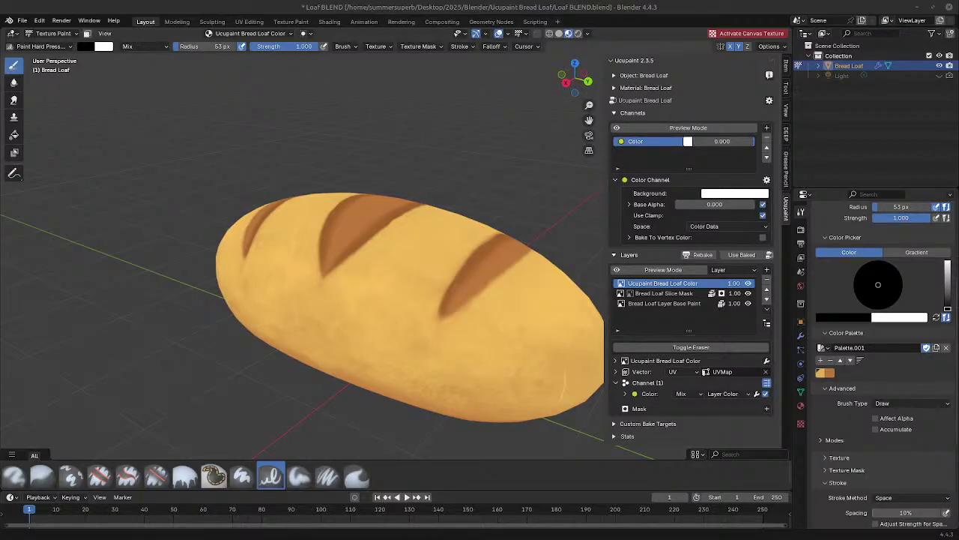
middle_click_drag(397, 225, 425, 238)
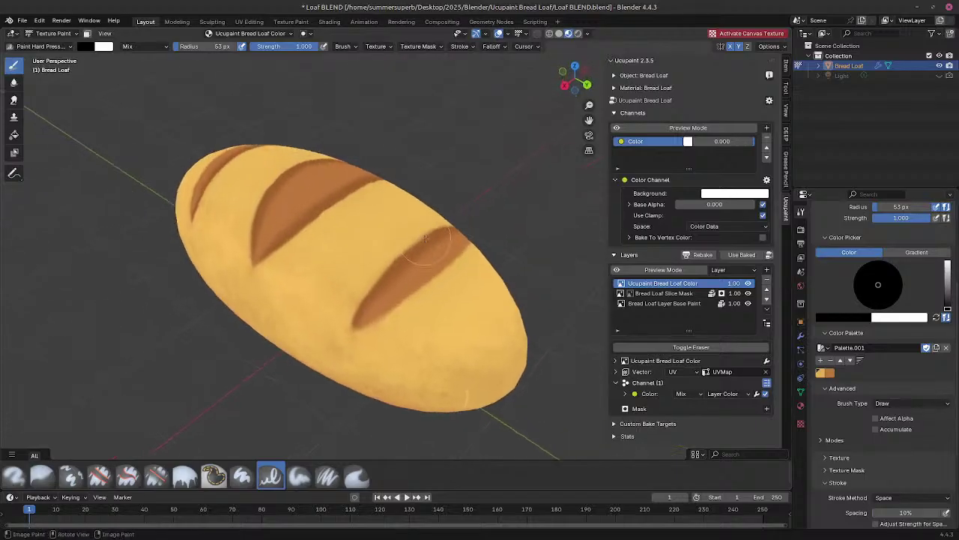
scroll(425, 239, "down", 2)
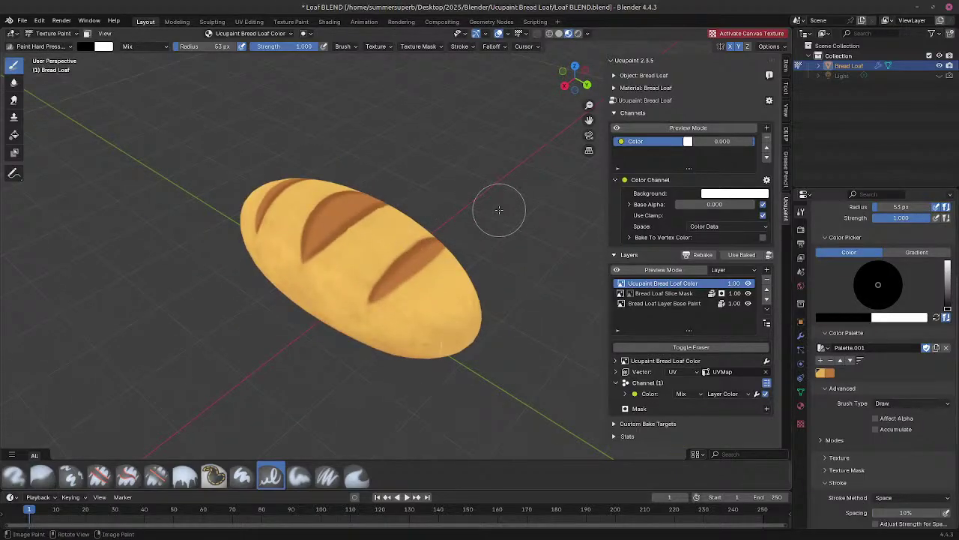